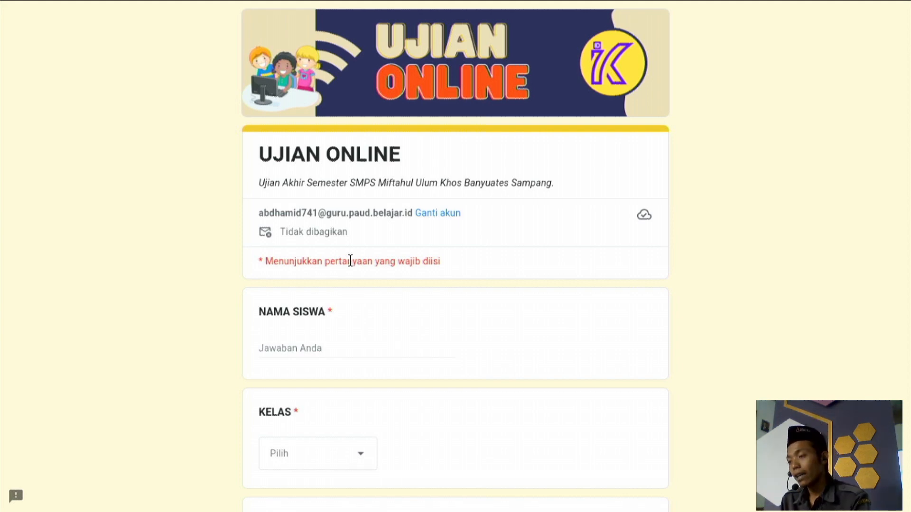
Enter the student's name in NAMA SISWA and choose Kelas 8 under KELAS.
scroll(350, 261, down, 4)
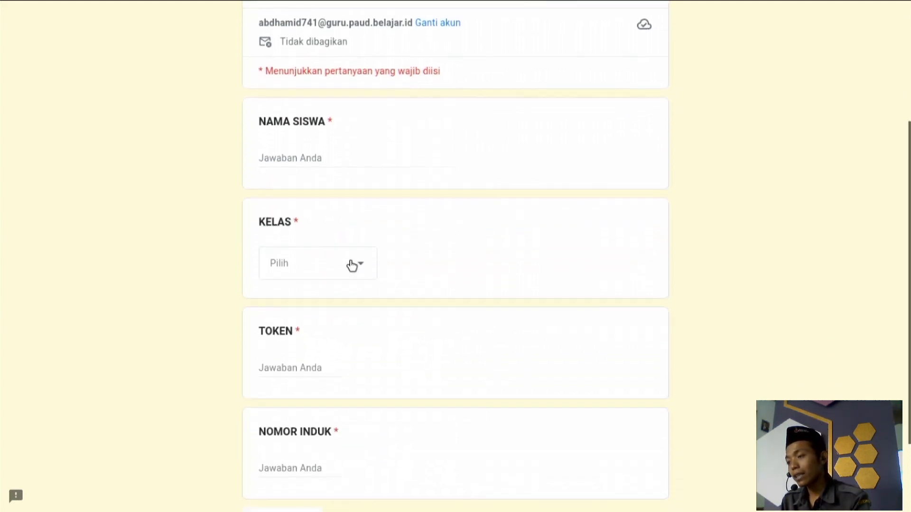
scroll(351, 264, down, 3)
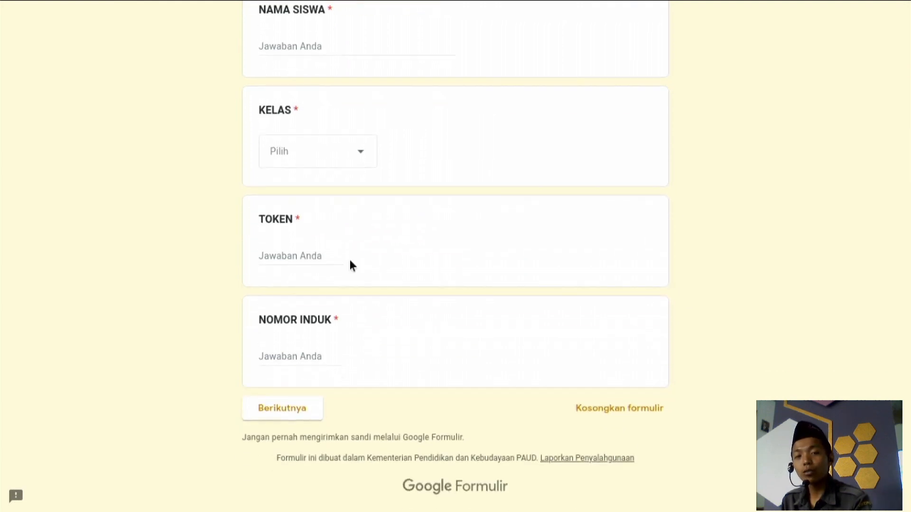
scroll(350, 260, up, 4)
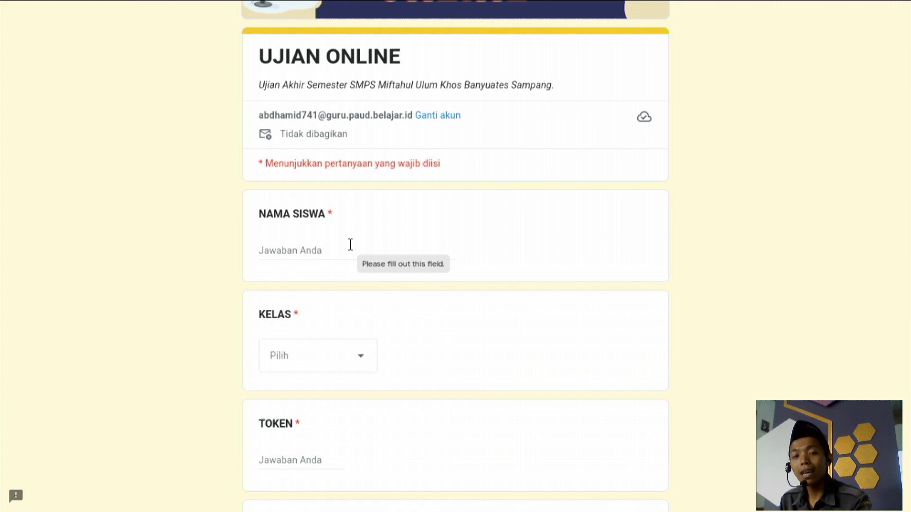
click(350, 244)
scroll(325, 254, down, 4)
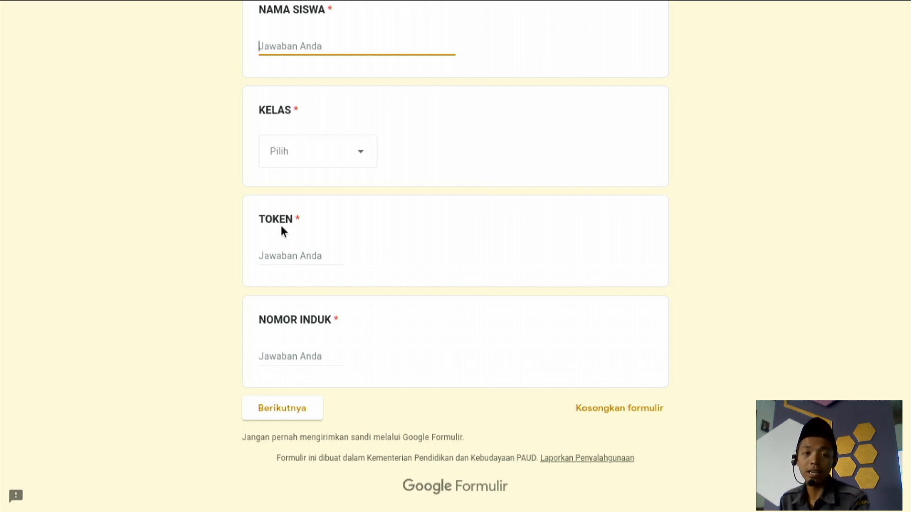
scroll(281, 231, up, 6)
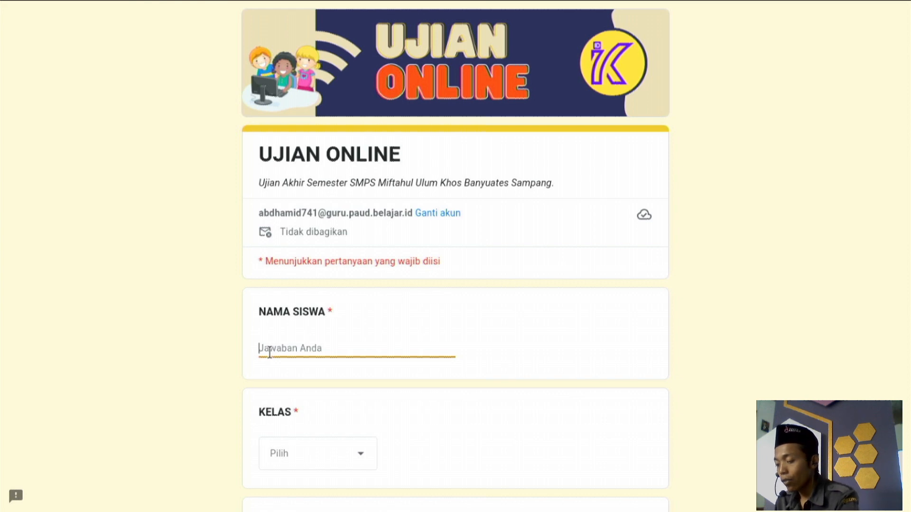
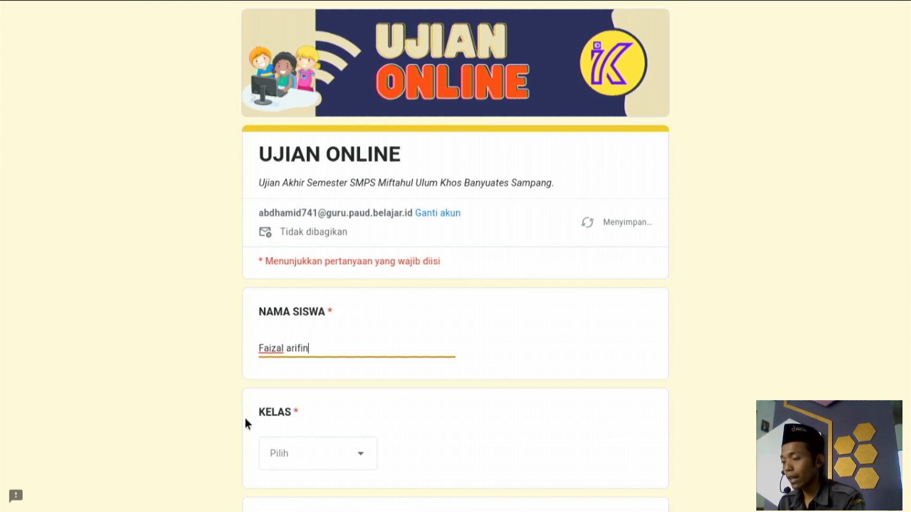
click(309, 459)
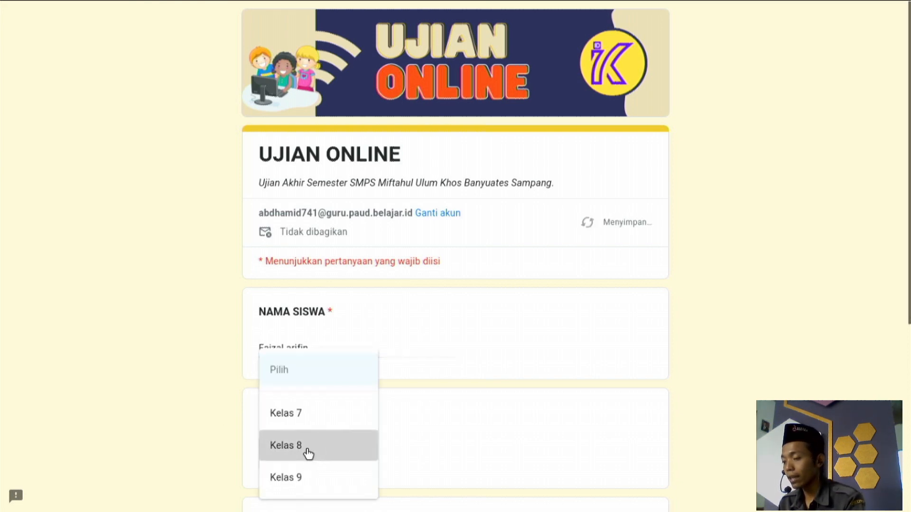
click(307, 451)
scroll(420, 370, down, 4)
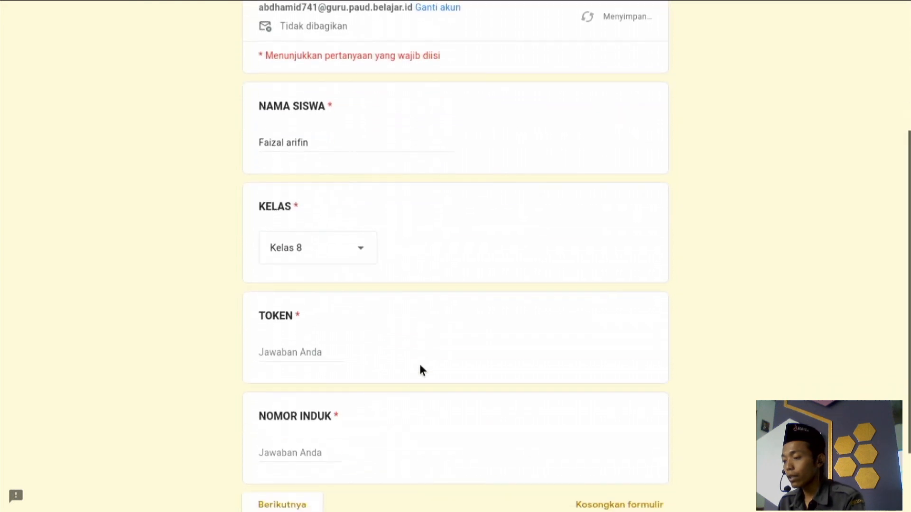
Enter the exam token and the student's registration number, then submit the identity page.
click(304, 352)
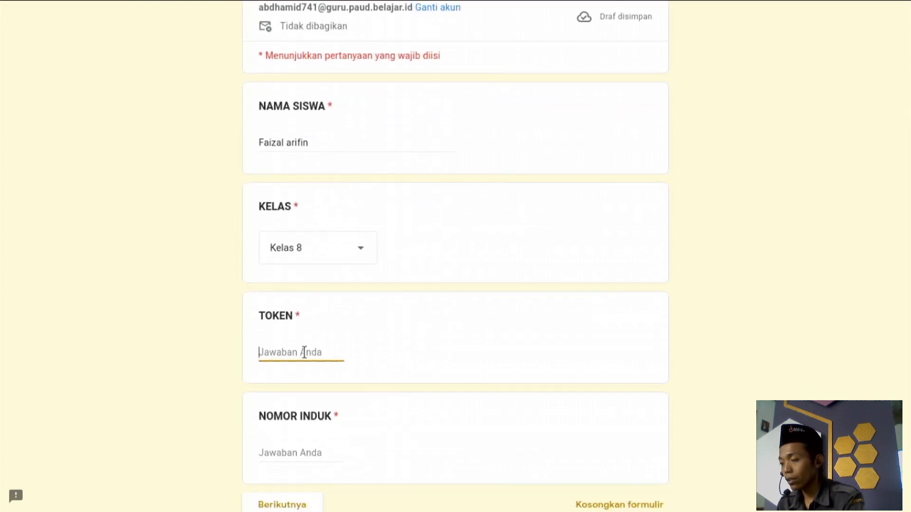
text(7)
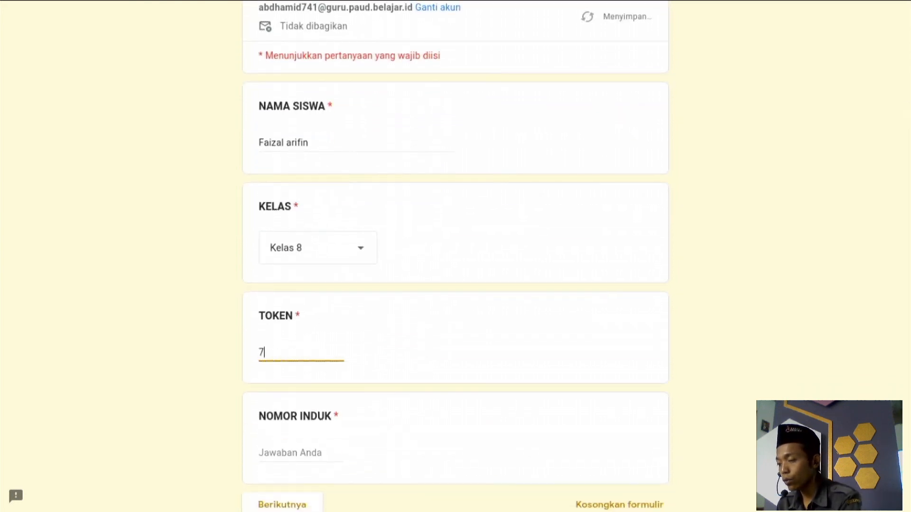
text(77)
scroll(456, 257, down, 2)
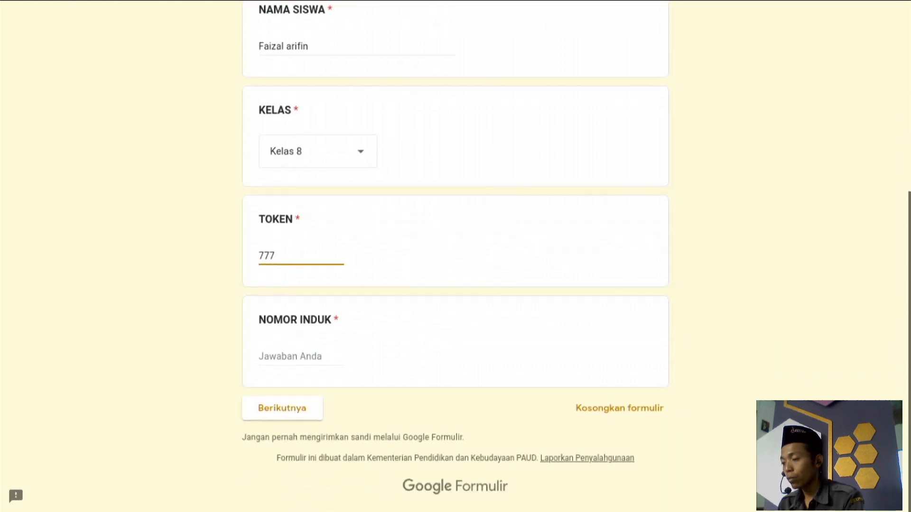
click(294, 357)
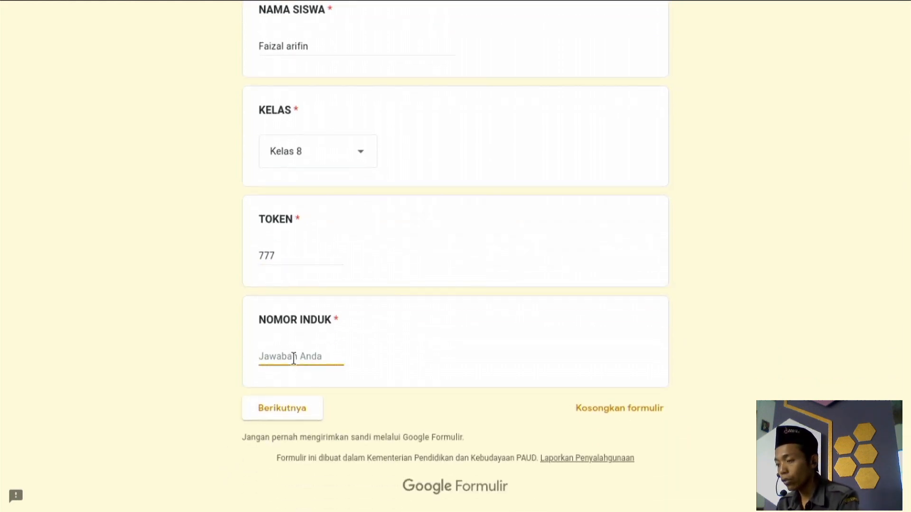
text(001)
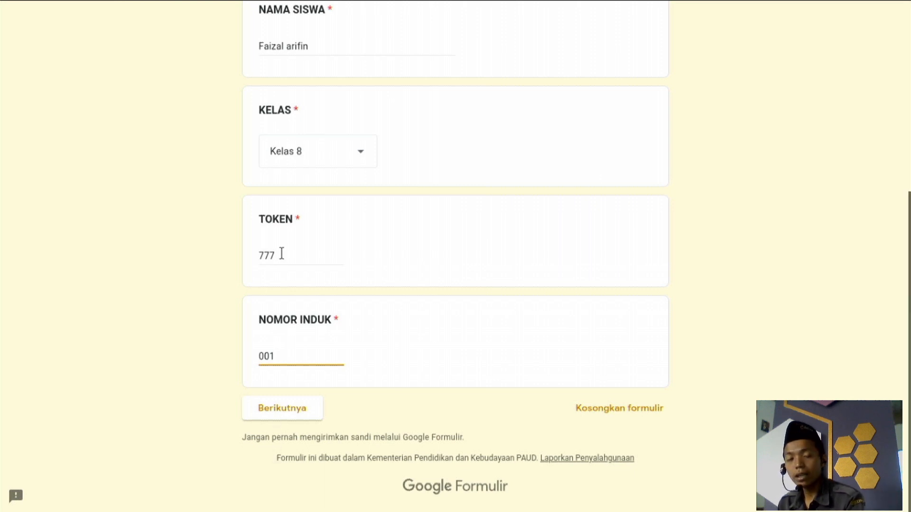
scroll(282, 253, up, 3)
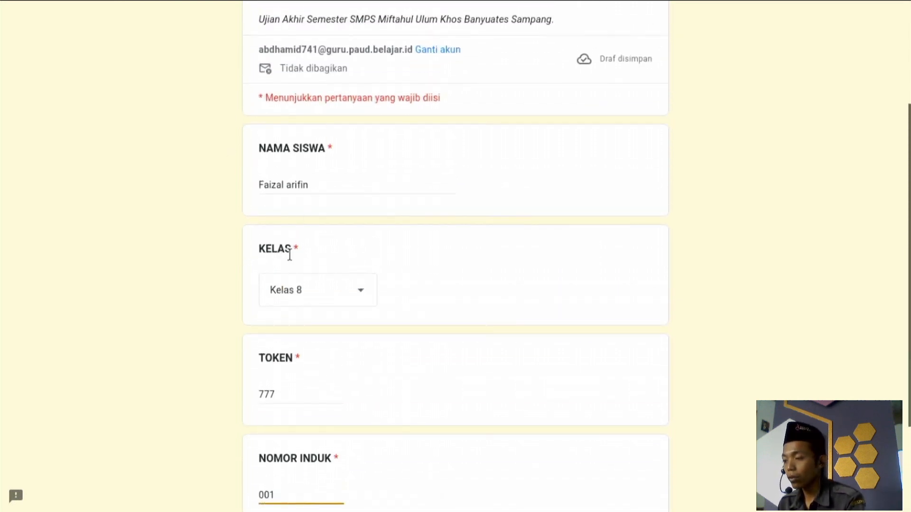
scroll(289, 256, down, 3)
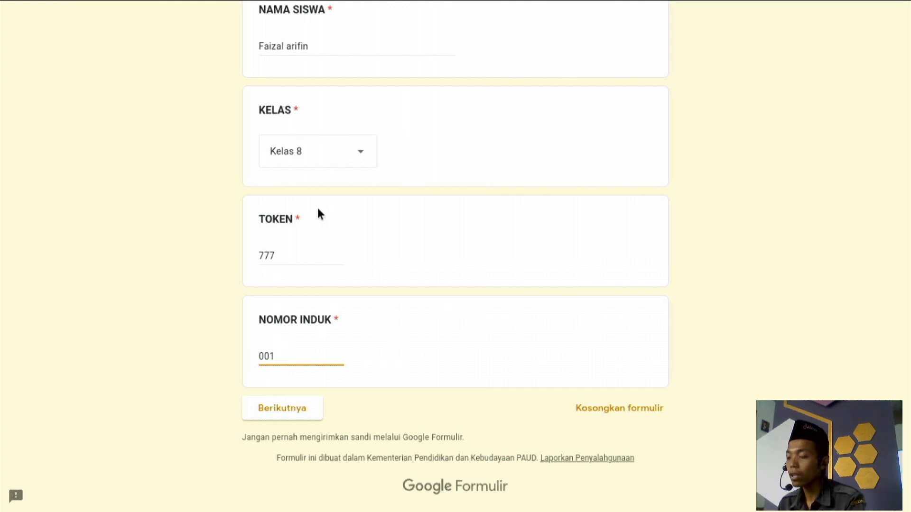
click(261, 415)
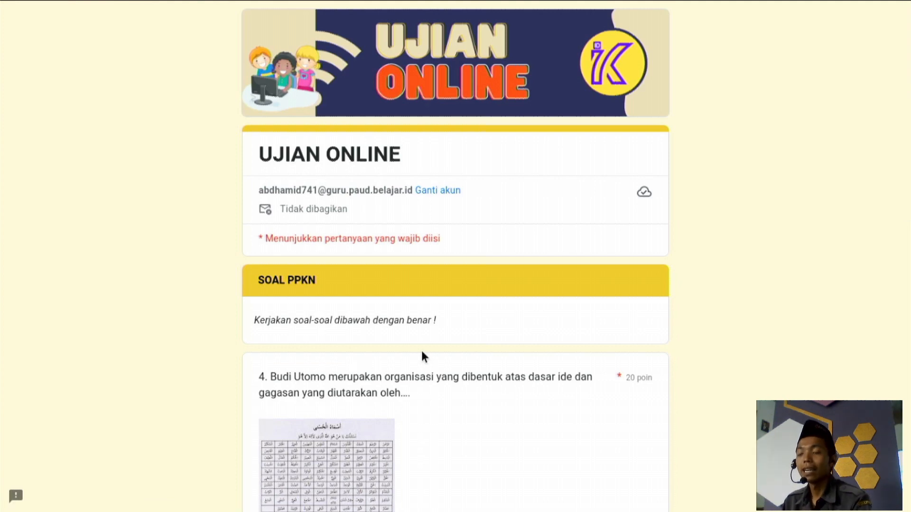
Answer SOAL PPKN question 4 with dr. Wahidin Sudirohusodo.
scroll(423, 355, down, 2)
scroll(422, 355, down, 12)
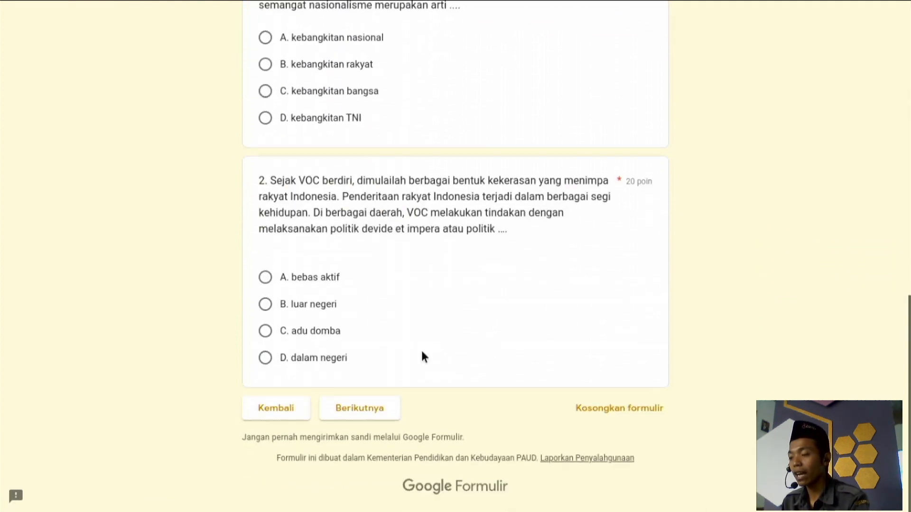
scroll(421, 351, up, 15)
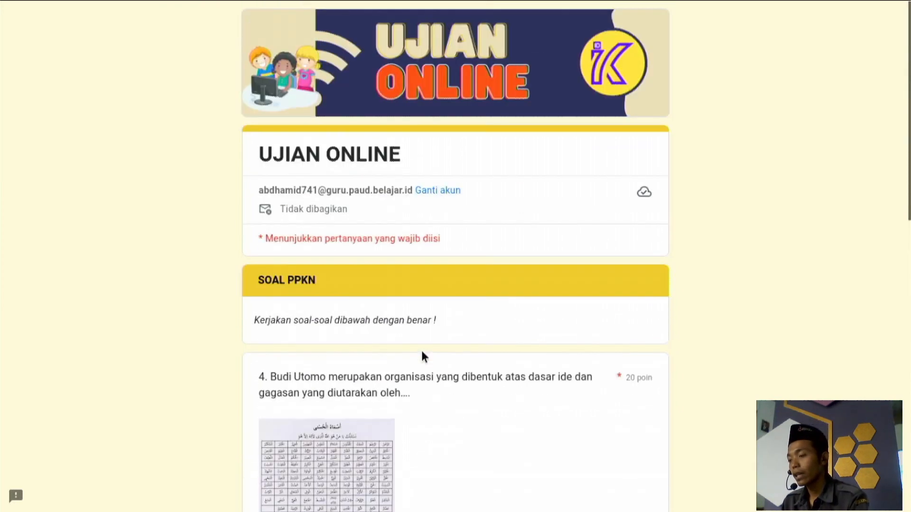
scroll(422, 352, down, 4)
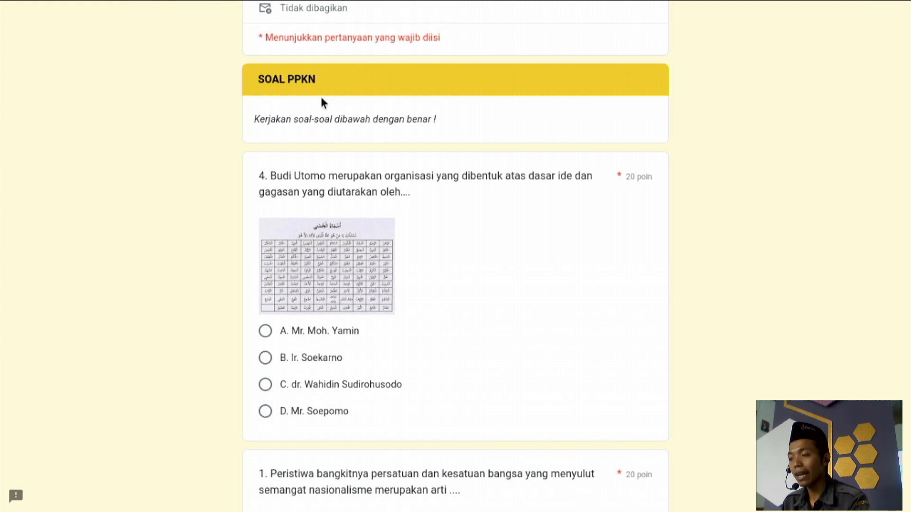
scroll(314, 294, down, 2)
scroll(314, 294, down, 6)
scroll(314, 294, up, 6)
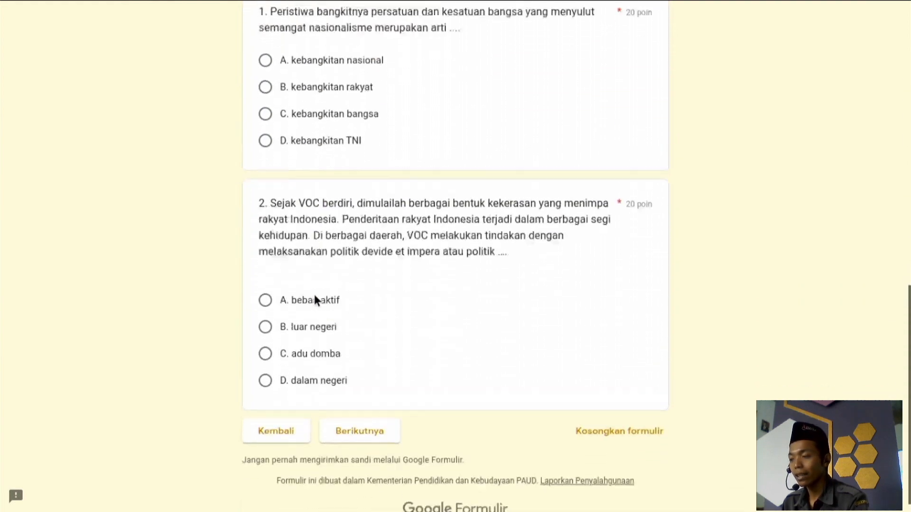
scroll(314, 295, down, 7)
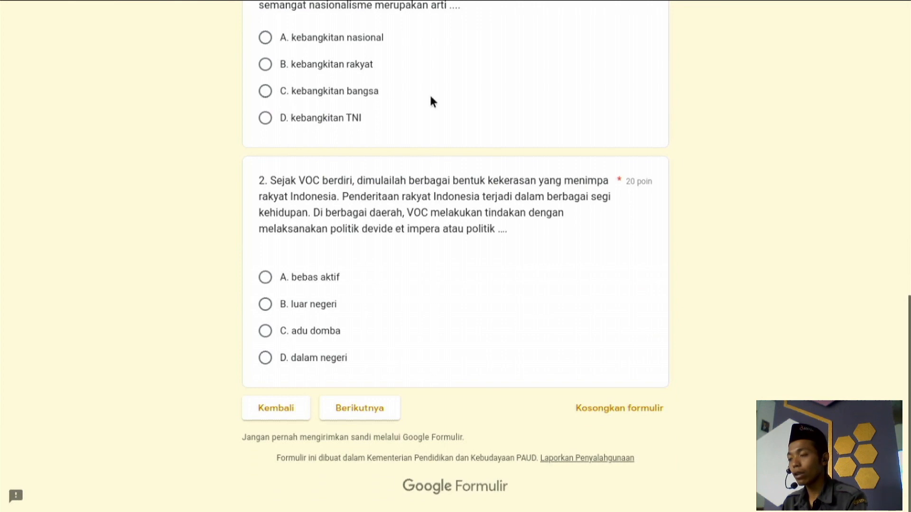
scroll(431, 101, up, 5)
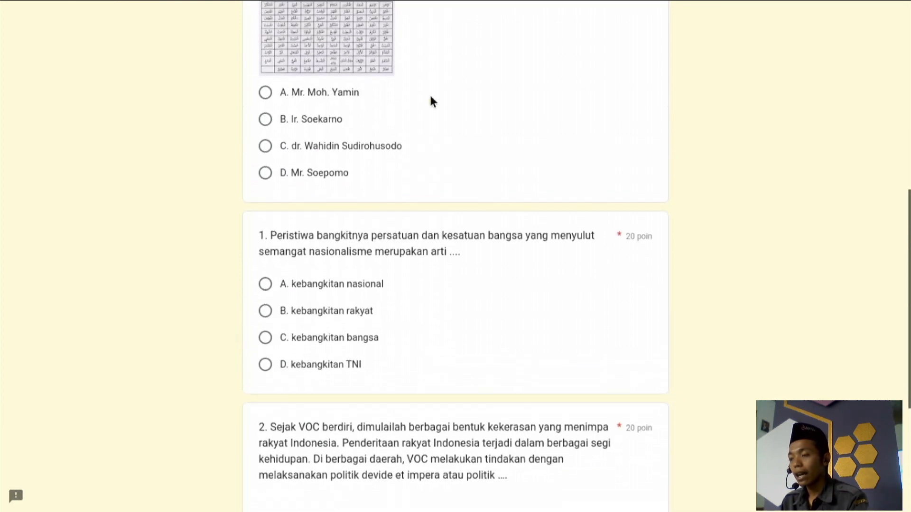
scroll(431, 101, up, 1)
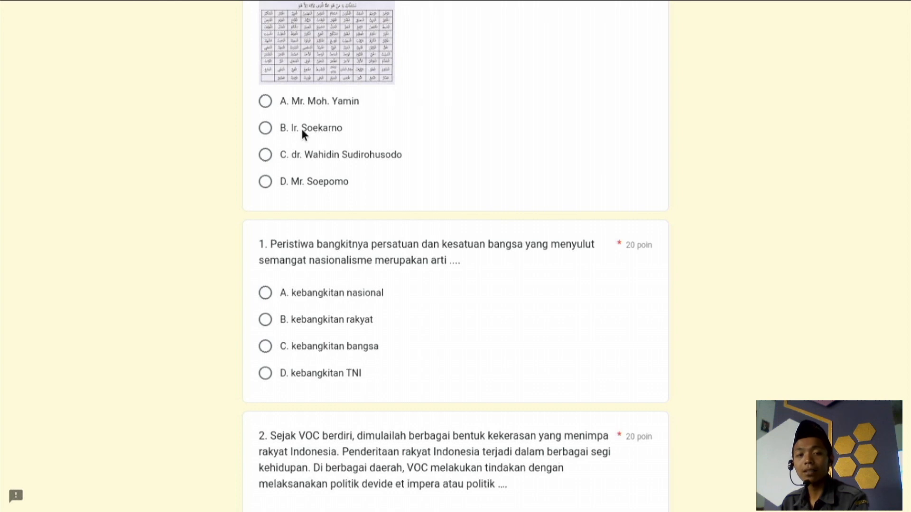
scroll(298, 153, up, 9)
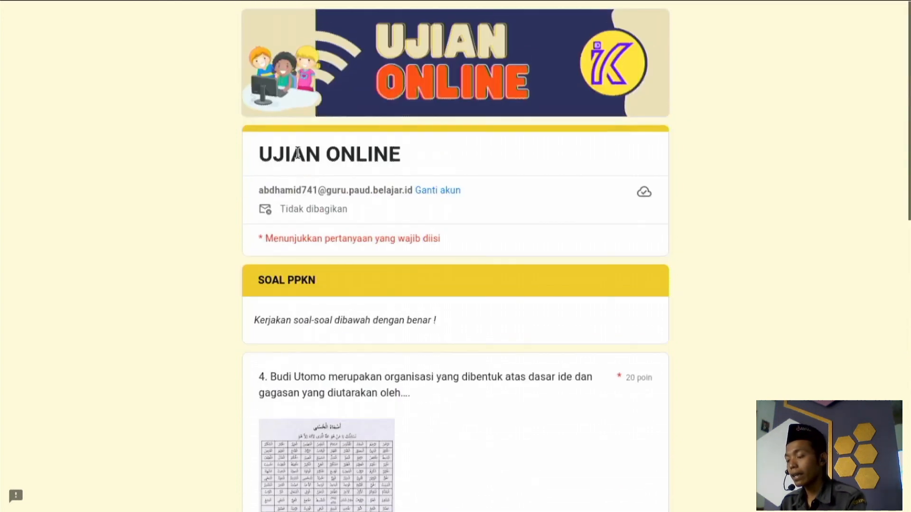
scroll(297, 153, down, 3)
scroll(295, 183, down, 5)
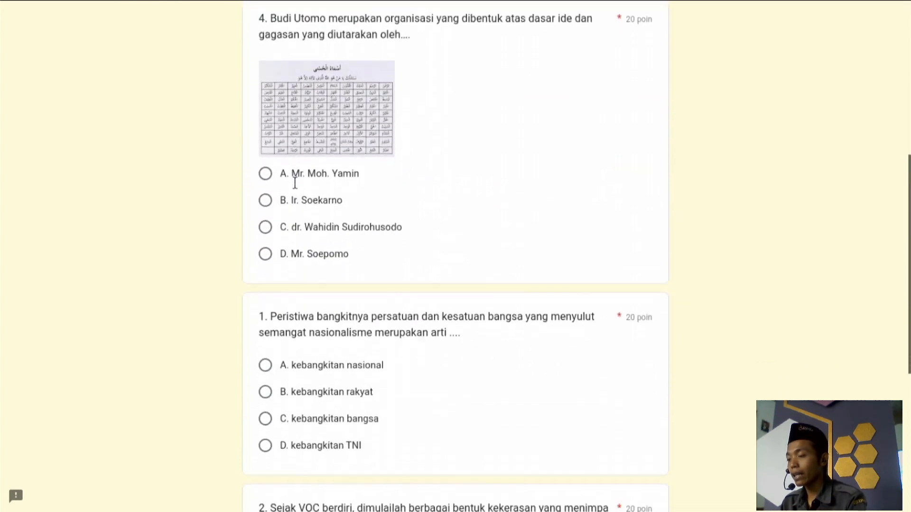
click(265, 197)
Answer question 2 with adu domba and continue to the next section.
scroll(280, 286, down, 2)
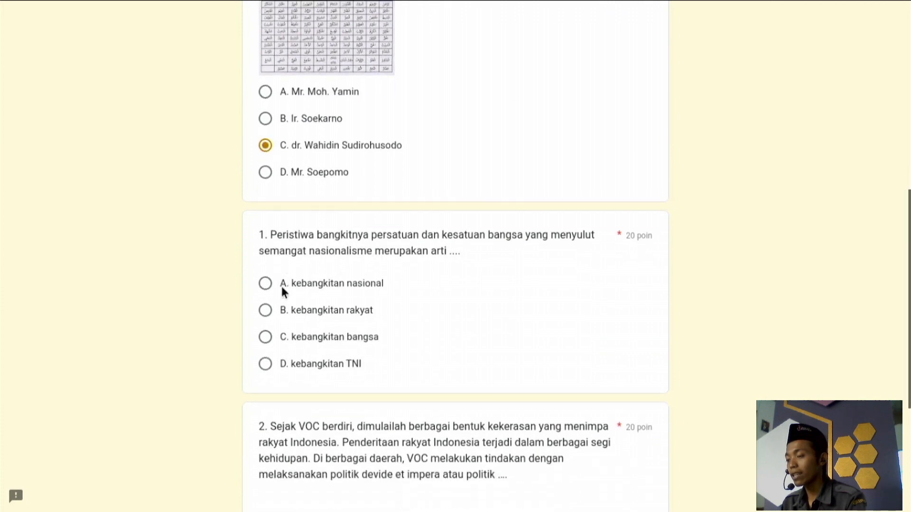
scroll(263, 291, down, 5)
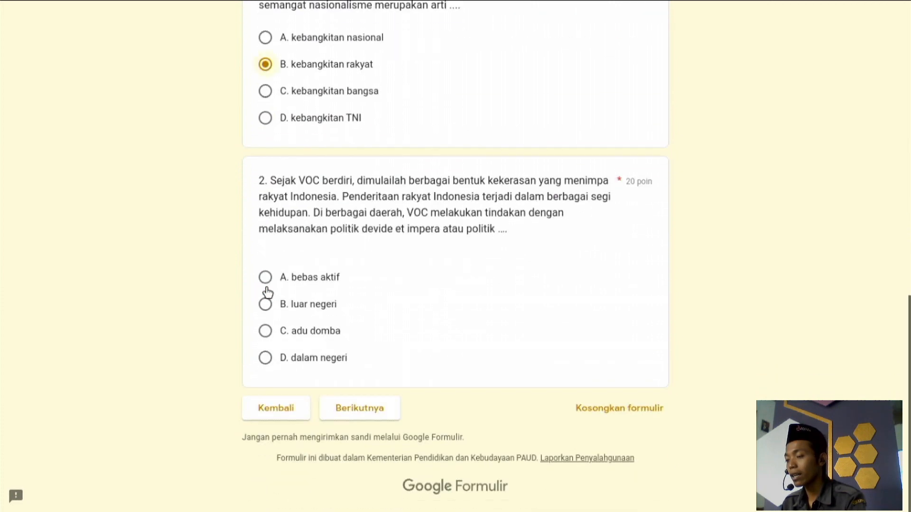
click(265, 331)
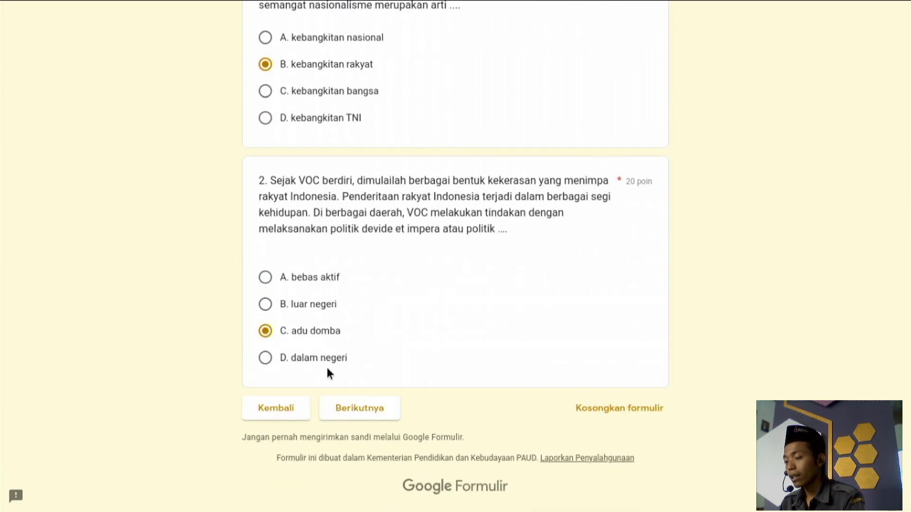
click(383, 411)
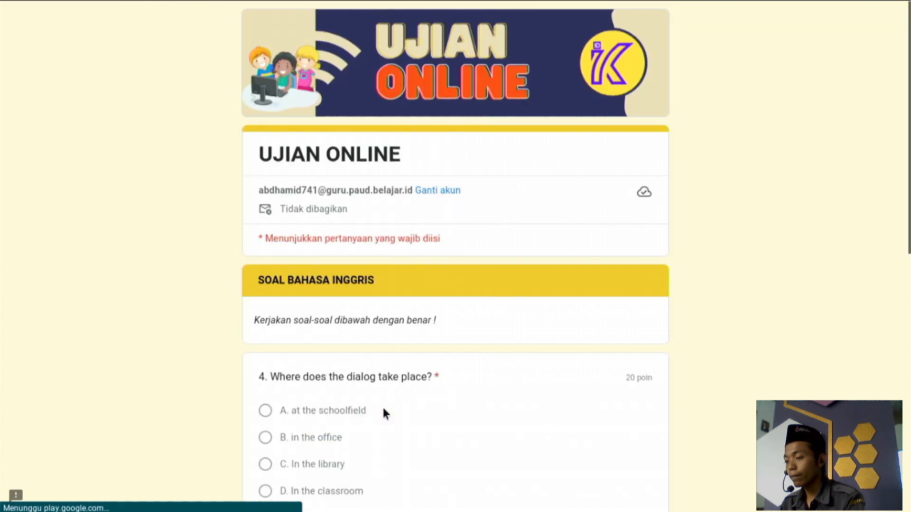
Answer the English questions: B. in the office, C. Inform, B. Next Thursday, then continue.
scroll(384, 411, down, 3)
scroll(384, 414, down, 1)
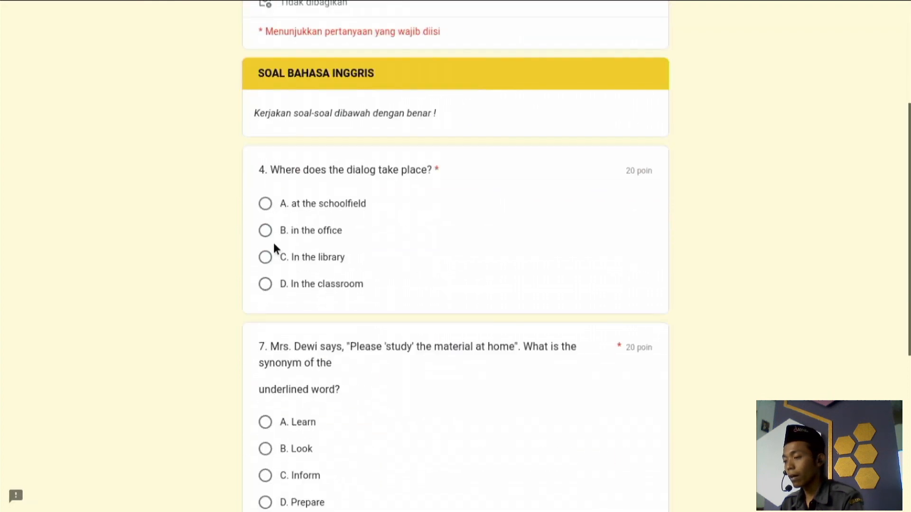
click(266, 230)
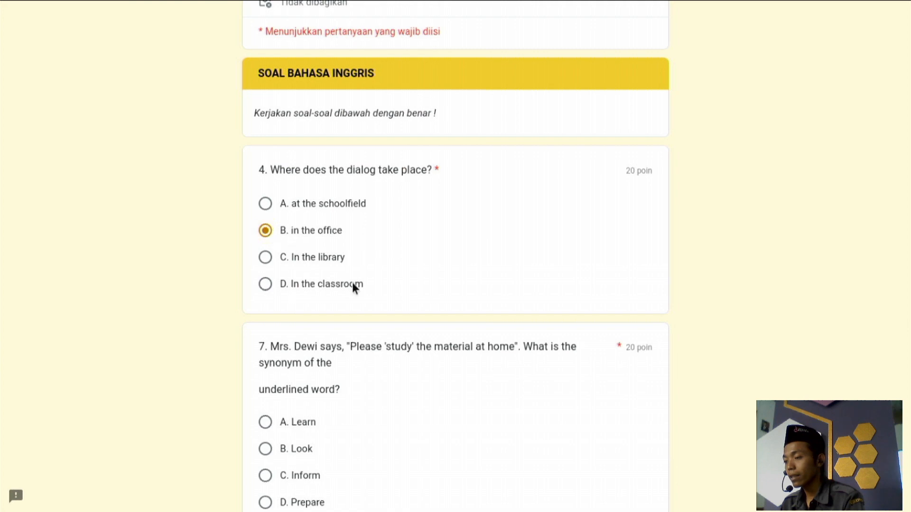
scroll(351, 280, down, 5)
click(273, 186)
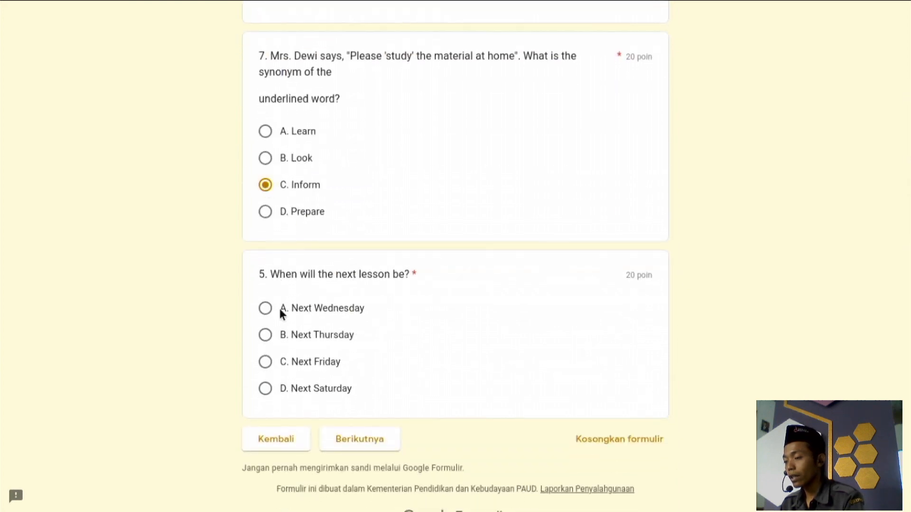
click(265, 336)
click(374, 446)
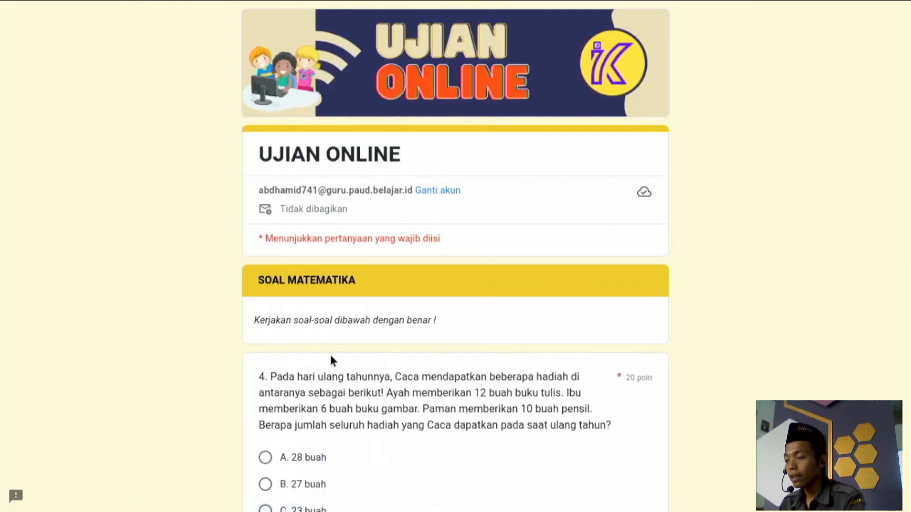
Answer the Mathematics questions: B. 27 buah, C. 25 permen, B. Sandi, then continue.
scroll(331, 359, down, 3)
click(303, 329)
scroll(303, 329, down, 5)
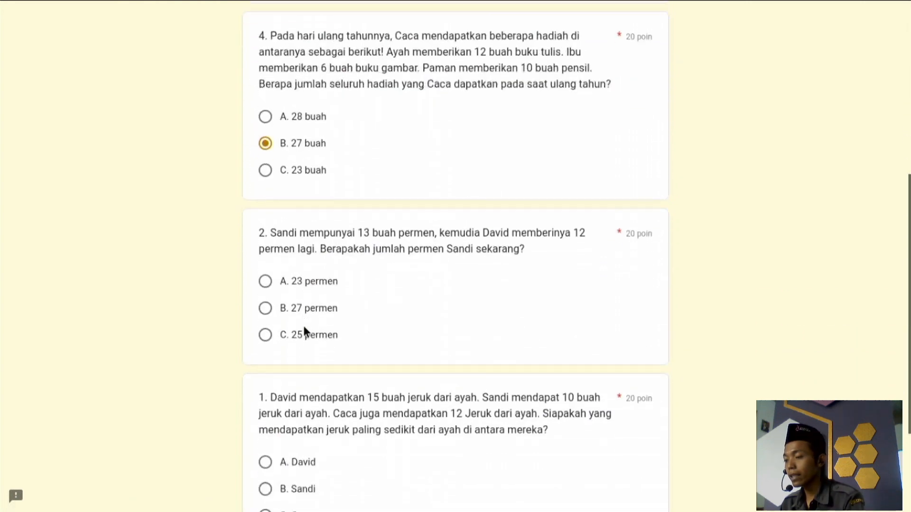
click(287, 309)
scroll(287, 308, down, 3)
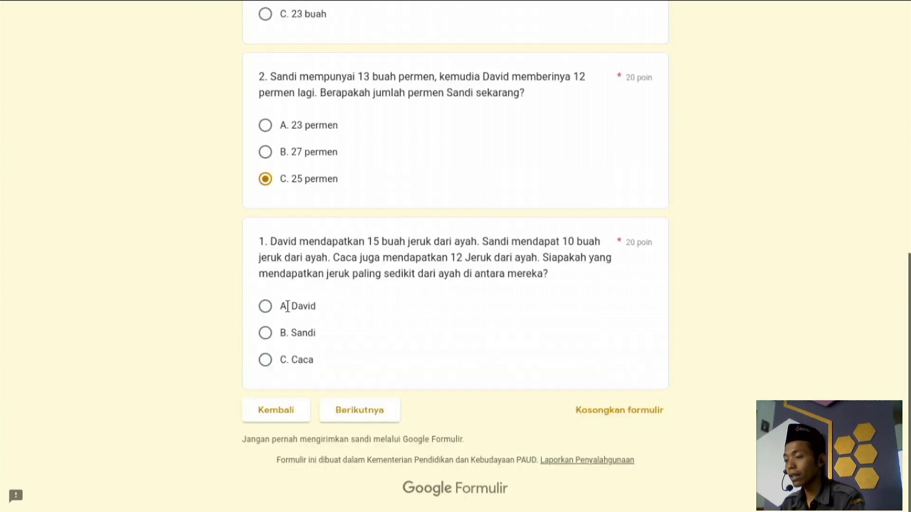
click(267, 333)
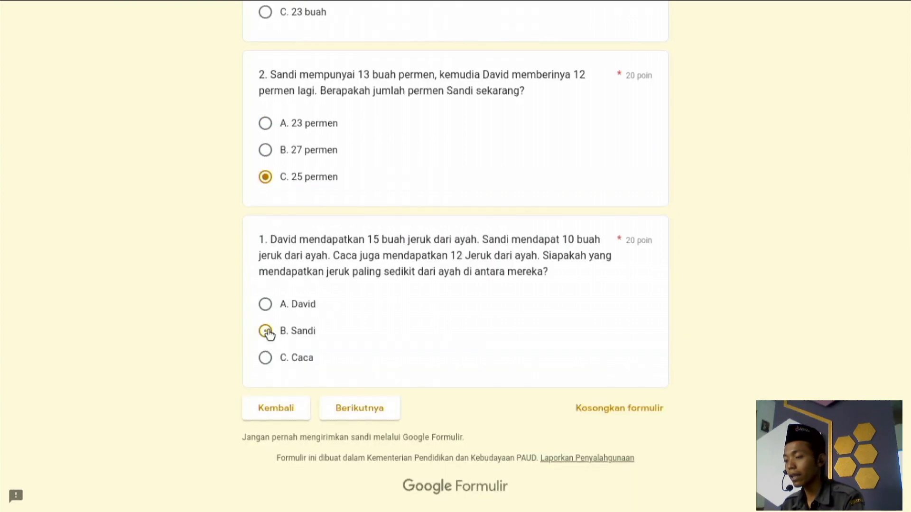
click(376, 407)
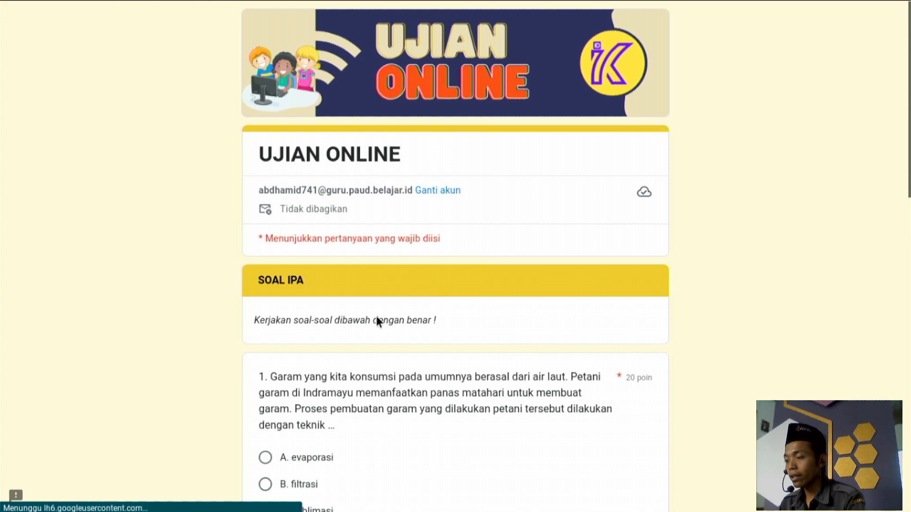
Answer SOAL IPA with D. kromatografi, B. 10 m/s and B. gaya gesekan, then advance.
scroll(329, 340, down, 4)
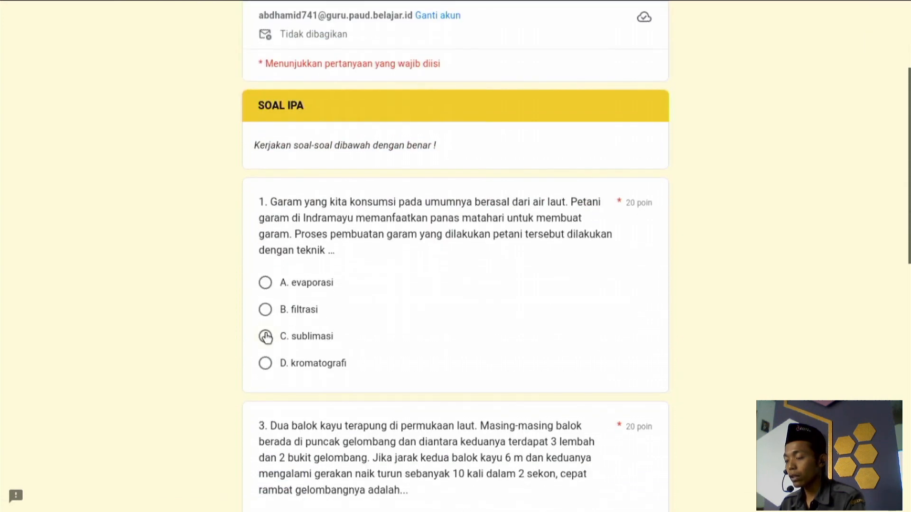
scroll(267, 338, down, 1)
click(266, 343)
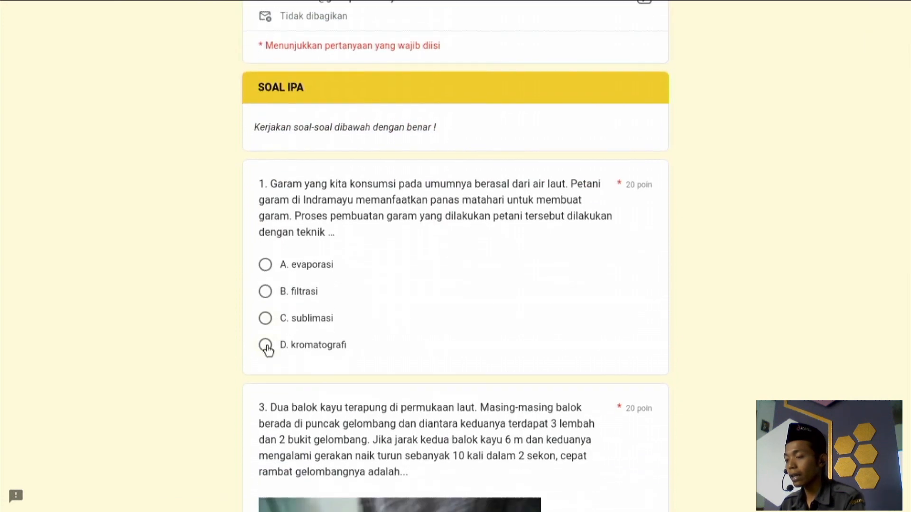
scroll(266, 346, down, 7)
scroll(266, 345, down, 1)
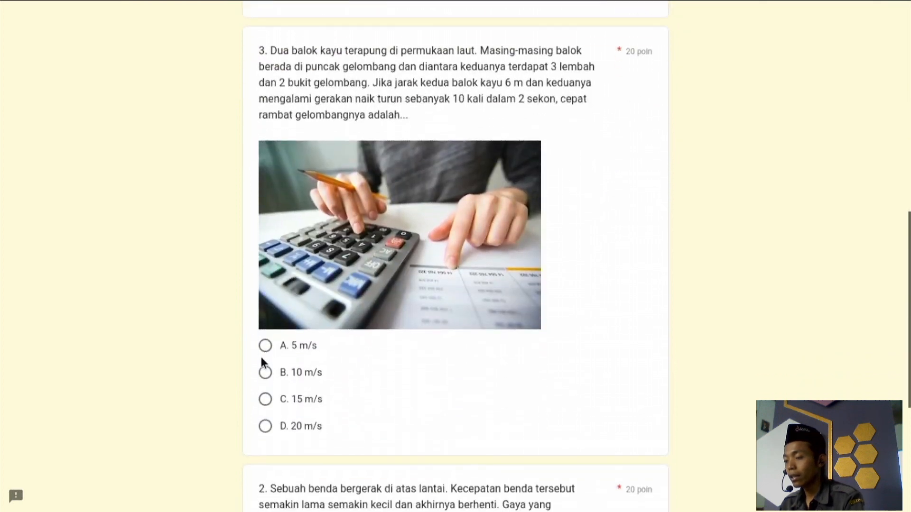
click(265, 373)
scroll(325, 252, down, 4)
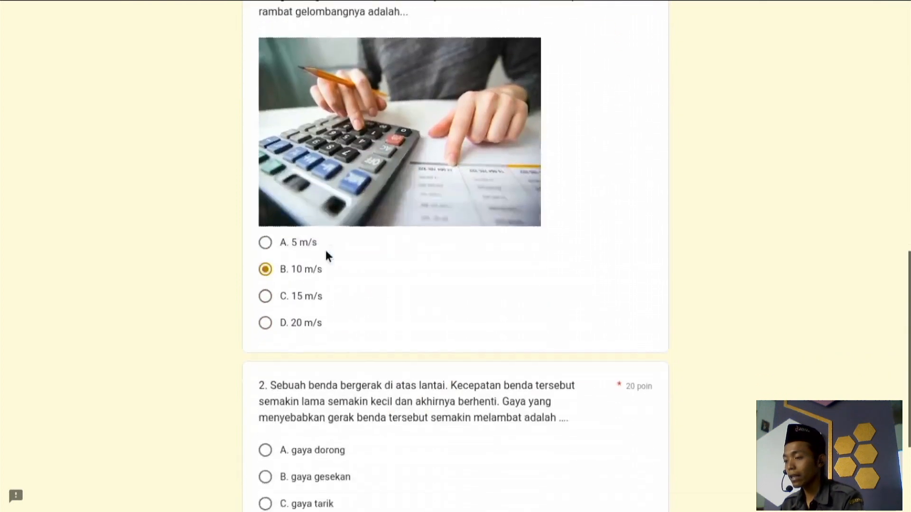
click(265, 417)
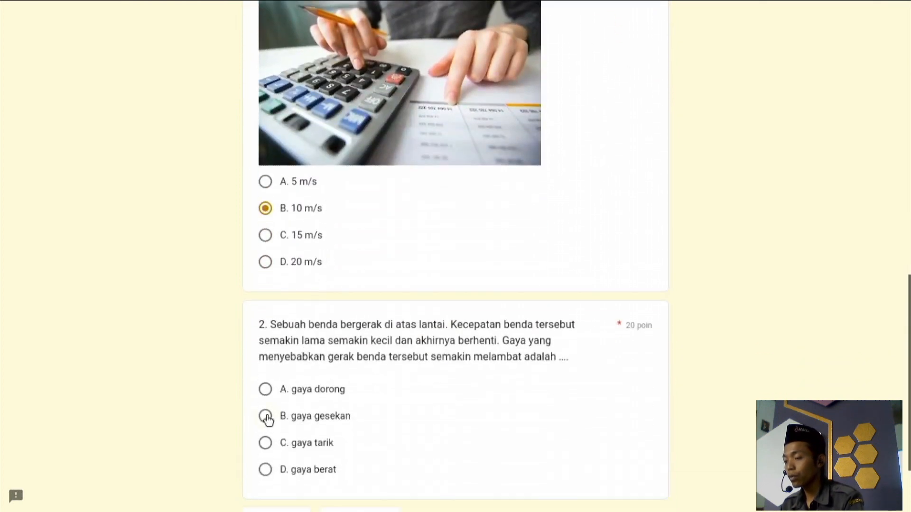
scroll(401, 357, down, 3)
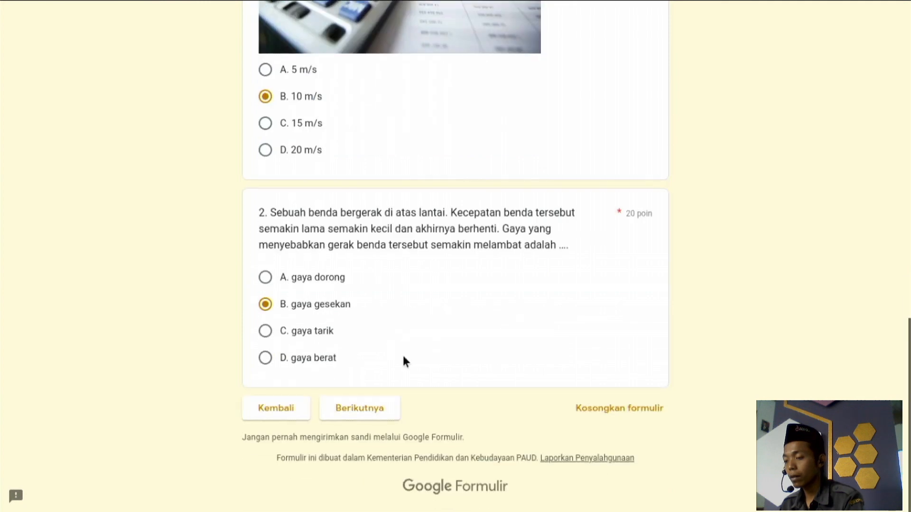
click(360, 408)
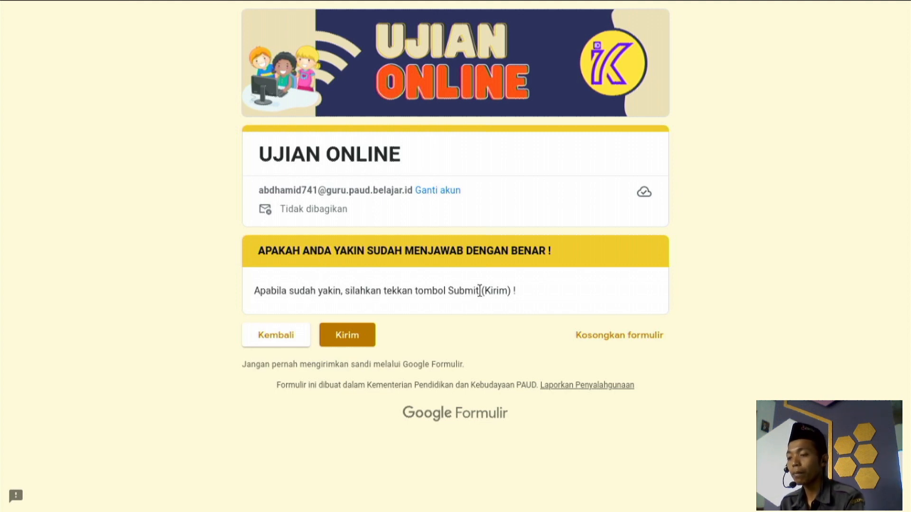
Submit the quiz with Kirim and open the Lihat skor page, toggling full screen.
click(334, 330)
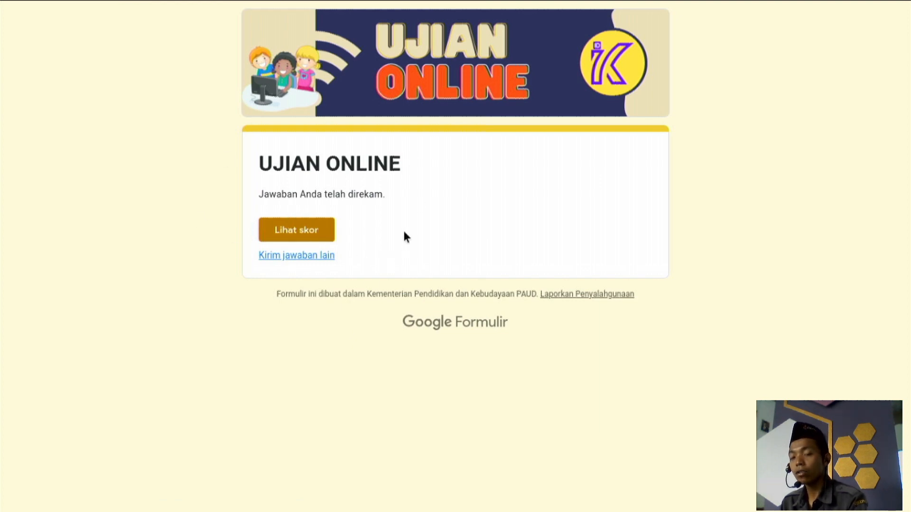
click(278, 230)
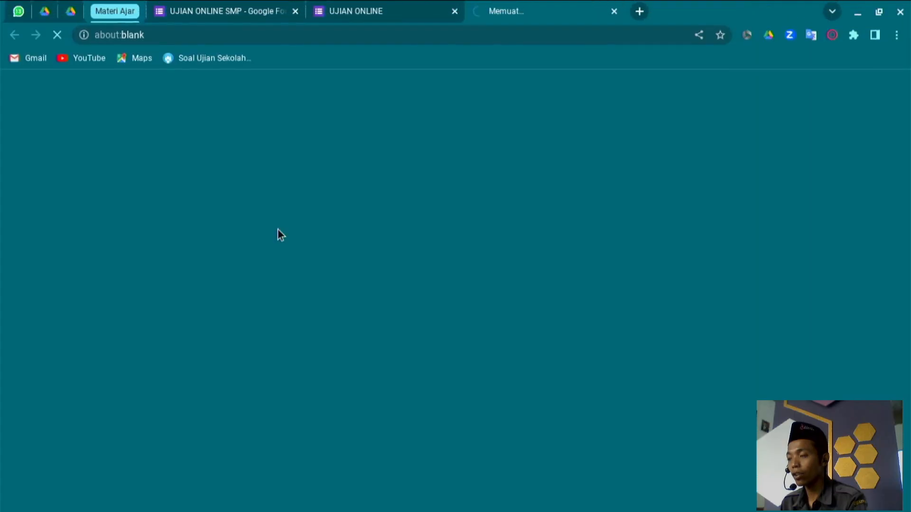
key(F11)
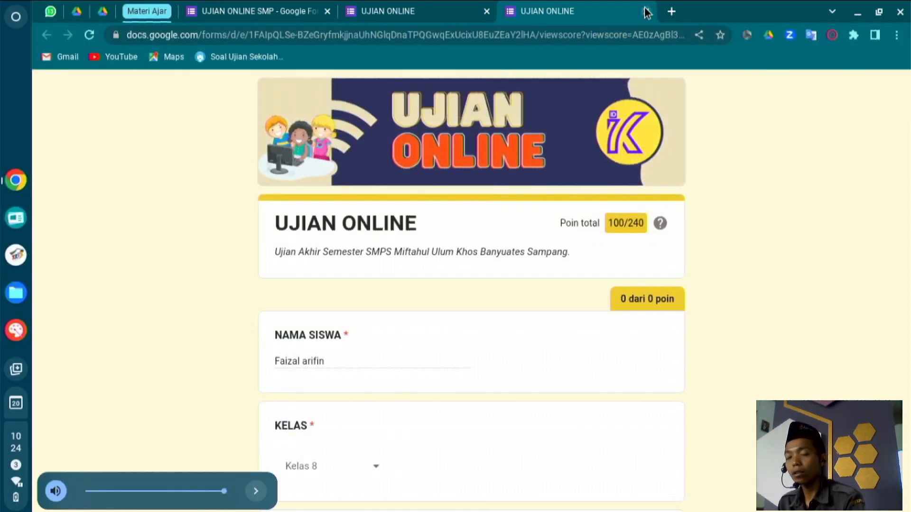
Close the score tab, start a fresh response, close the UJIAN ONLINE SMP editor and return to Drive.
click(646, 12)
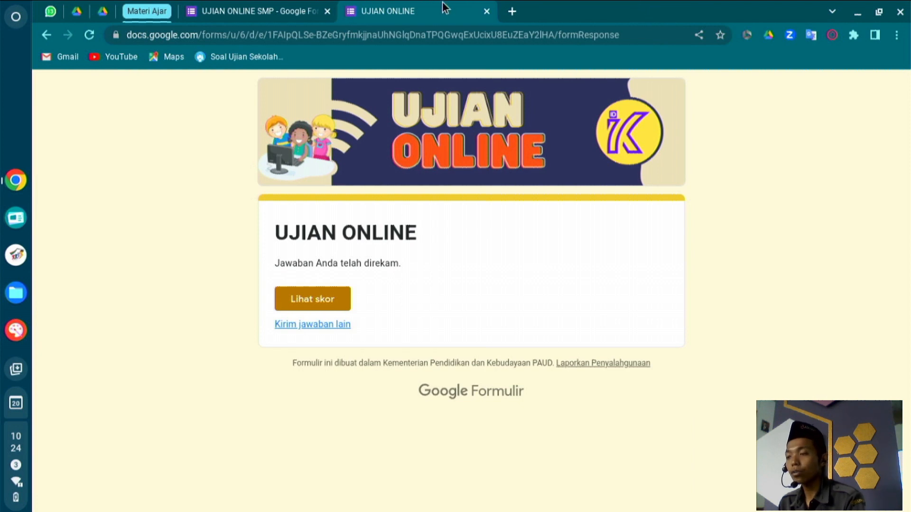
click(326, 328)
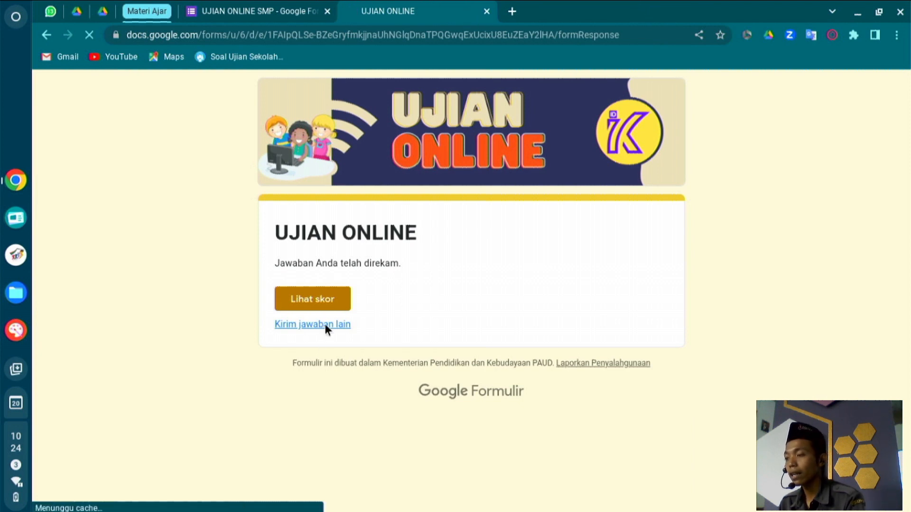
click(327, 11)
scroll(423, 207, down, 3)
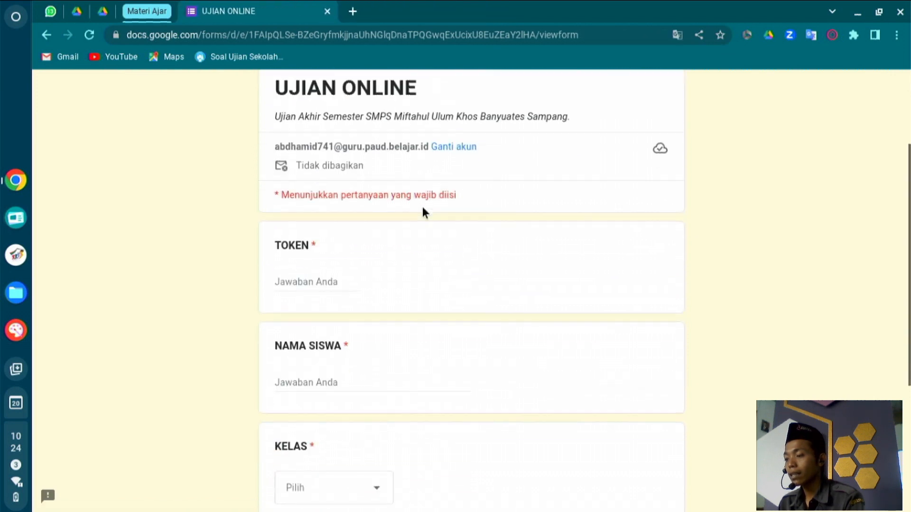
scroll(422, 209, down, 3)
scroll(422, 209, up, 3)
scroll(422, 208, down, 1)
click(103, 13)
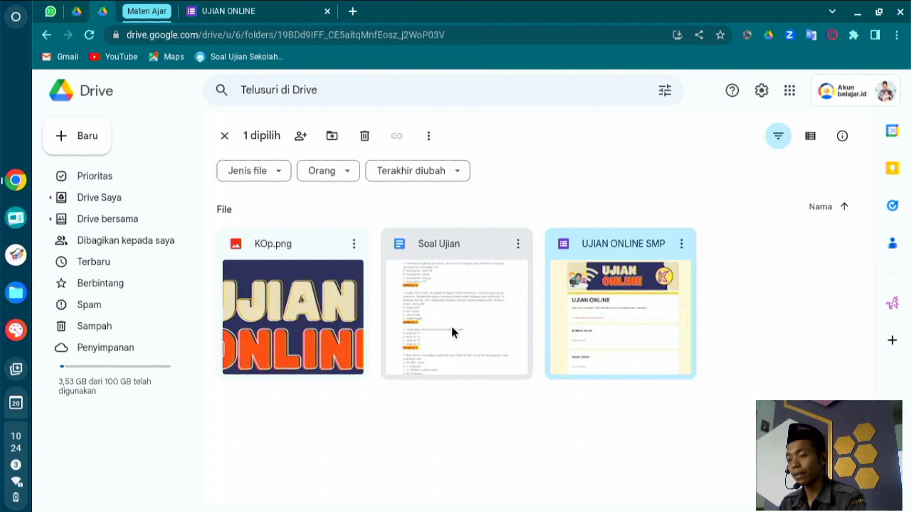
Create a new Google Formulir in the shared Tutorial folder via Buat Dan Bagikan.
right_click(761, 243)
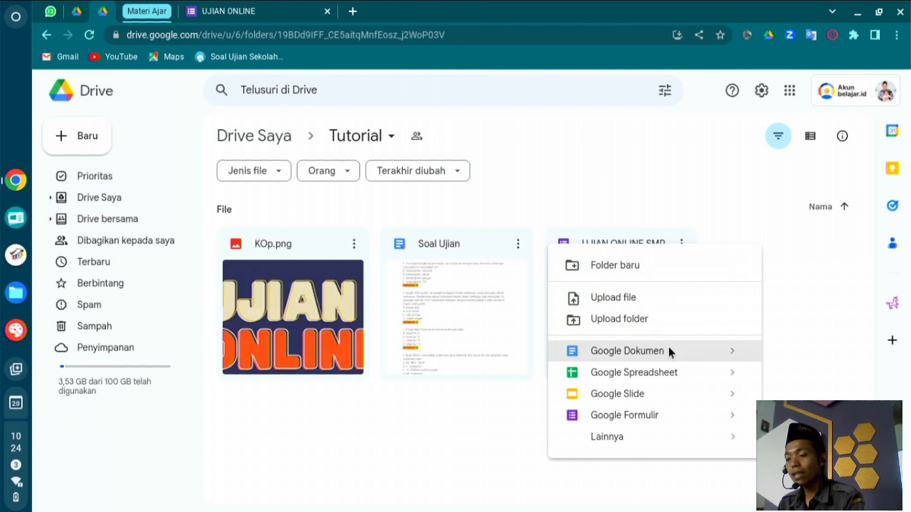
click(630, 422)
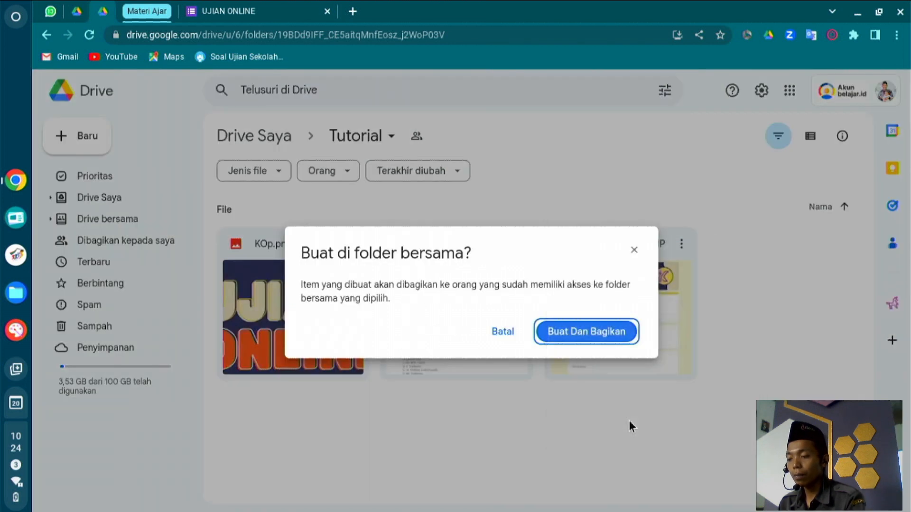
click(577, 333)
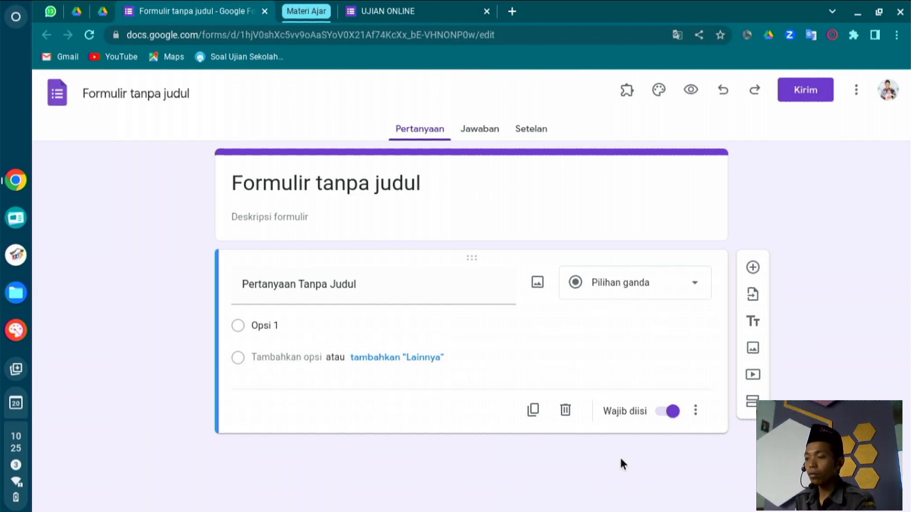
Open the Sesuaikan Tema panel for the untitled form and start picking a Header image.
click(634, 198)
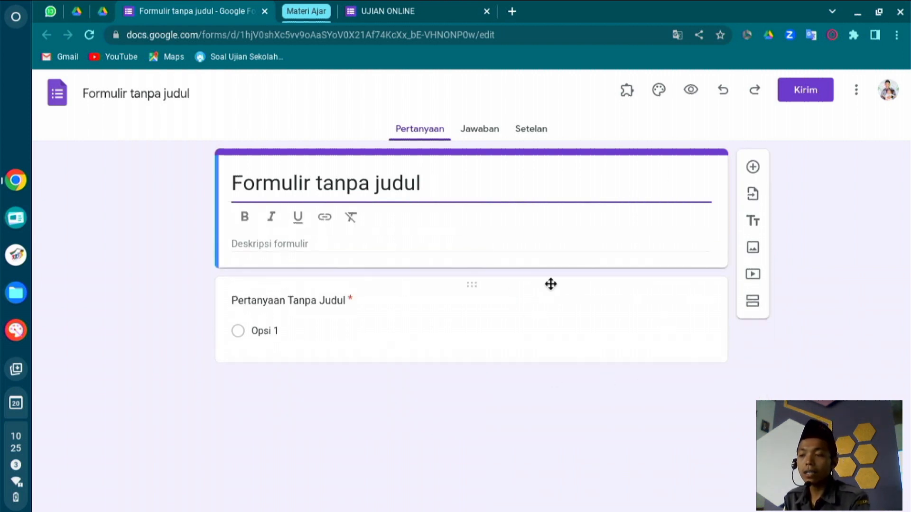
click(408, 9)
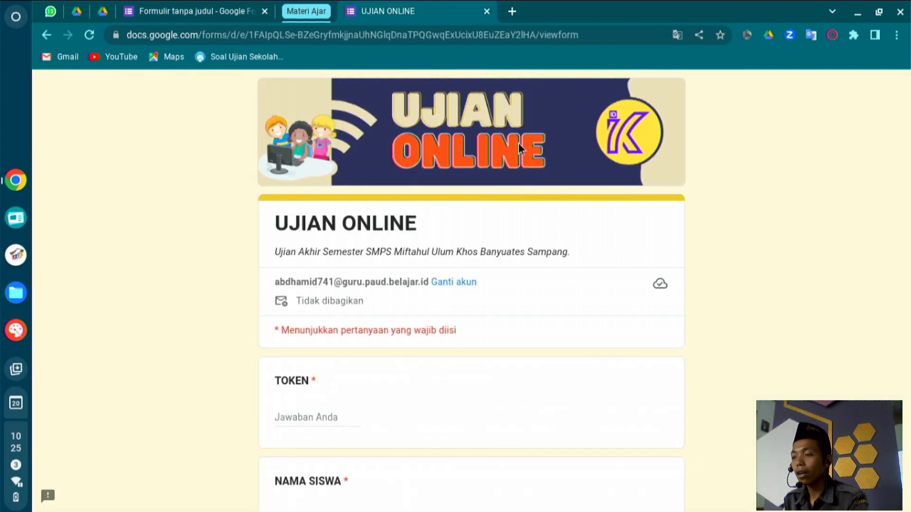
click(218, 7)
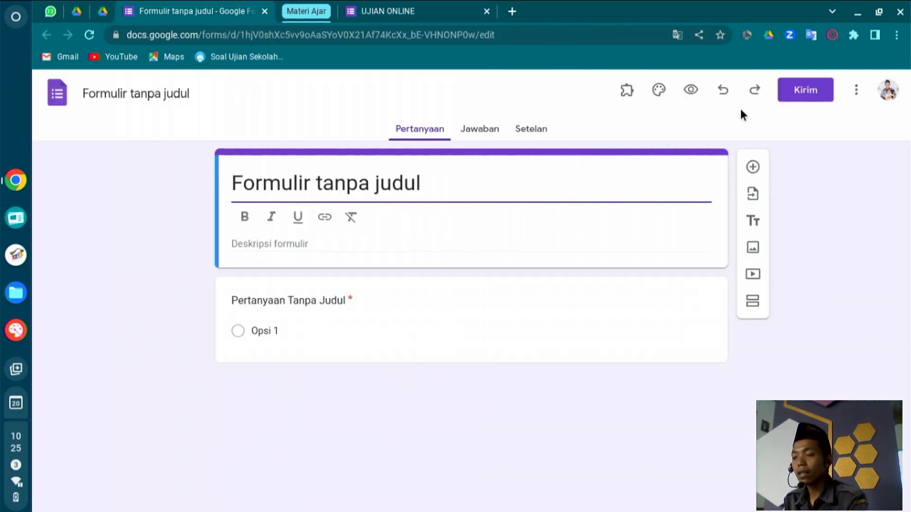
click(664, 94)
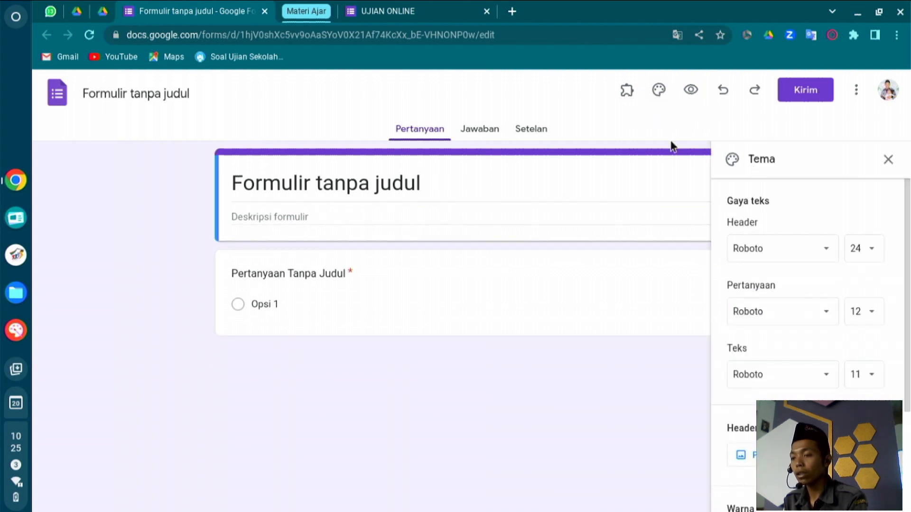
click(663, 93)
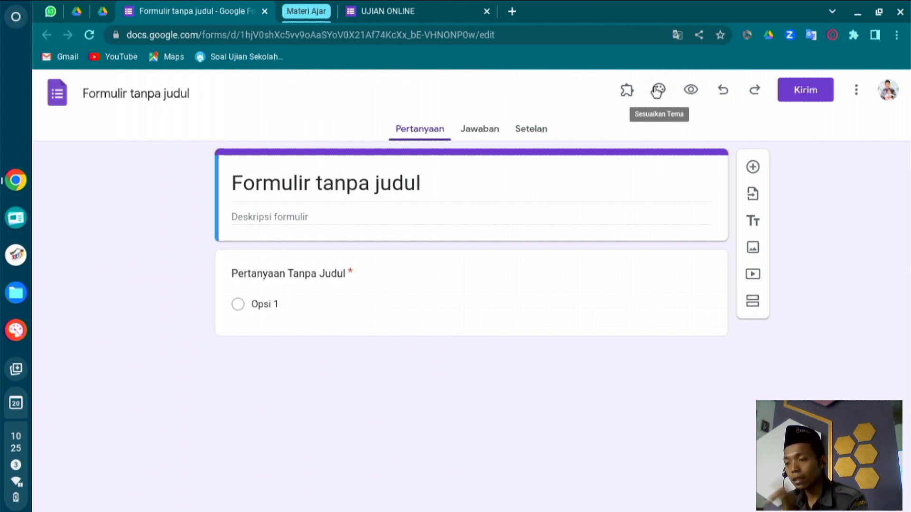
click(658, 91)
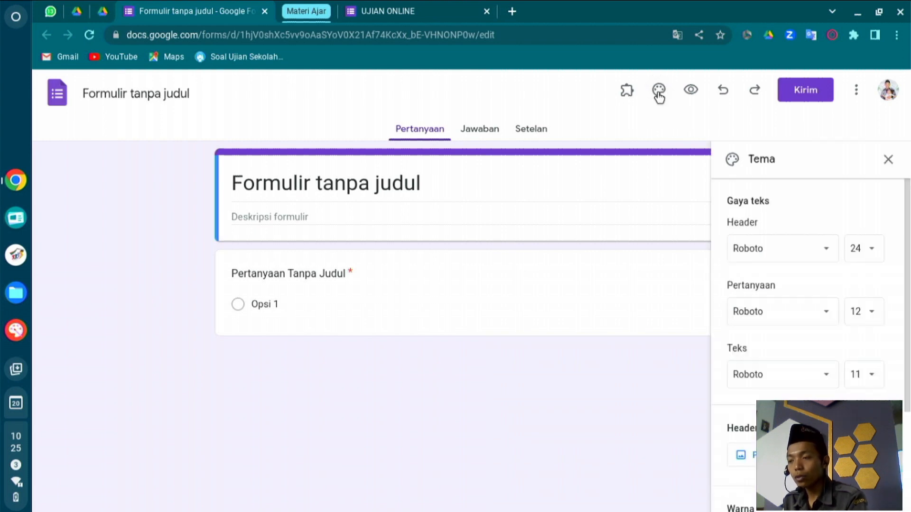
click(453, 9)
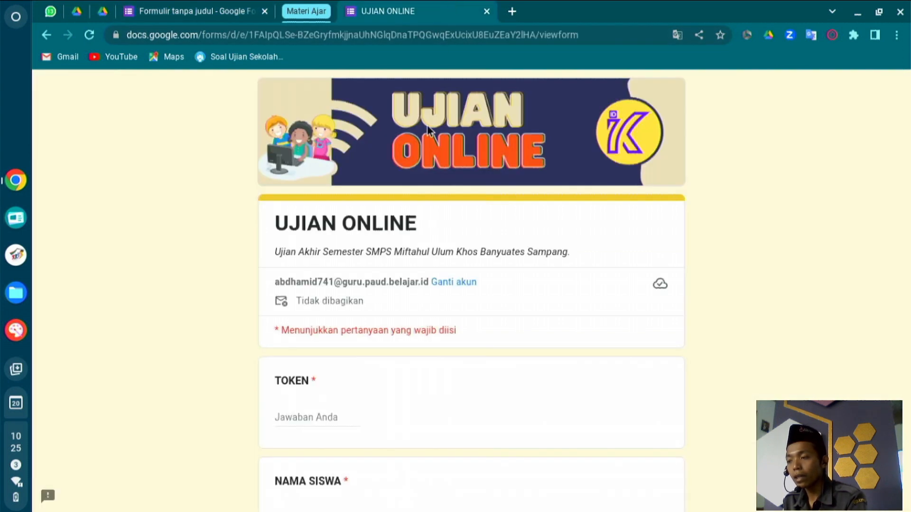
click(142, 10)
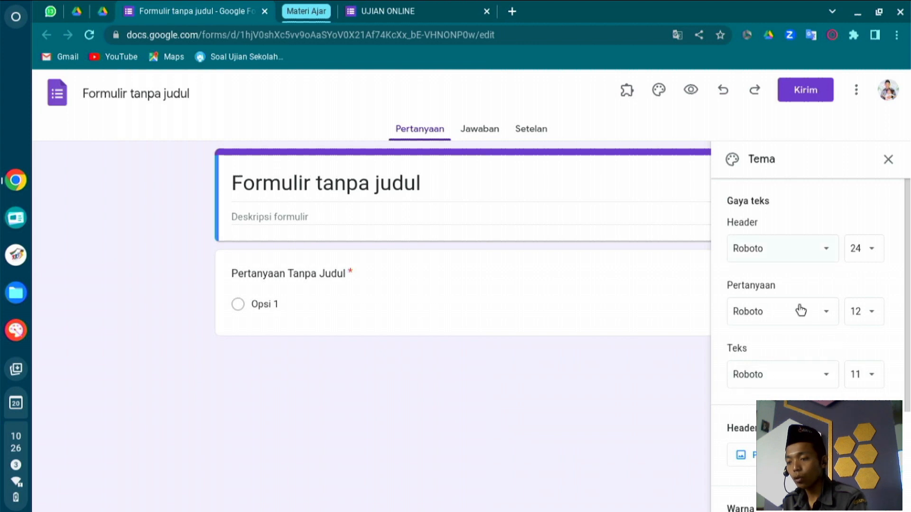
click(773, 455)
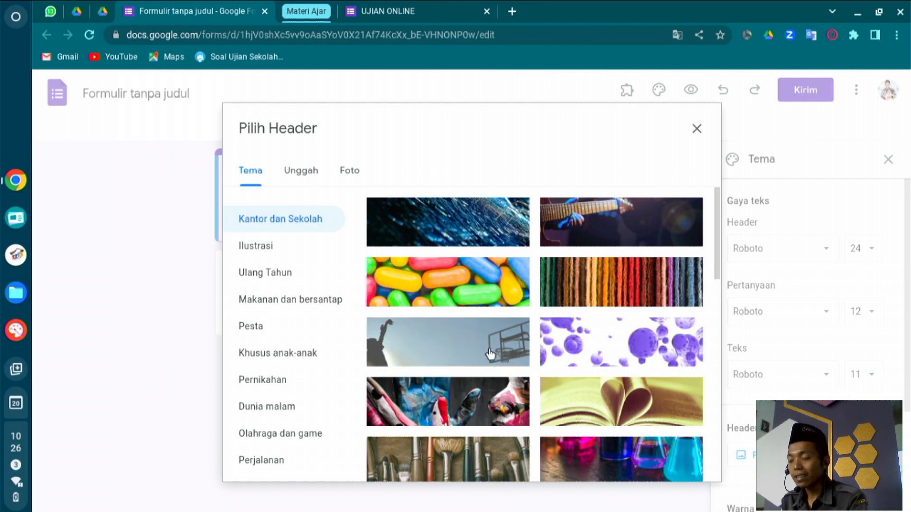
Upload TUTORIAL/KOp.png as the form header, confirm it, and close the Tema panel.
click(306, 171)
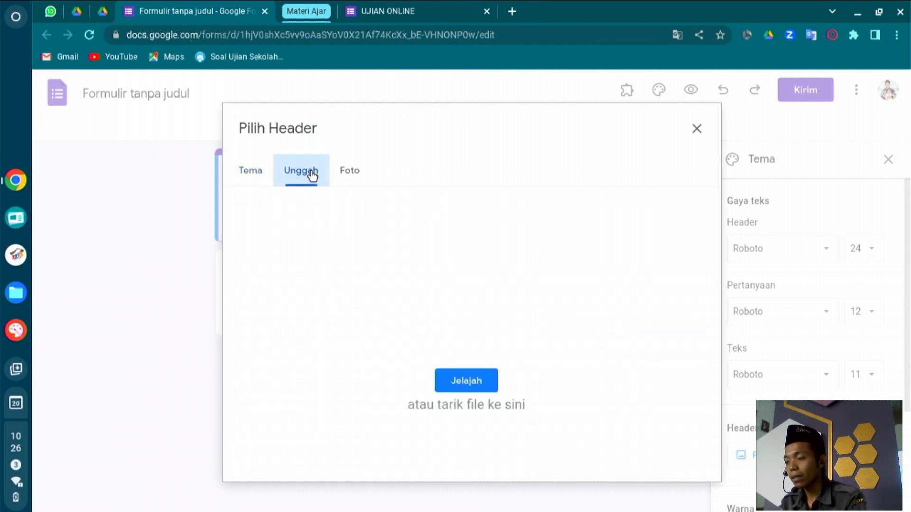
click(467, 381)
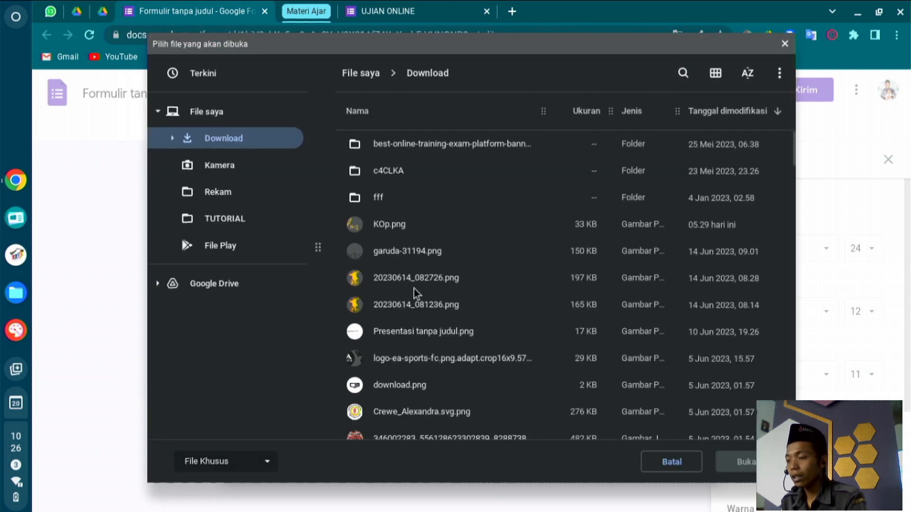
click(252, 227)
double_click(405, 143)
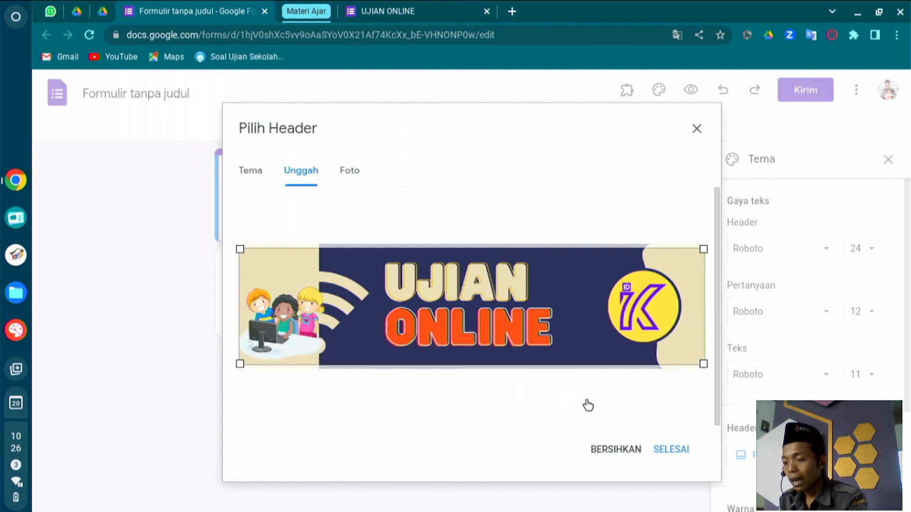
click(674, 451)
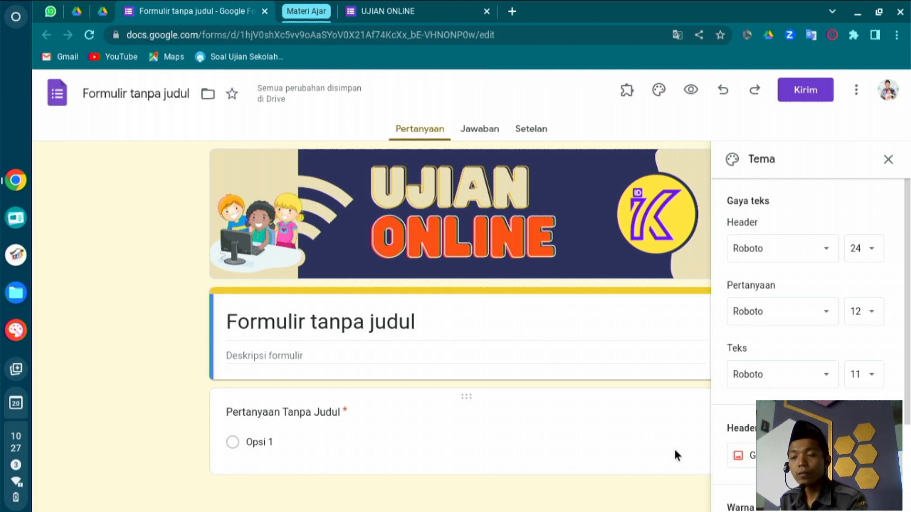
click(886, 160)
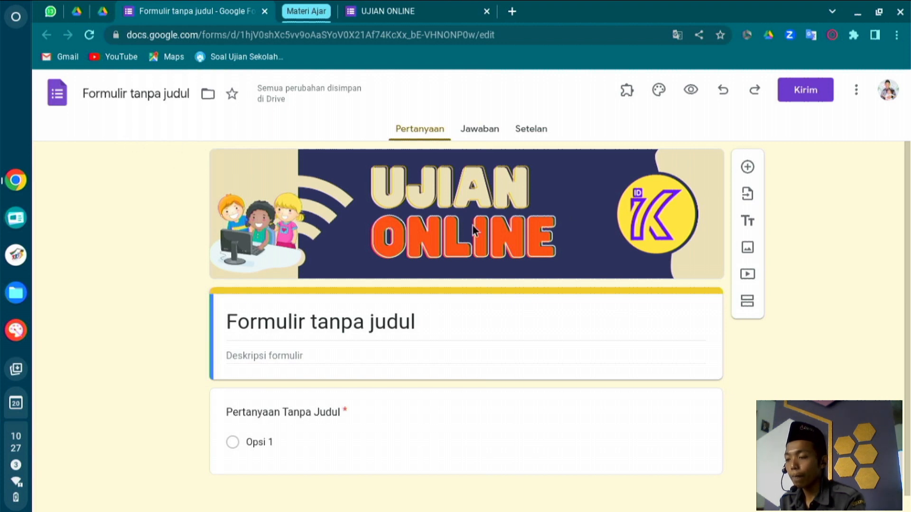
Copy the title UJIAN ONLINE from the existing form and paste it as the new form's title.
click(367, 323)
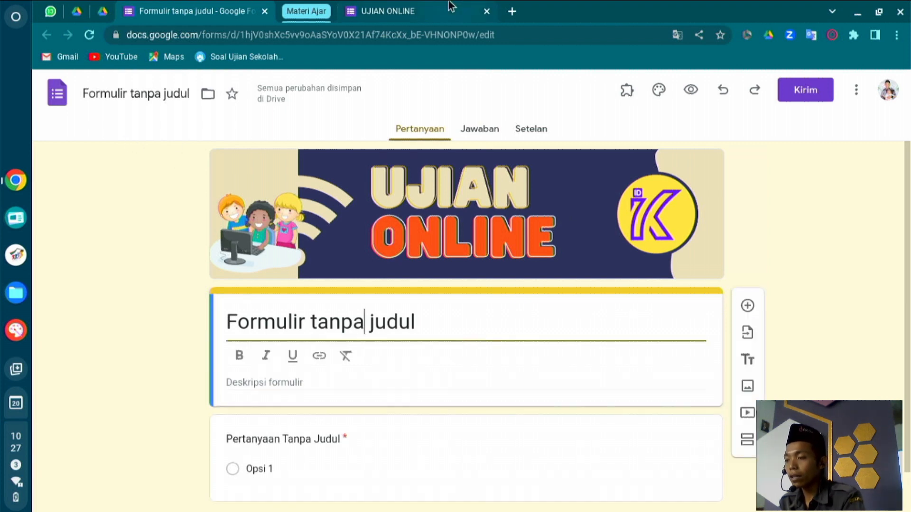
click(441, 6)
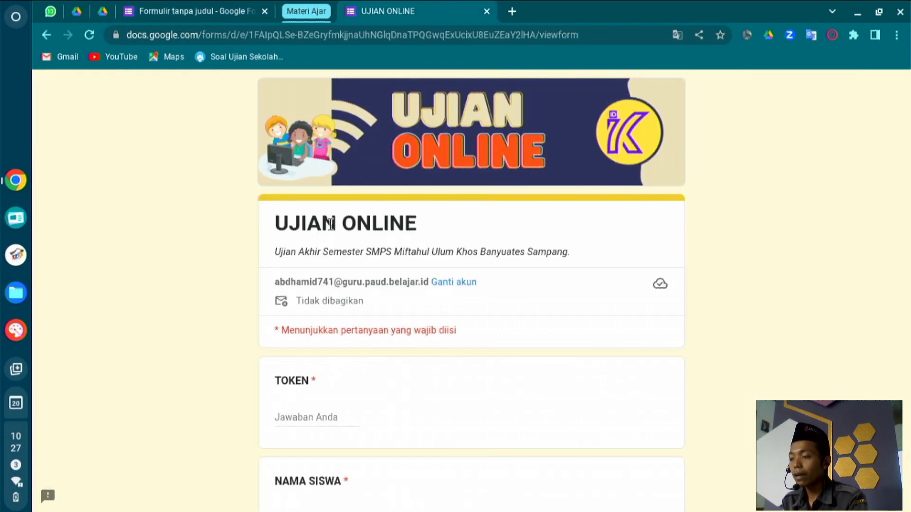
drag(272, 222, 426, 246)
key(ctrl+c)
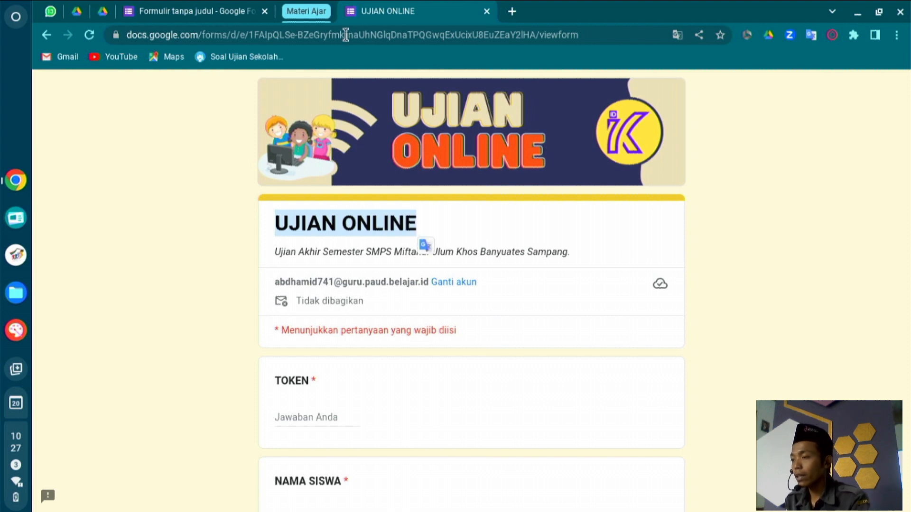
click(233, 3)
click(280, 300)
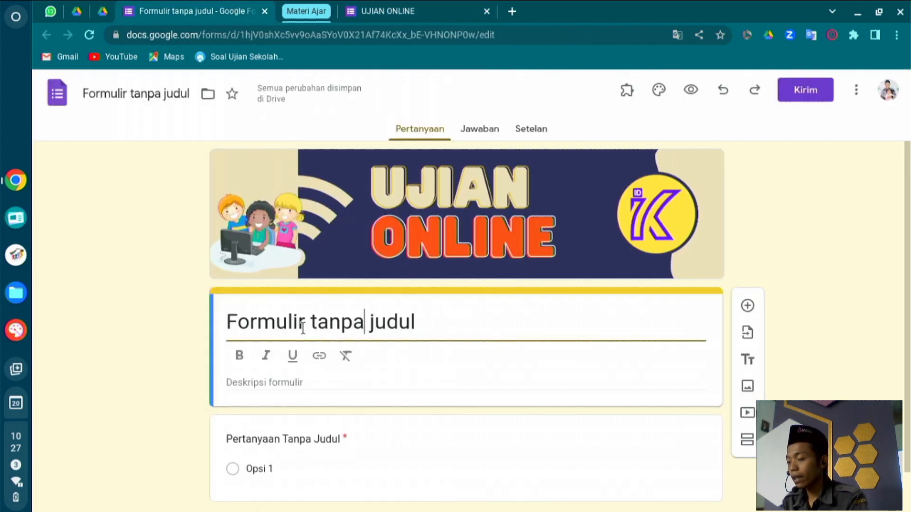
triple_click(303, 327)
key(ctrl+v)
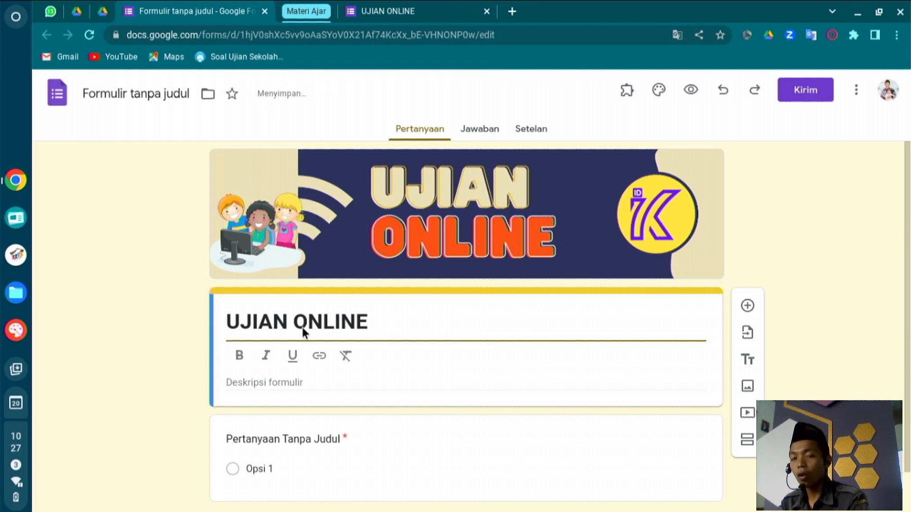
click(424, 300)
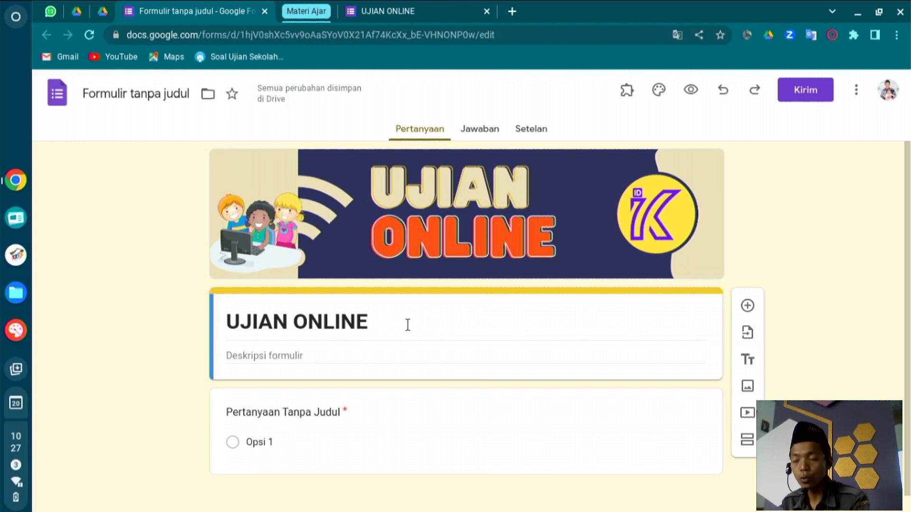
Paste the existing form's description 'Ujian Akhir Semester SMPS Miftahul Ulum Khos Banyuates Sampang.' into Deskripsi formulir.
click(375, 6)
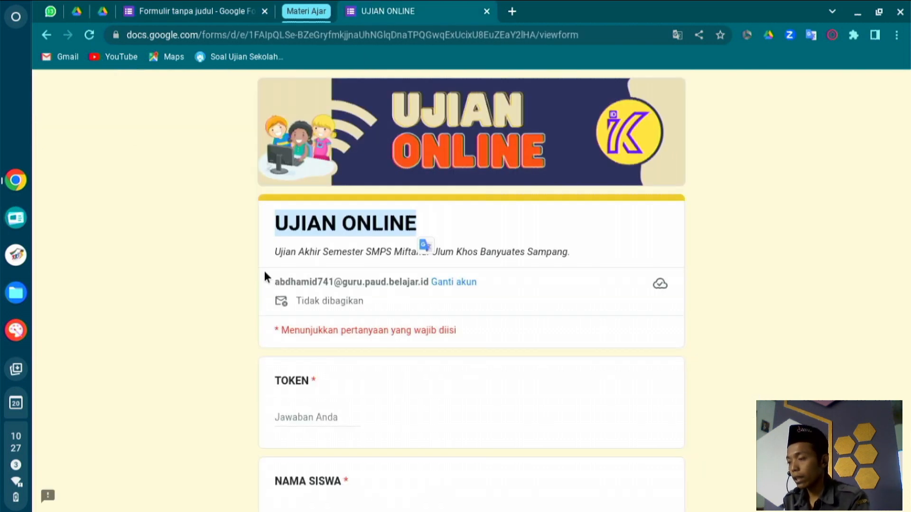
drag(271, 256, 515, 269)
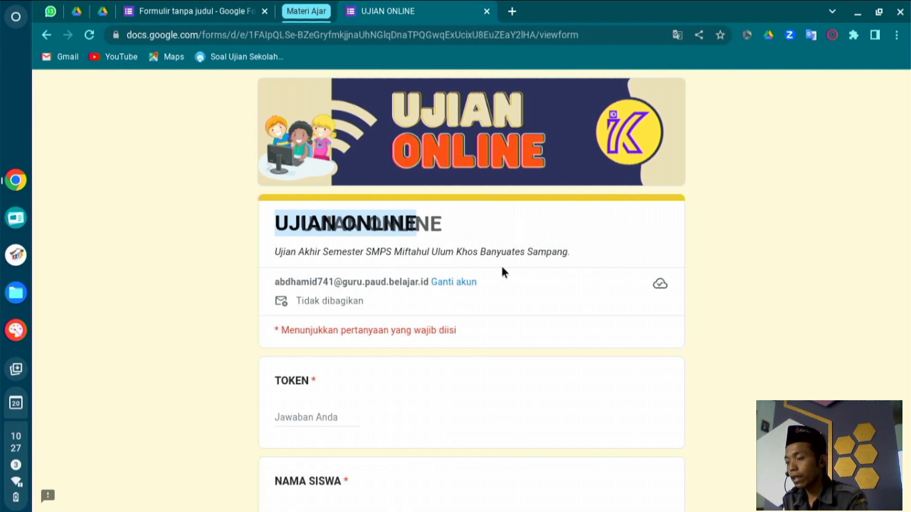
triple_click(340, 253)
key(ctrl+c)
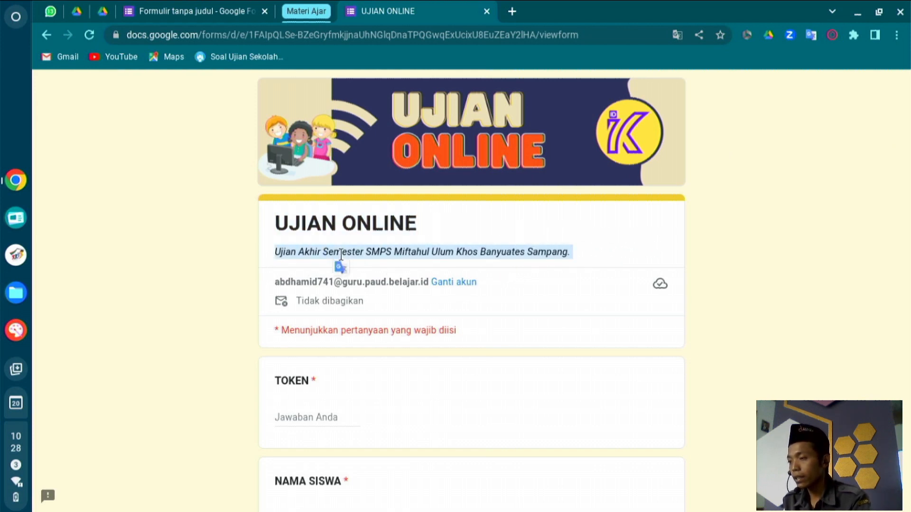
click(190, 9)
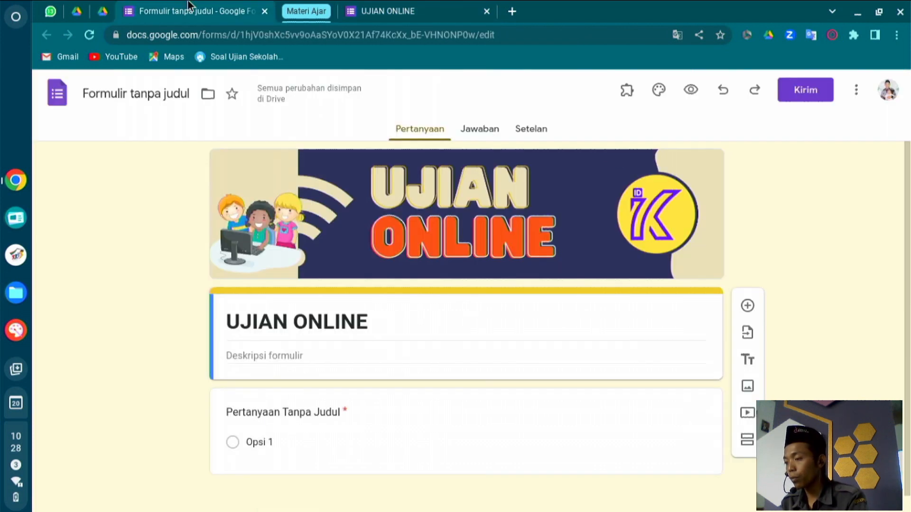
click(250, 356)
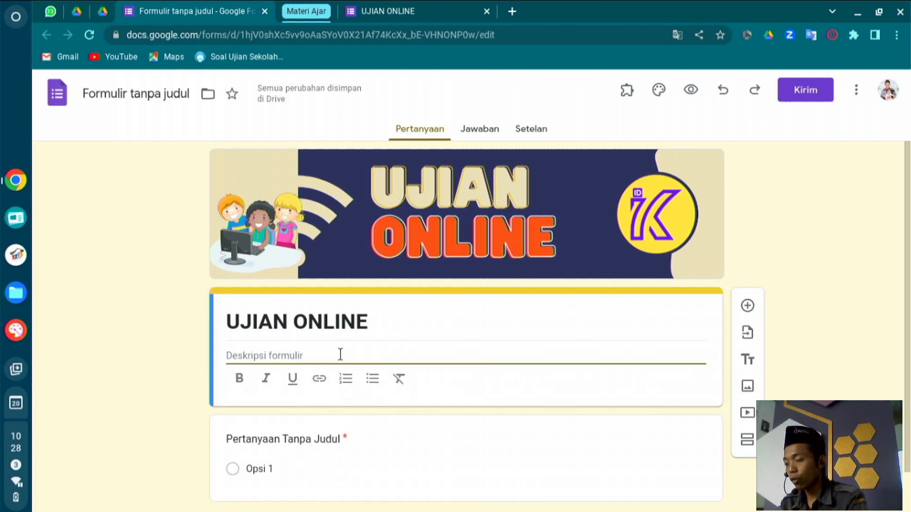
key(ctrl+v)
key(BackSpace)
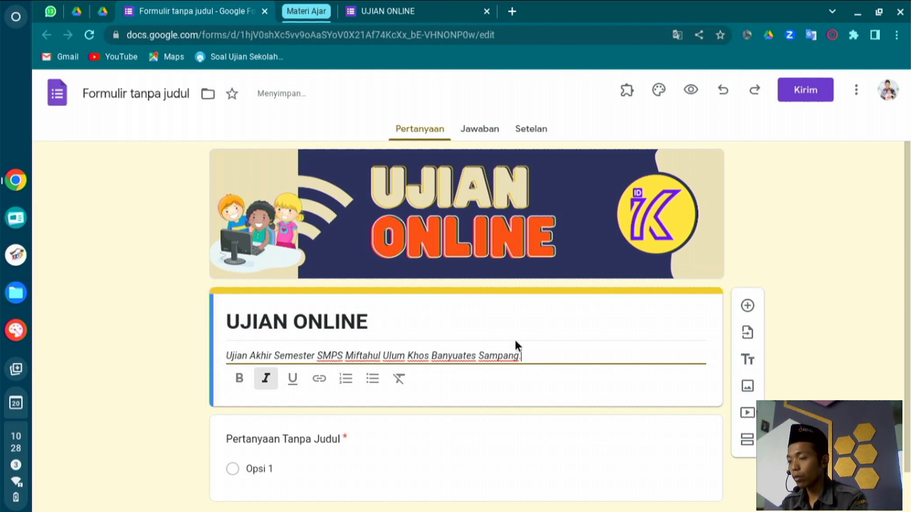
scroll(567, 354, down, 1)
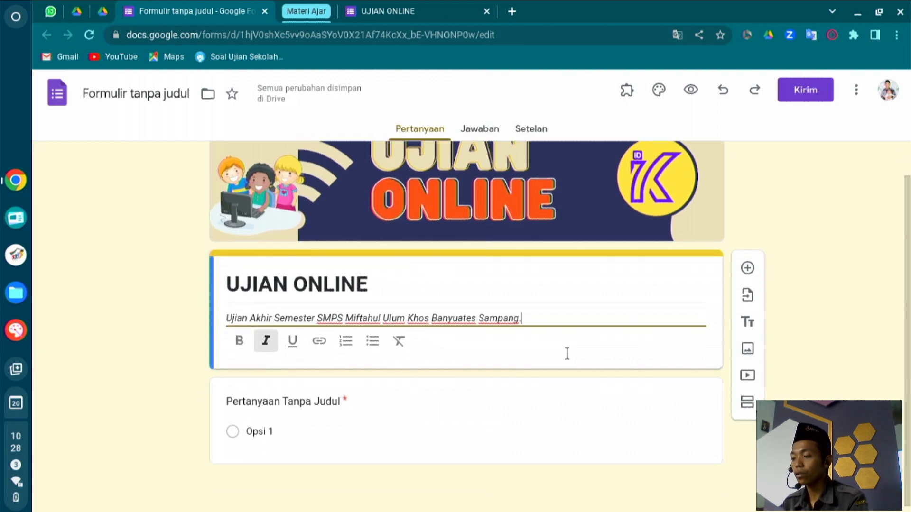
click(479, 406)
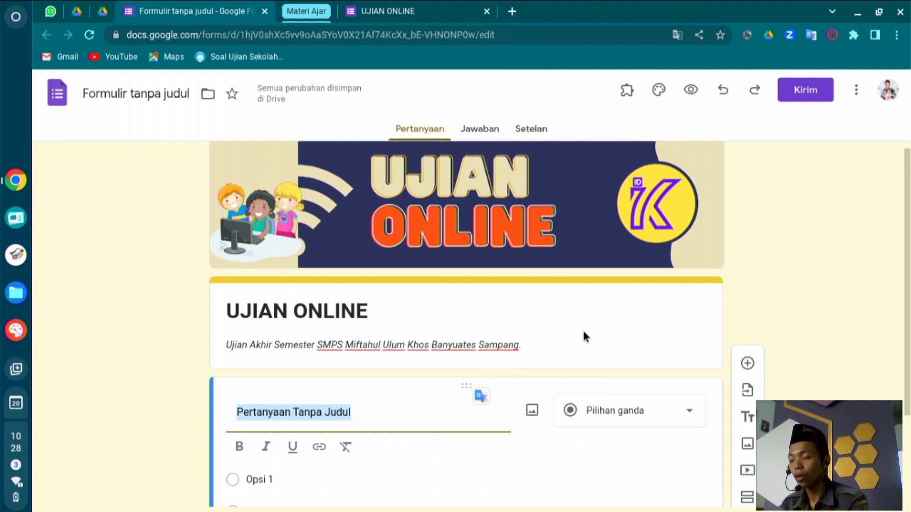
Title the question NO INDUK in bold.
scroll(439, 378, down, 1)
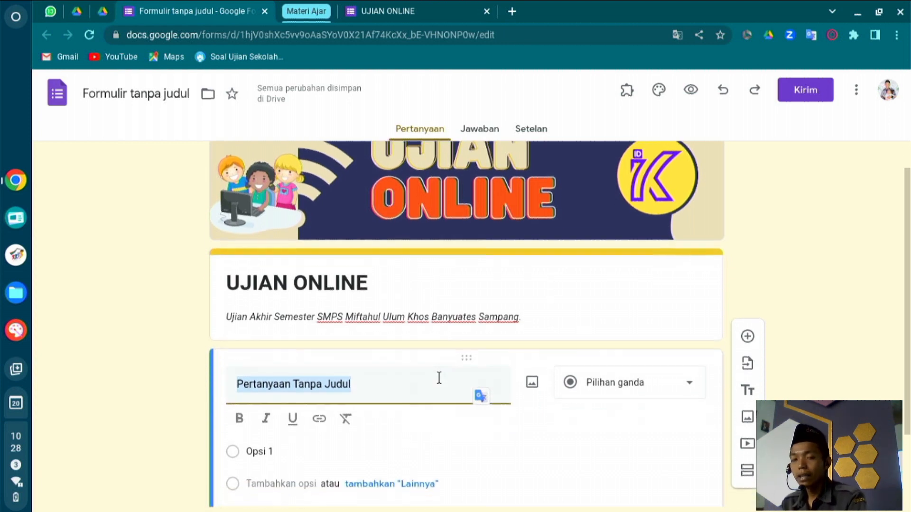
scroll(439, 378, down, 2)
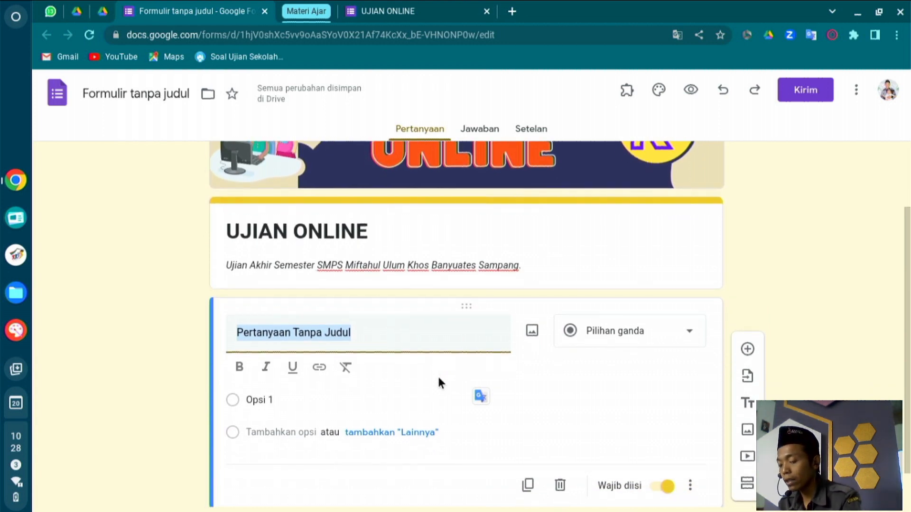
key(ctrl+b)
text(No)
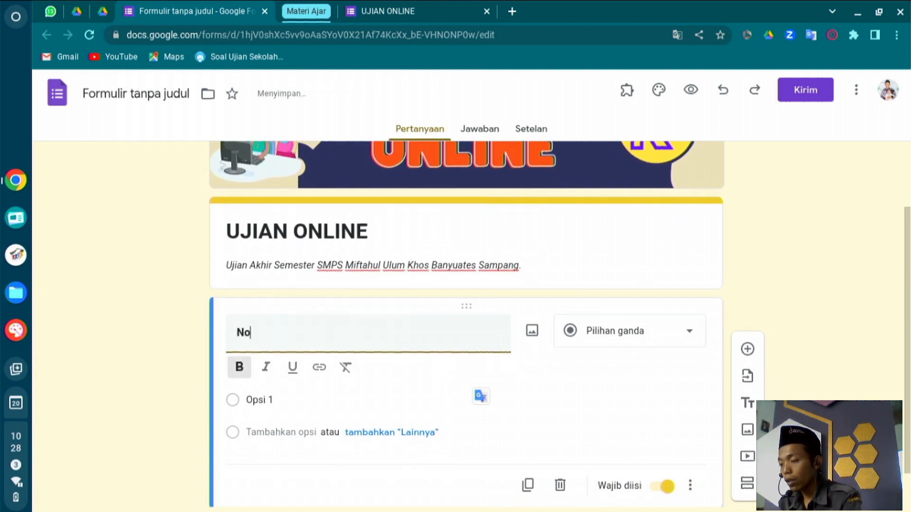
key(super)
text(o)
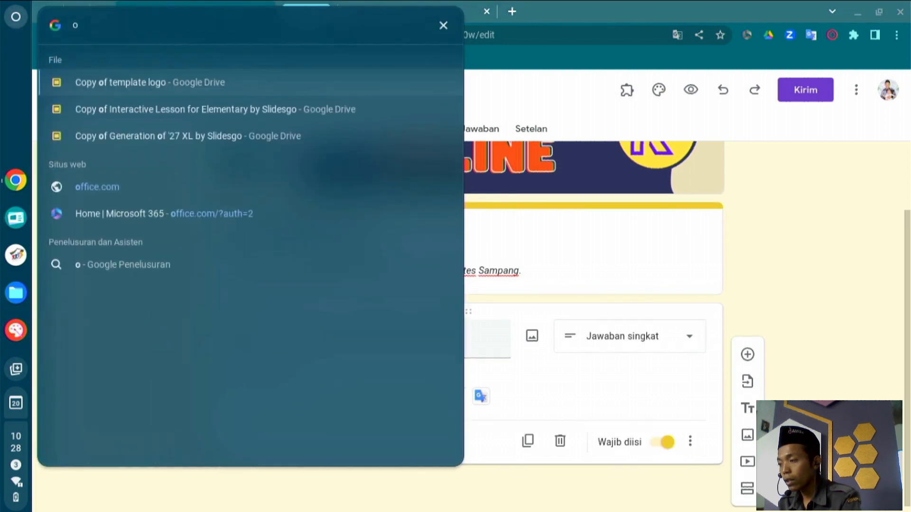
click(645, 410)
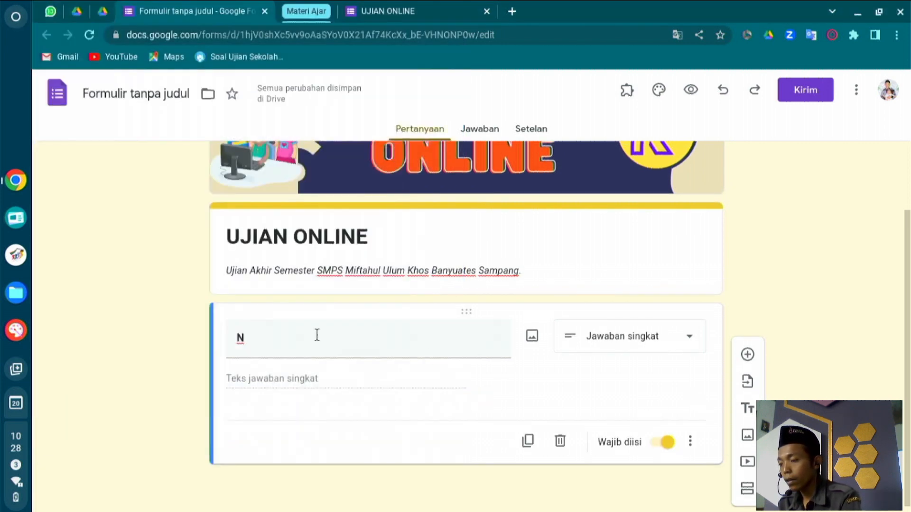
click(291, 349)
text(NO)
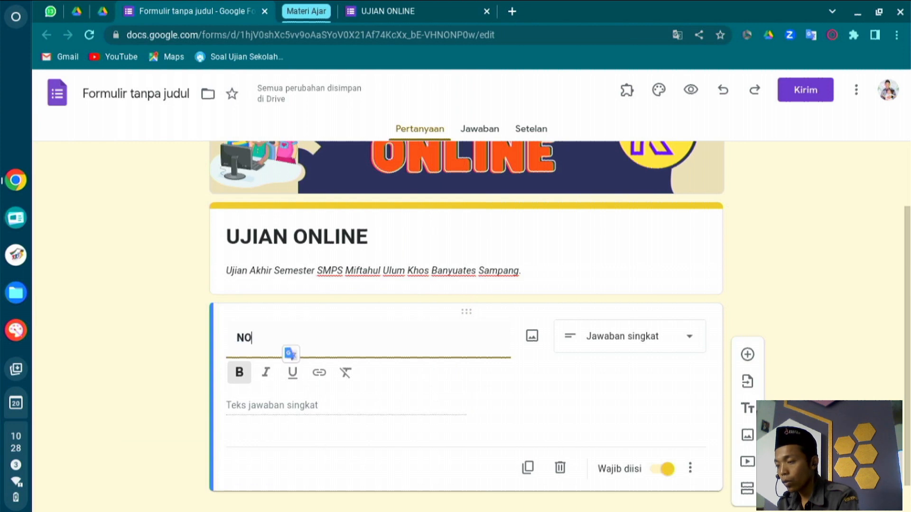
text( INDUK)
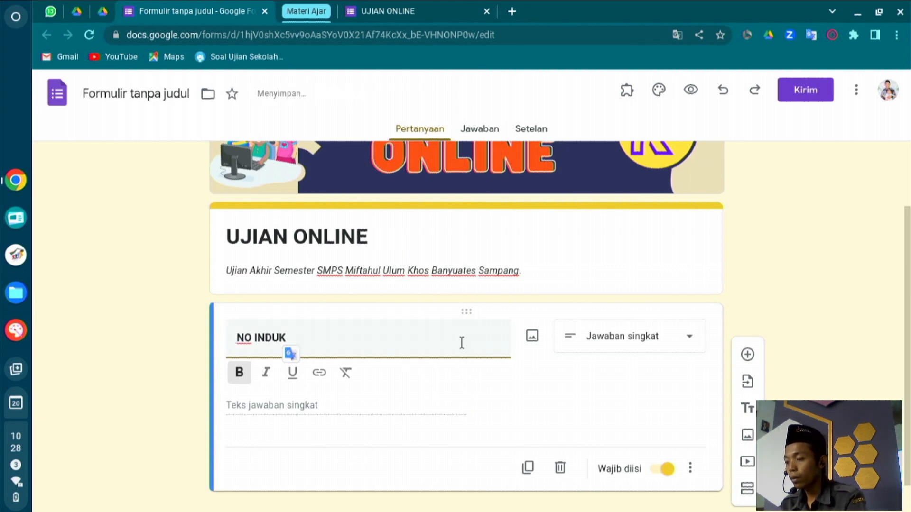
click(482, 402)
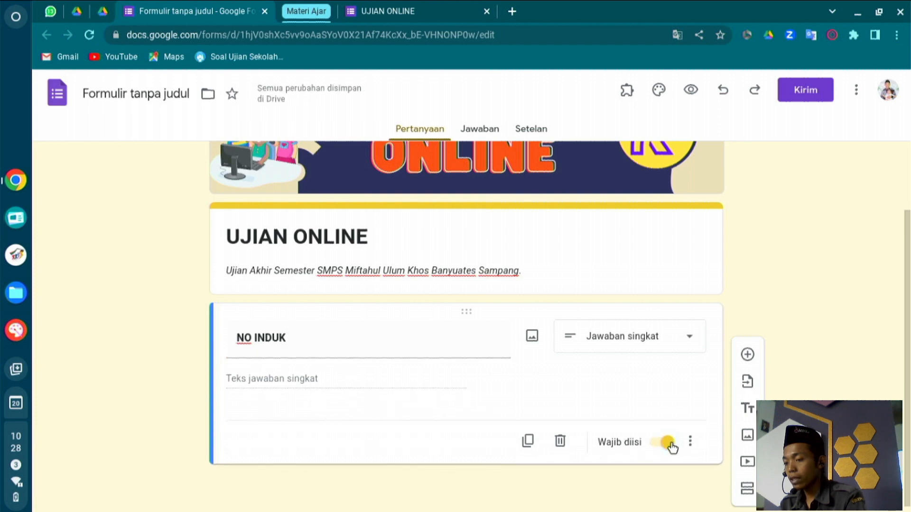
Add a NAMA LENGKAP short-answer question, then a new blank question below it.
click(748, 353)
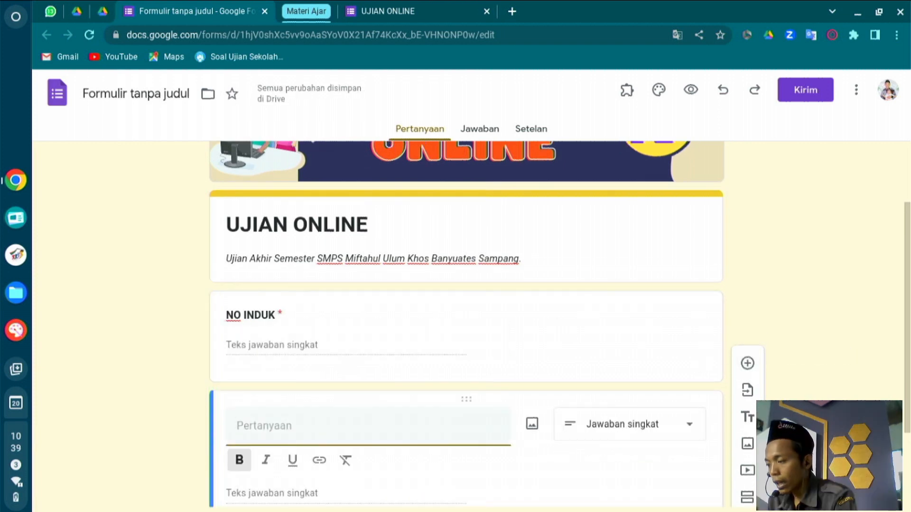
text(N)
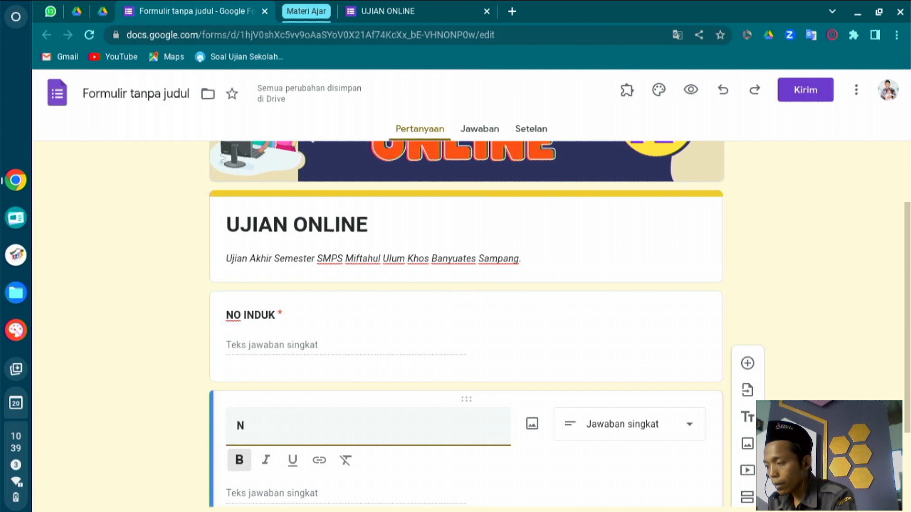
text(AMA LEM)
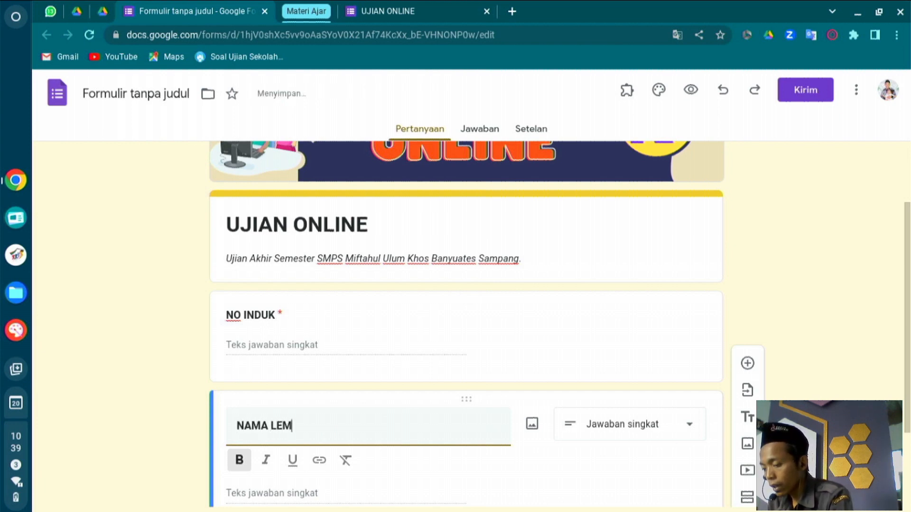
key(BackSpace)
text(NGKAP)
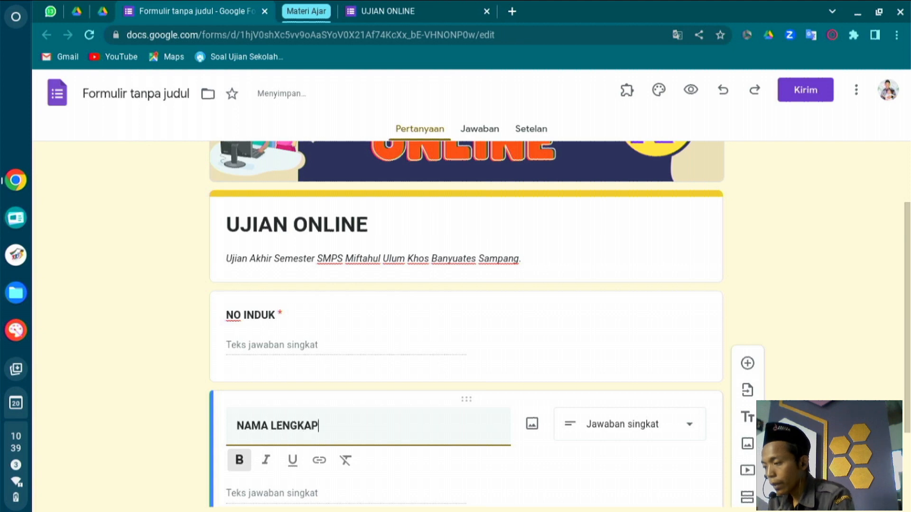
scroll(465, 410, down, 2)
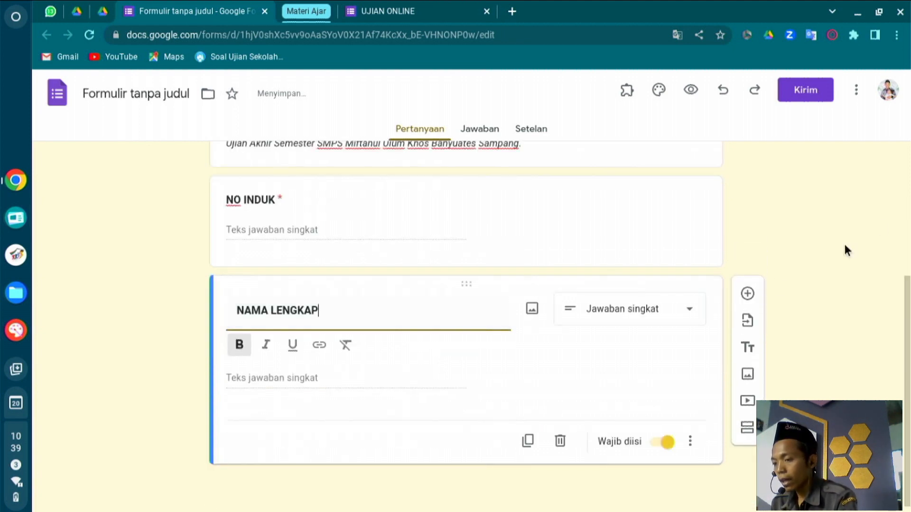
click(747, 293)
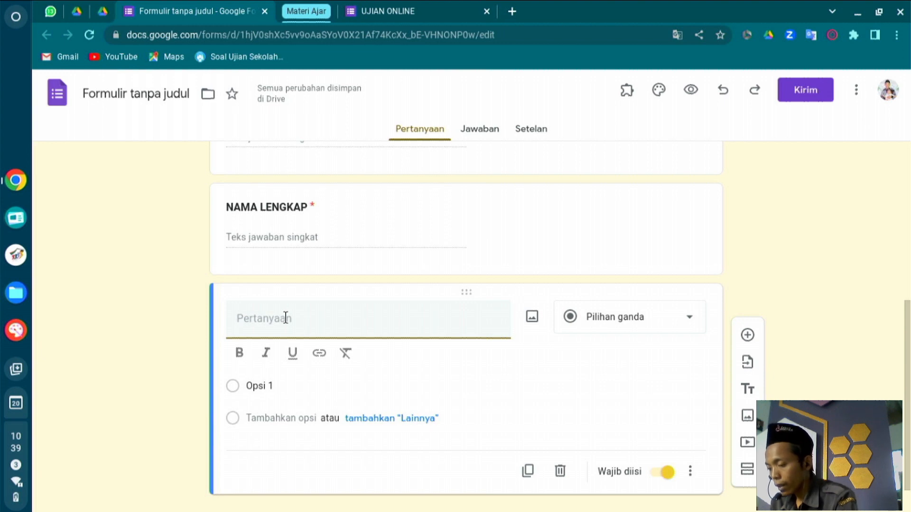
Title the new question KELAS in bold and make it a drop-down.
text(KELAS)
key(ctrl+a)
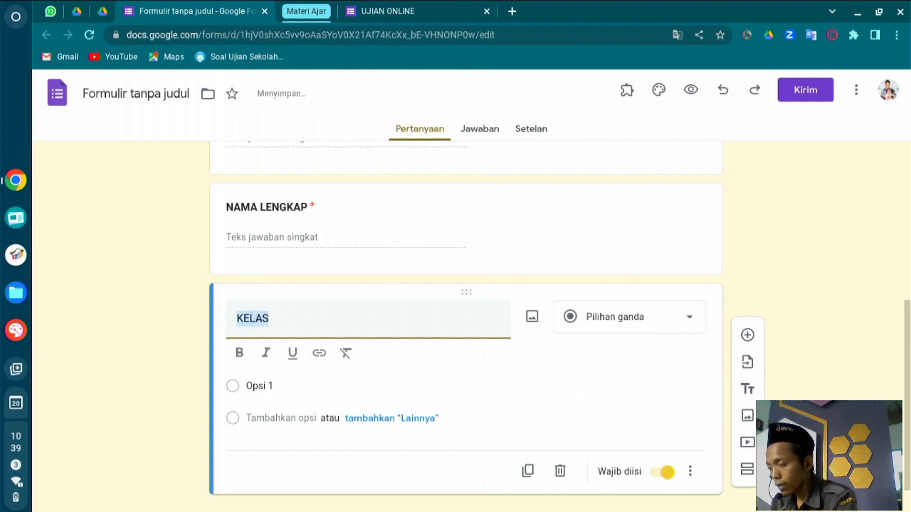
key(ctrl+b)
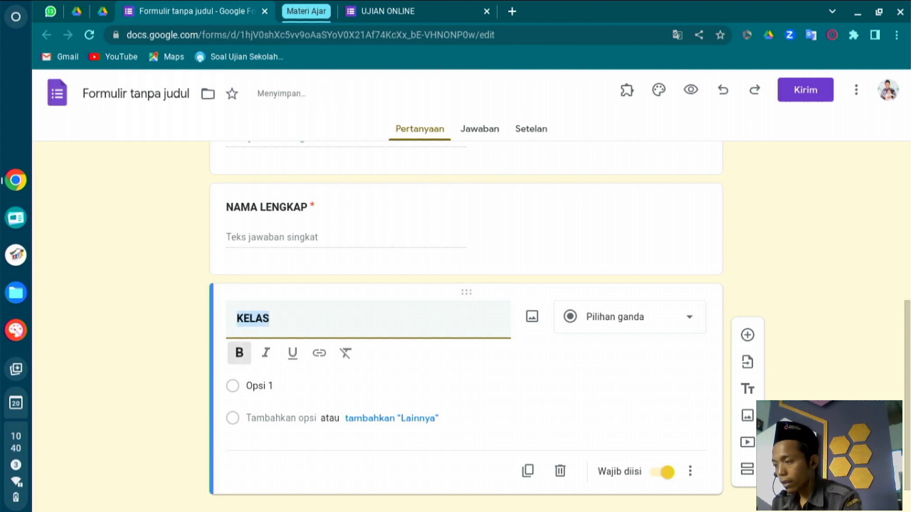
click(584, 320)
click(607, 259)
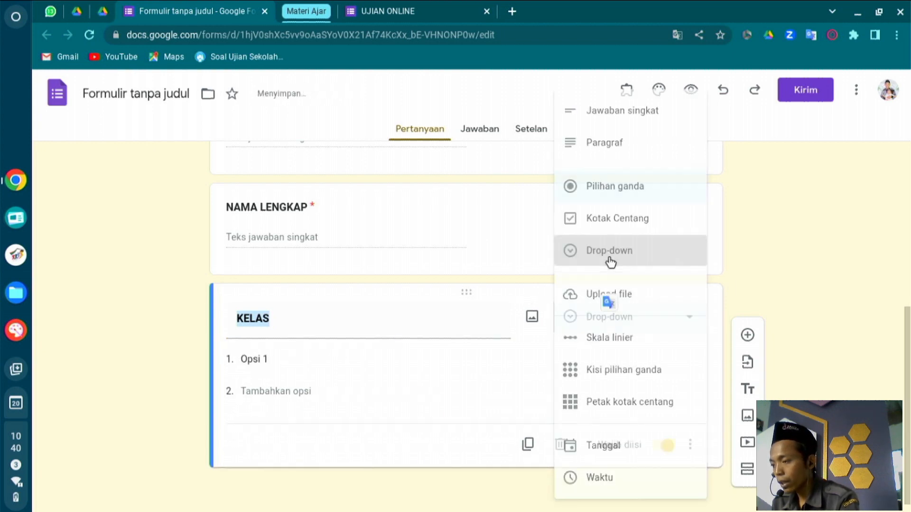
Fill the drop-down with Kelas 7, Kelas 8 and Kelas 9, removing the empty fourth option.
click(298, 356)
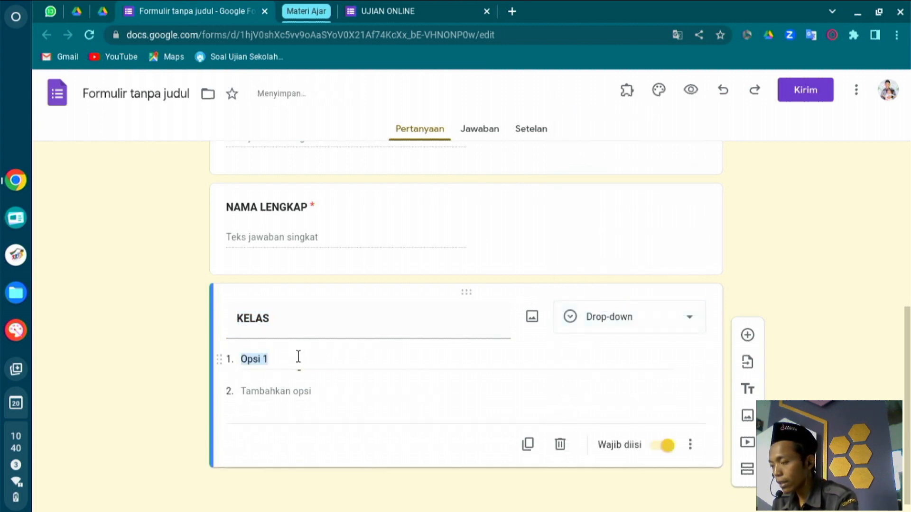
text(K)
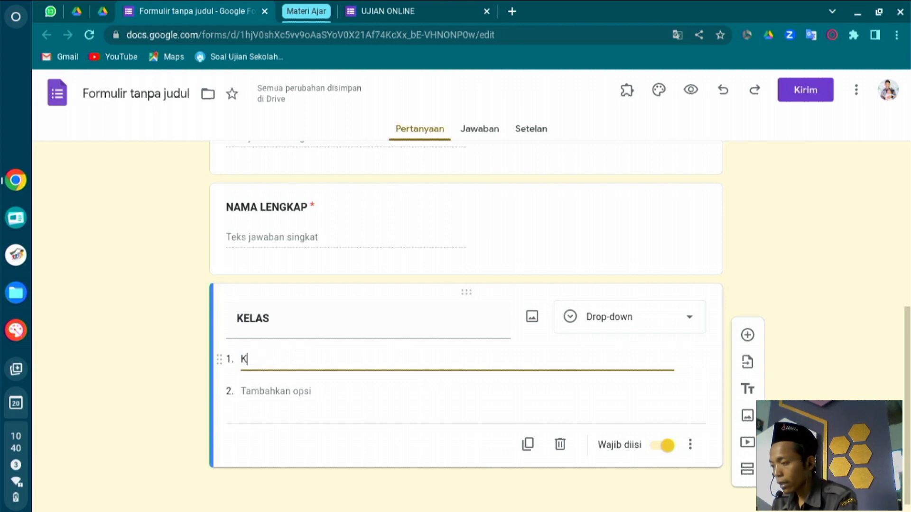
text(e)
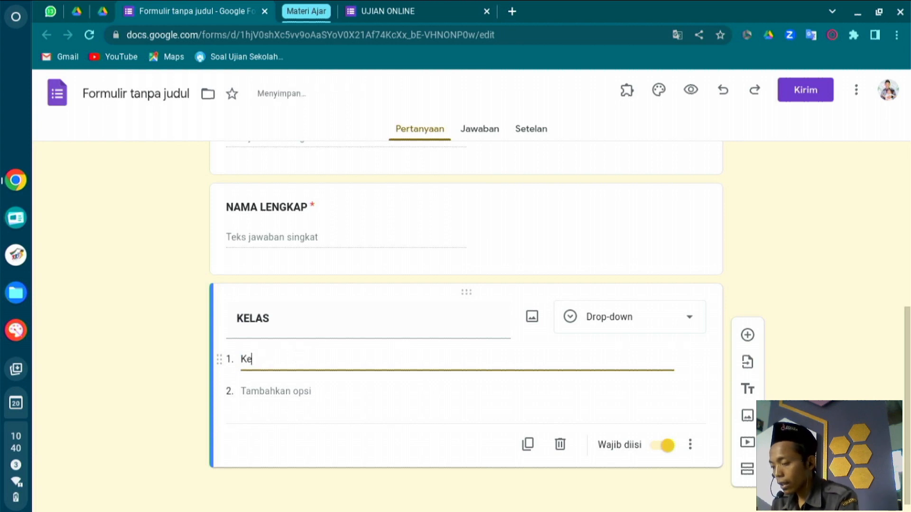
text(las 7)
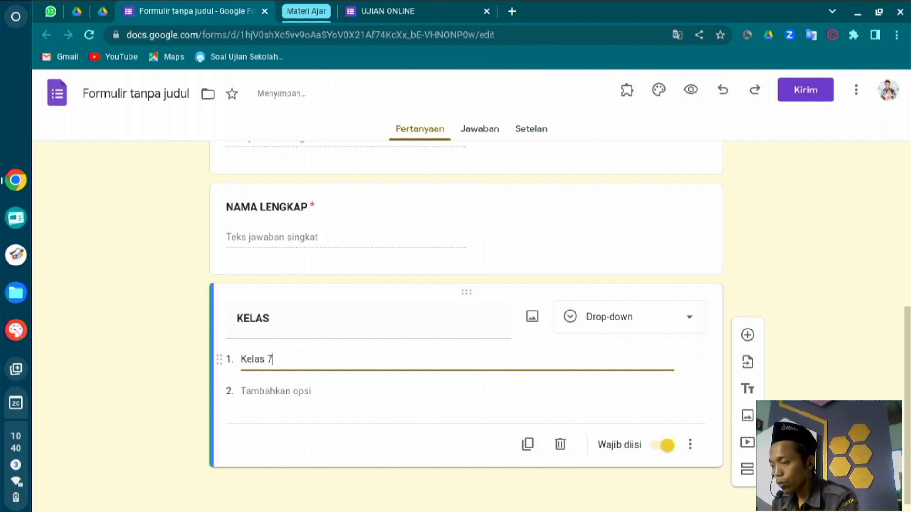
key(Return)
text(Kela)
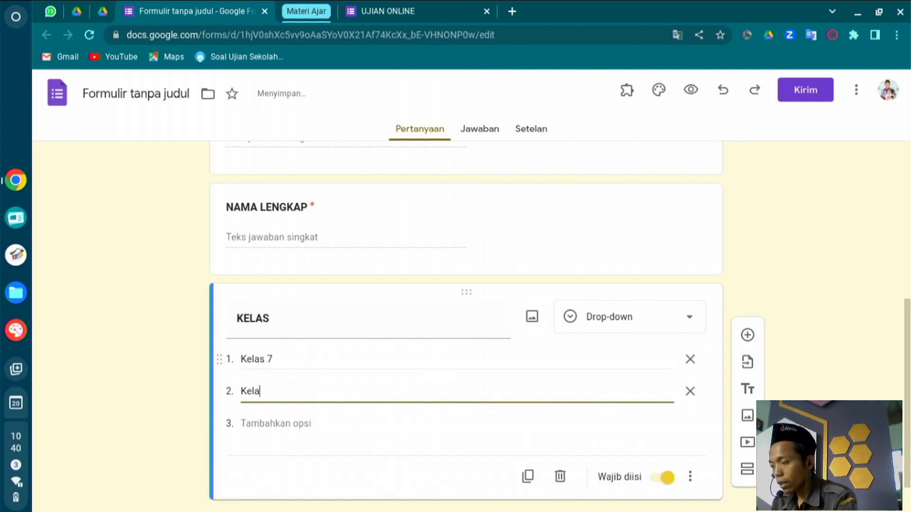
text(s 8)
key(Return)
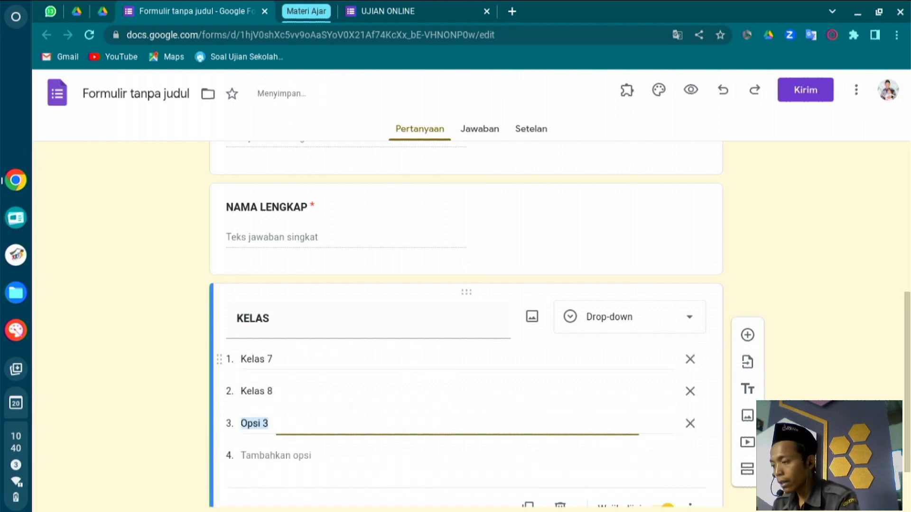
text(Kelas)
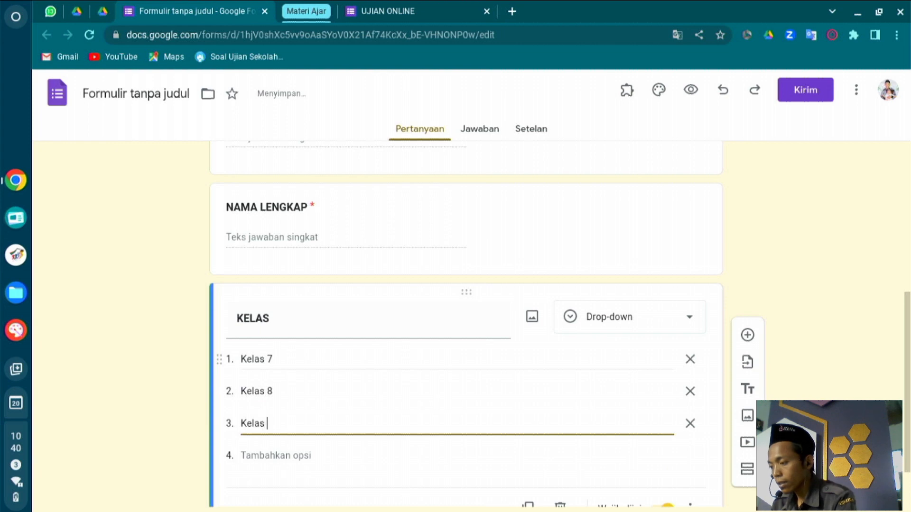
text( 9)
key(Return)
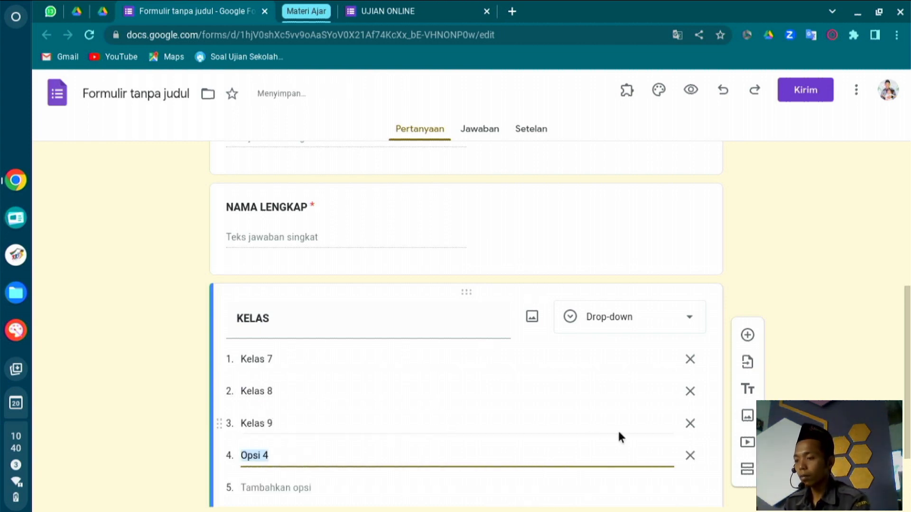
click(690, 456)
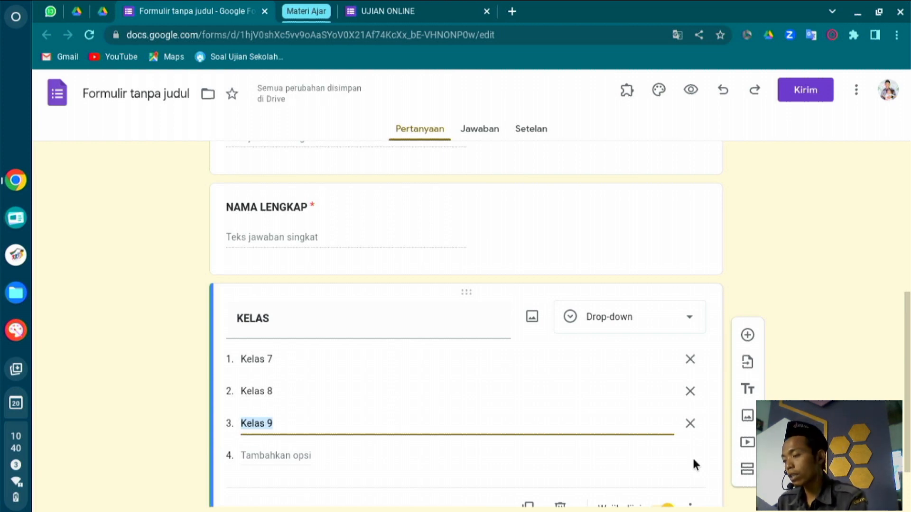
scroll(585, 432, down, 2)
click(441, 10)
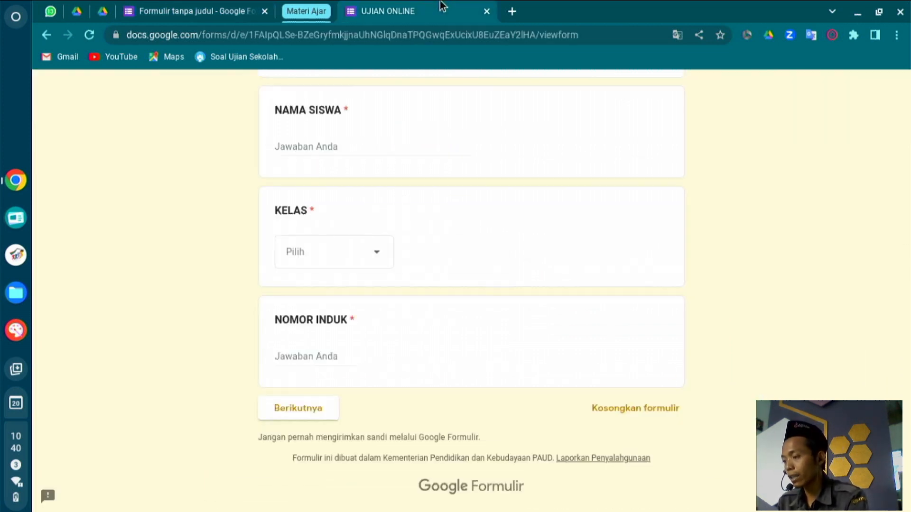
scroll(415, 251, up, 1)
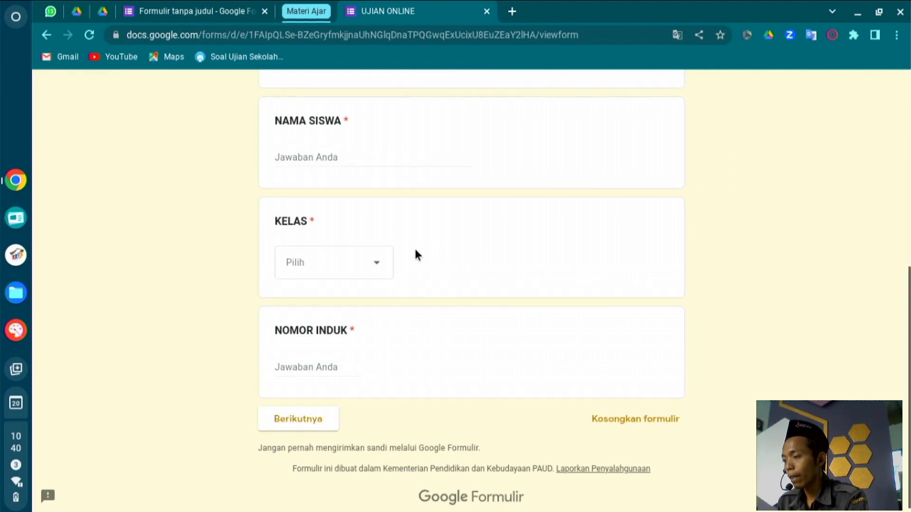
click(358, 261)
click(330, 335)
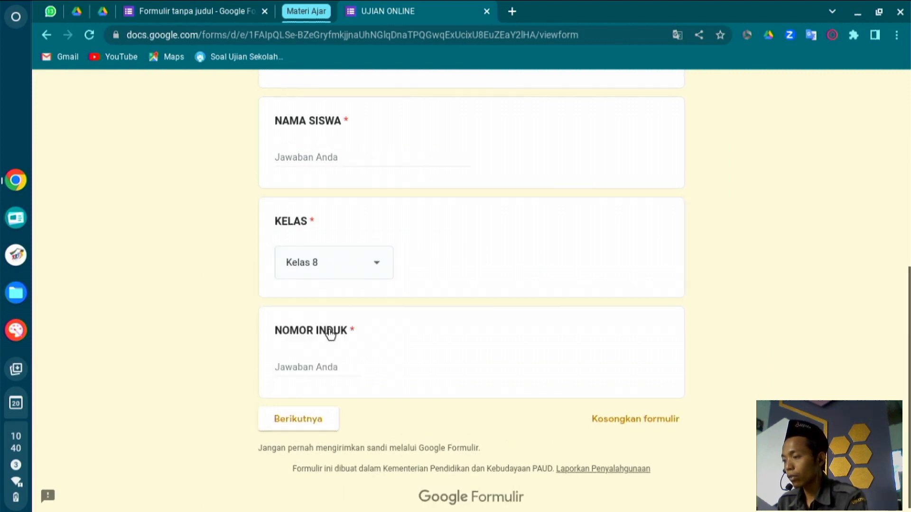
click(210, 10)
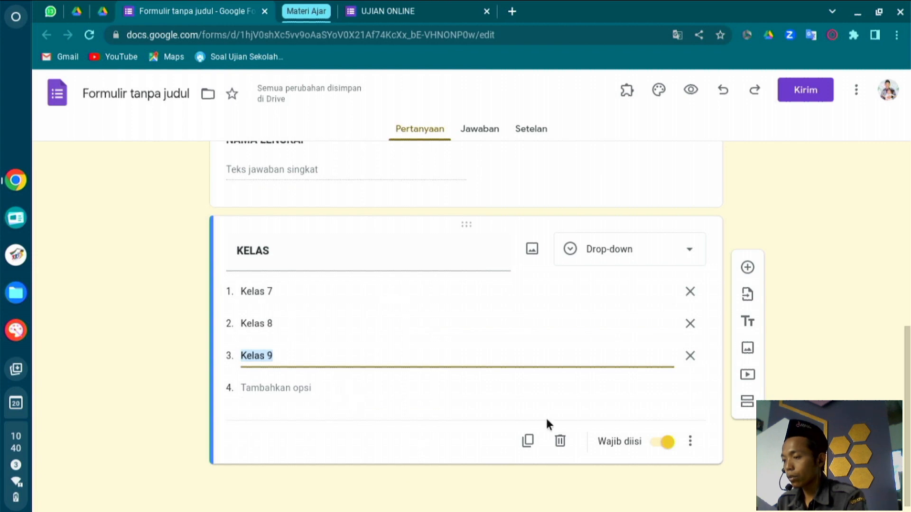
Add a question titled TOKEN in bold below KELAS and review the cards.
click(747, 267)
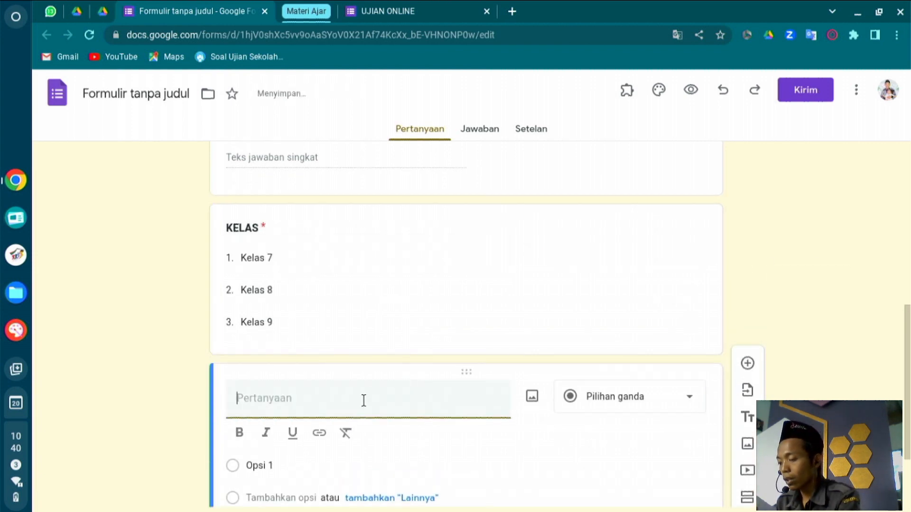
text(TOKEN)
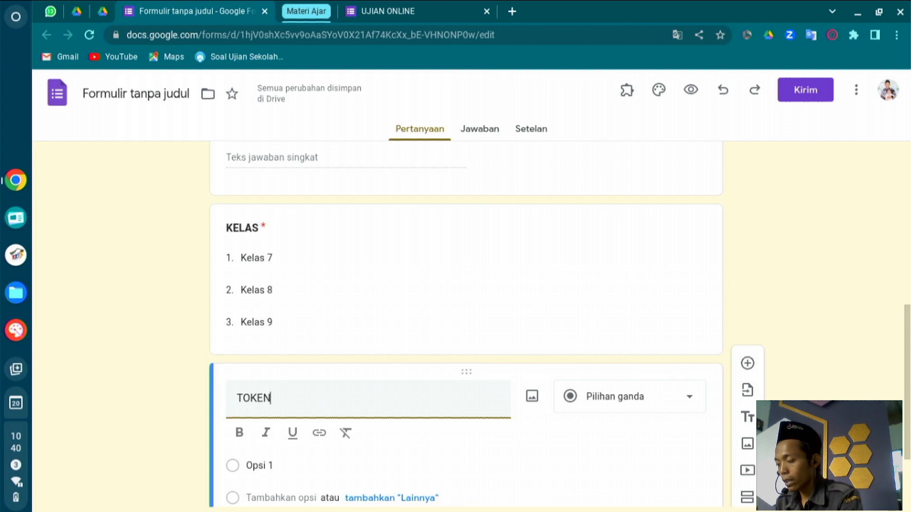
key(ctrl+a)
key(ctrl+b)
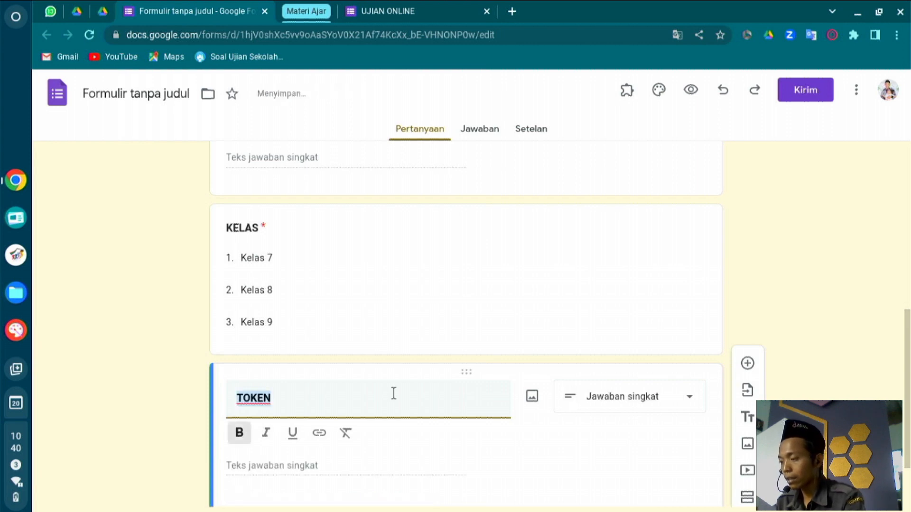
click(517, 349)
scroll(446, 389, down, 3)
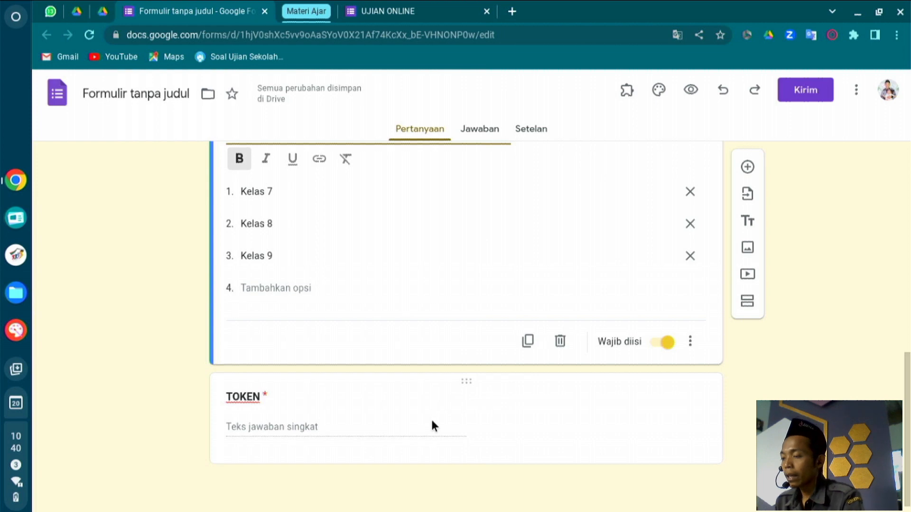
scroll(430, 418, up, 8)
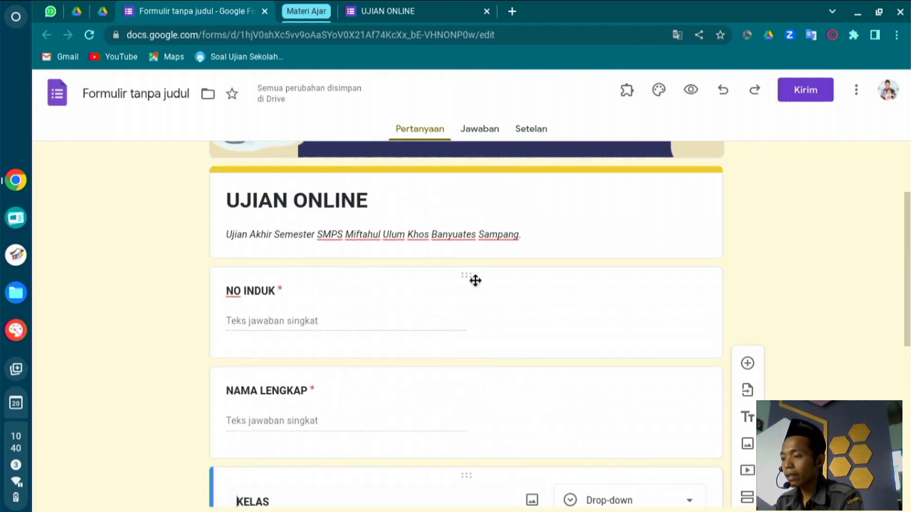
Give NO INDUK answer validation Angka > Adalah angka, then view the live UJIAN ONLINE form.
click(473, 281)
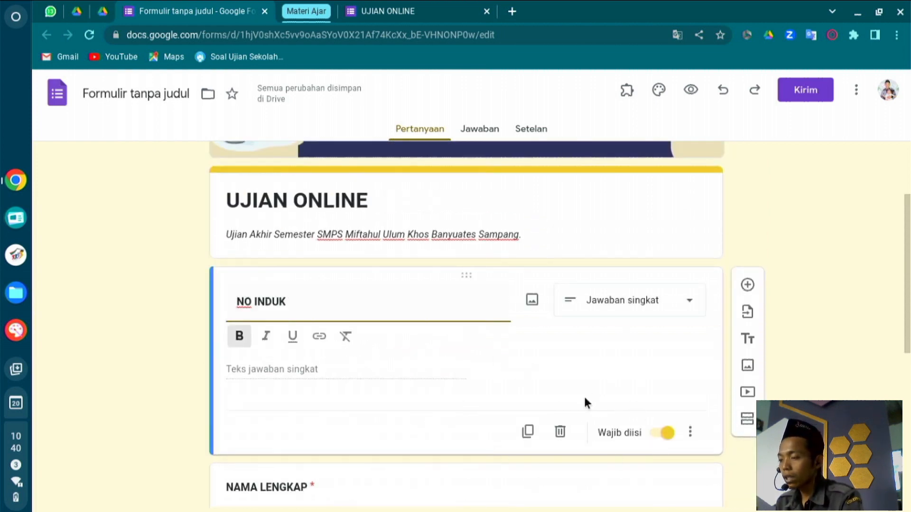
click(690, 433)
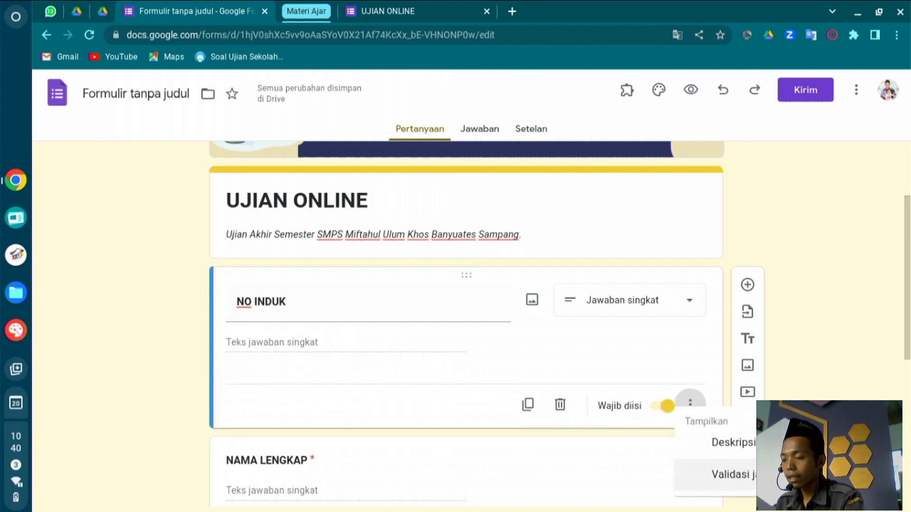
click(719, 386)
click(695, 404)
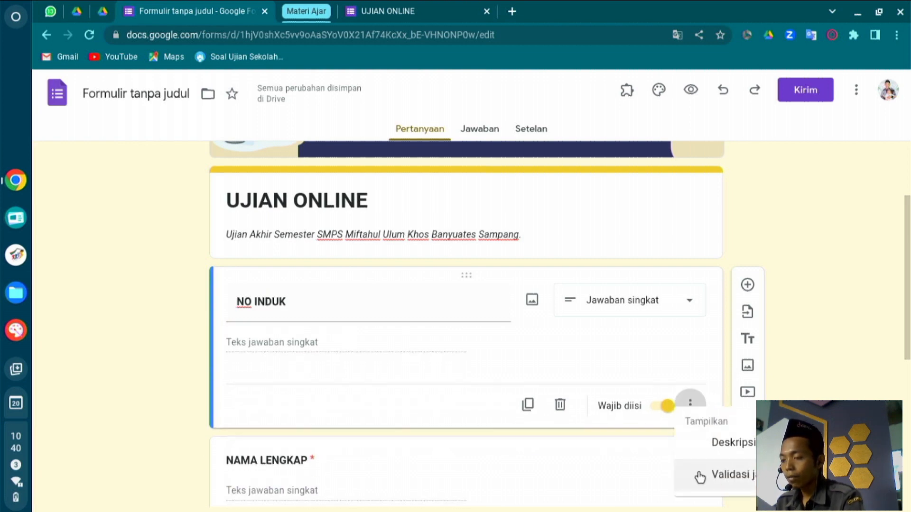
click(728, 474)
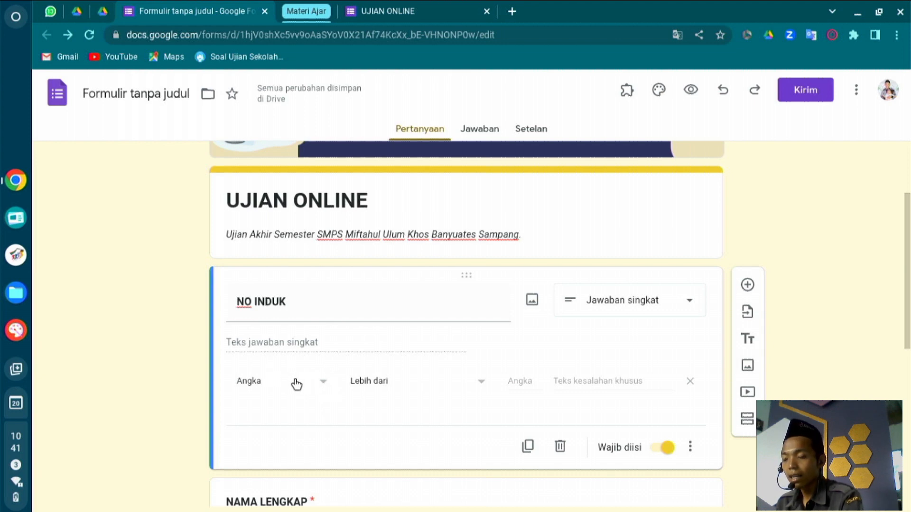
click(461, 387)
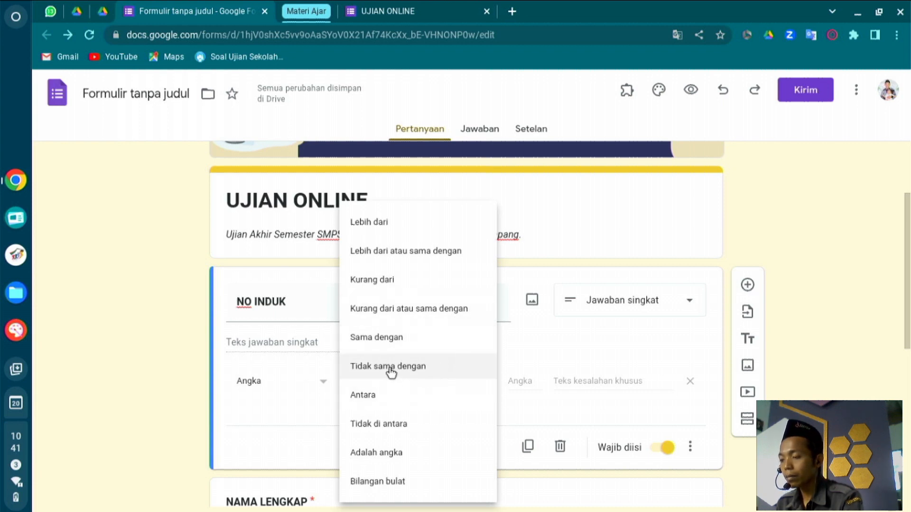
click(386, 458)
click(569, 381)
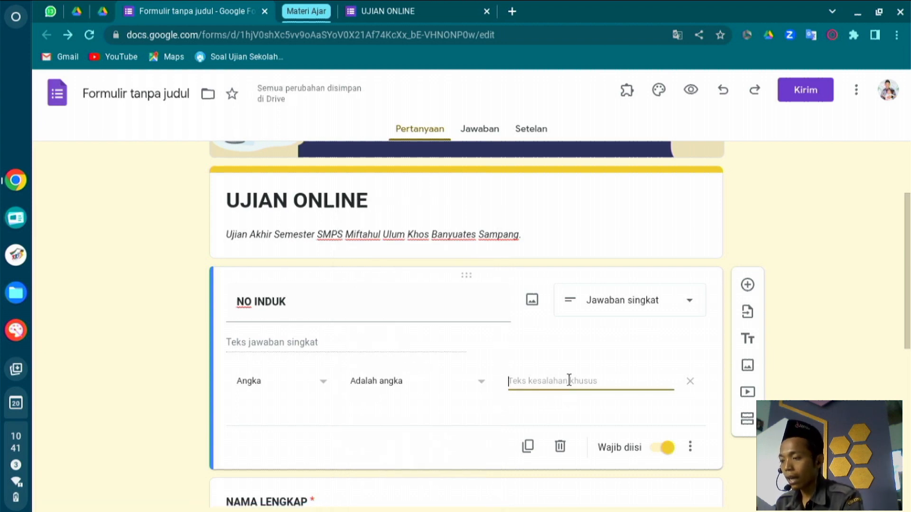
click(407, 9)
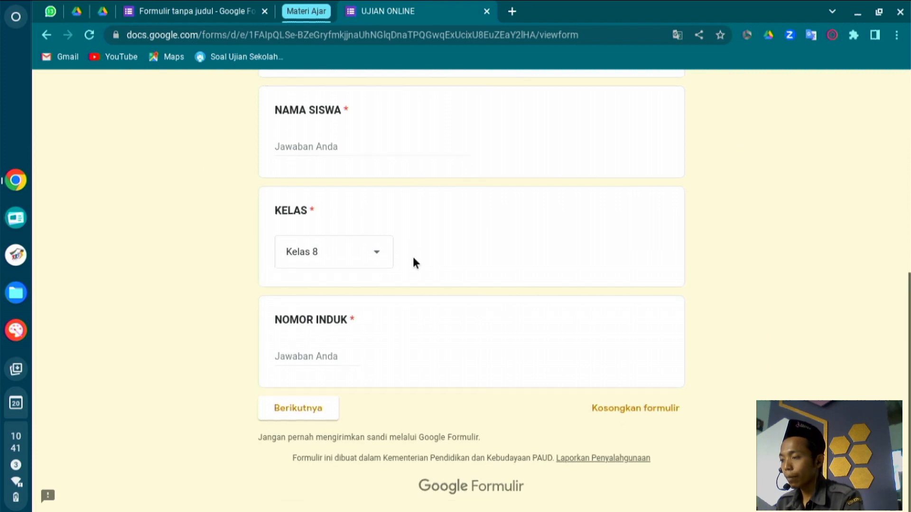
Type 747, then letters 'hdjhdjd' into NOMOR INDUK on the live form to trigger the number warning.
click(308, 355)
text(7473)
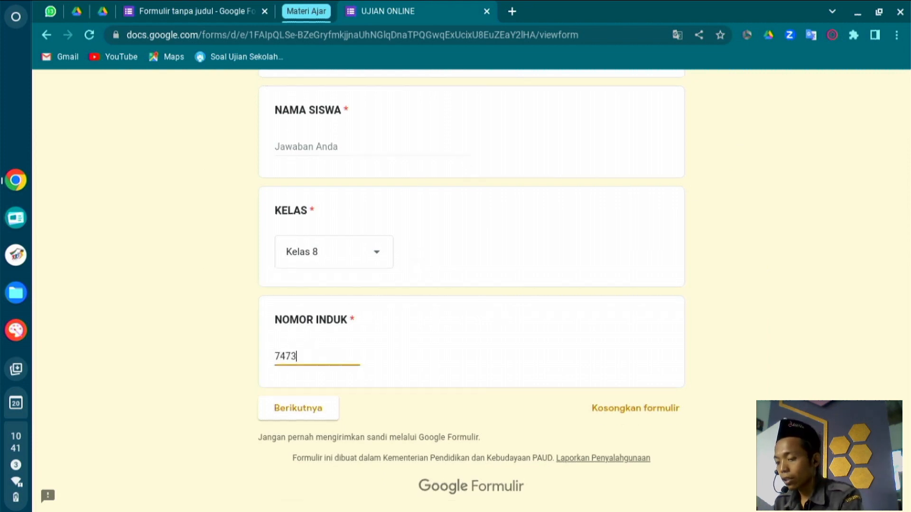
key(BackSpace)
key(BackSpace)
key(BackSpace)
text(hdjhdjd)
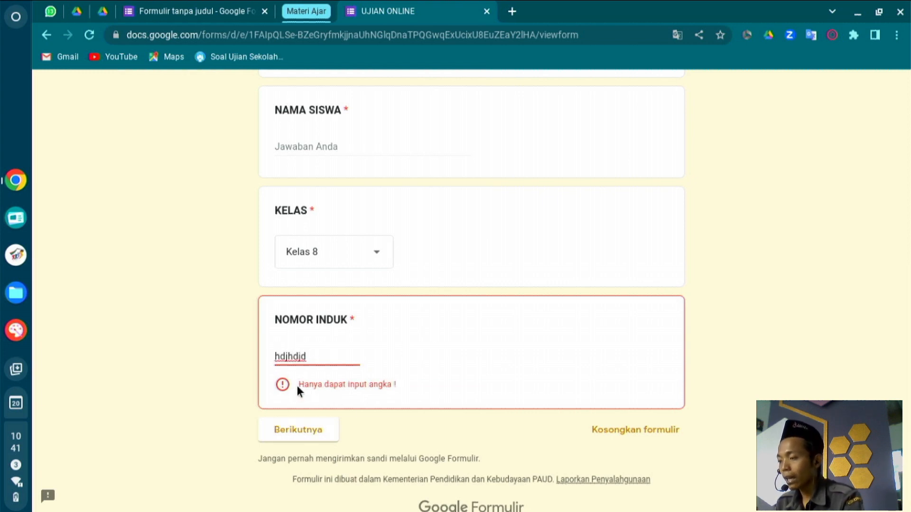
drag(297, 385, 337, 384)
click(445, 375)
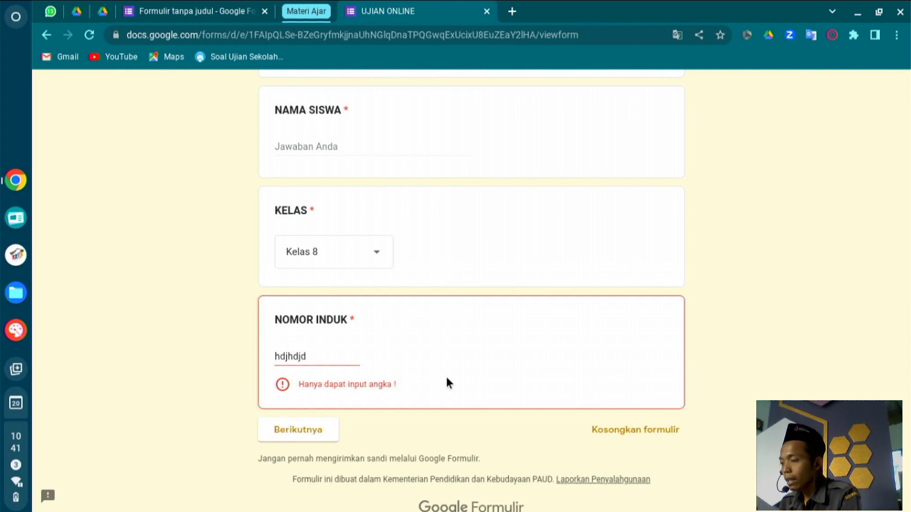
click(313, 355)
key(ctrl+a)
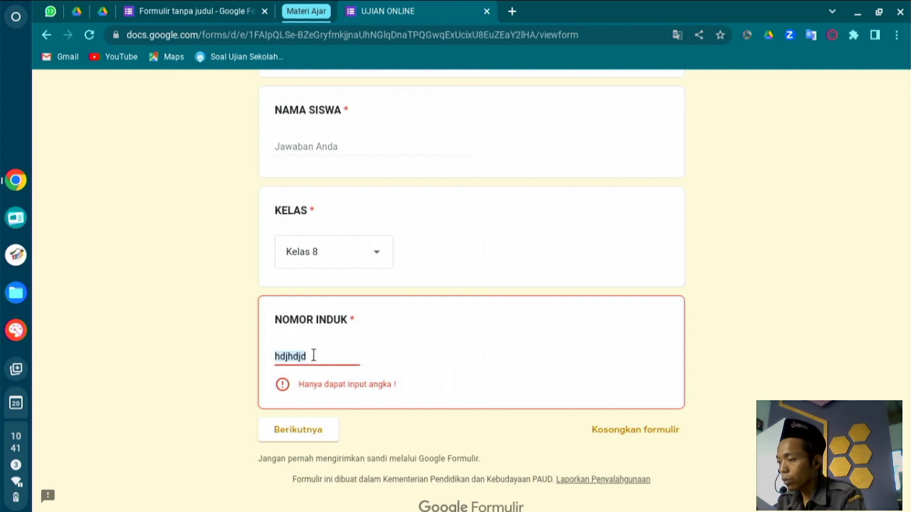
Set NO INDUK's custom error text to 'Hanya dapat input angka !'.
triple_click(307, 384)
key(ctrl+c)
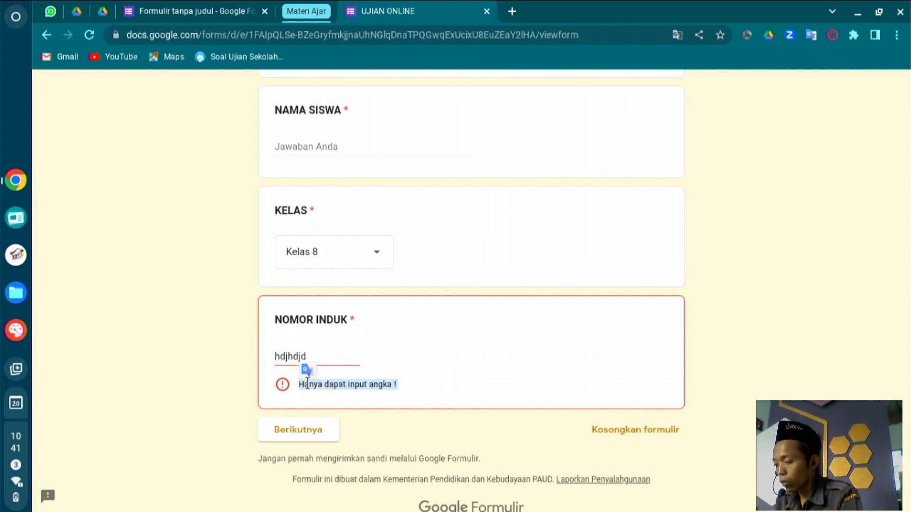
click(252, 10)
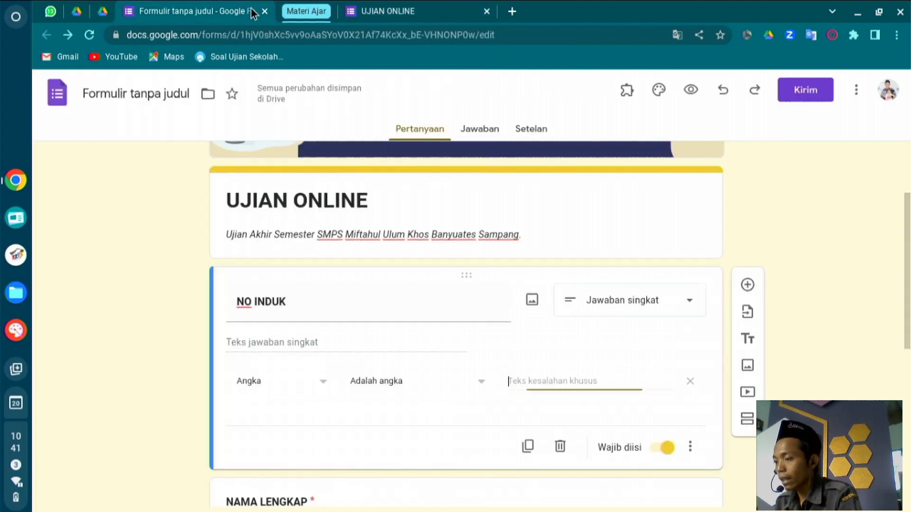
key(ctrl+v)
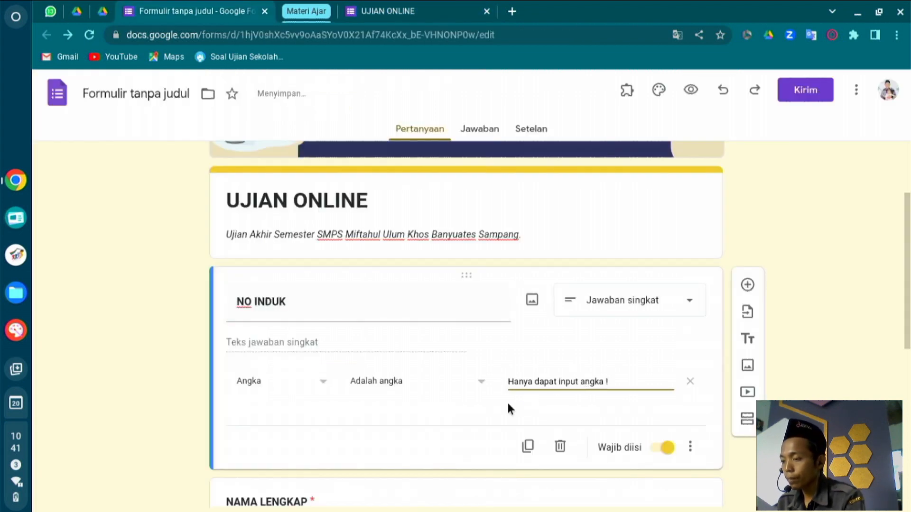
click(508, 407)
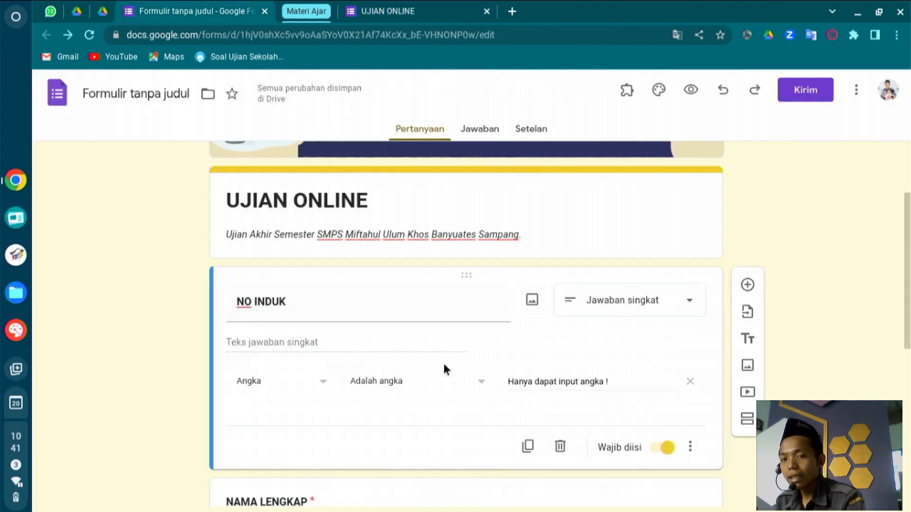
scroll(445, 365, up, 3)
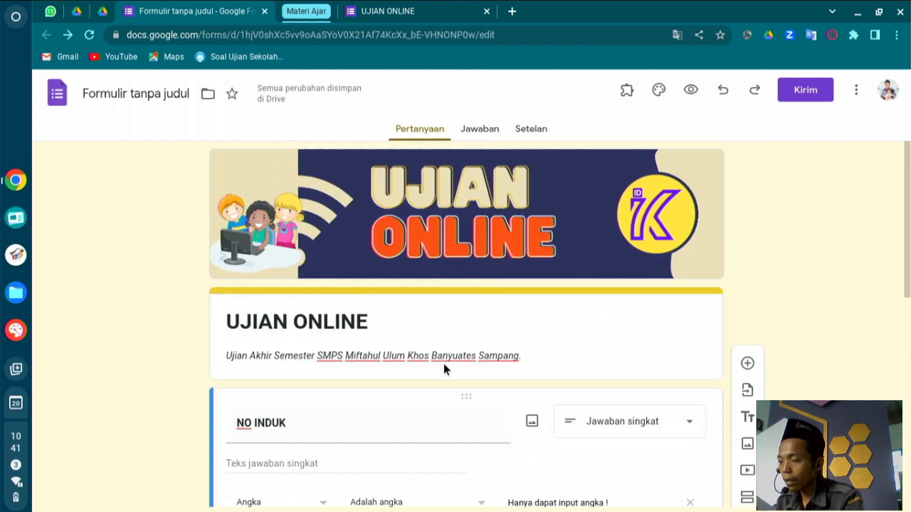
scroll(444, 365, down, 10)
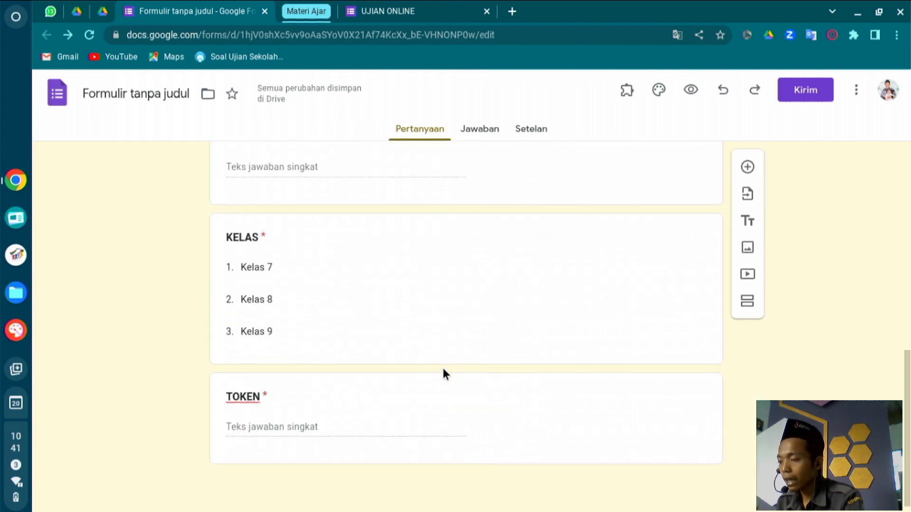
Add TOKEN answer validation requiring the number to equal 999 (Angka, Sama dengan).
click(438, 394)
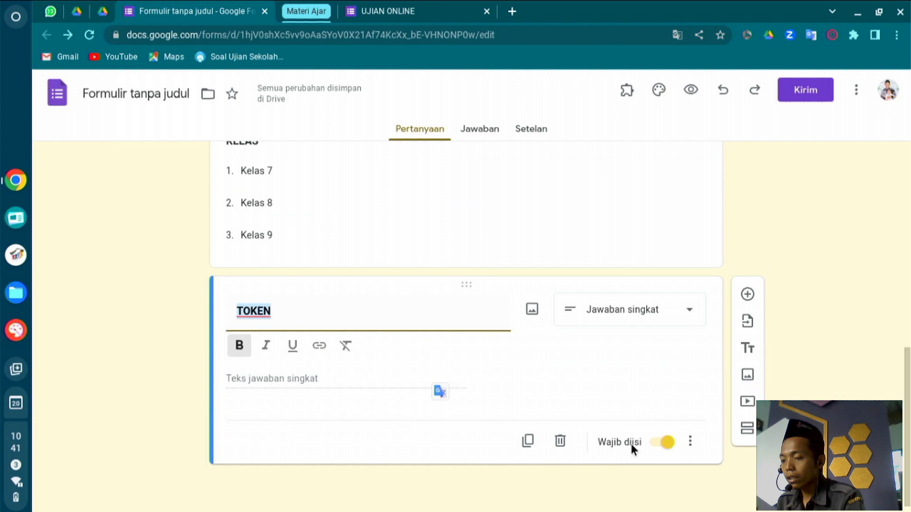
click(690, 442)
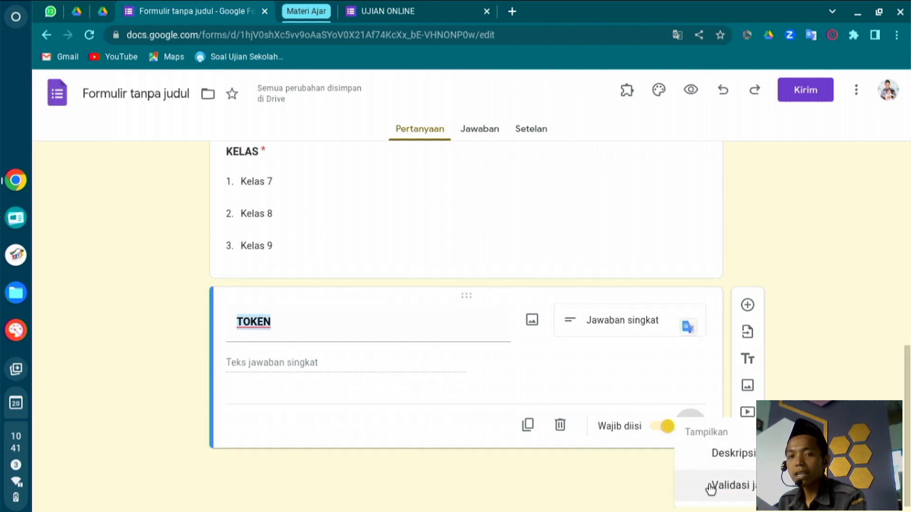
click(710, 487)
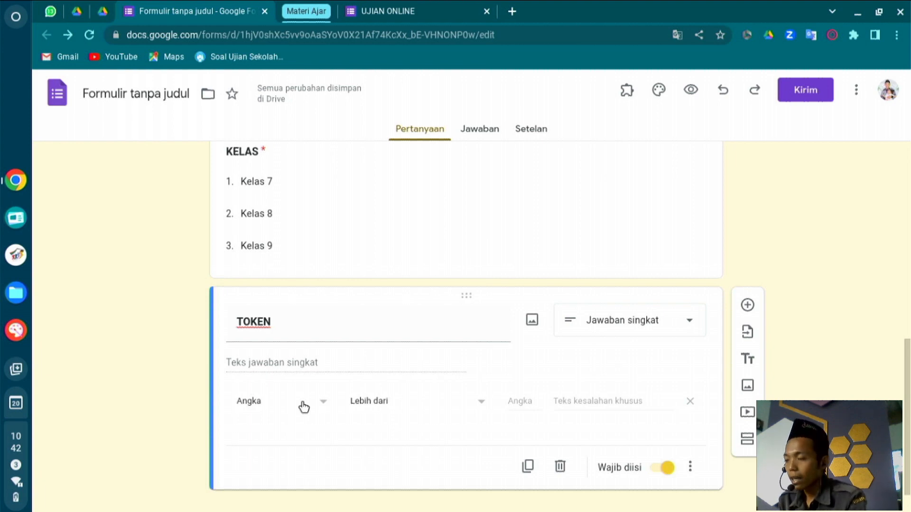
click(407, 402)
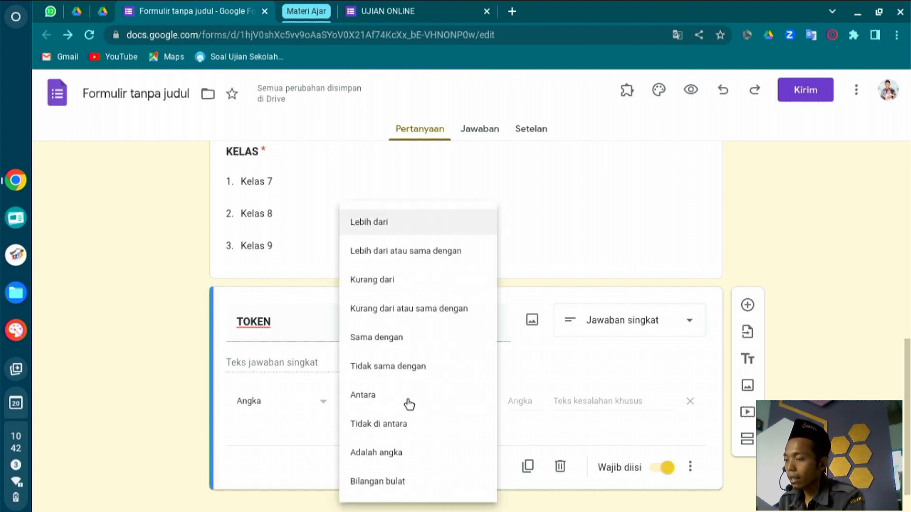
click(414, 338)
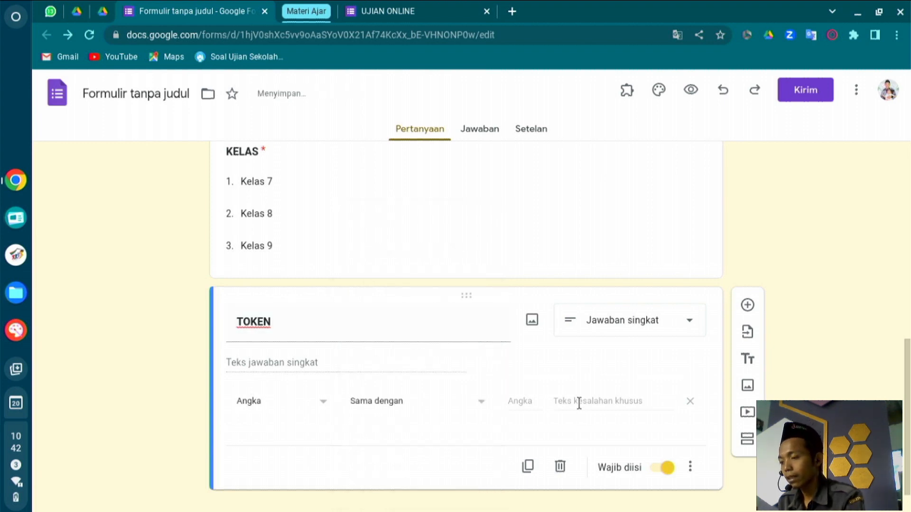
click(526, 398)
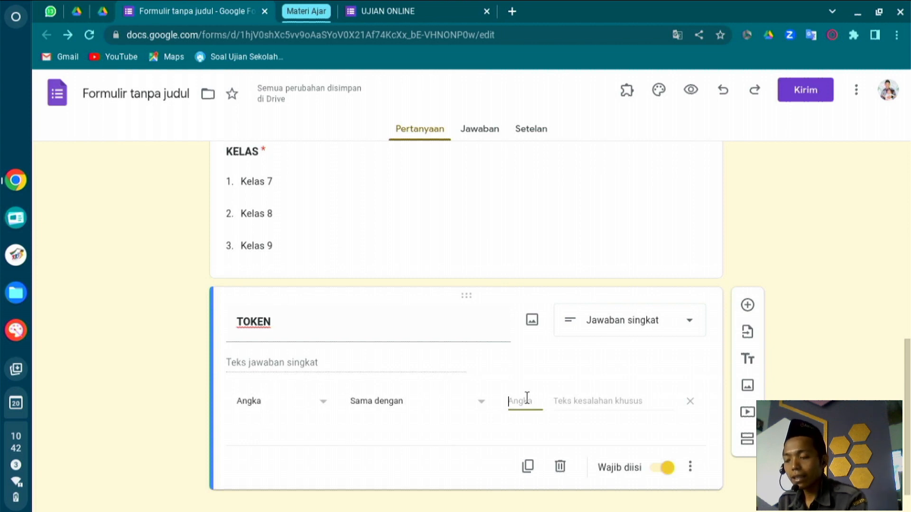
text(9)
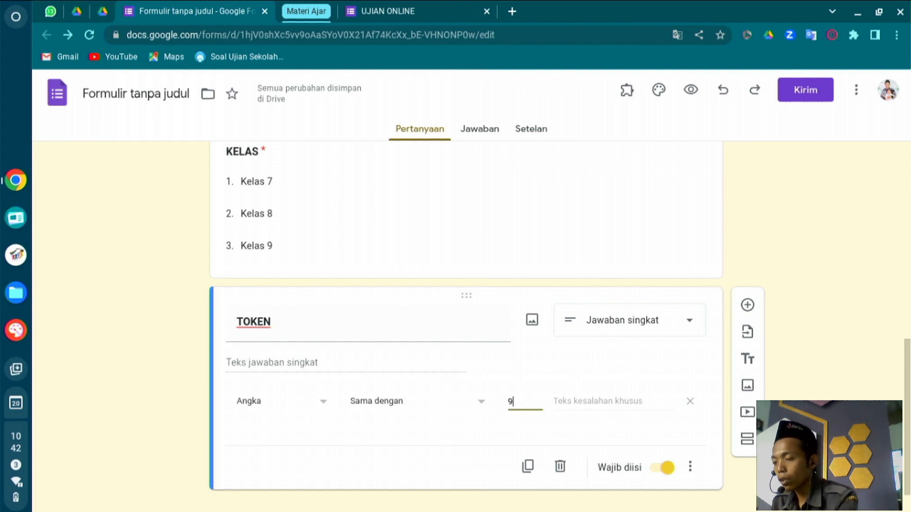
text(99)
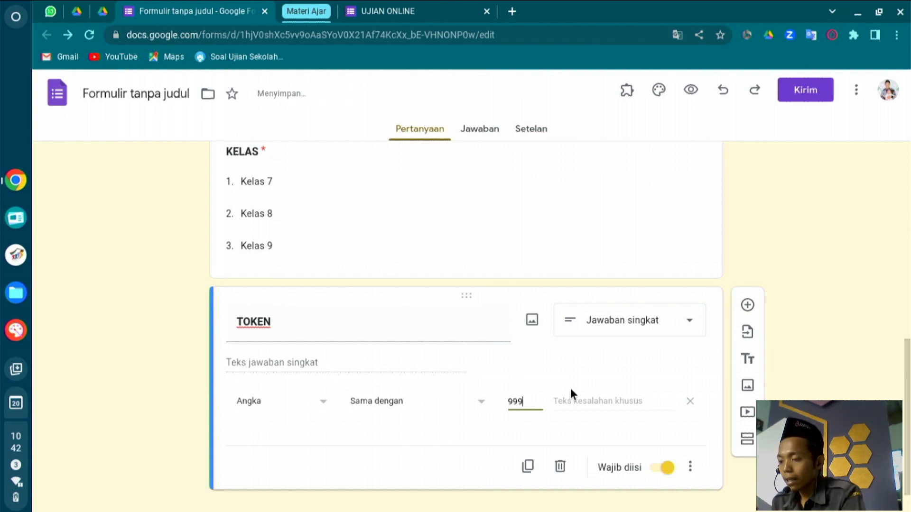
click(576, 395)
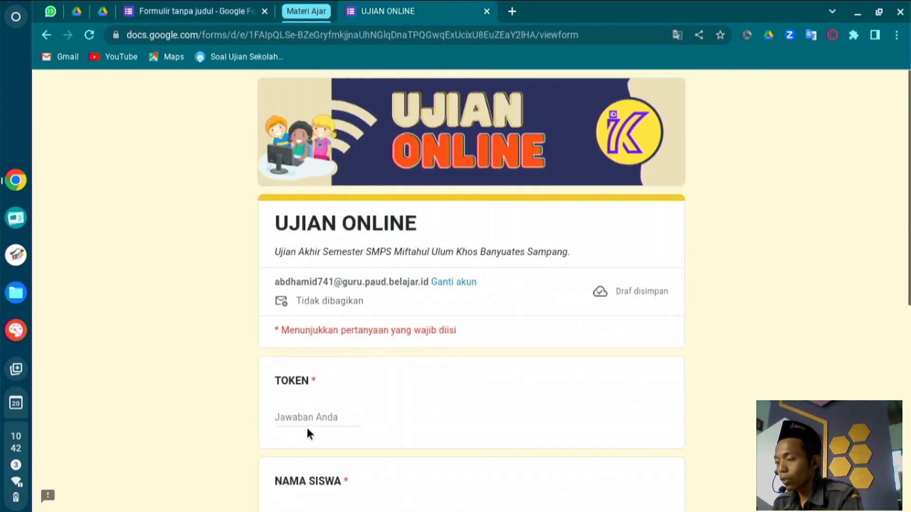
Enter the wrong token 333 on the live form and copy the resulting error message.
click(311, 409)
text(333)
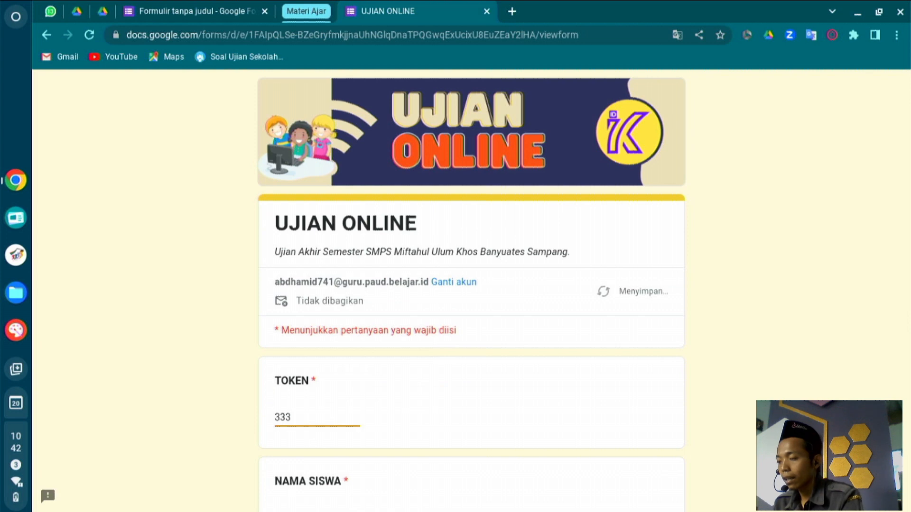
scroll(320, 424, down, 2)
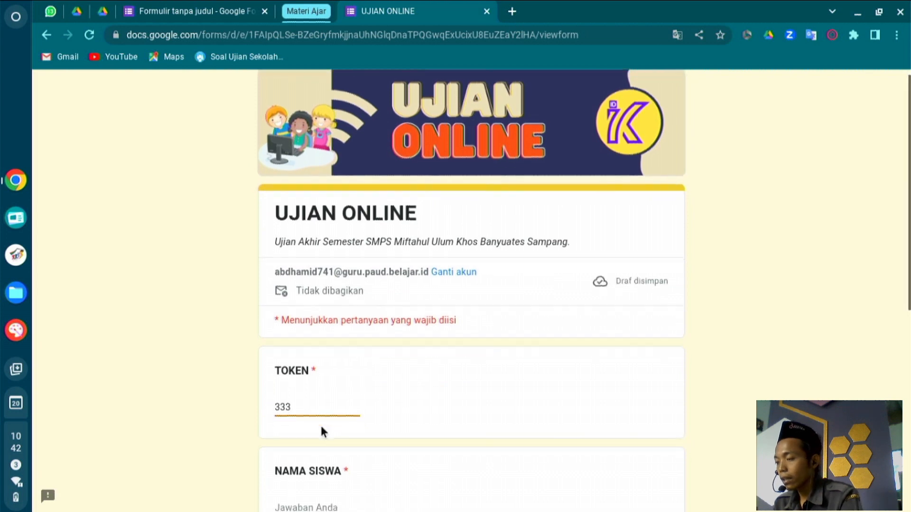
click(316, 426)
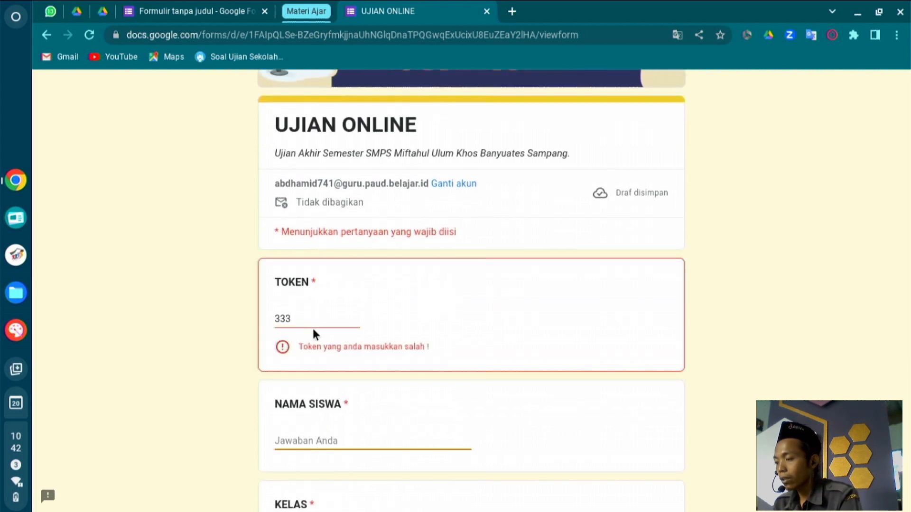
triple_click(367, 340)
key(ctrl+c)
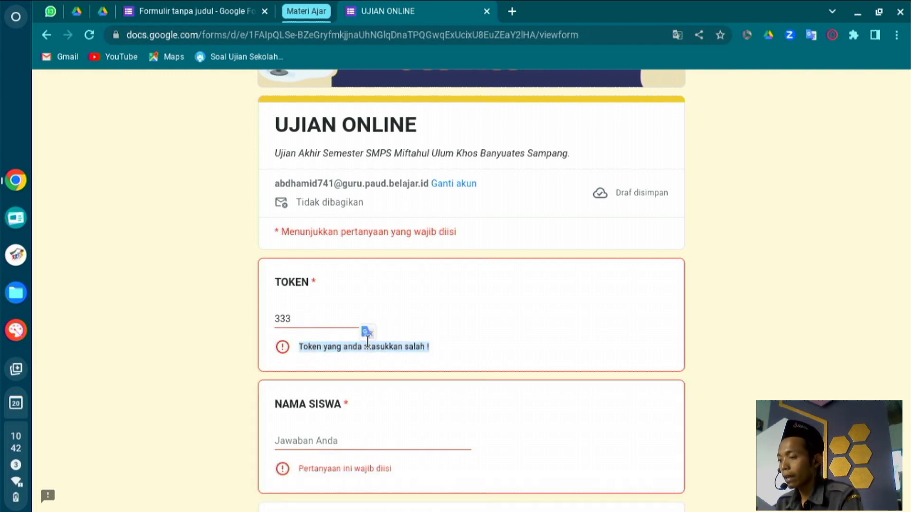
click(192, 11)
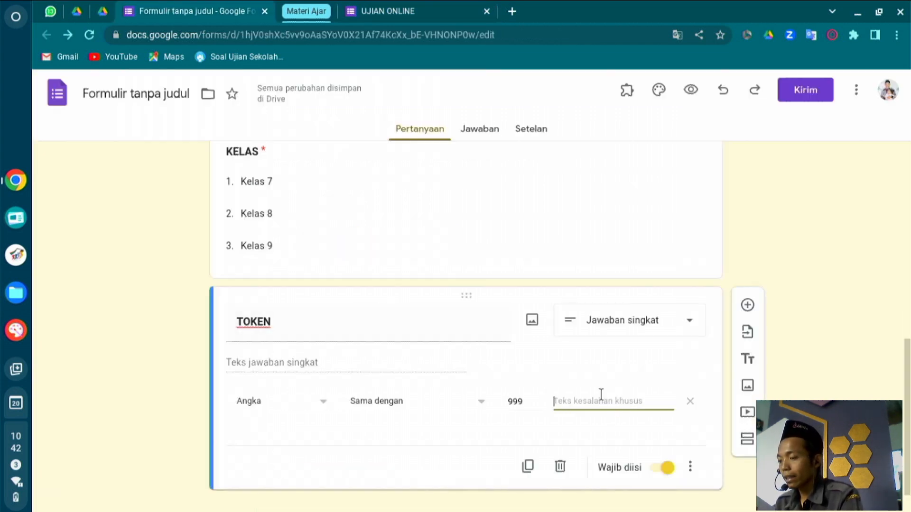
Paste the error as TOKEN's custom message, correcting it to 'Token yang anda masukkan salah !'.
key(ctrl+v)
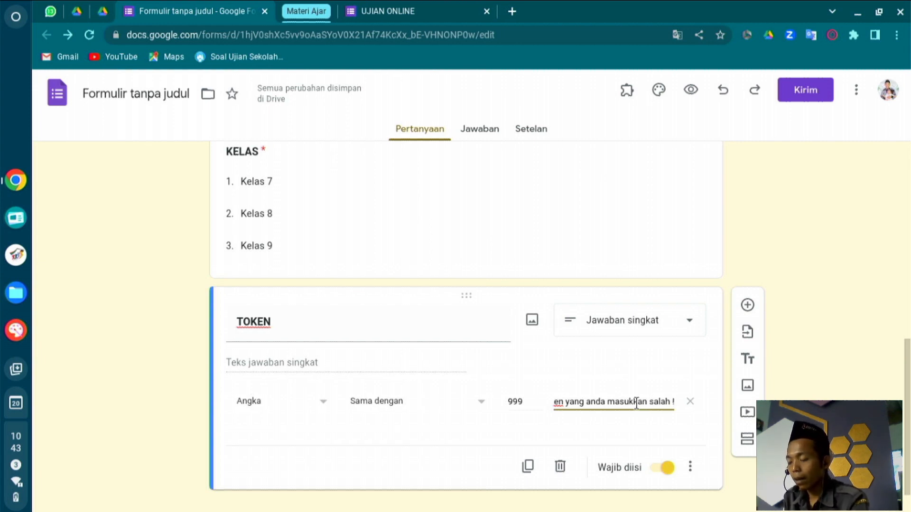
click(636, 402)
text(k)
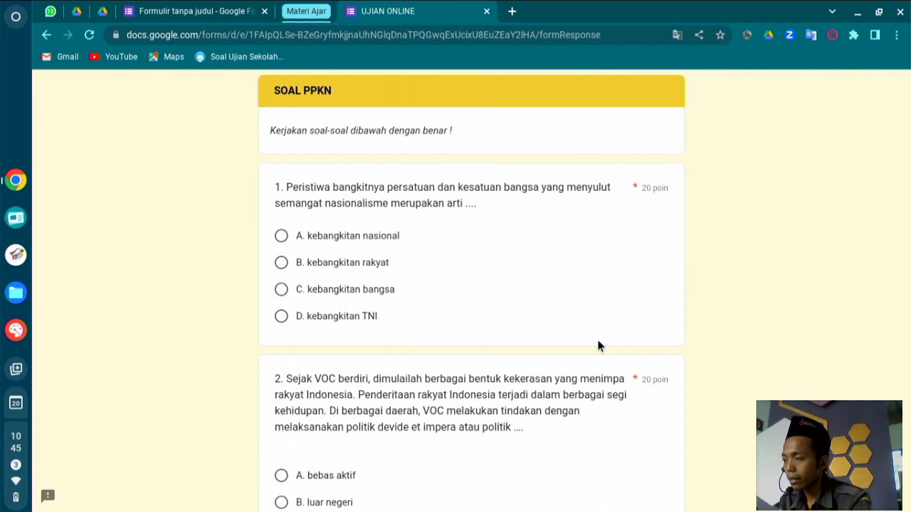
Compare with the live UJIAN ONLINE form, then insert a new section after TOKEN.
click(190, 11)
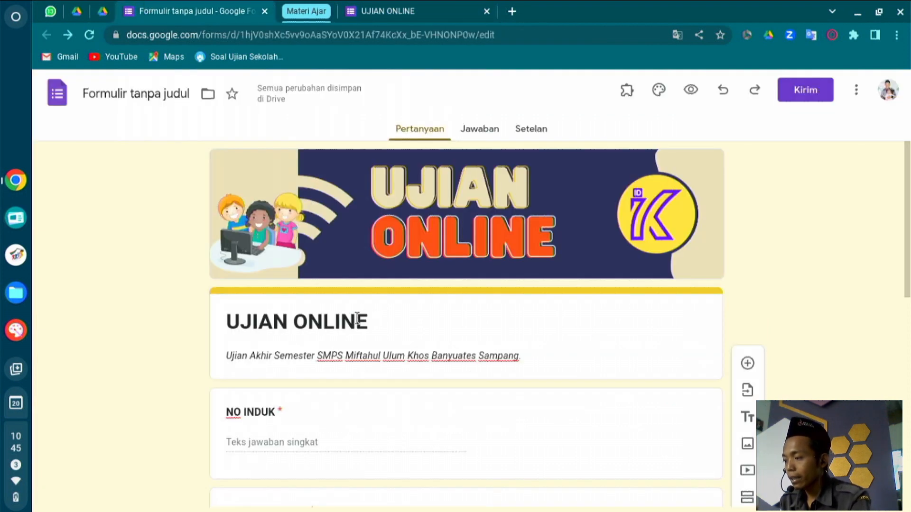
scroll(356, 322, down, 5)
scroll(356, 323, down, 5)
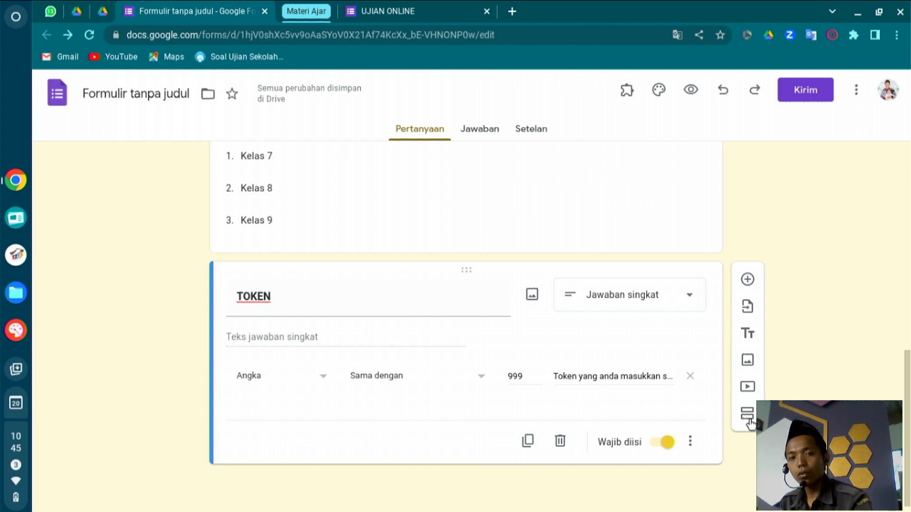
click(386, 6)
scroll(431, 106, up, 5)
scroll(430, 107, down, 10)
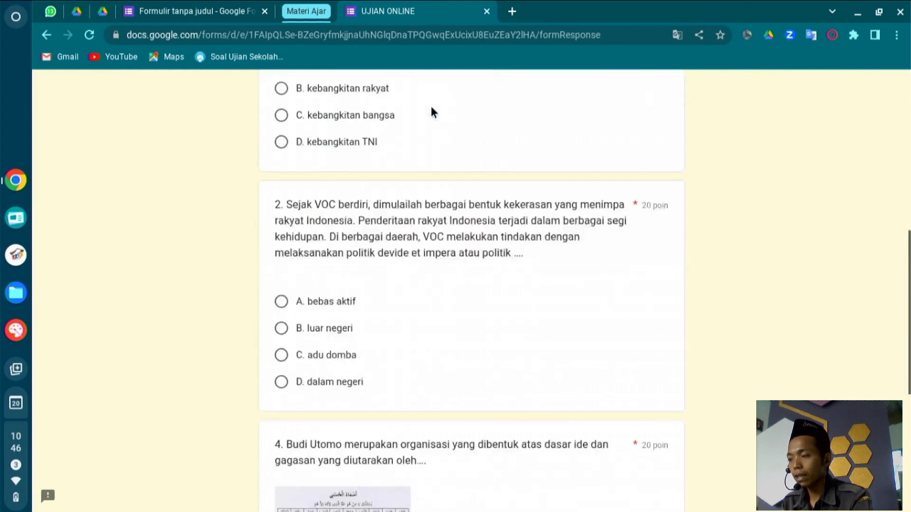
scroll(430, 107, up, 10)
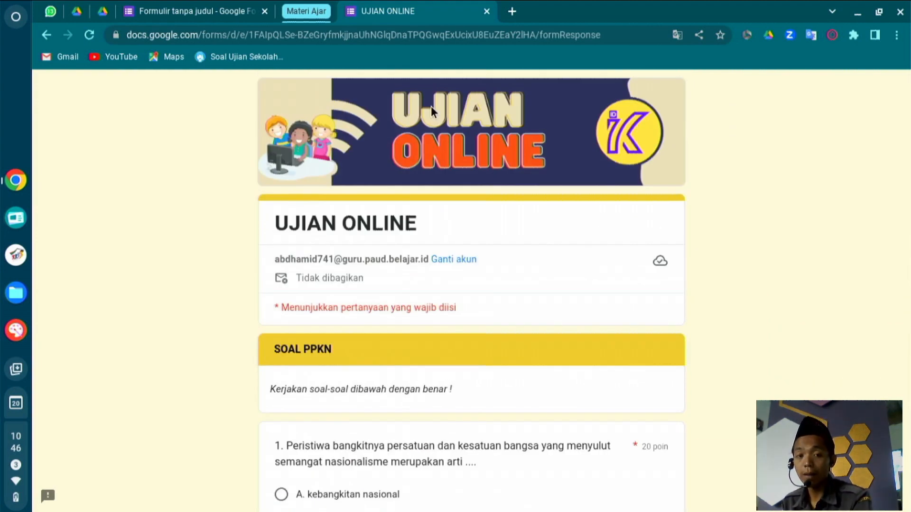
scroll(431, 112, down, 1)
scroll(432, 110, down, 10)
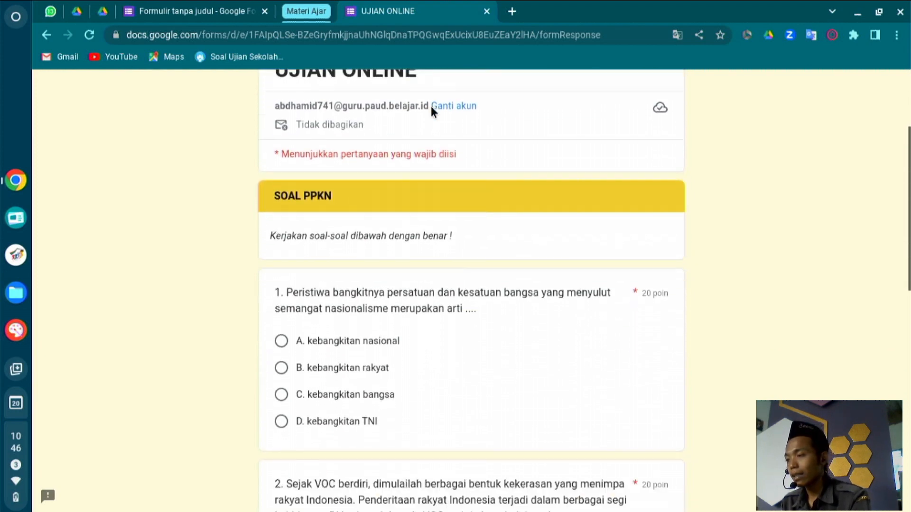
click(157, 7)
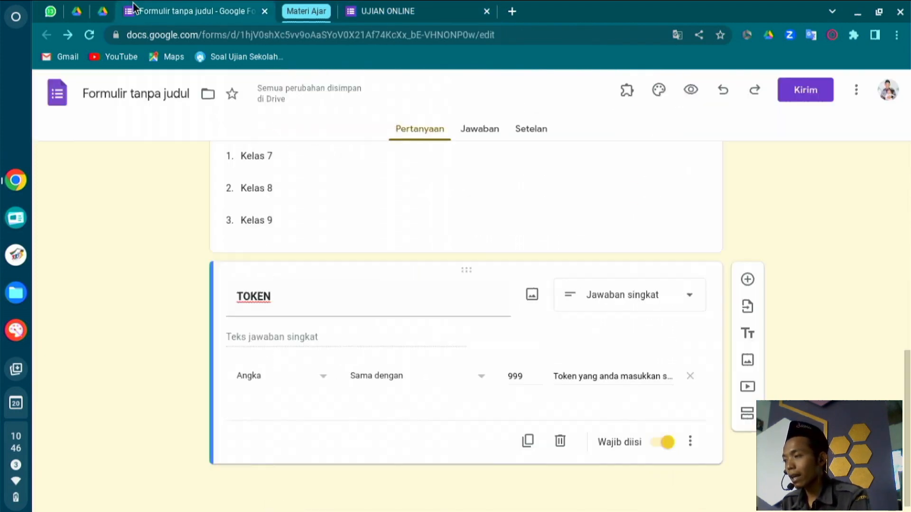
click(746, 417)
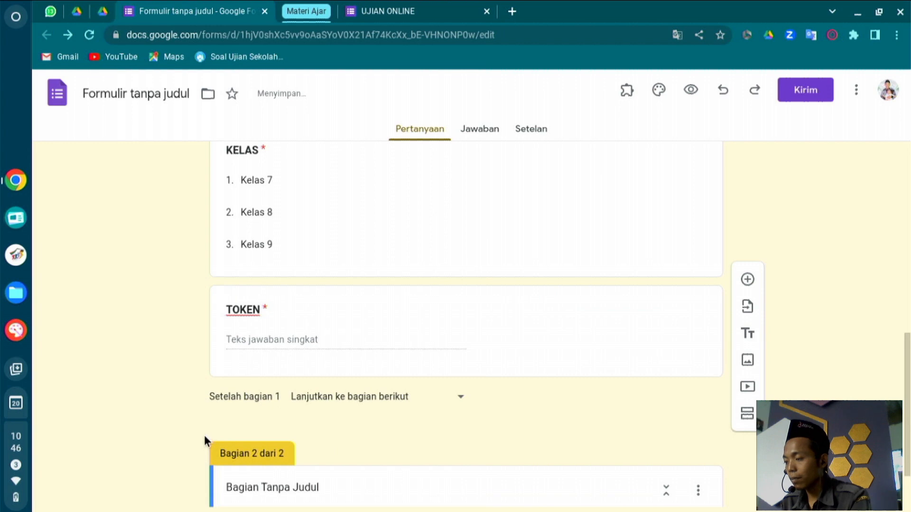
drag(232, 433, 194, 470)
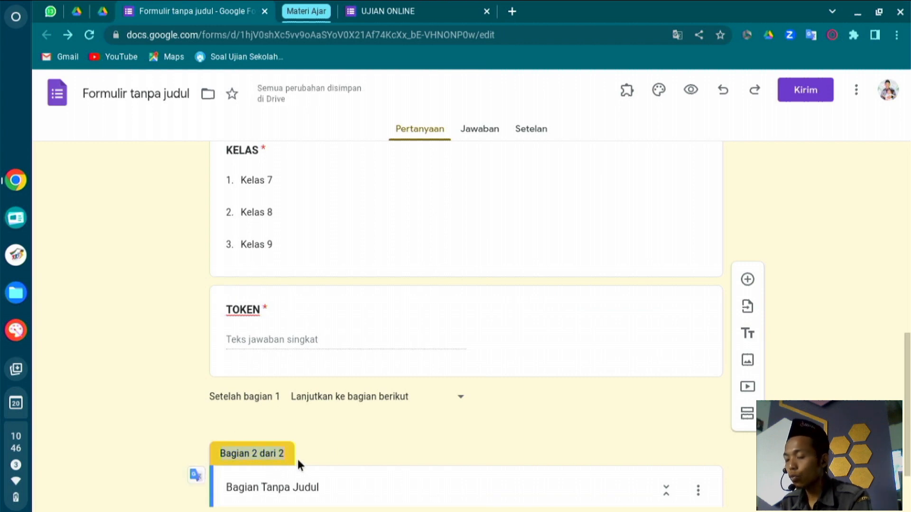
scroll(325, 451, up, 10)
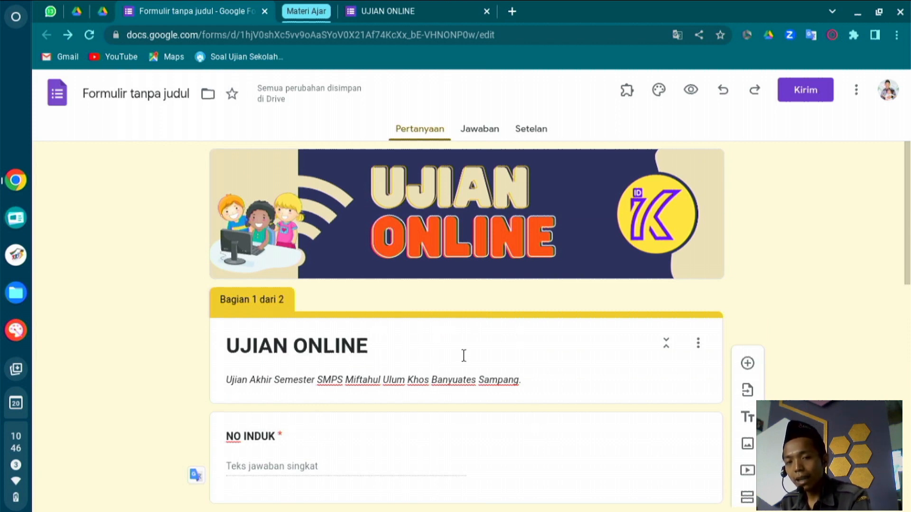
scroll(463, 356, down, 10)
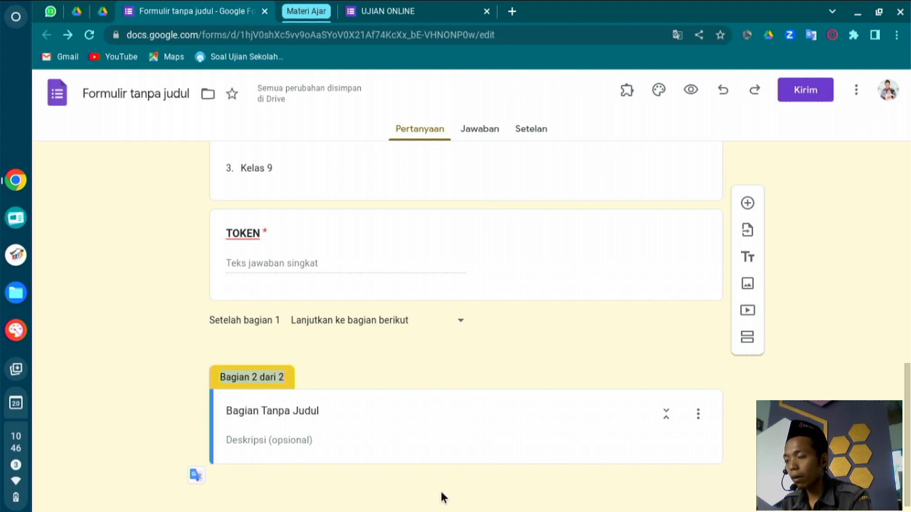
click(471, 414)
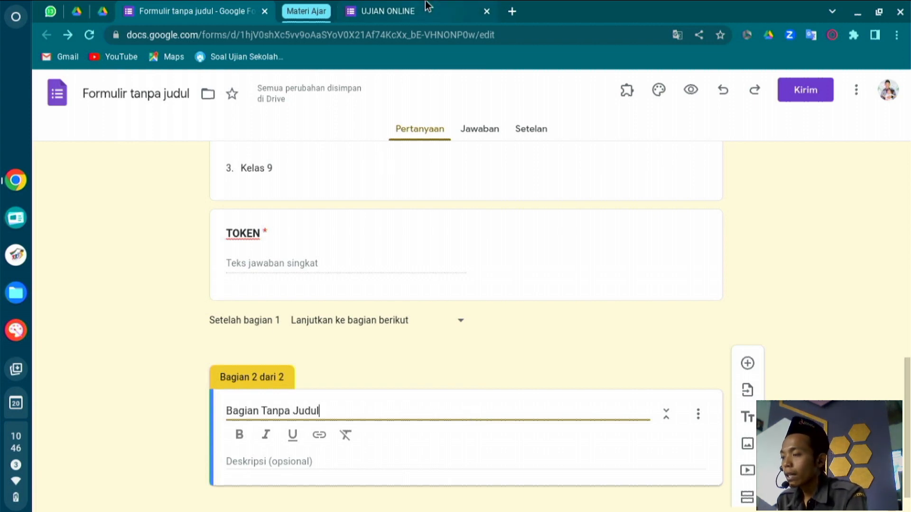
Copy the SOAL PPKN heading from the live exam into the section title.
click(418, 11)
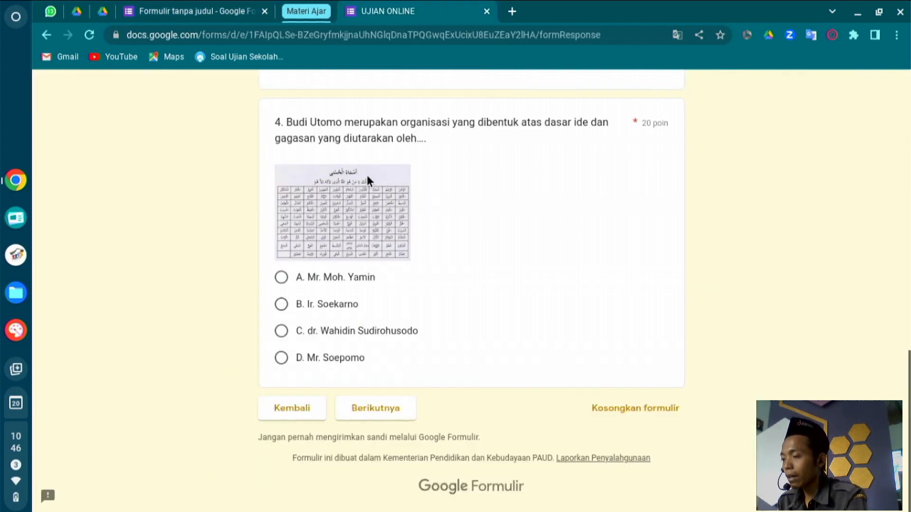
scroll(366, 175, up, 15)
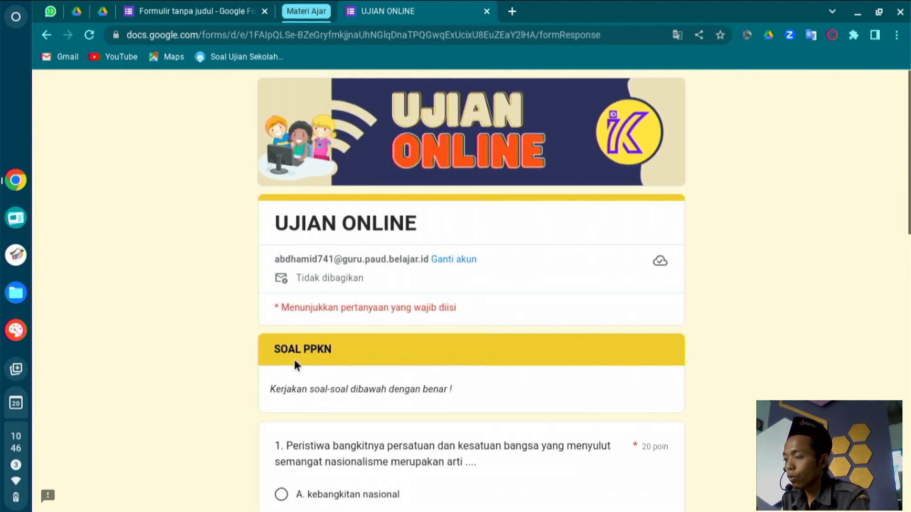
triple_click(292, 349)
key(ctrl+c)
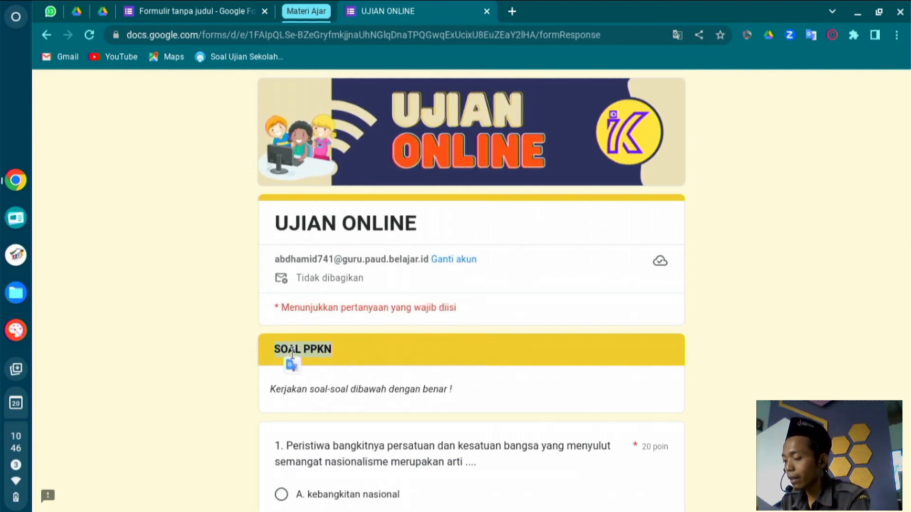
click(169, 9)
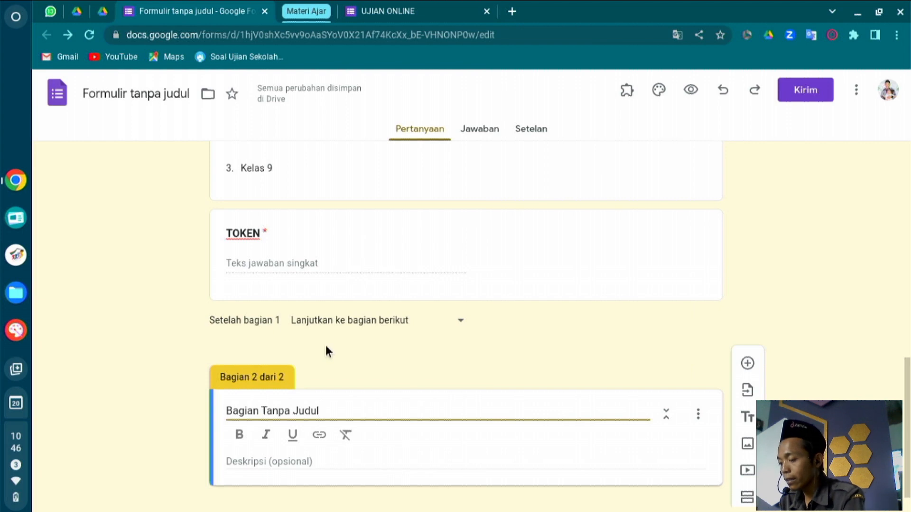
key(ctrl+v)
Copy 'Kerjakan soal-soal dibawah dengan benar !' from the live exam into the section description.
click(379, 10)
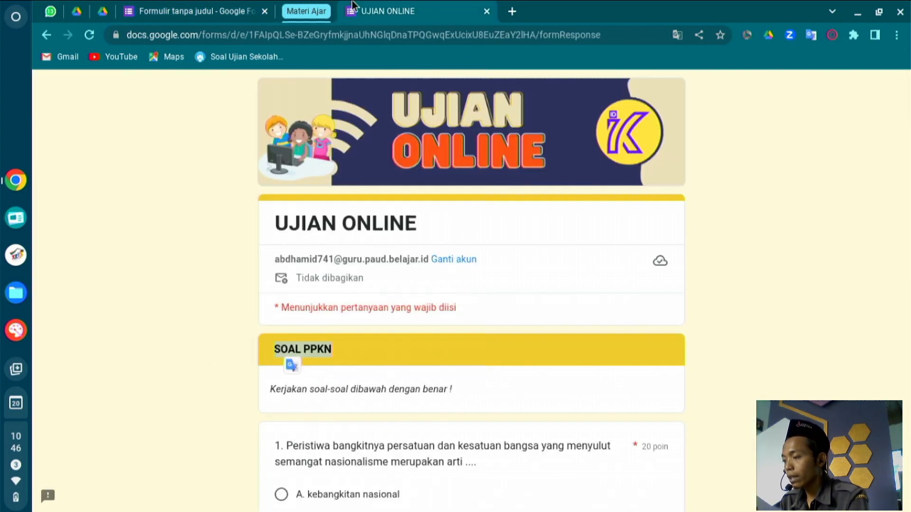
triple_click(346, 390)
key(ctrl+c)
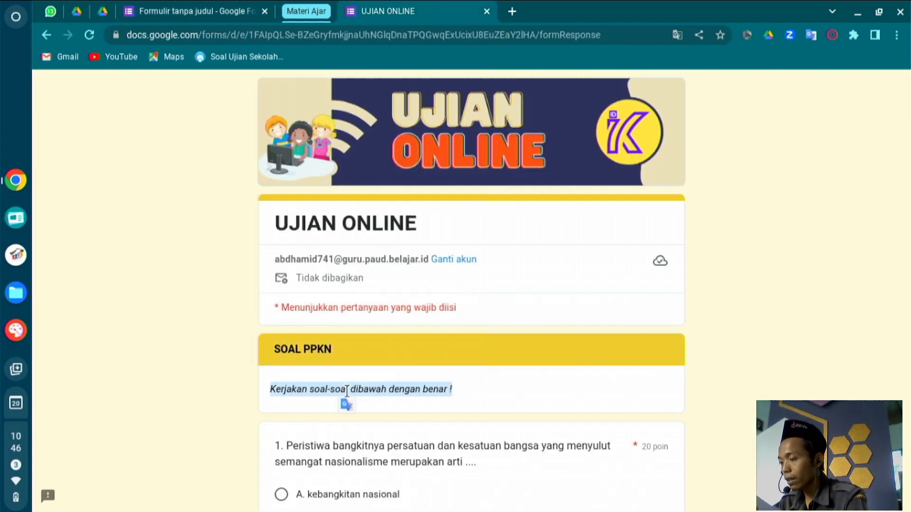
click(204, 10)
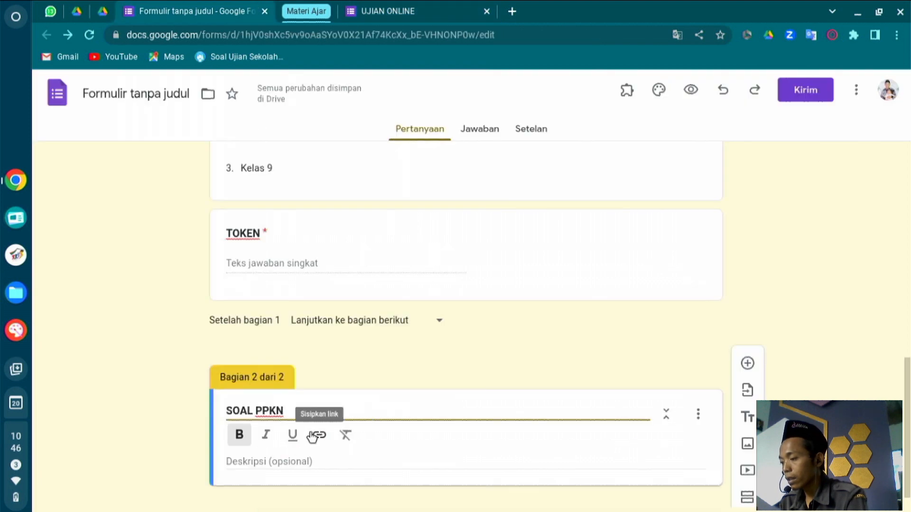
click(308, 464)
key(ctrl+v)
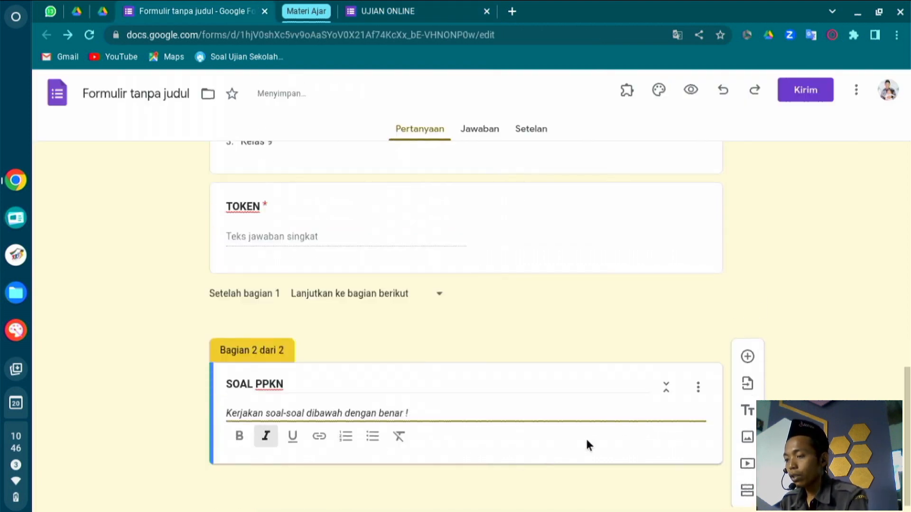
click(609, 458)
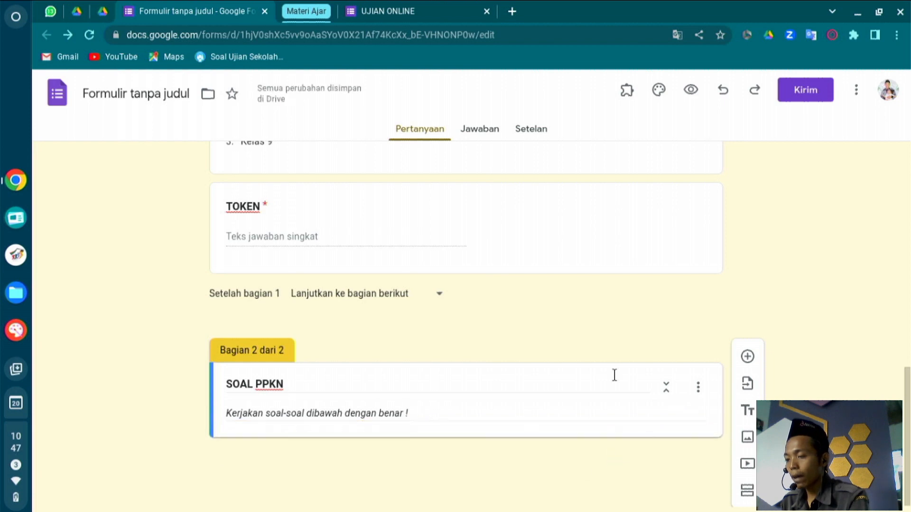
click(410, 11)
scroll(394, 364, down, 3)
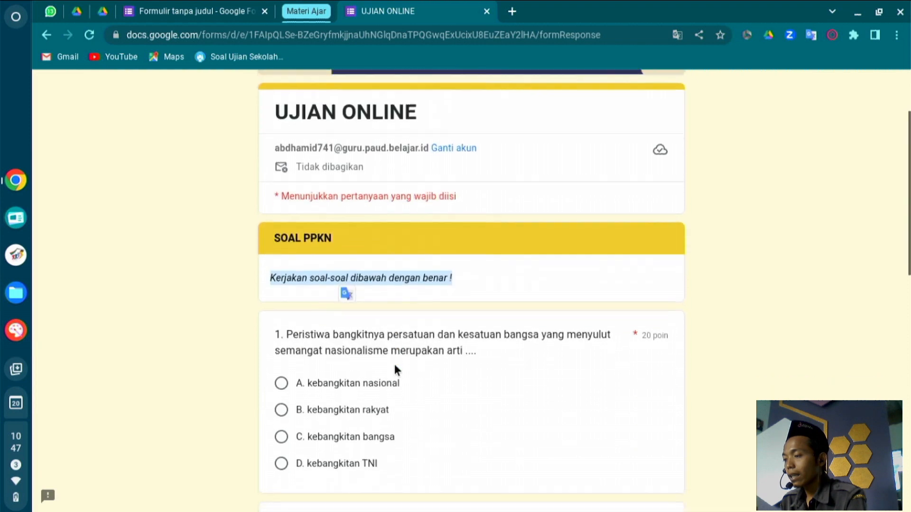
click(266, 211)
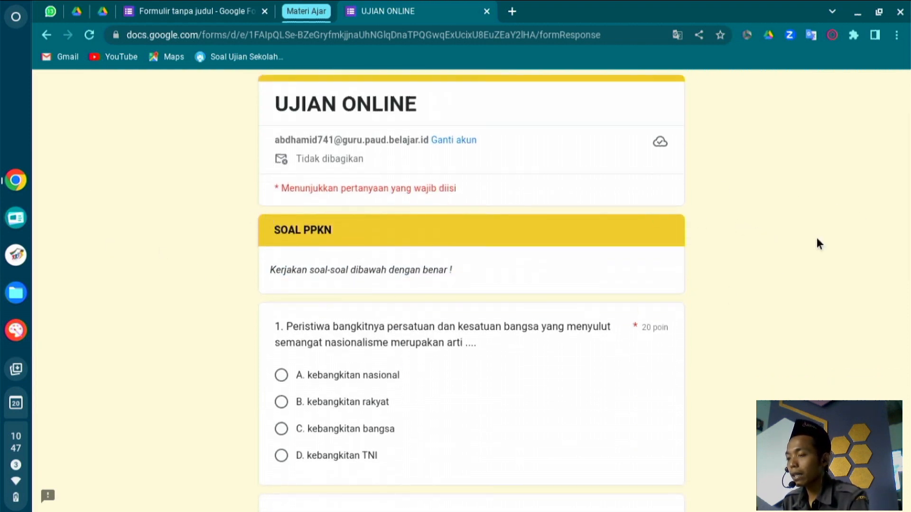
Look over the live UJIAN ONLINE form for reference.
click(192, 2)
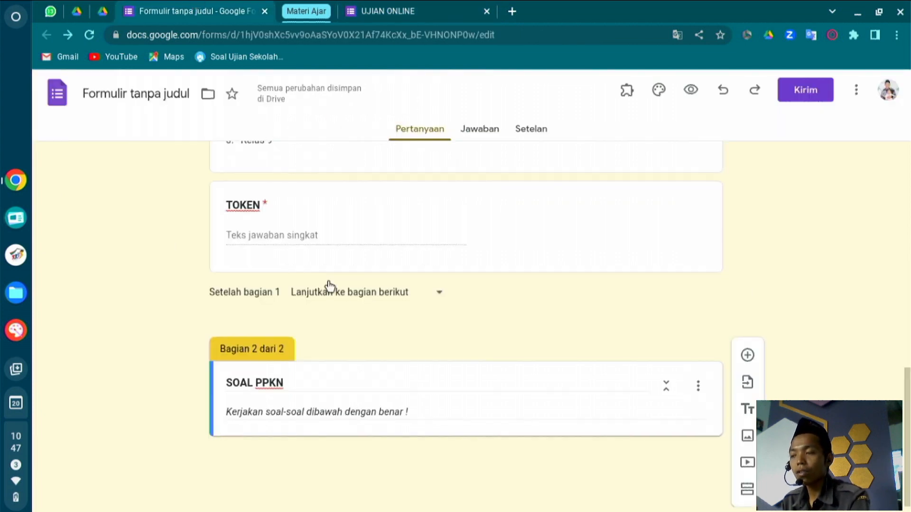
click(452, 6)
scroll(417, 261, down, 1)
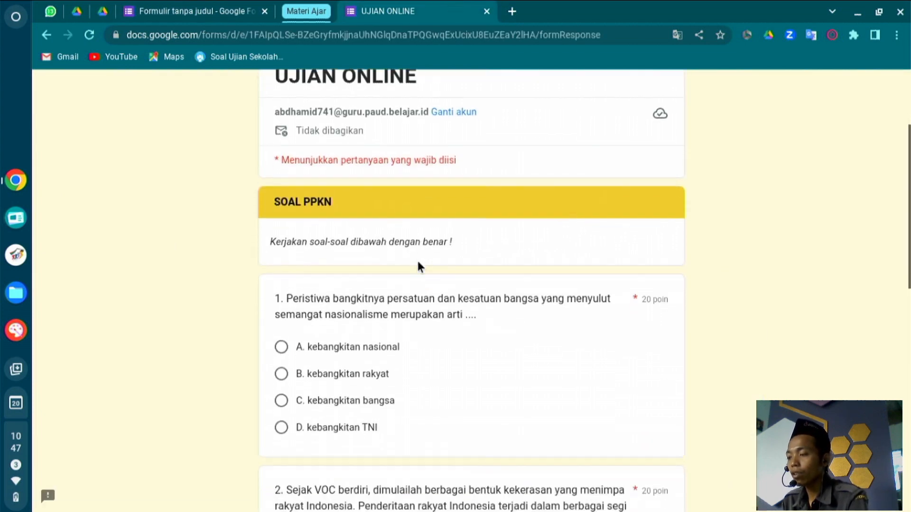
scroll(420, 267, down, 2)
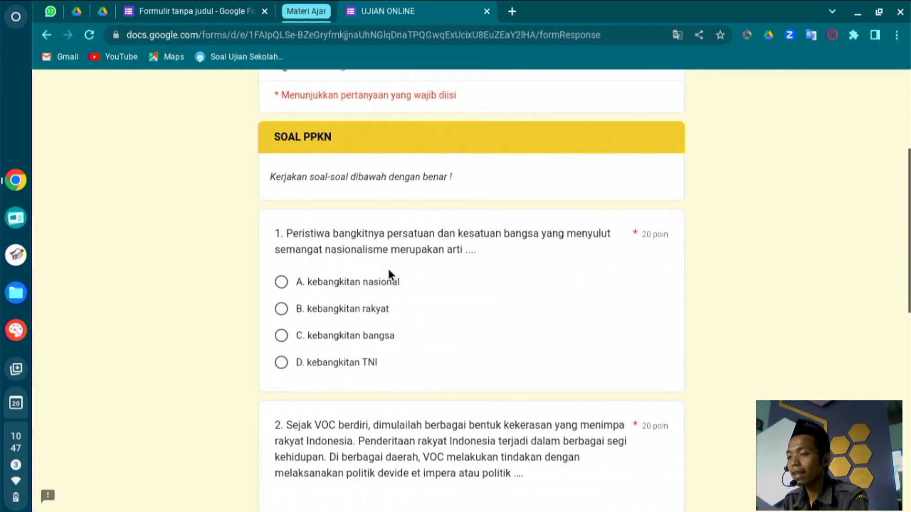
Add a blank multiple-choice question to the SOAL PPKN section, then show the Drive Tutorial folder.
click(180, 11)
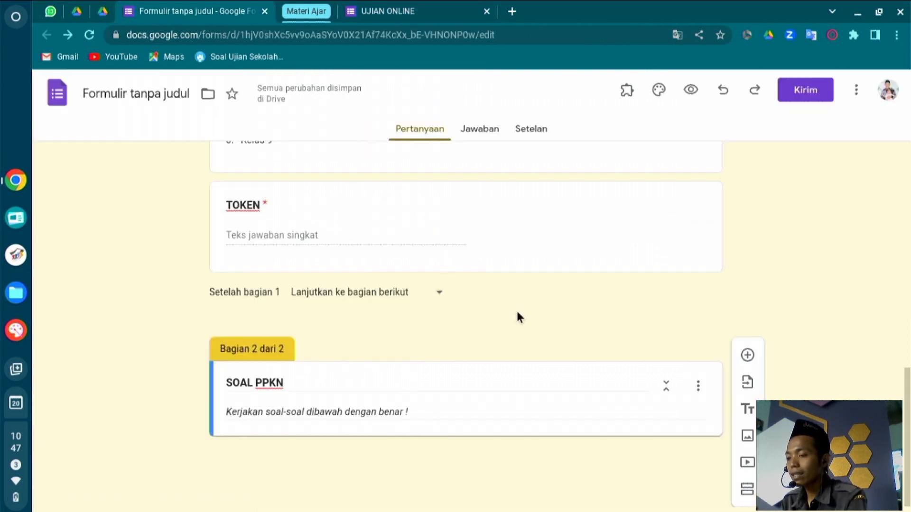
click(746, 355)
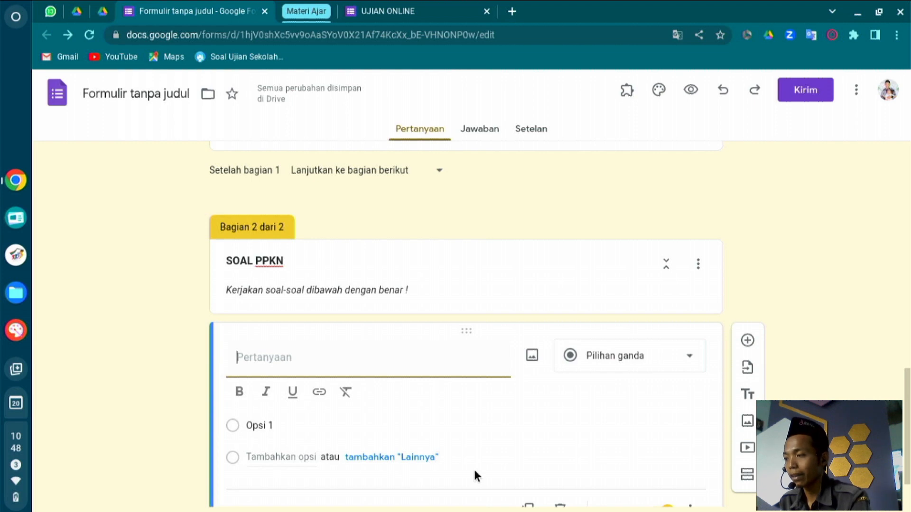
click(102, 9)
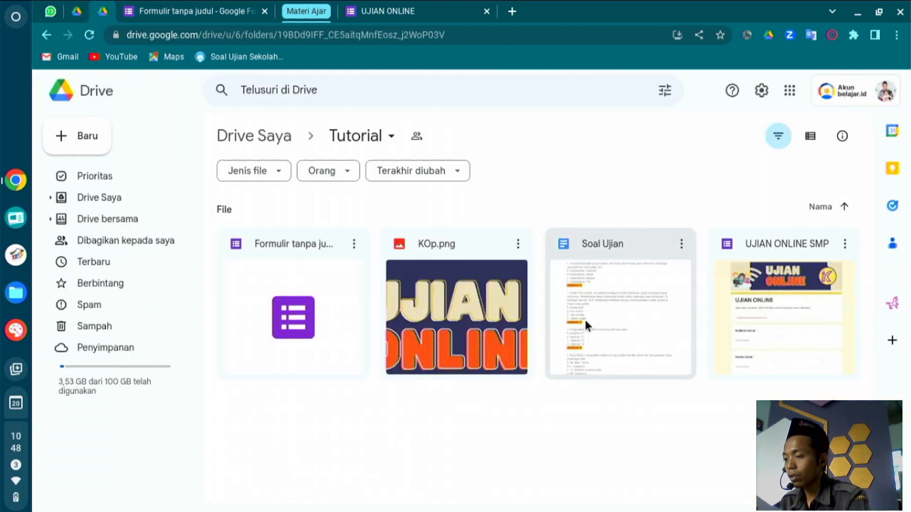
Open the Soal Ujian Google Doc from the Tutorial folder.
double_click(585, 322)
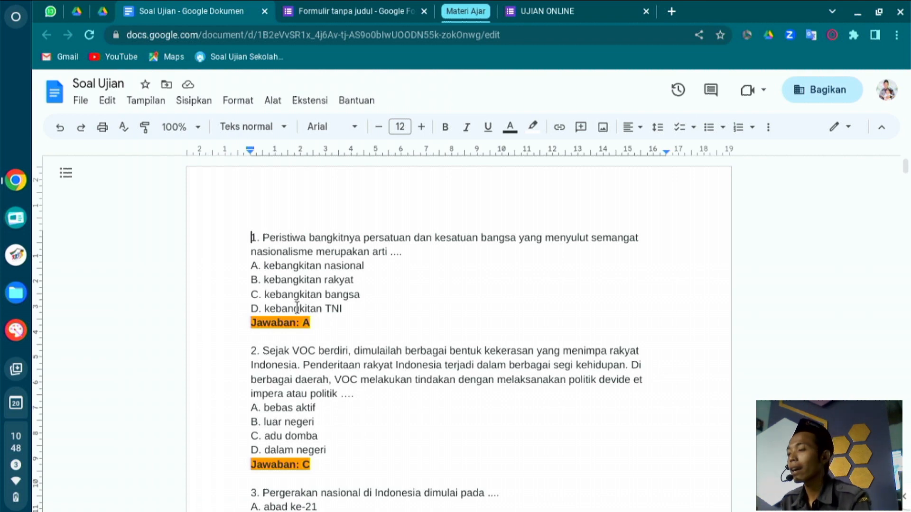
Paste question 1 ('Peristiwa bangkitnya persatuan…') from Soal Ujian into the form's question field.
click(347, 11)
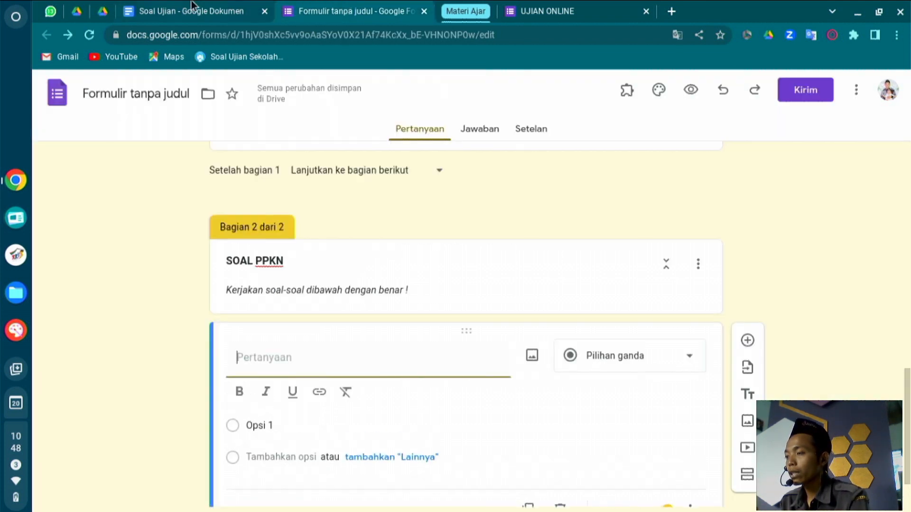
click(189, 11)
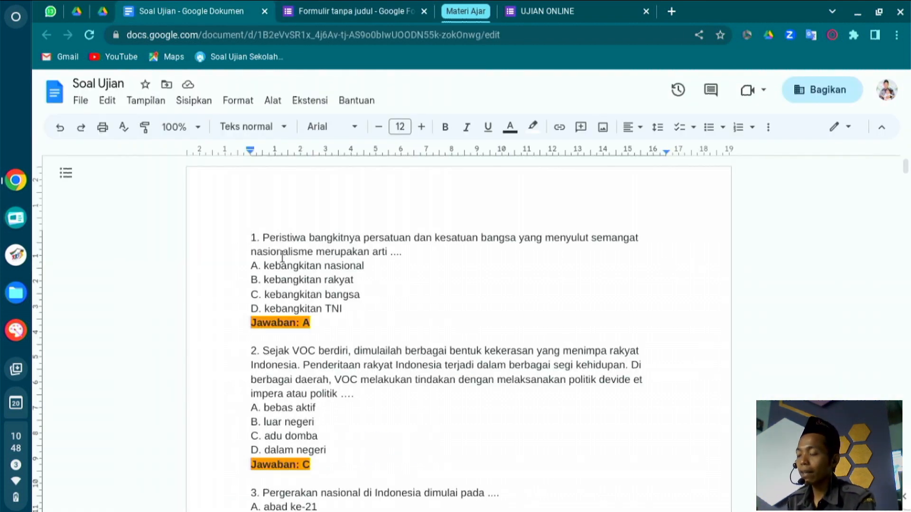
click(332, 11)
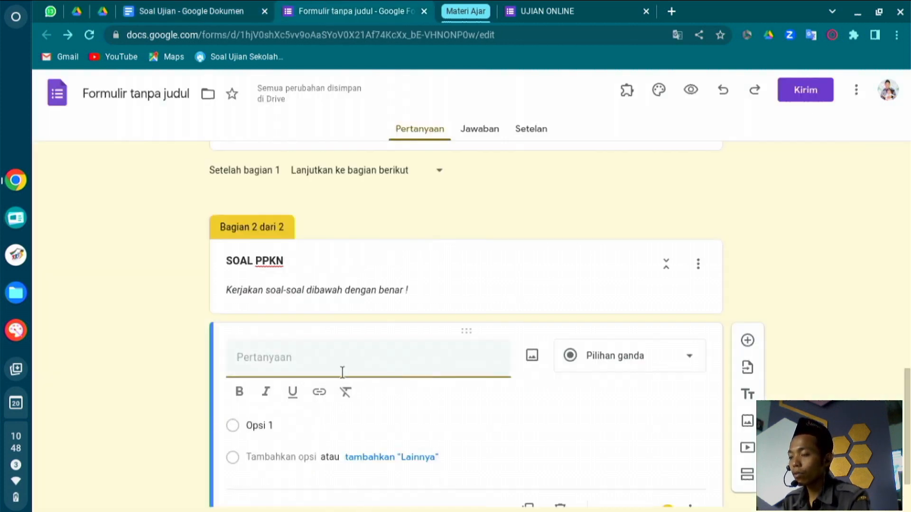
click(158, 11)
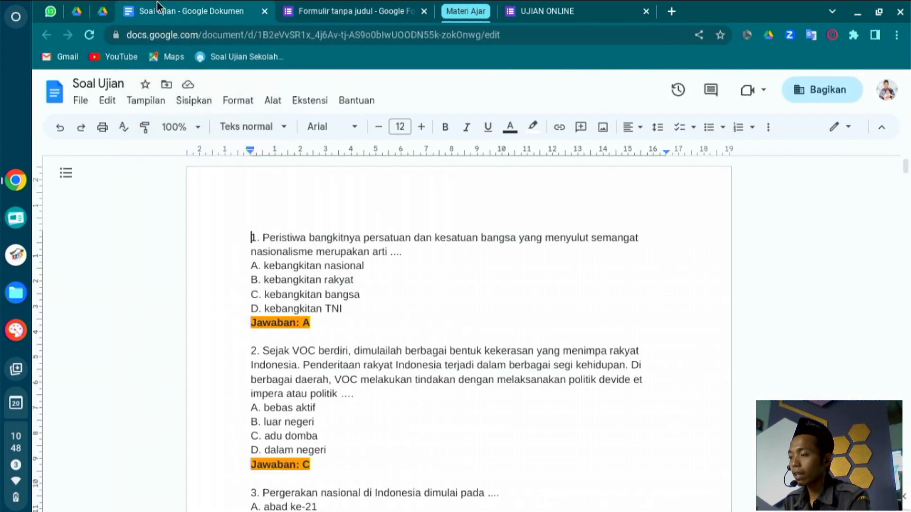
drag(264, 237, 426, 256)
key(ctrl+c)
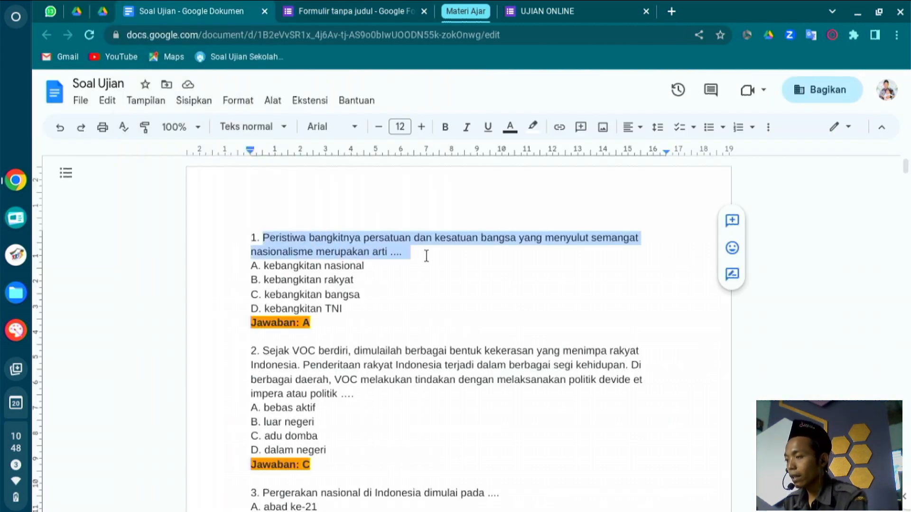
click(351, 4)
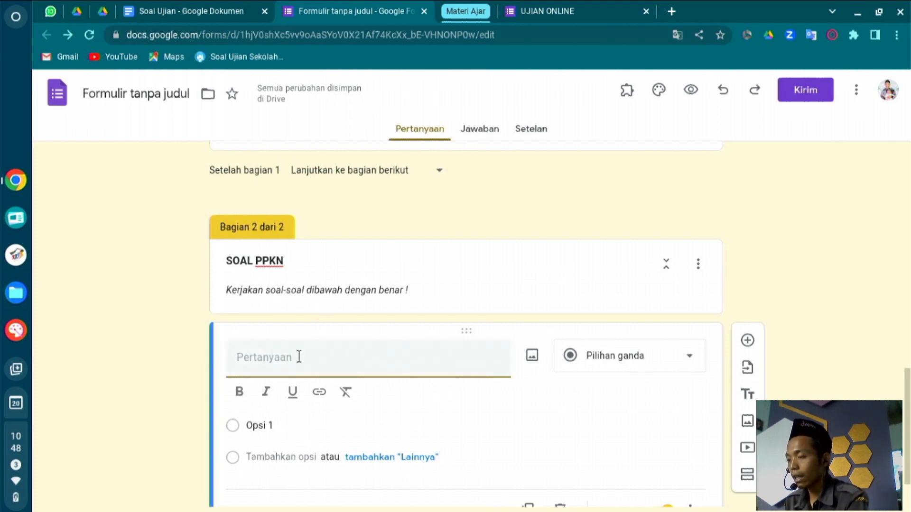
key(ctrl+v)
key(BackSpace)
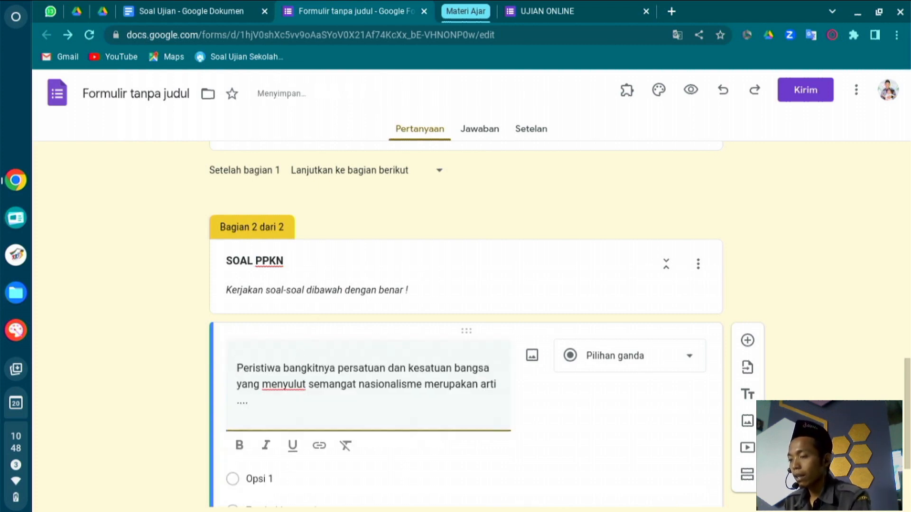
Paste options A. kebangkitan nasional through D. kebangkitan TNI as the question's answer choices.
click(189, 10)
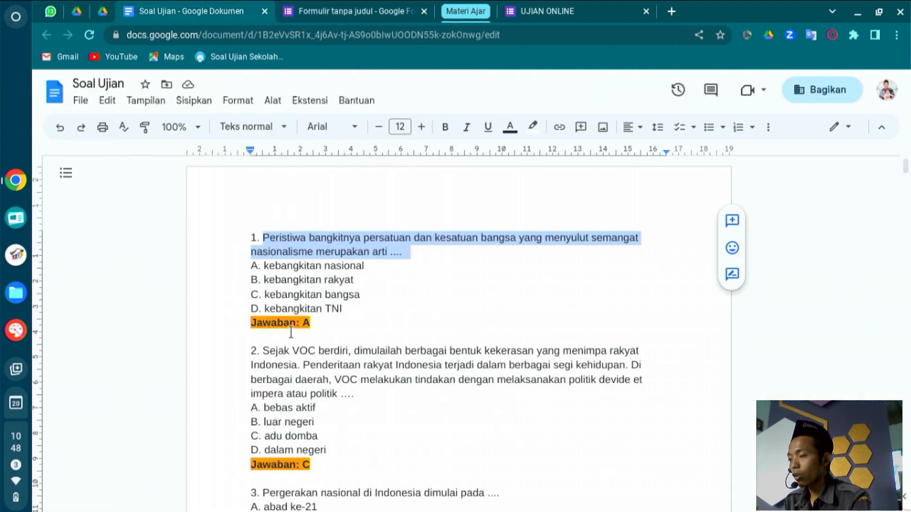
drag(265, 266, 346, 307)
click(346, 308)
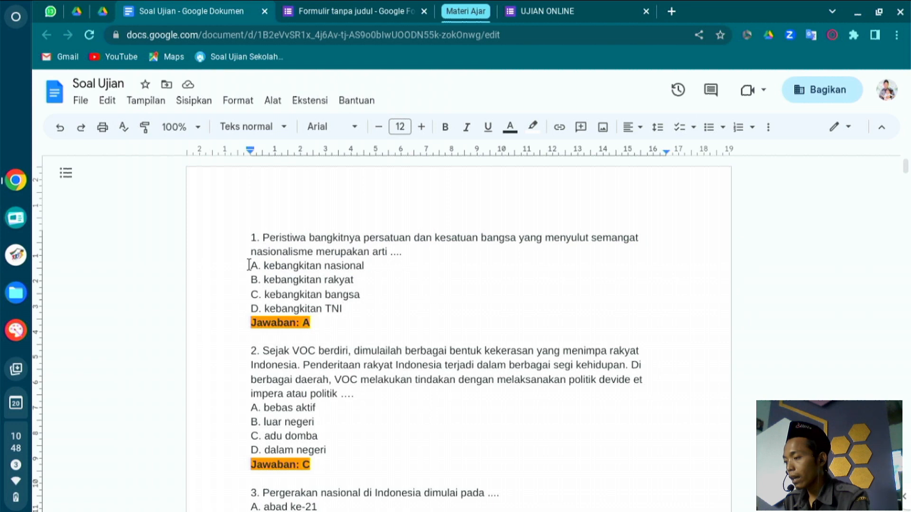
drag(250, 264, 356, 303)
key(ctrl+c)
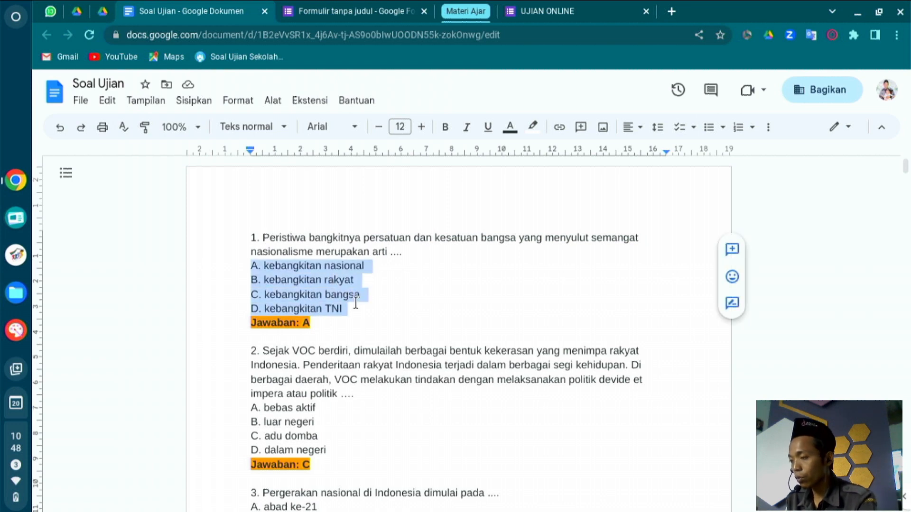
click(308, 11)
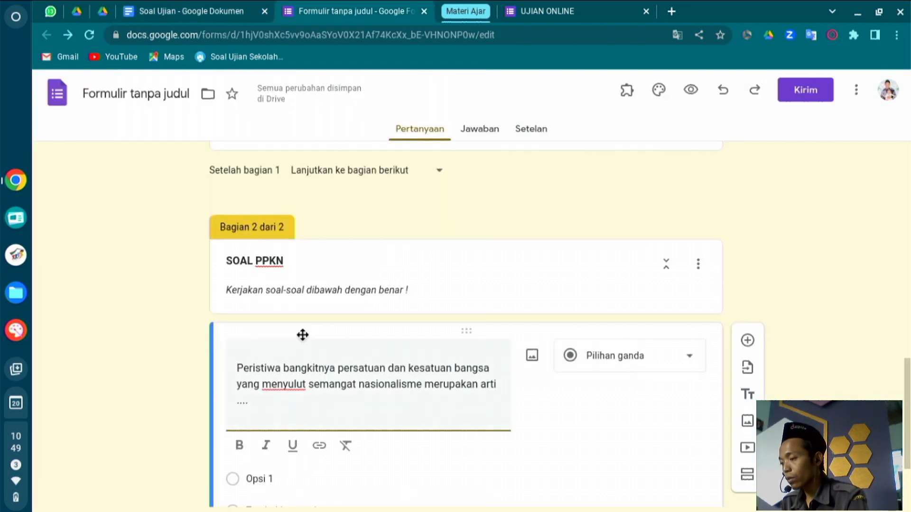
click(268, 474)
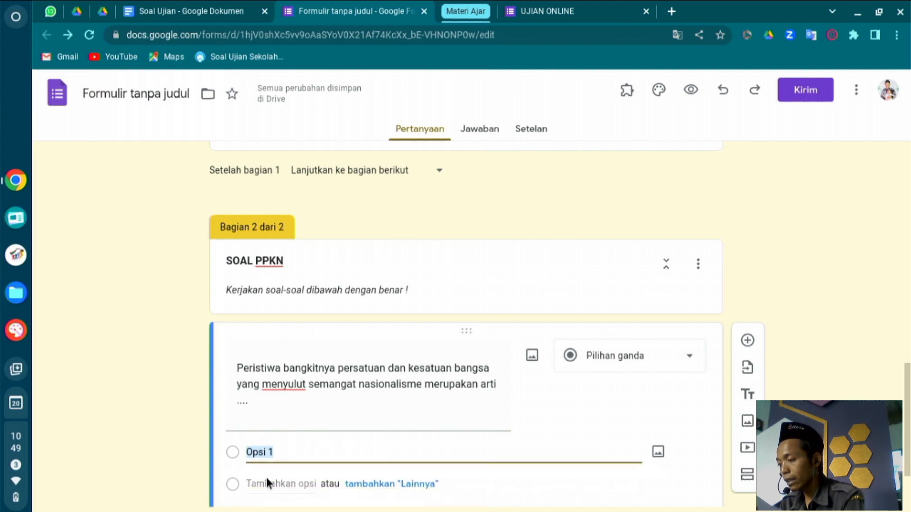
key(ctrl+v)
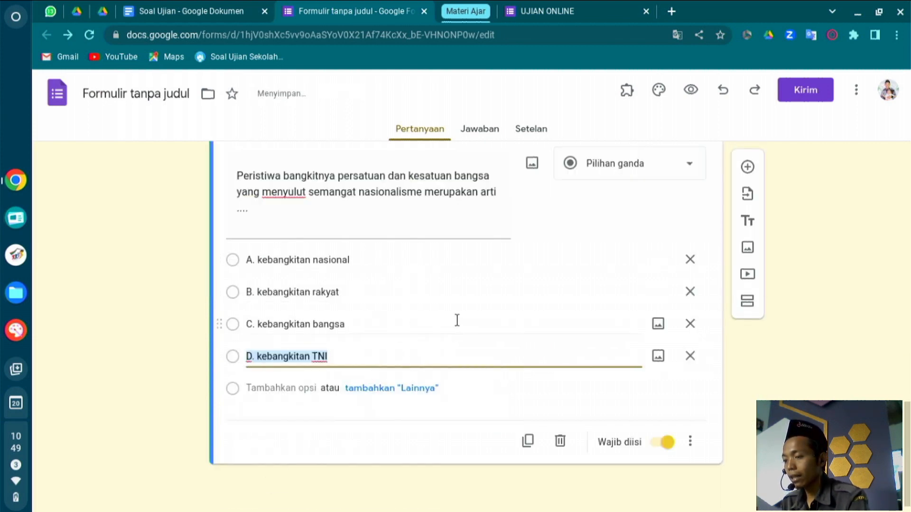
click(280, 466)
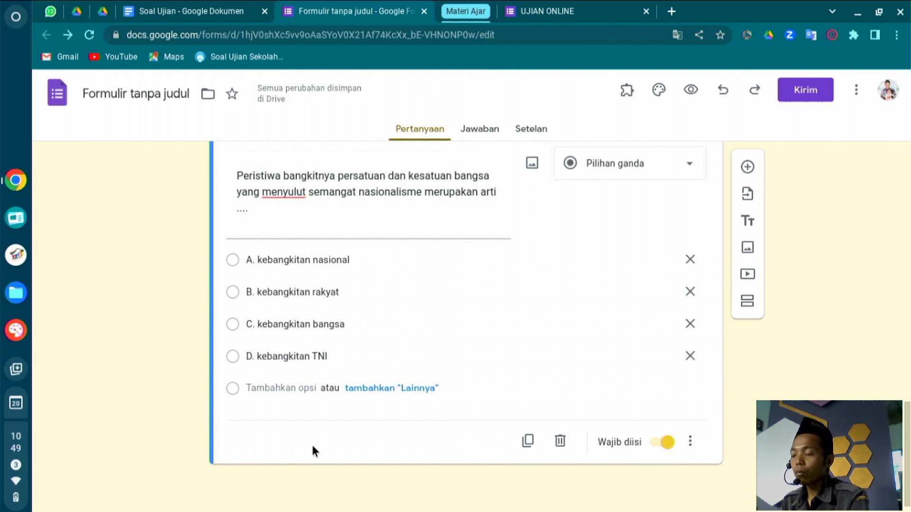
scroll(312, 446, up, 3)
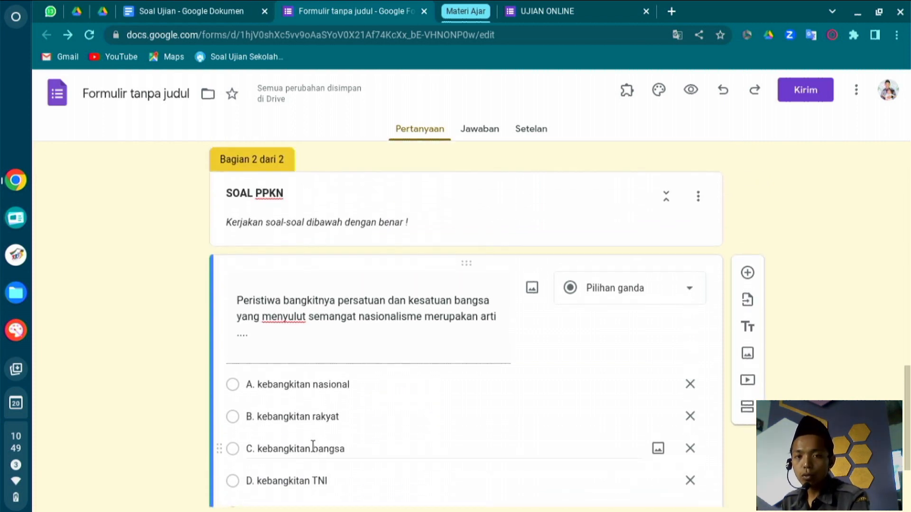
scroll(312, 446, up, 3)
scroll(313, 446, down, 3)
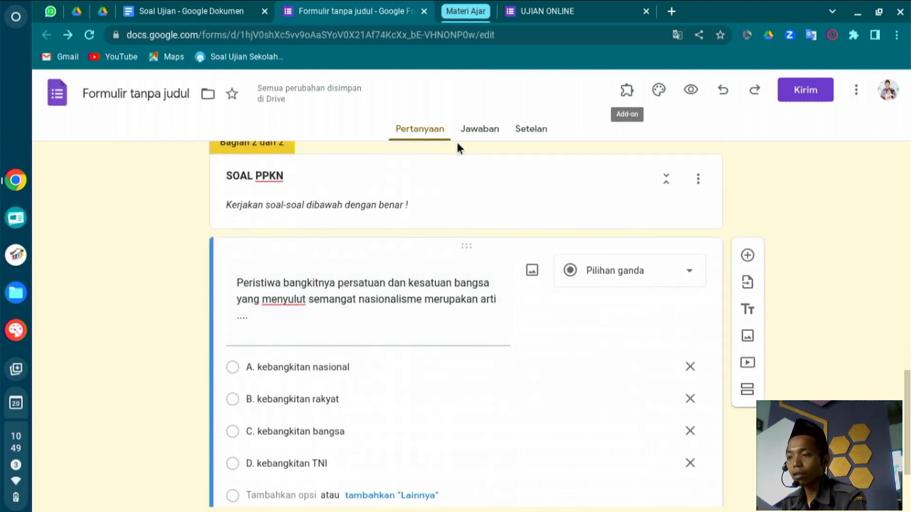
Turn on 'Jadikan ini sebagai kuis' and turn off 'Pertanyaan tak terjawab' and 'Jawaban yang benar'.
click(536, 139)
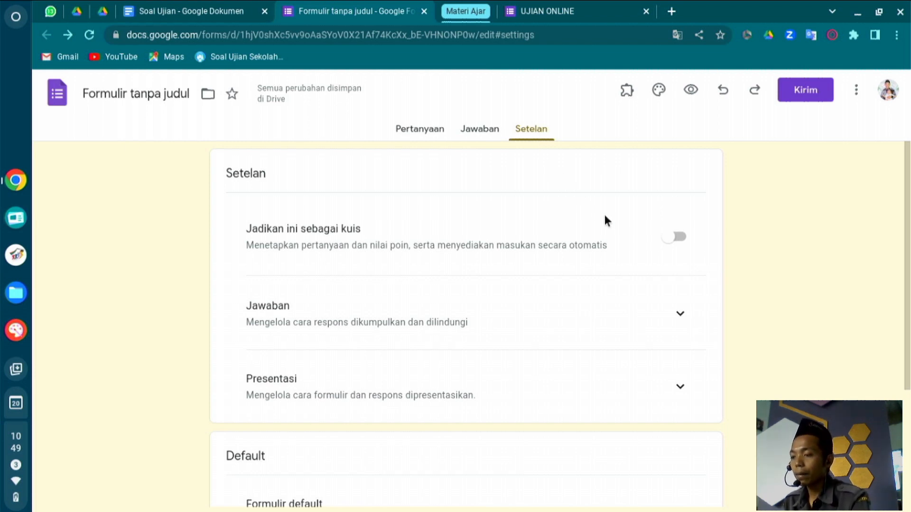
click(672, 236)
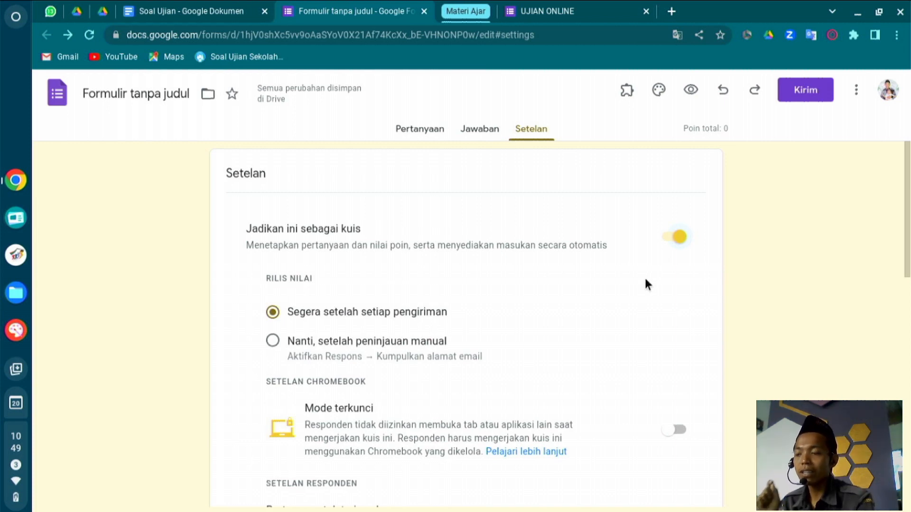
scroll(645, 284, down, 4)
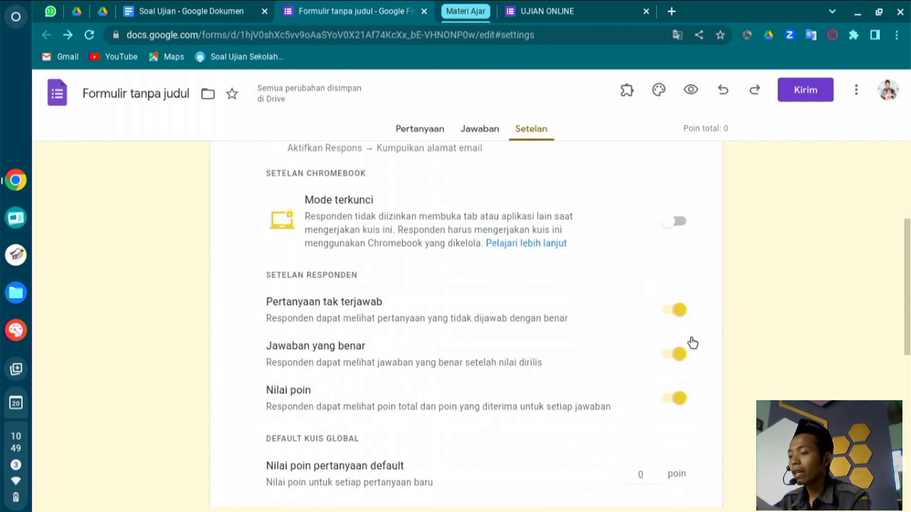
click(674, 312)
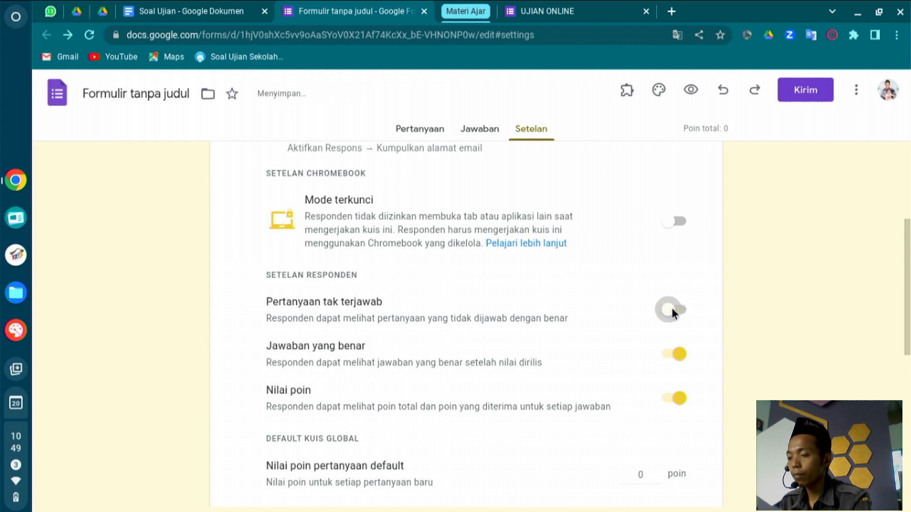
click(676, 345)
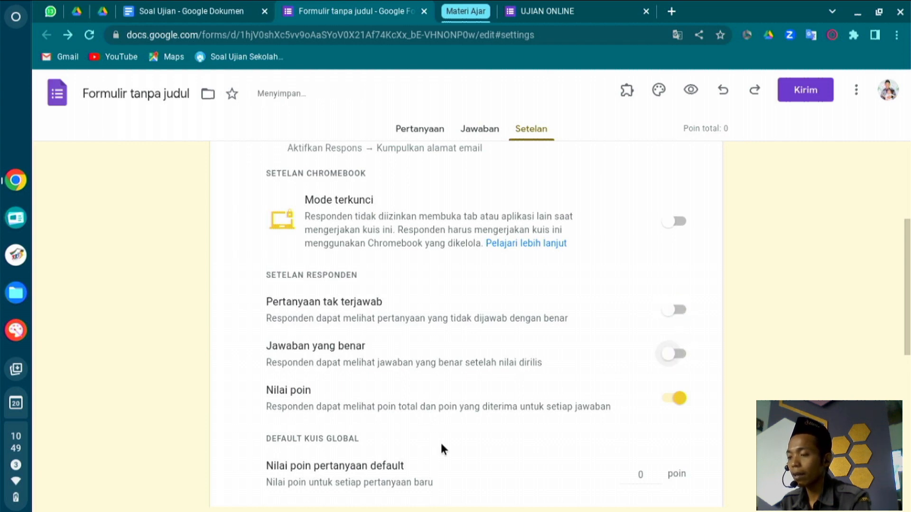
scroll(693, 379, down, 5)
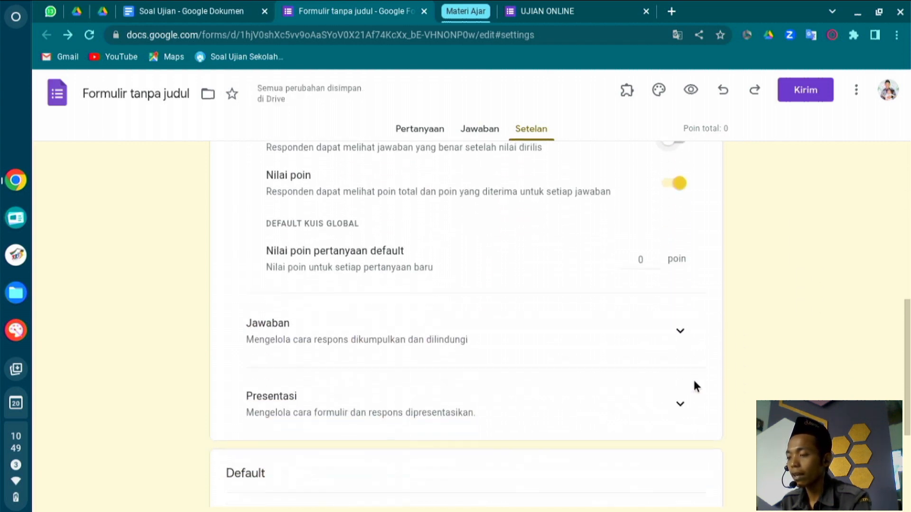
click(675, 293)
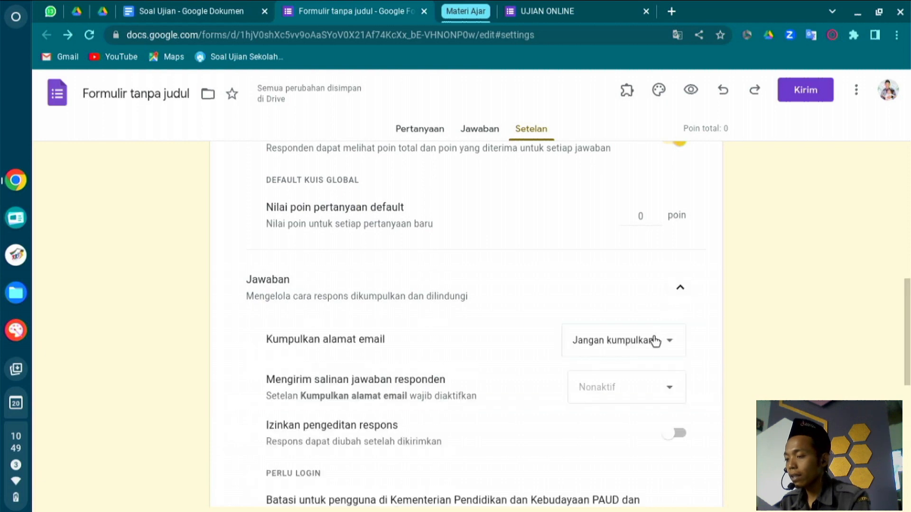
Drop the Kementerian Pendidikan dan Kebudayaan sign-in restriction and leave 'Batasi ke 1 jawaban' off.
scroll(643, 351, down, 3)
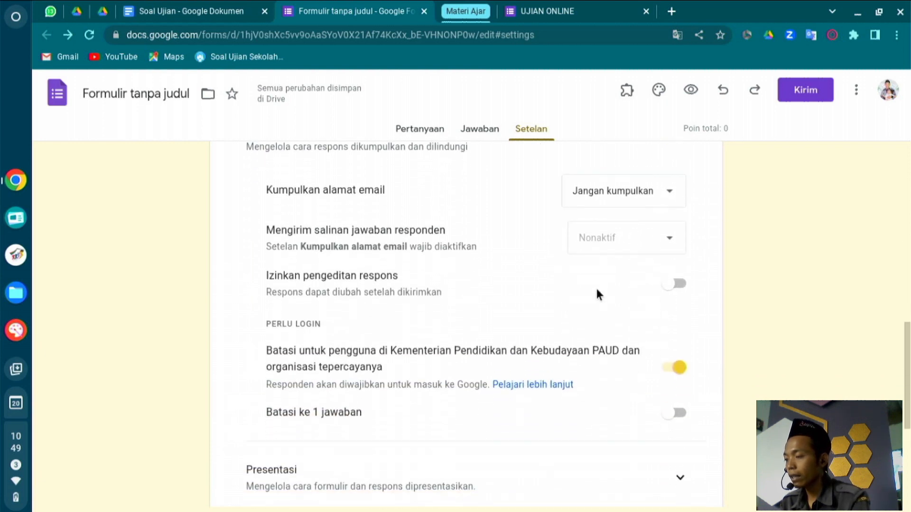
scroll(678, 356, down, 2)
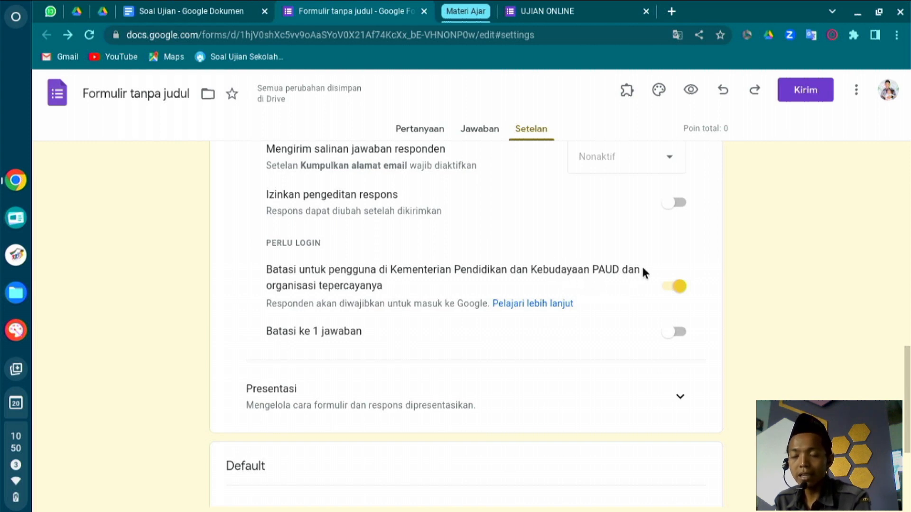
click(670, 290)
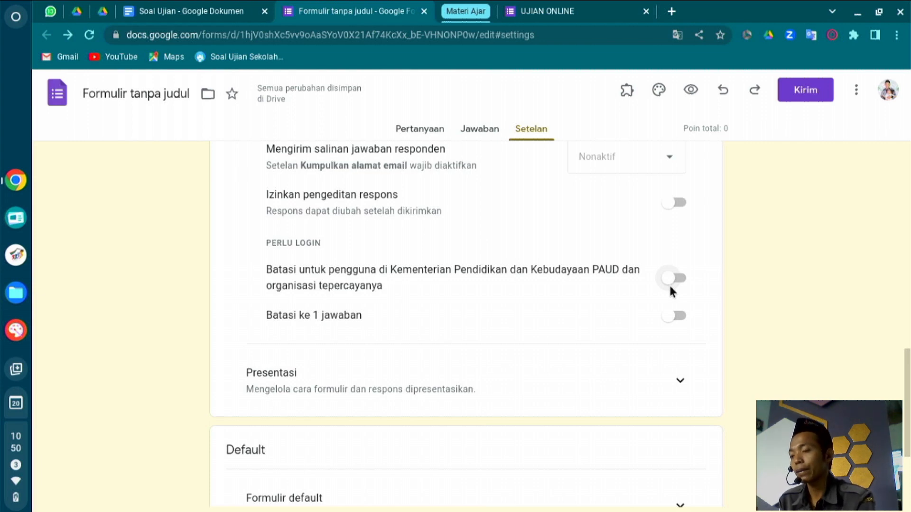
click(675, 317)
click(674, 318)
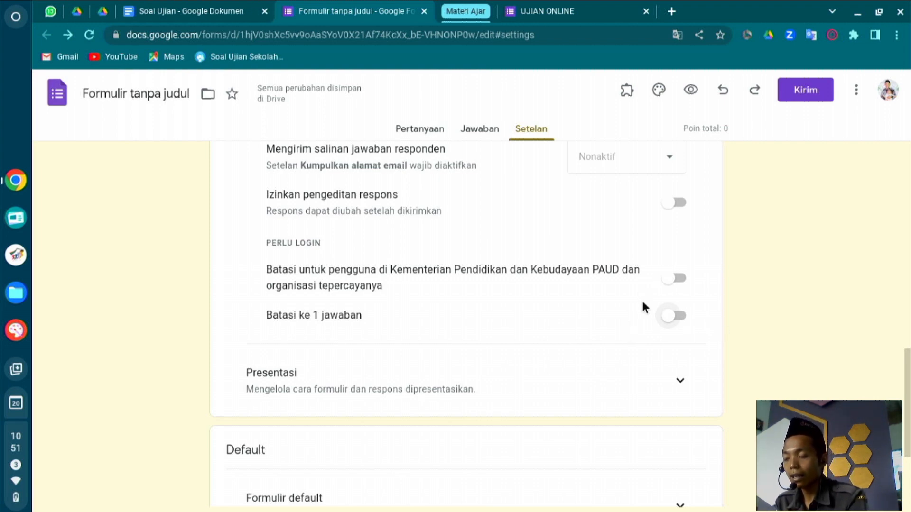
click(677, 317)
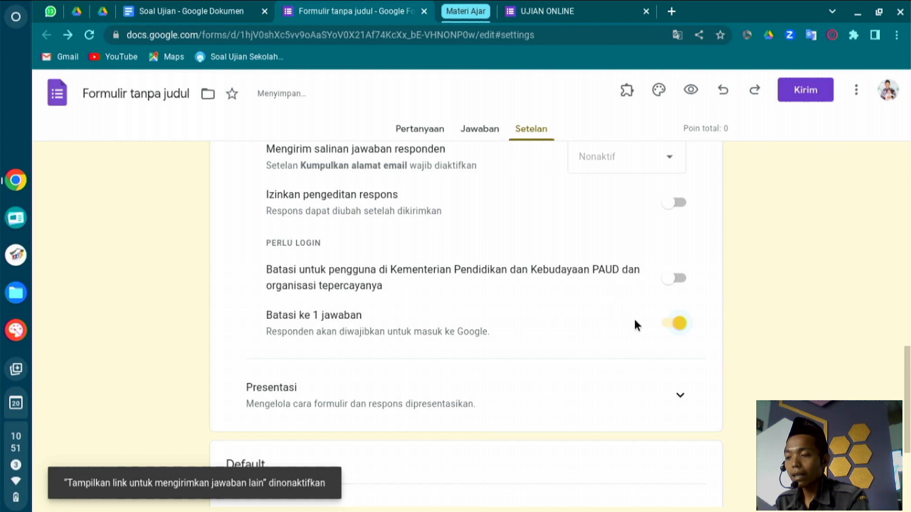
click(667, 324)
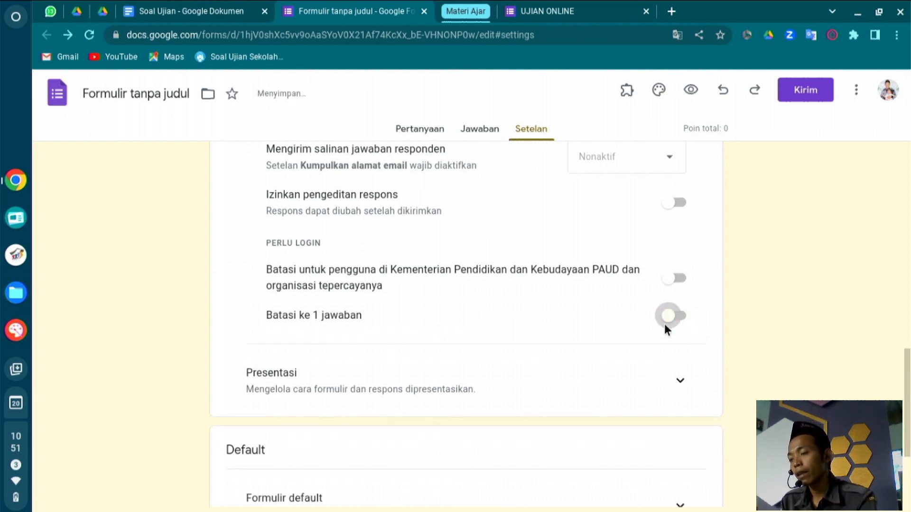
click(680, 399)
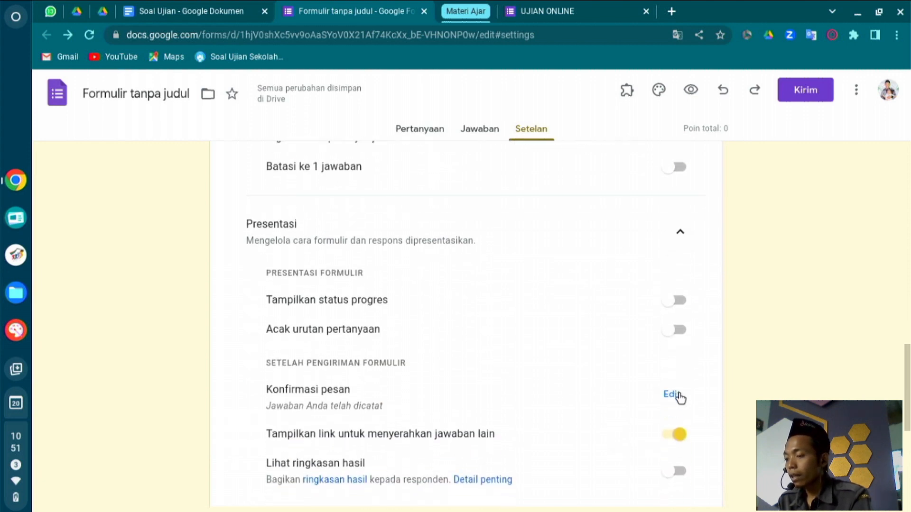
Switch on 'Acak urutan pertanyaan' to shuffle the question order.
scroll(664, 394, down, 3)
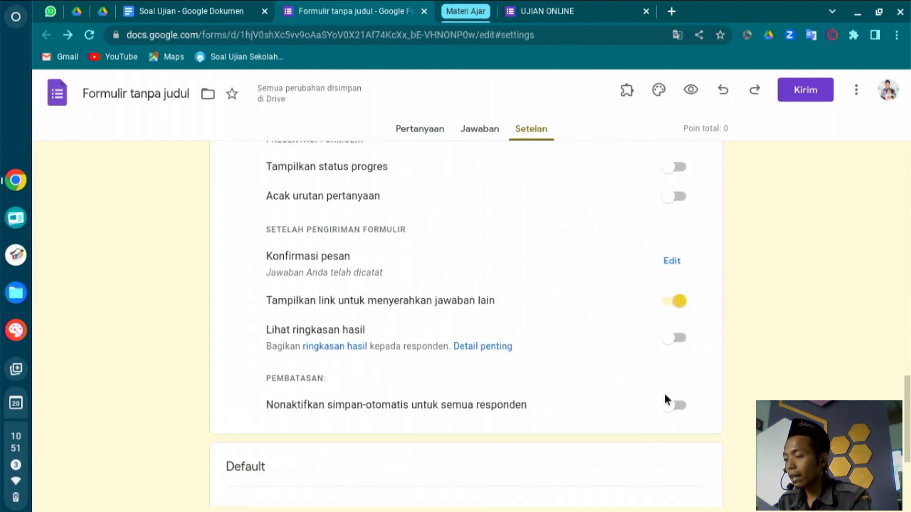
scroll(665, 394, up, 2)
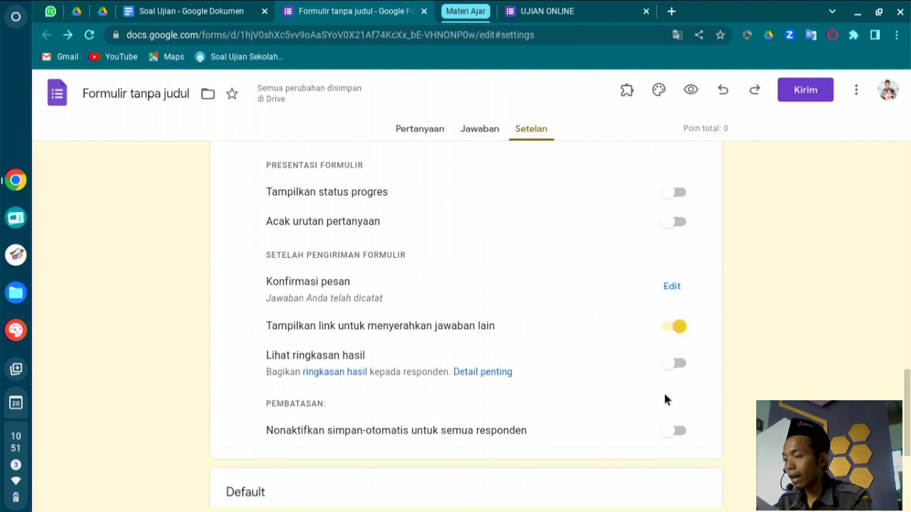
drag(261, 225, 413, 218)
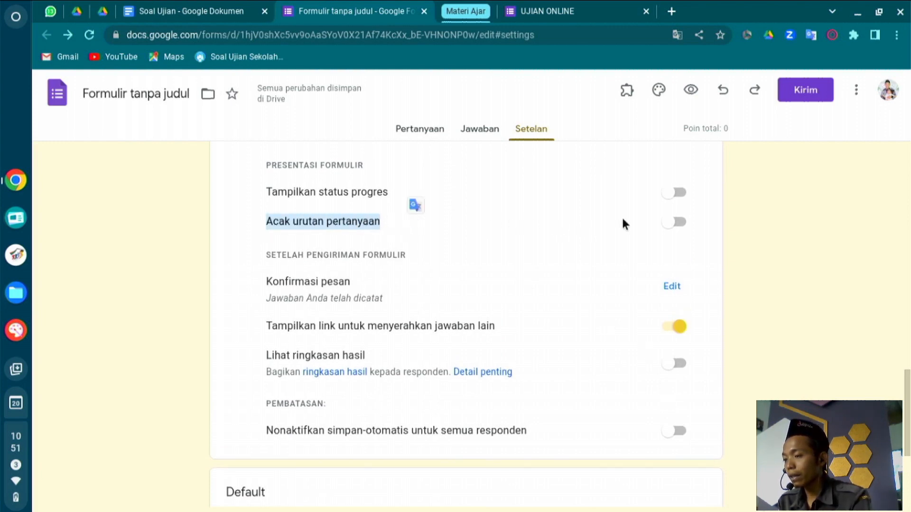
click(682, 223)
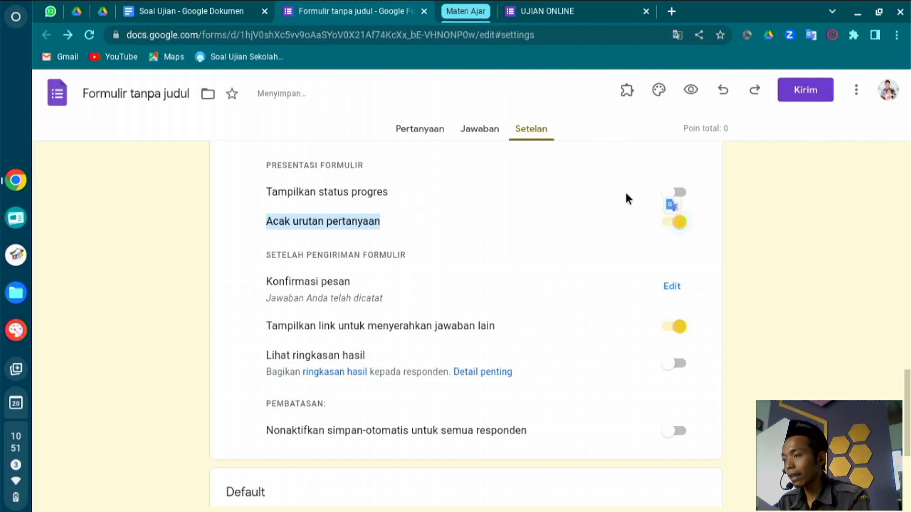
Check the live UJIAN ONLINE quiz, then return to the Formulir tanpa judul settings.
click(533, 2)
scroll(440, 263, down, 8)
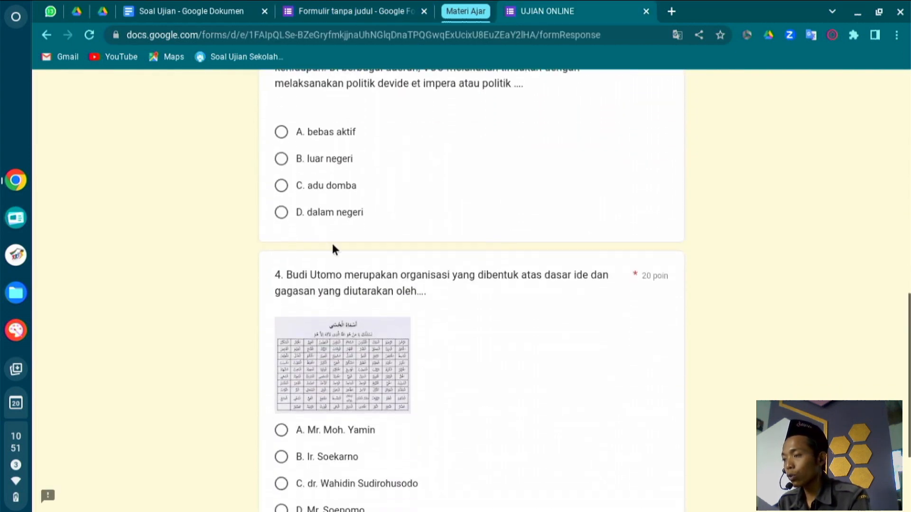
scroll(334, 248, up, 12)
click(313, 10)
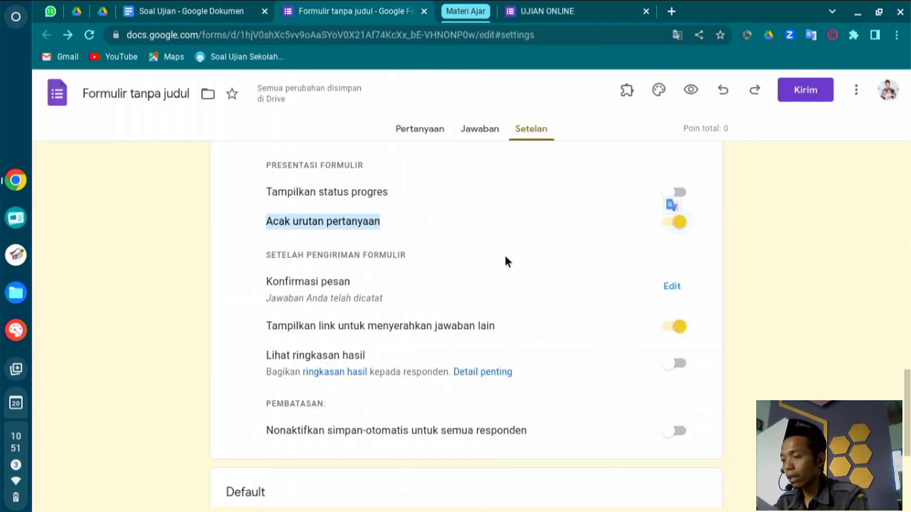
scroll(606, 336, down, 4)
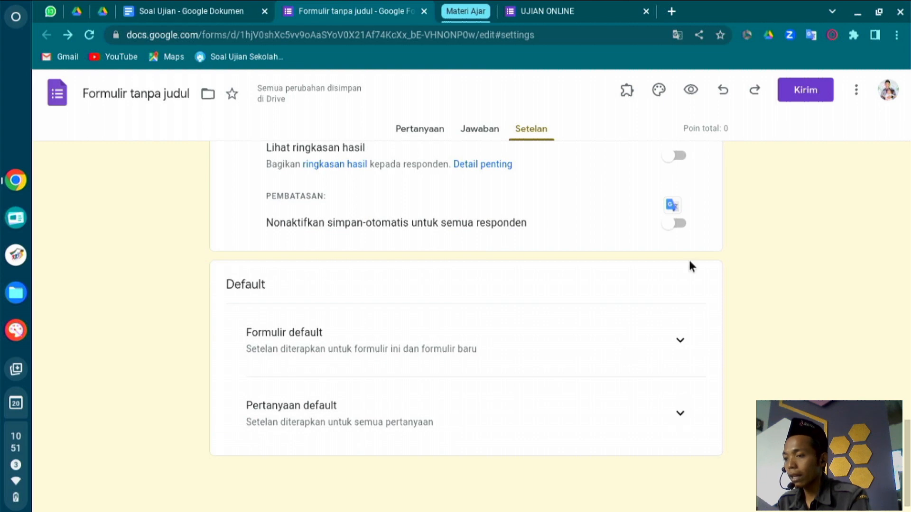
scroll(688, 263, up, 10)
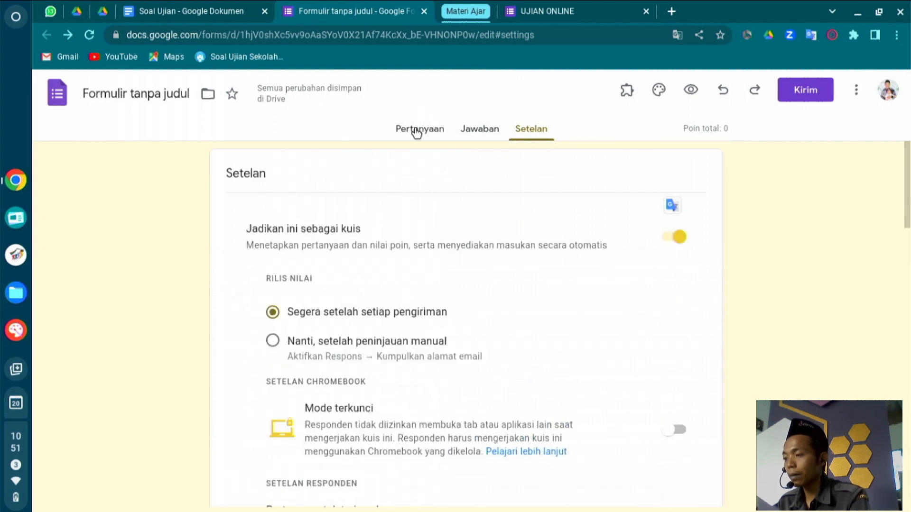
Go back to the Pertanyaan view showing the 'Peristiwa bangkitnya persatuan…' question with options A–D.
click(417, 130)
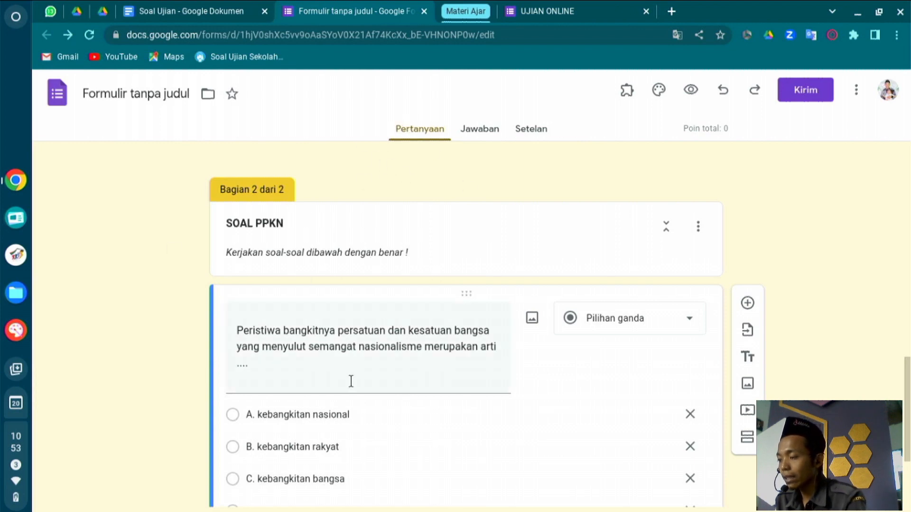
scroll(432, 406, down, 1)
scroll(432, 403, down, 3)
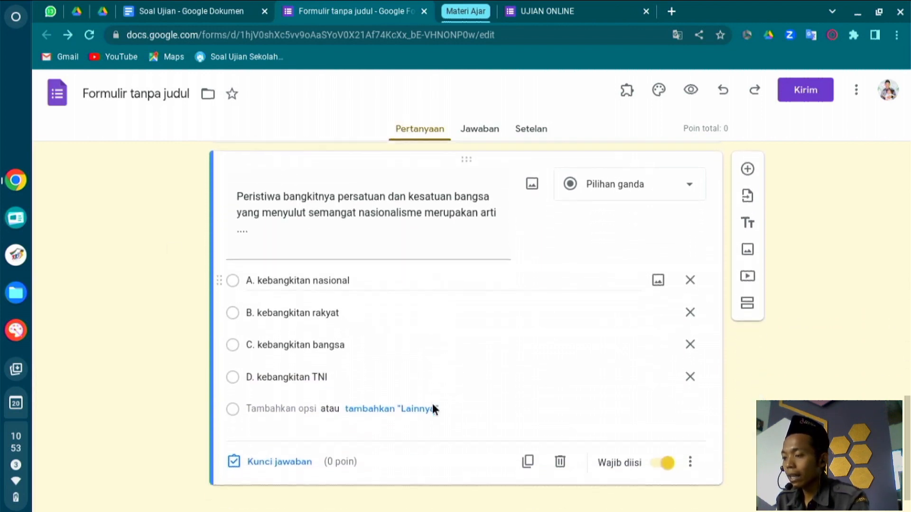
click(524, 336)
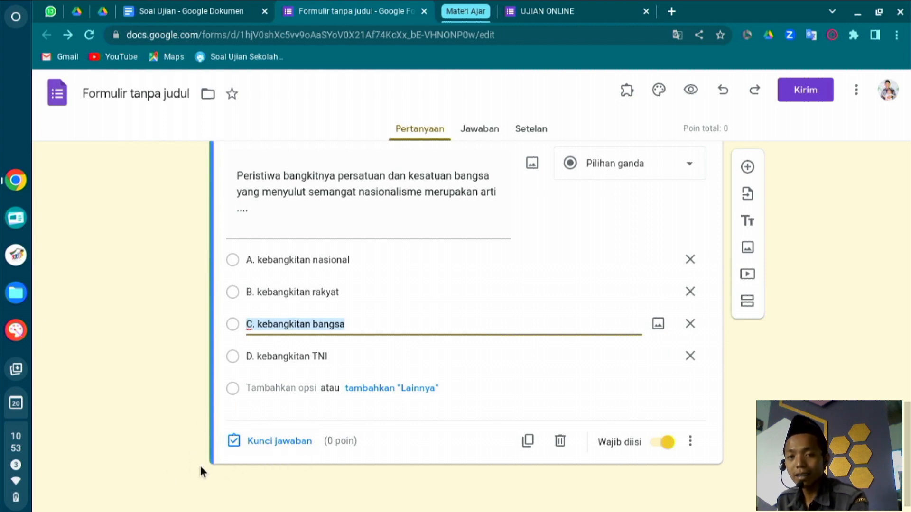
click(536, 133)
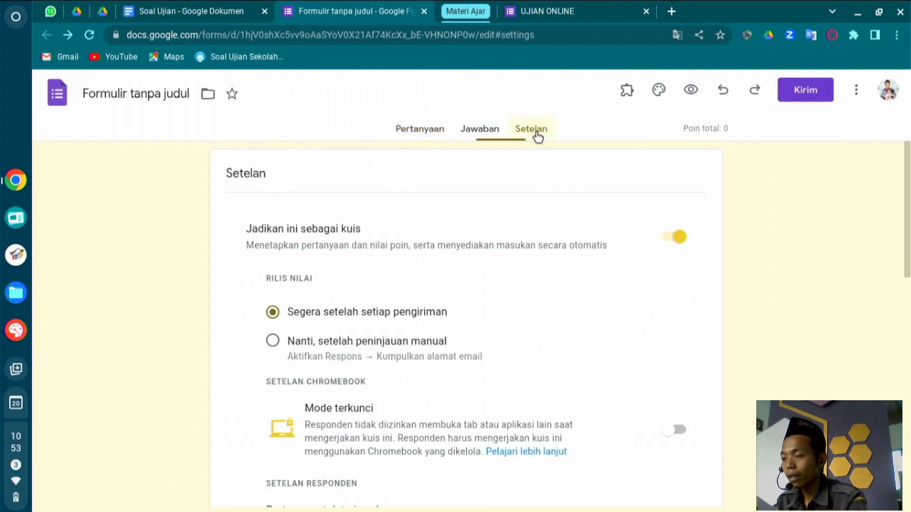
click(416, 137)
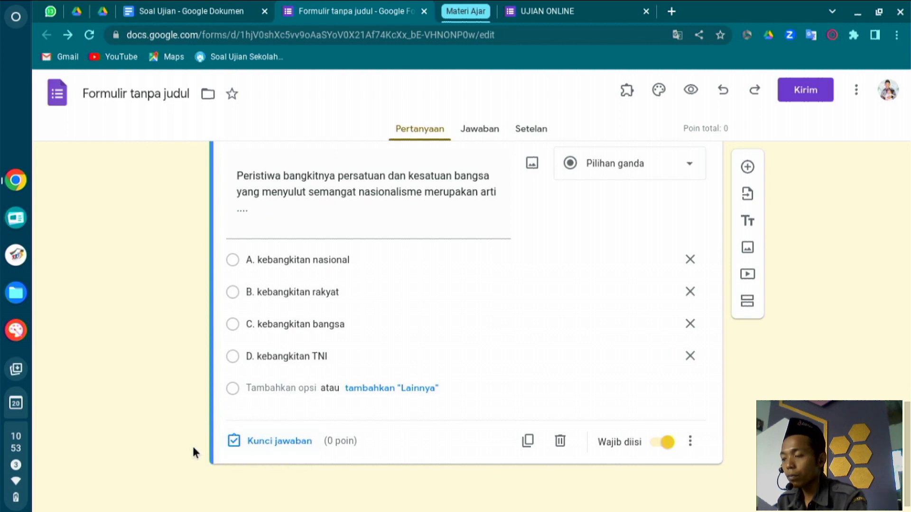
In the answer key, give the question 20 points and mark B. kebangkitan rakyat correct.
click(262, 444)
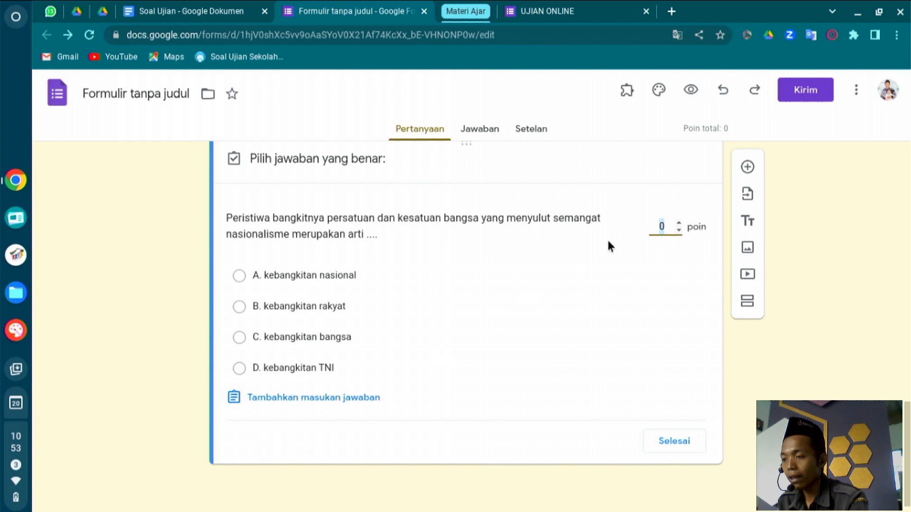
scroll(609, 243, up, 1)
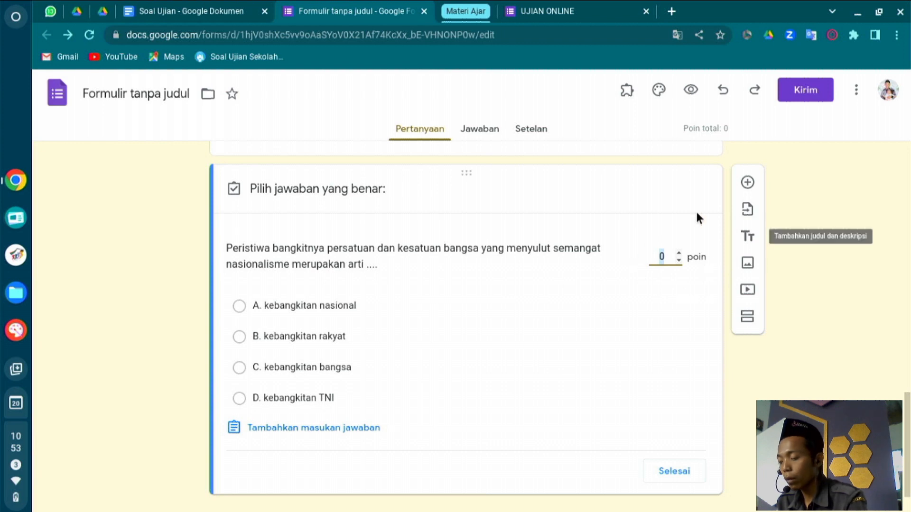
text(20)
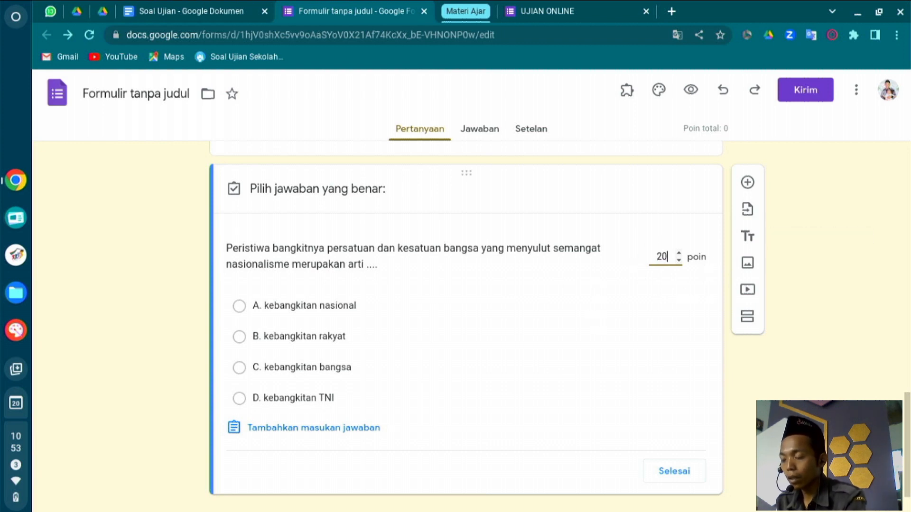
click(634, 259)
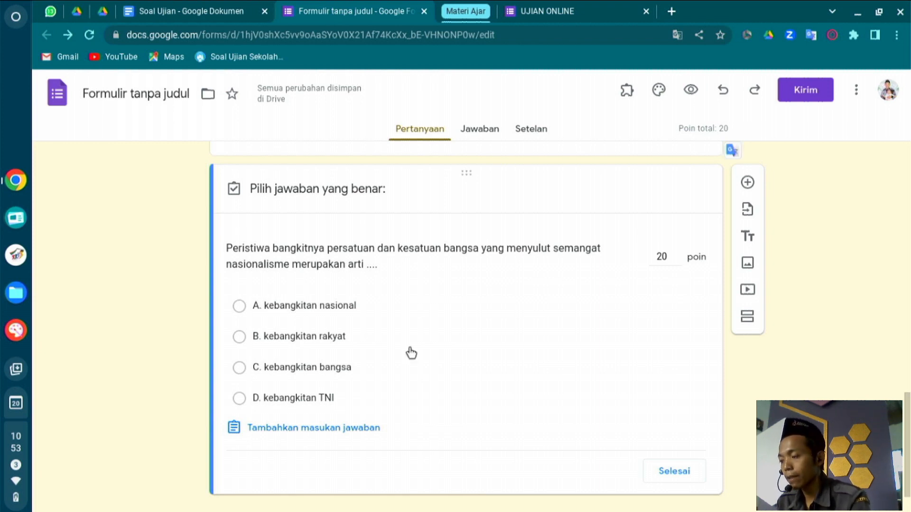
scroll(408, 354, down, 1)
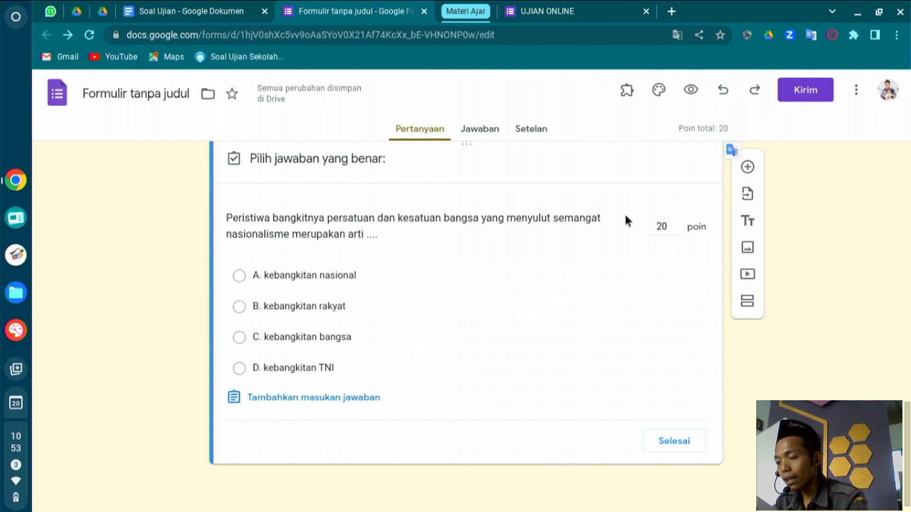
double_click(662, 227)
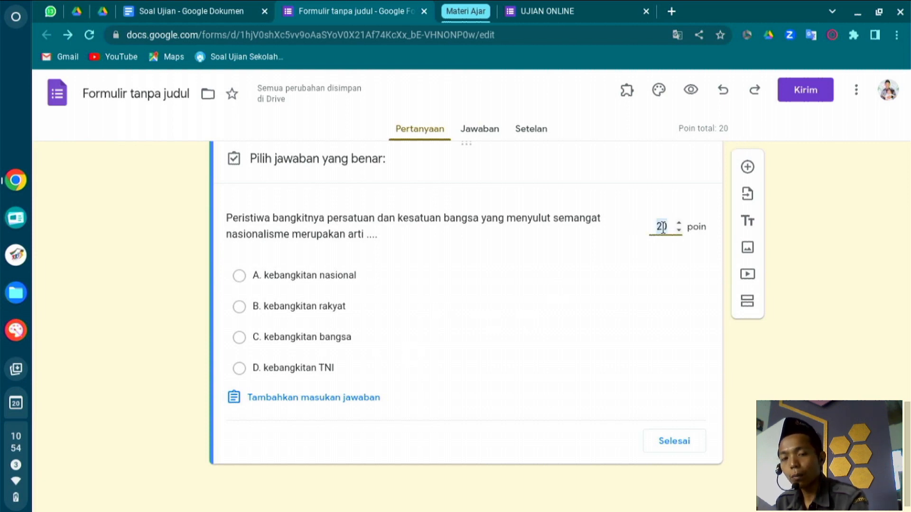
click(239, 307)
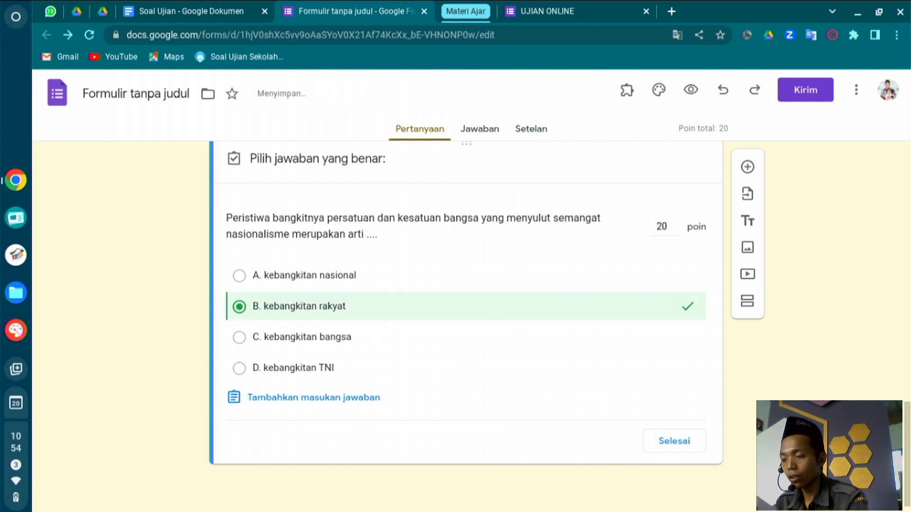
click(664, 446)
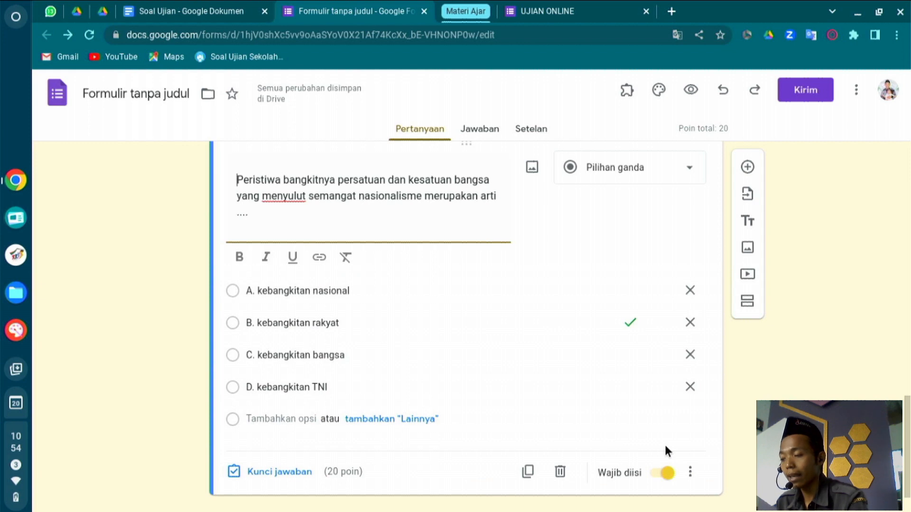
scroll(665, 447, down, 1)
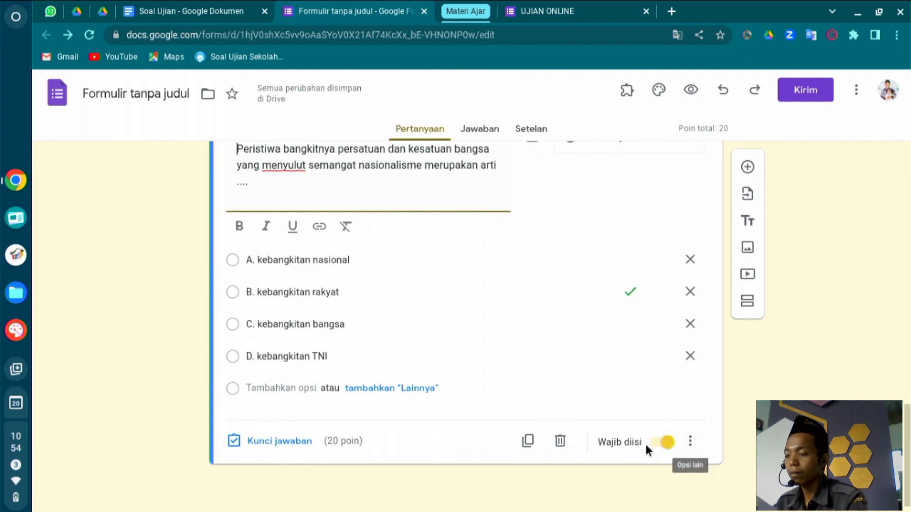
scroll(582, 407, up, 3)
scroll(583, 407, down, 3)
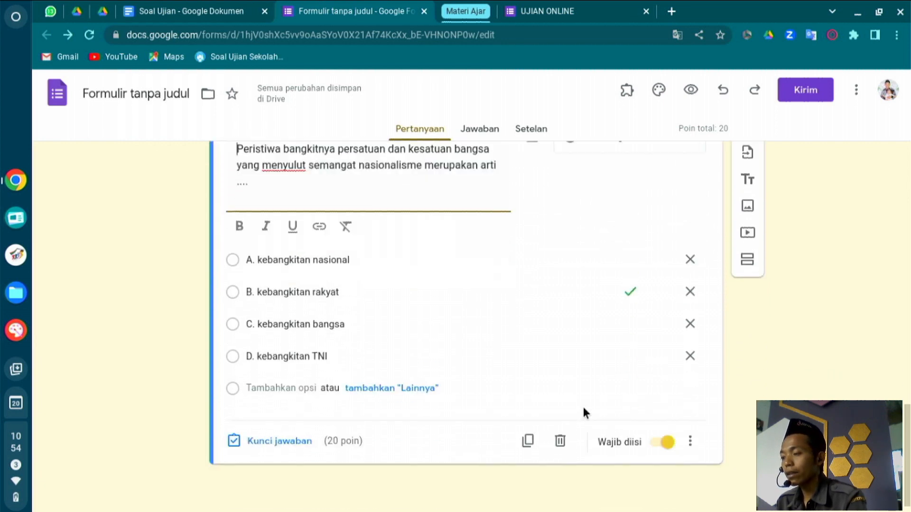
scroll(578, 387, up, 3)
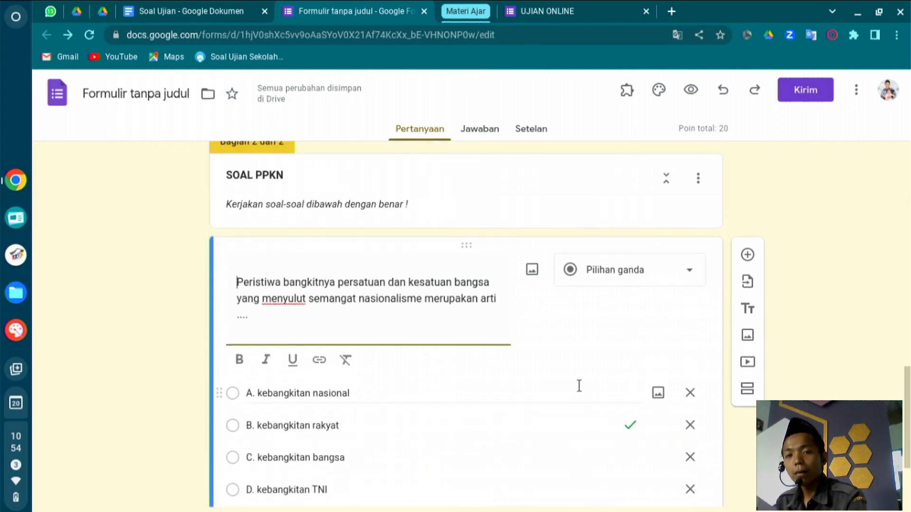
scroll(578, 386, down, 3)
Copy the web address of the Kompas 'Persatuan dan Kesatuan' image and return to the form.
scroll(577, 383, up, 3)
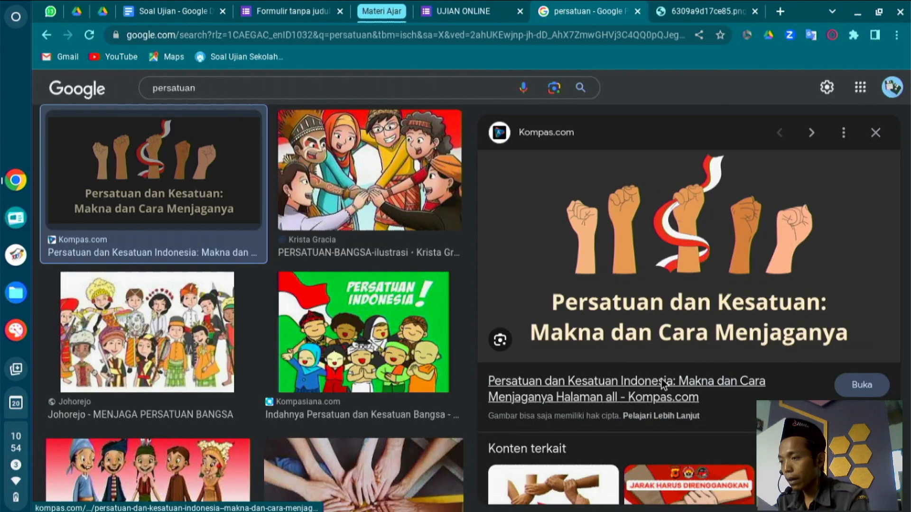
click(659, 6)
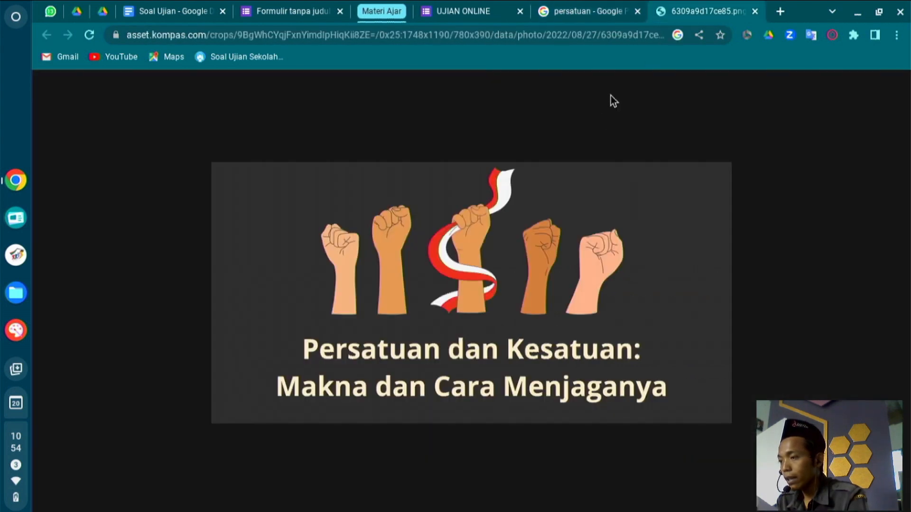
click(701, 34)
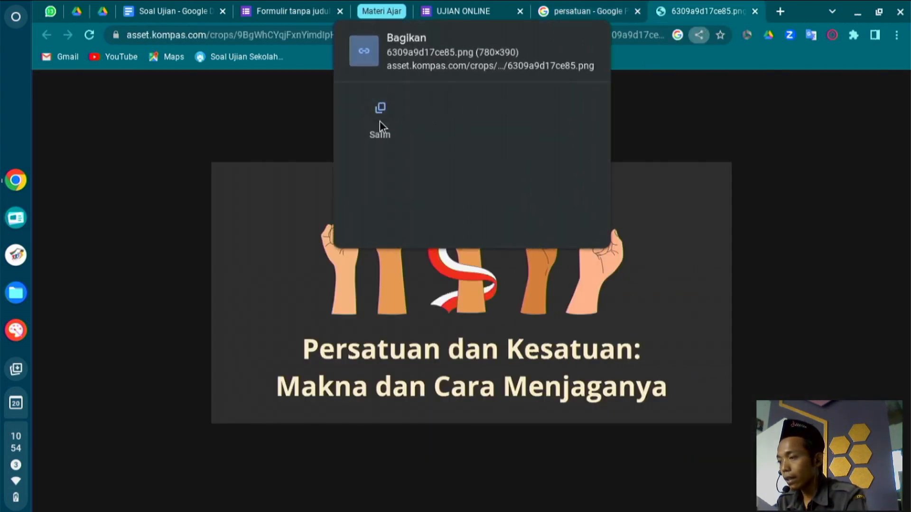
click(380, 122)
click(295, 10)
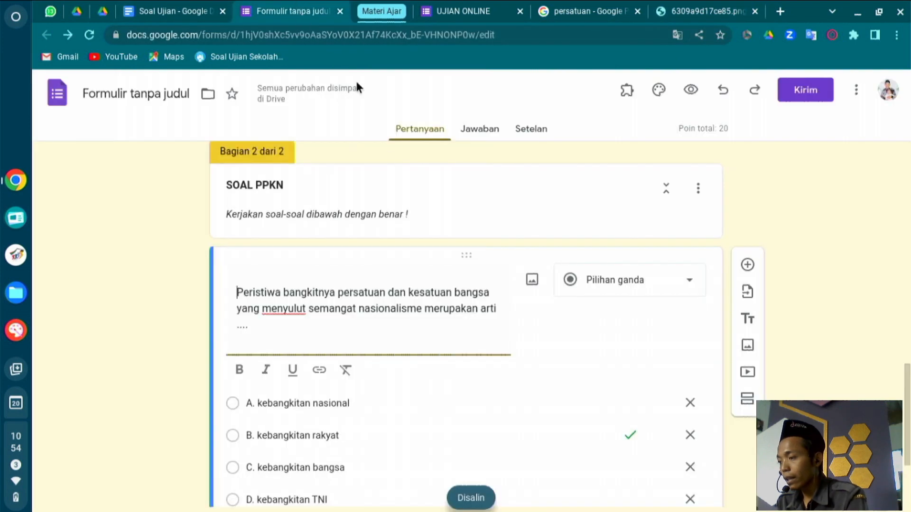
Insert the 'Persatuan dan Kesatuan' image into the first question by pasting its URL via 'Melalui URL'.
click(528, 280)
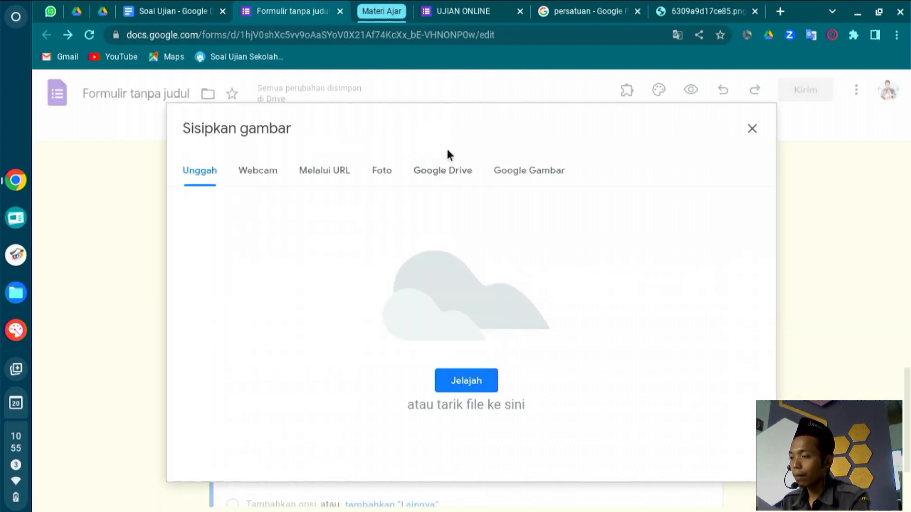
click(347, 184)
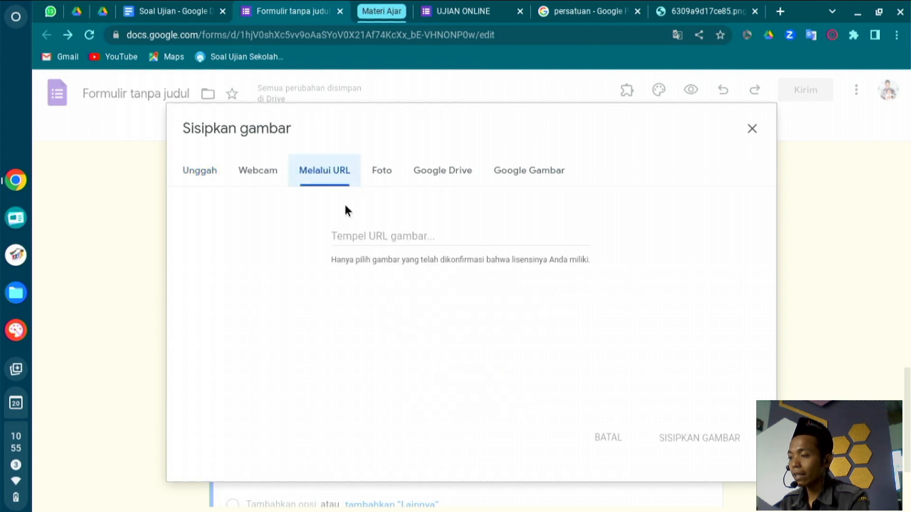
click(383, 232)
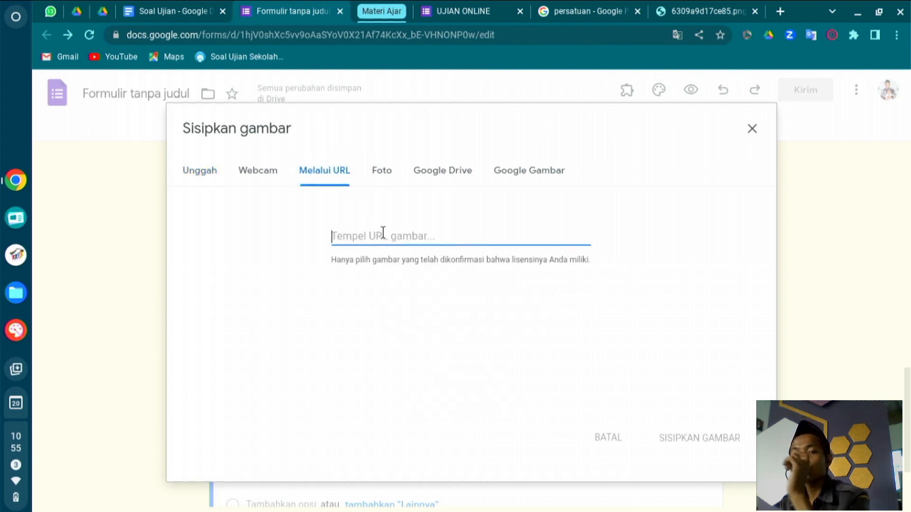
key(ctrl+v)
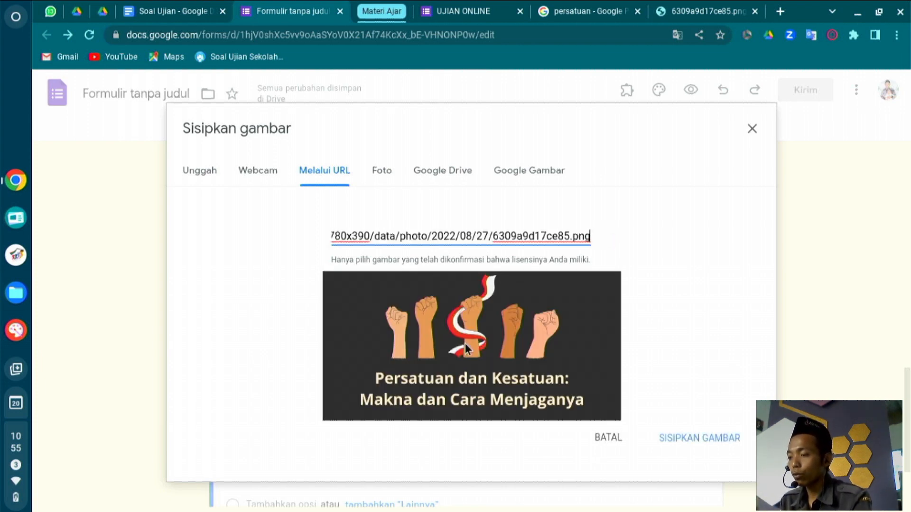
click(704, 436)
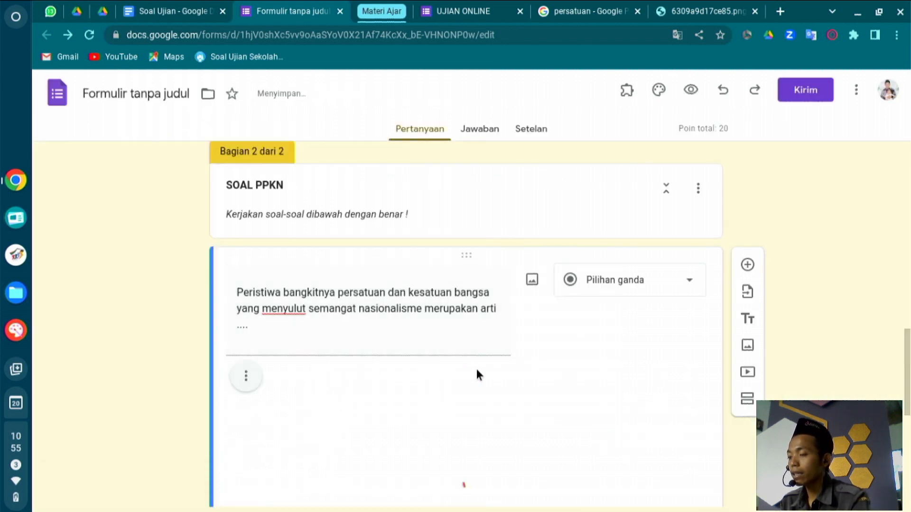
Shrink the 'Persatuan dan Kesatuan' picture in the first SOAL PPKN question.
click(483, 414)
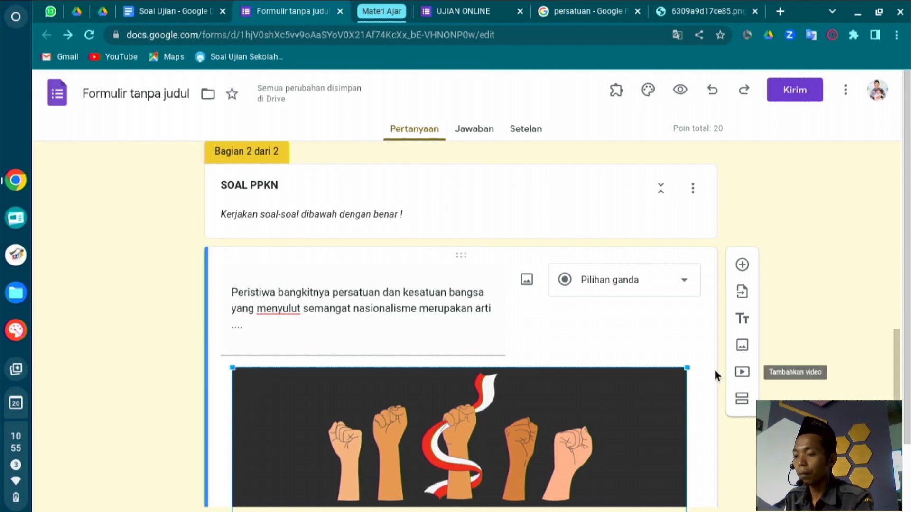
drag(686, 368, 484, 440)
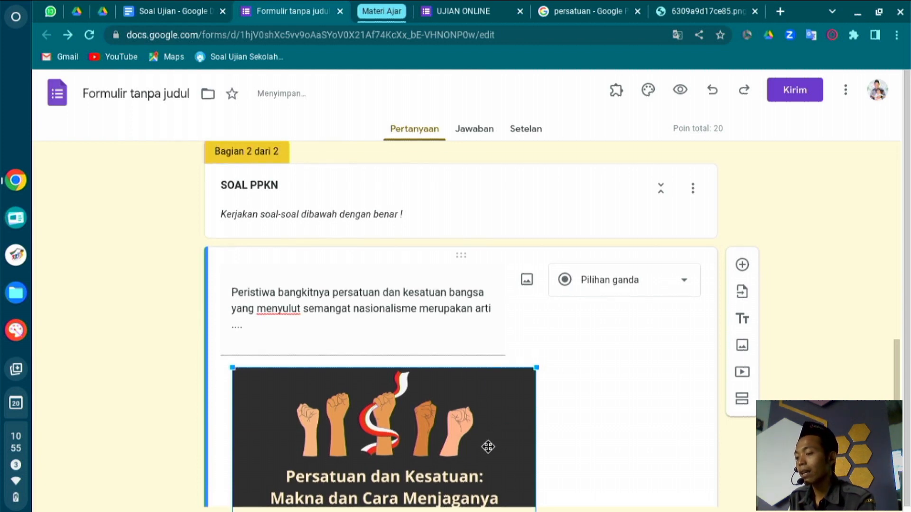
scroll(648, 420, down, 4)
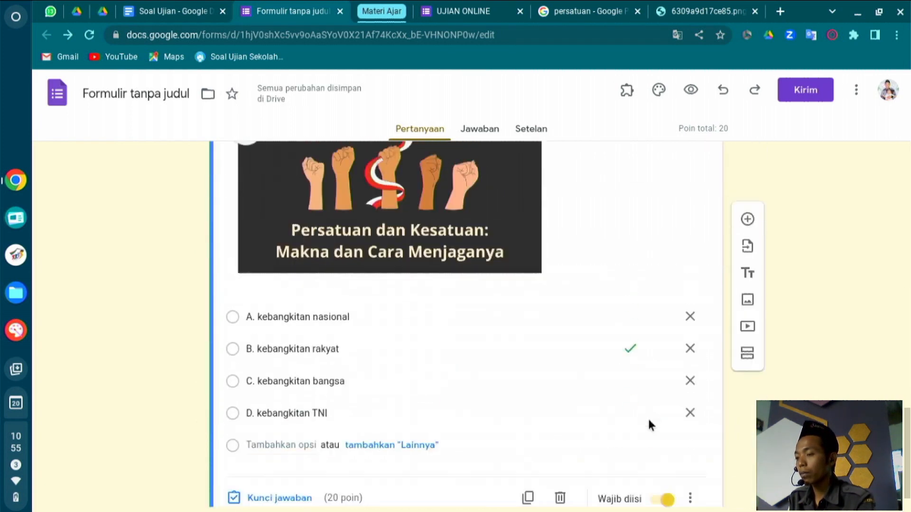
click(499, 301)
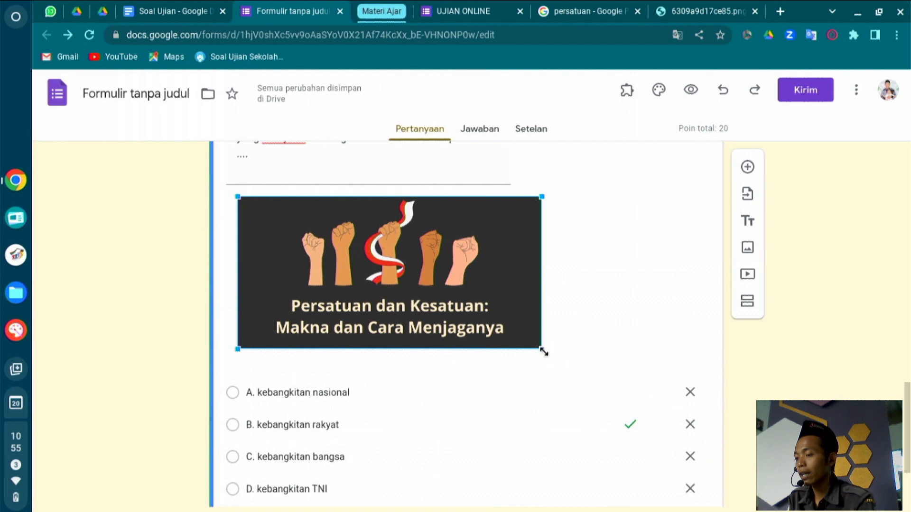
drag(544, 351, 471, 309)
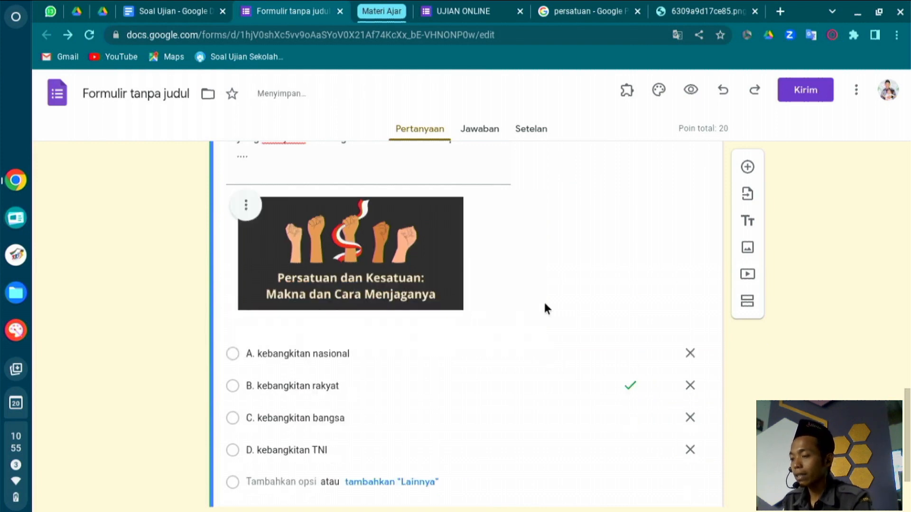
Add a new blank multiple-choice question below the first question.
scroll(545, 308, down, 2)
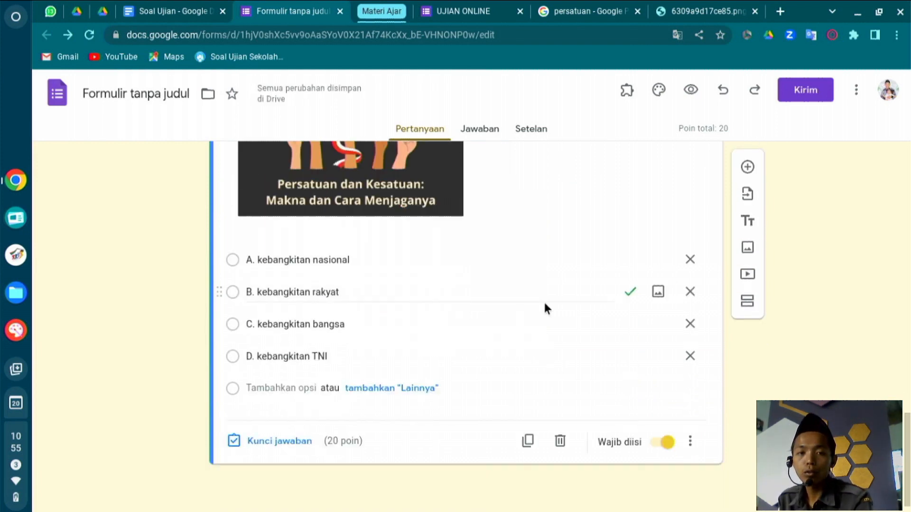
scroll(545, 308, up, 3)
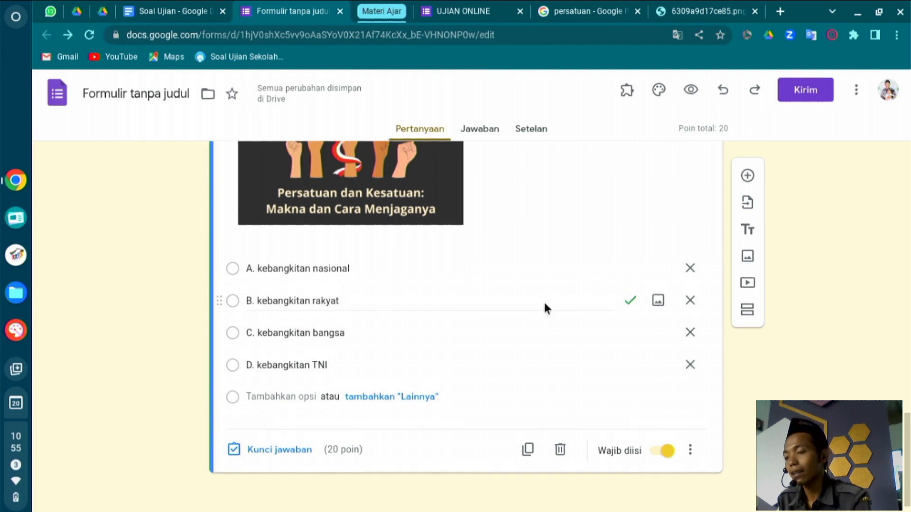
scroll(545, 308, down, 3)
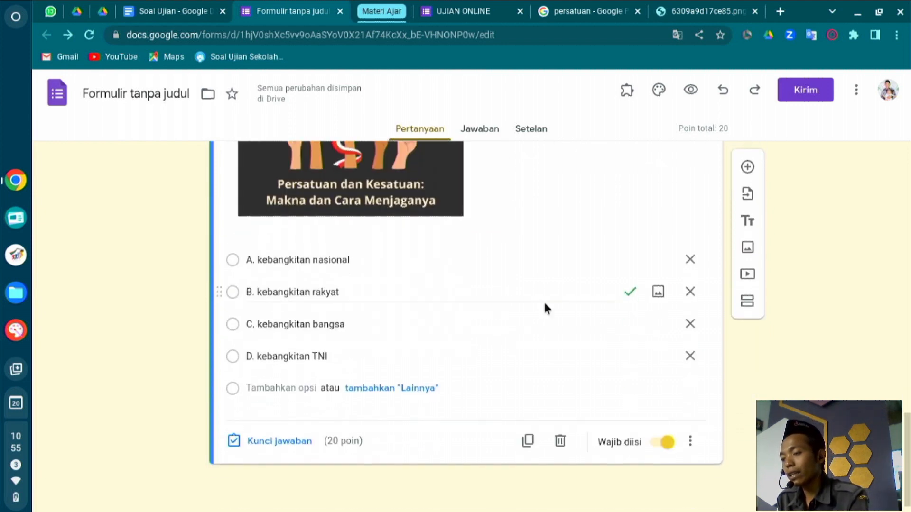
click(747, 166)
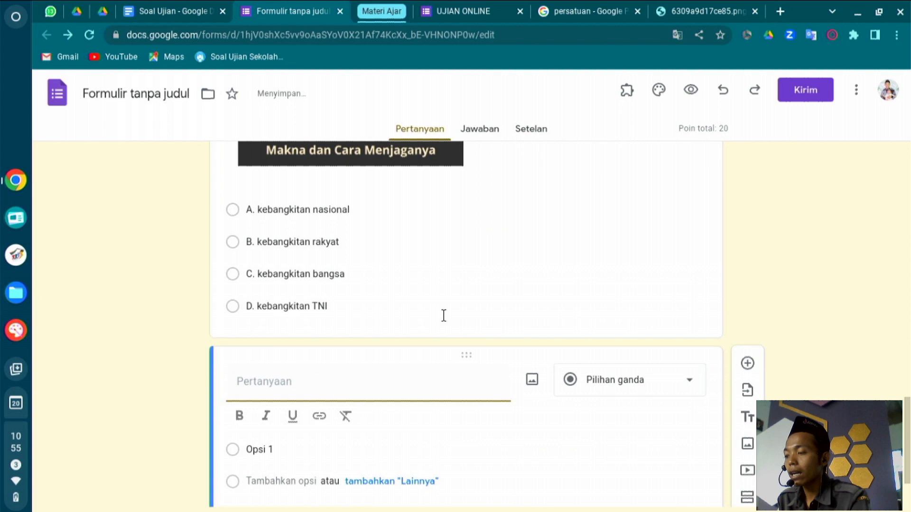
Paste the VOC devide et impera question text from Soal Ujian into the new question.
click(173, 10)
click(298, 2)
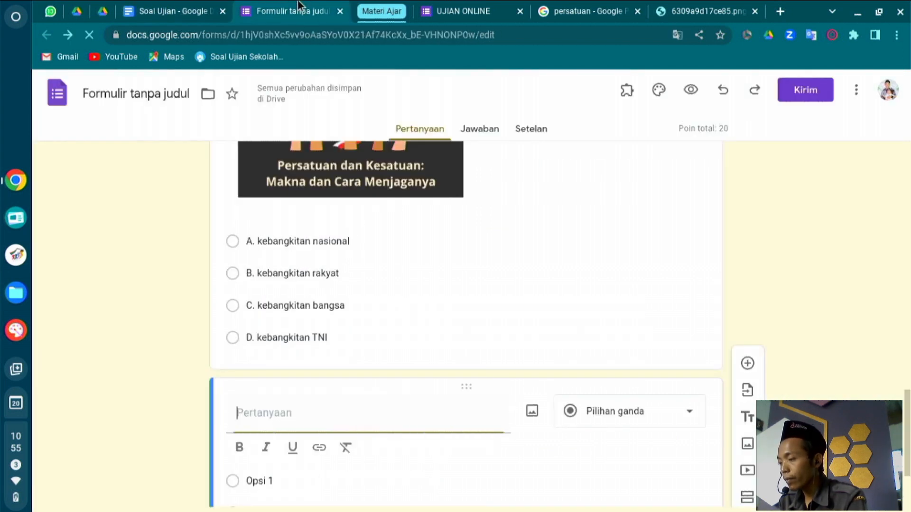
text(Sejak VOC berdiri, dimulailah berbagai bentuk kekerasan yang menimpa rakyat Indonesia. Penderitaan rakyat Indonesia terjadi dalam berbagai segi kehidupan. Di berbagai daerah, VOC melakukan tindakan dengan melaksanakan politik devide et impera atau politik ....)
scroll(240, 365, down, 4)
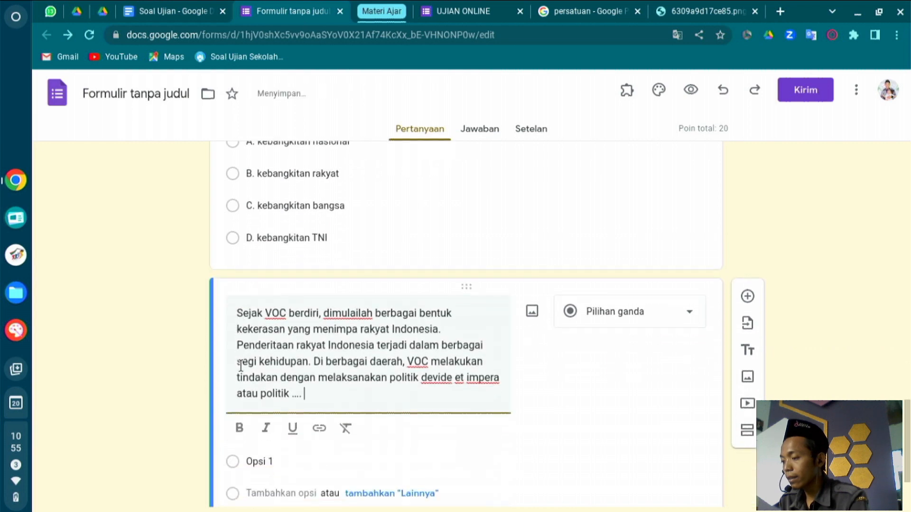
Paste options A. bebas aktif, B. luar negeri, C. adu domba, D. dalam negeri as answer choices.
click(170, 9)
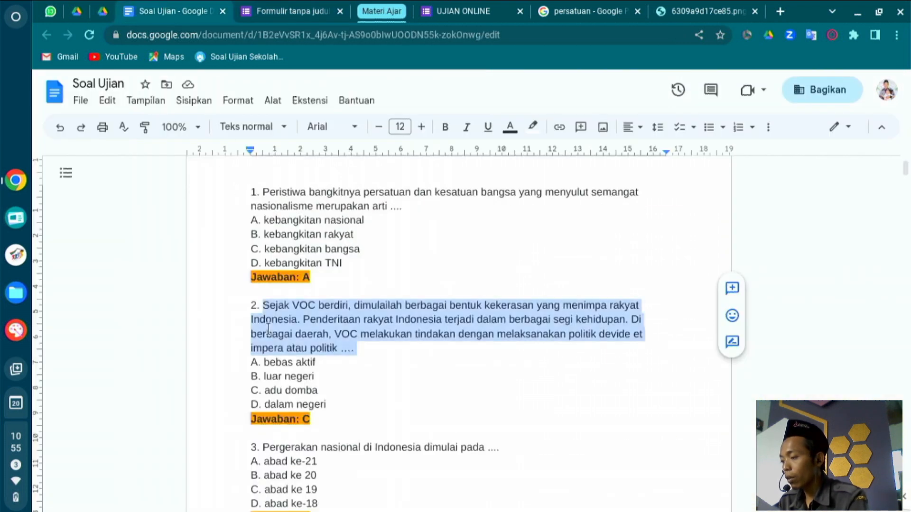
scroll(271, 341, down, 1)
drag(249, 203, 325, 242)
key(ctrl+c)
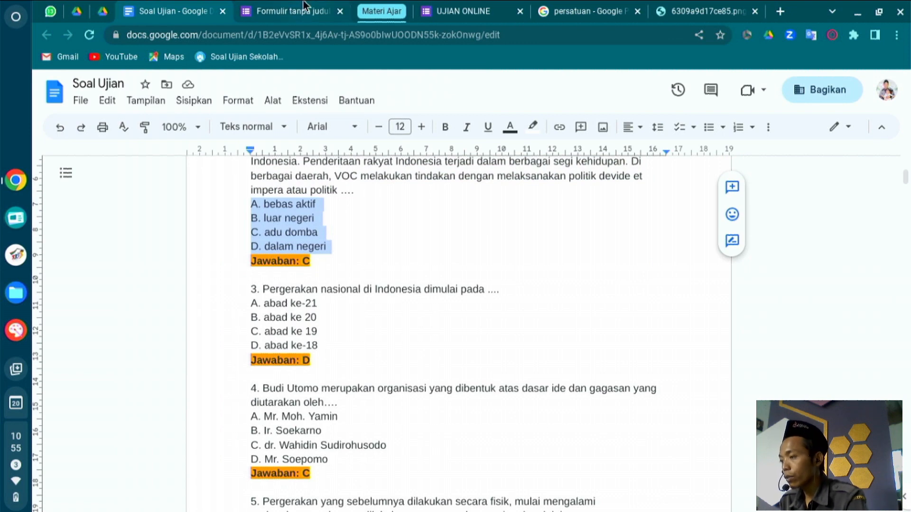
click(303, 6)
click(279, 364)
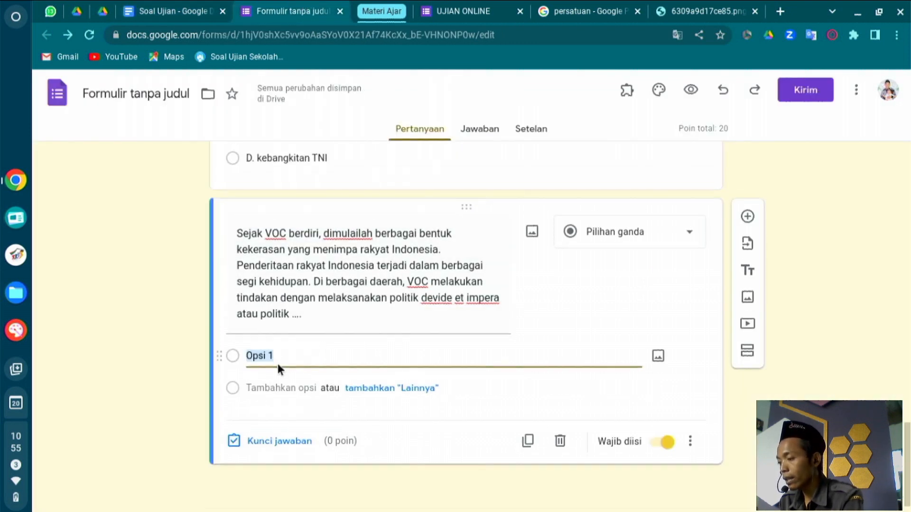
key(ctrl+v)
scroll(278, 364, down, 2)
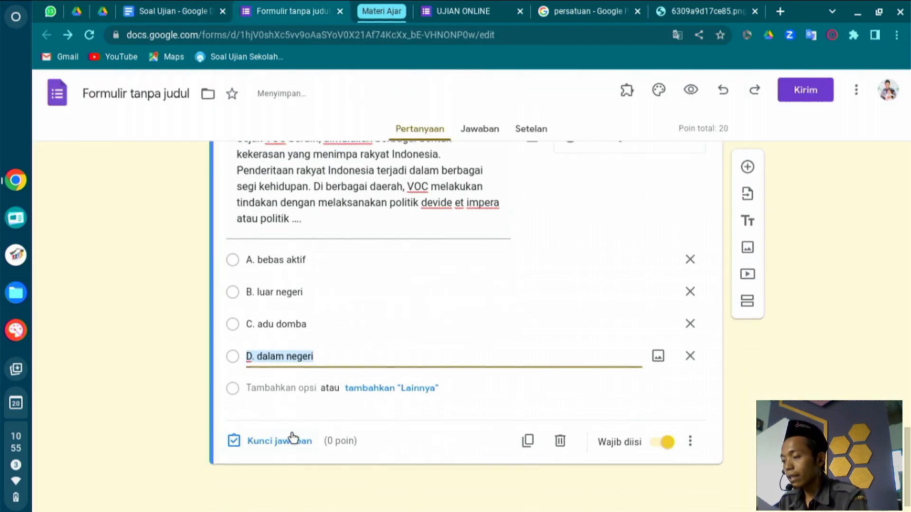
Set the VOC question's answer key to C. adu domba, worth 20 points.
click(258, 450)
text(20)
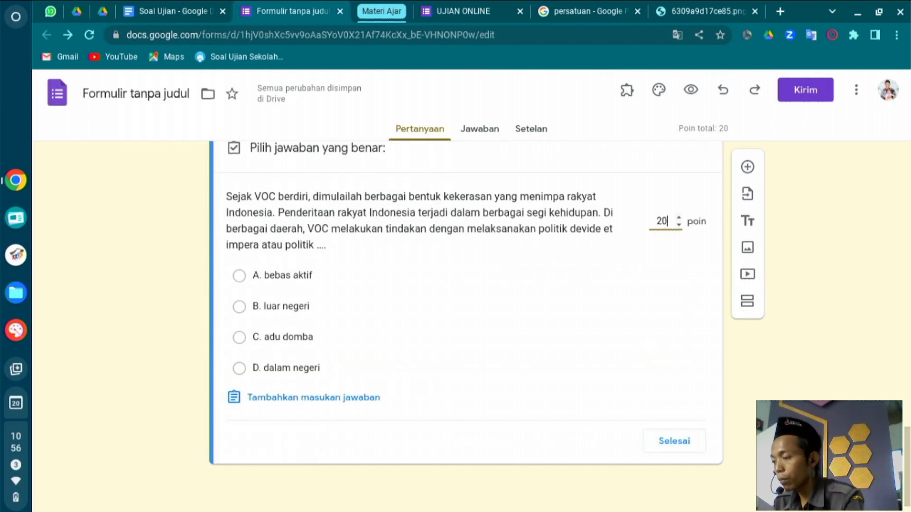
click(264, 340)
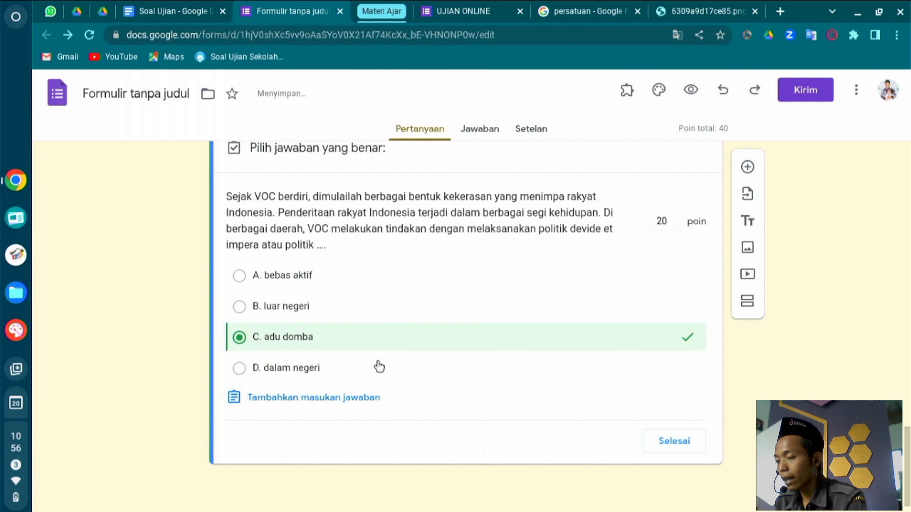
click(688, 443)
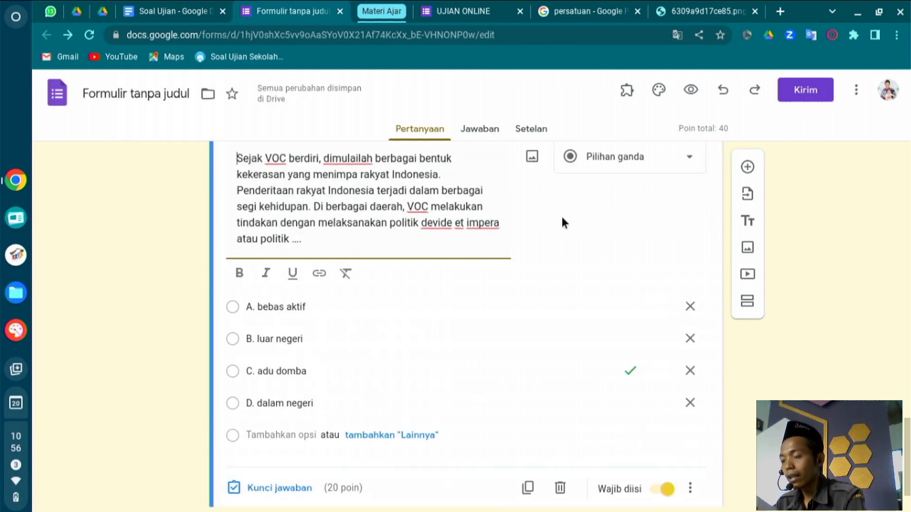
click(531, 158)
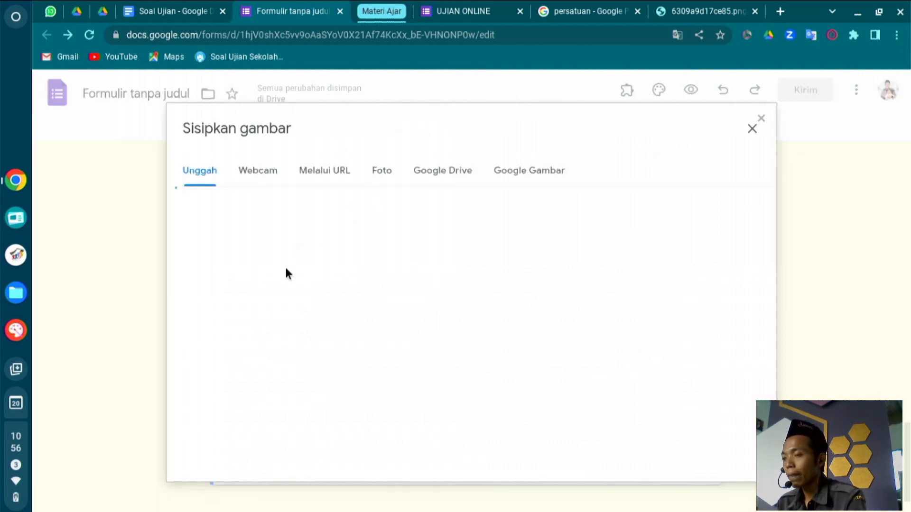
Upload the yellow K logo image from the Download folder into the VOC question.
click(706, 4)
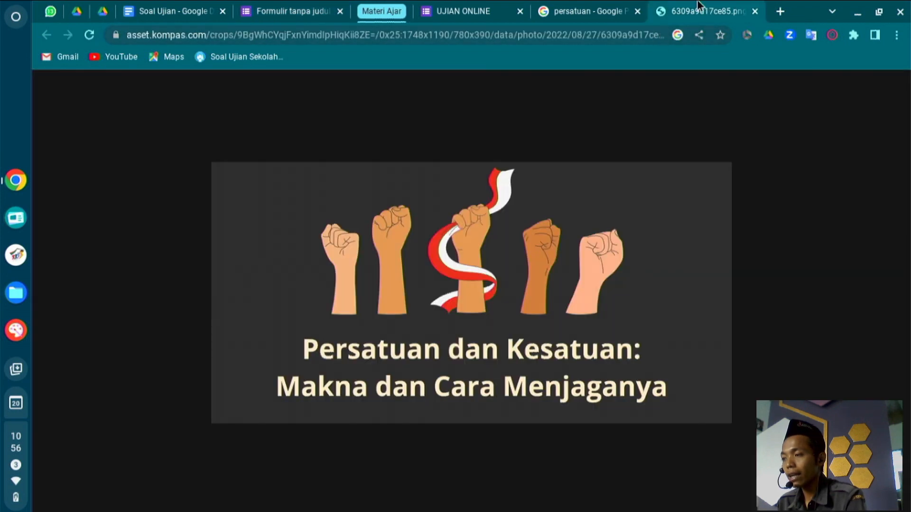
click(256, 6)
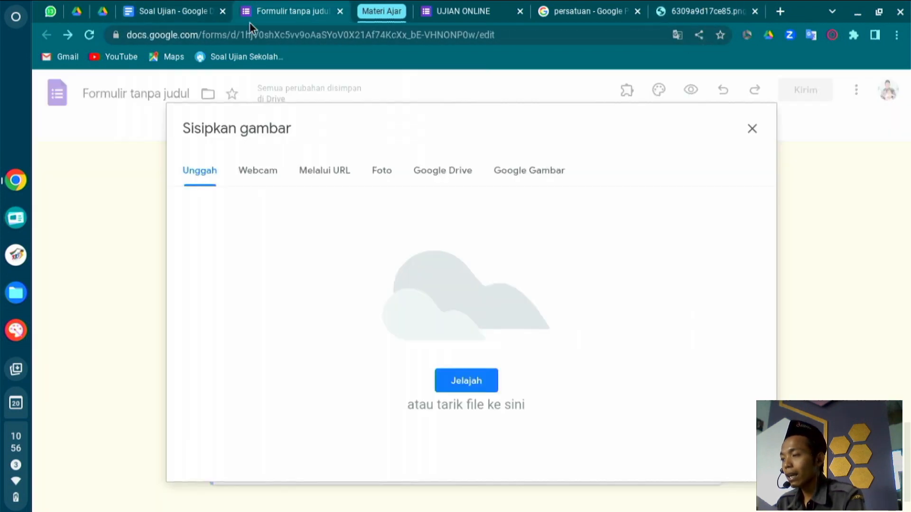
click(483, 387)
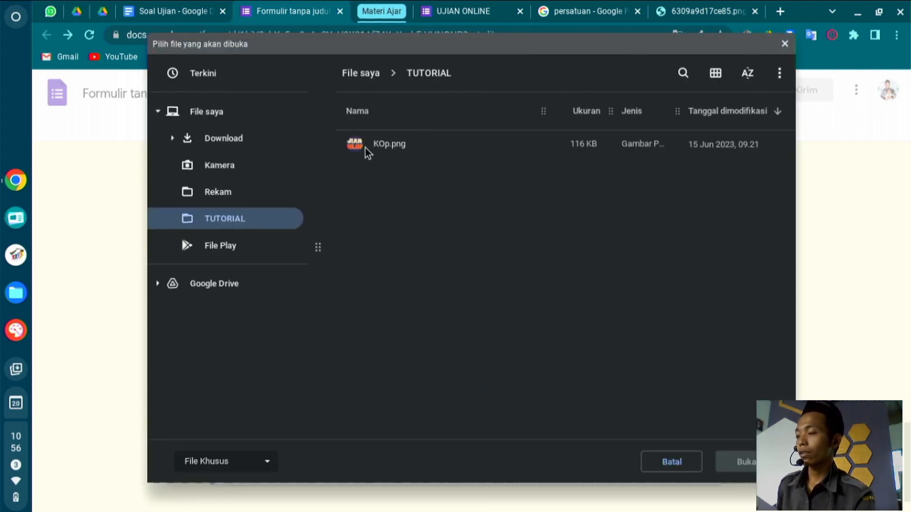
click(248, 142)
scroll(385, 332, down, 5)
double_click(385, 399)
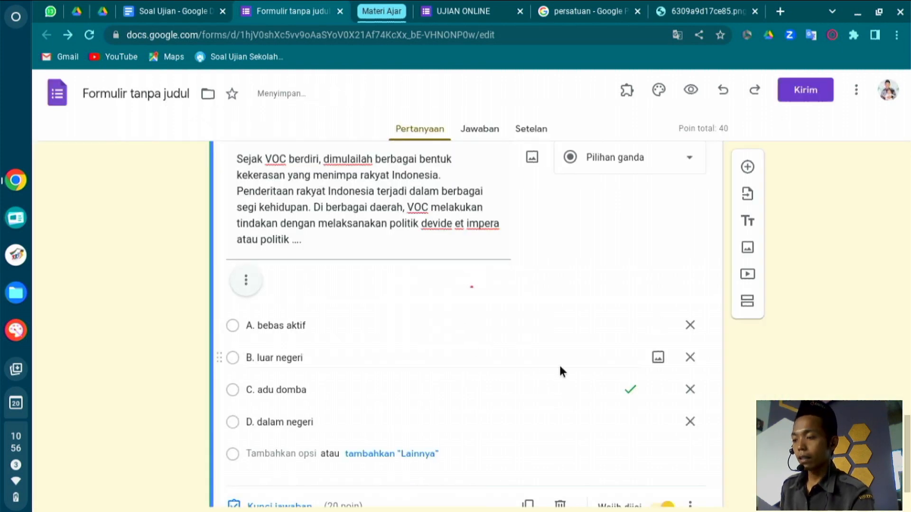
Shrink the inserted K logo picture to a small size.
click(511, 388)
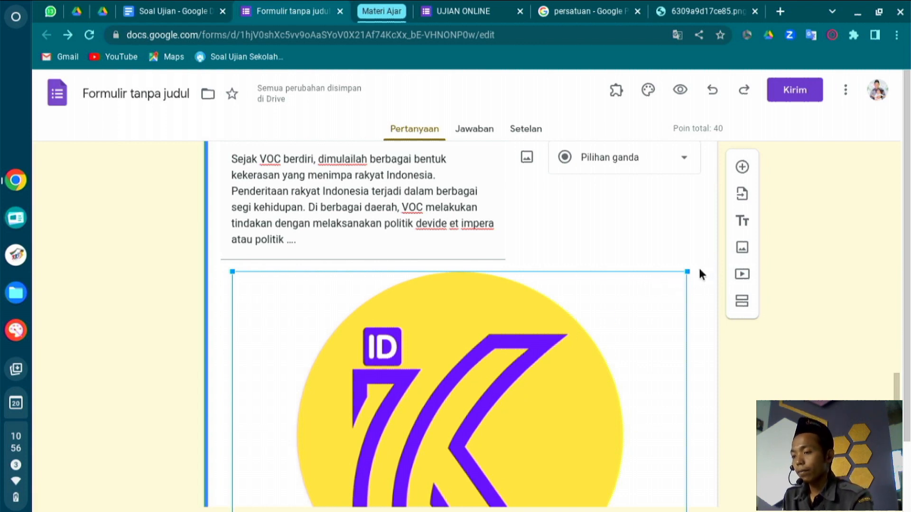
drag(691, 269, 382, 458)
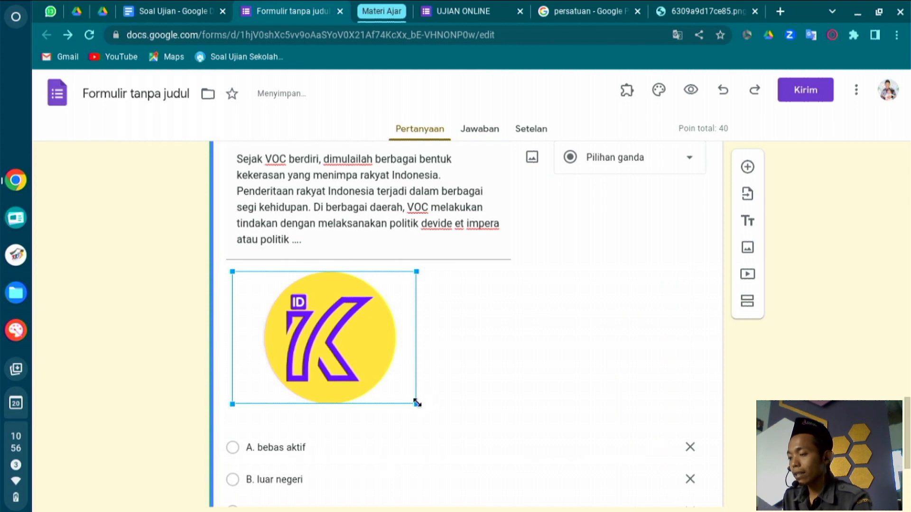
drag(417, 403, 365, 366)
click(624, 308)
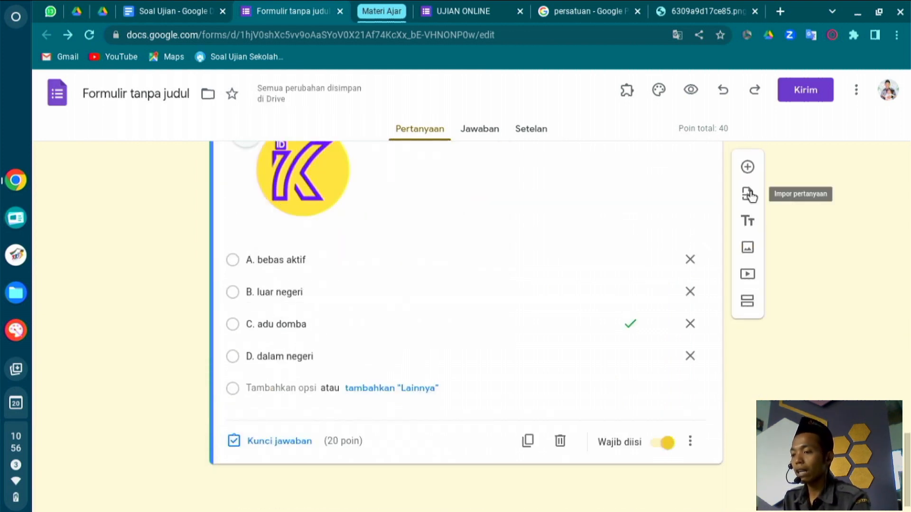
Add a new question and paste the Budi Utomo question text from Soal Ujian into it.
click(748, 168)
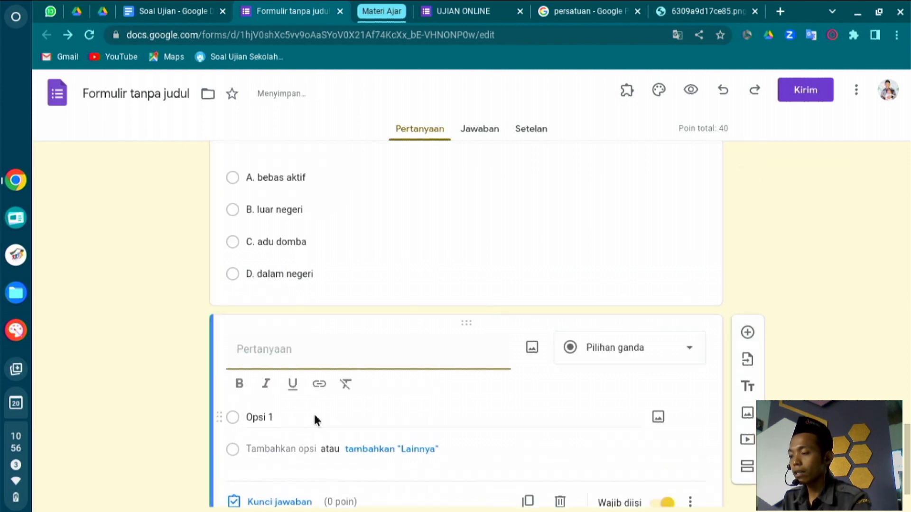
click(176, 10)
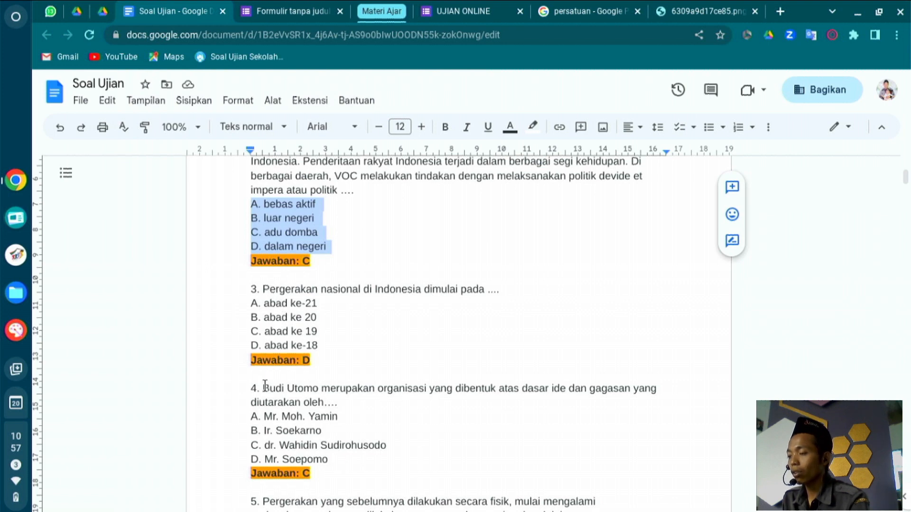
drag(264, 388, 353, 398)
key(ctrl+c)
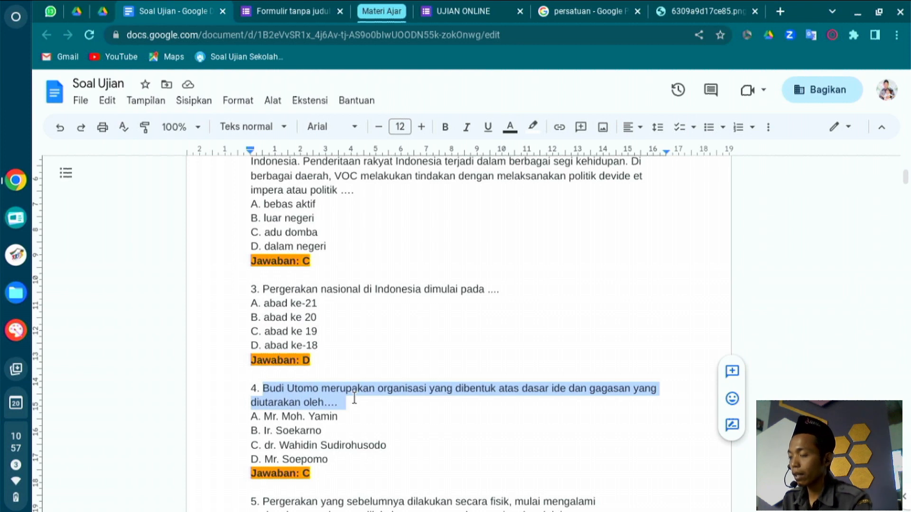
click(292, 10)
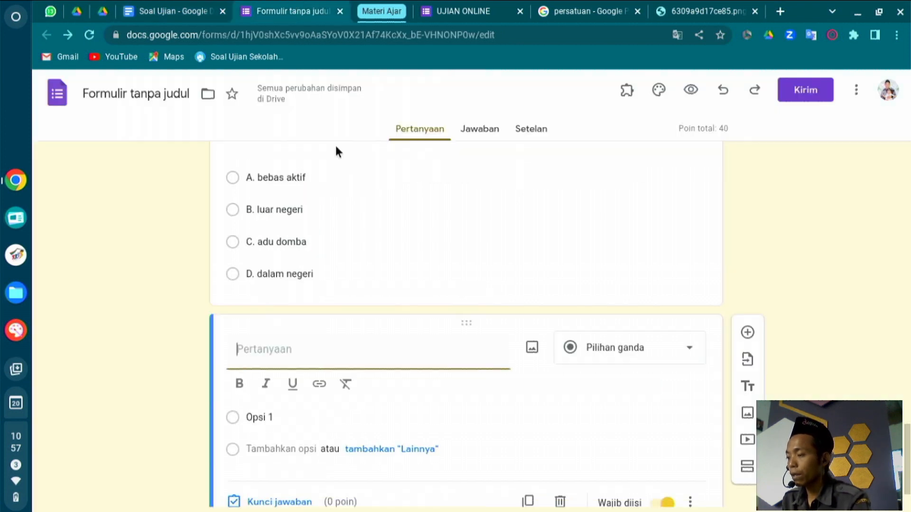
key(ctrl+v)
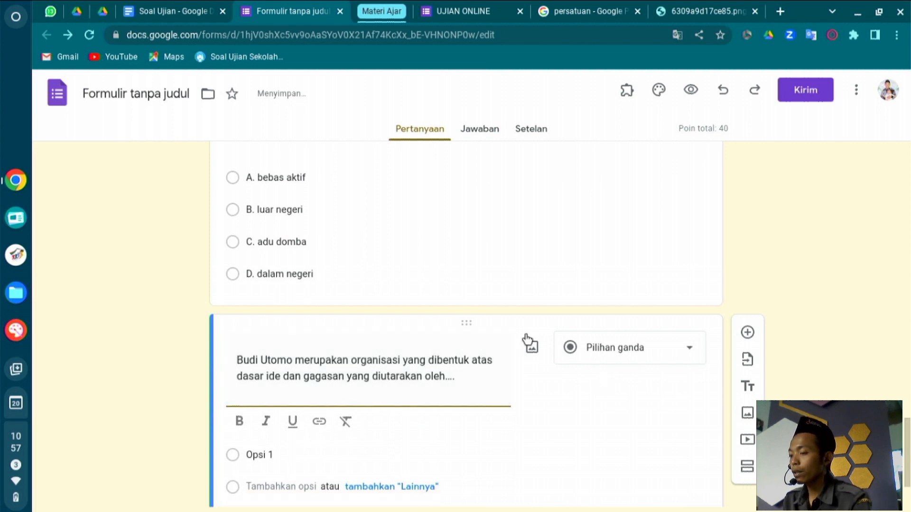
scroll(494, 376, down, 1)
scroll(493, 373, down, 1)
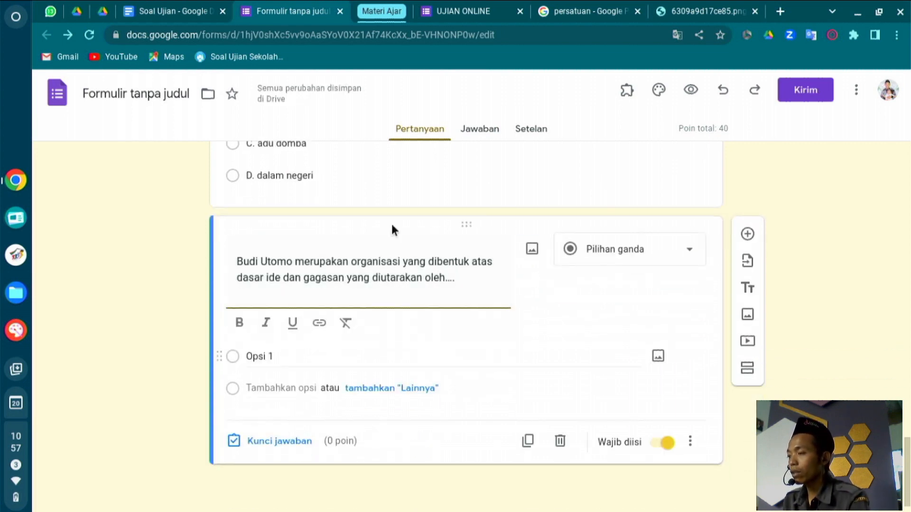
Paste options A. Mr. Moh. Yamin through D. Mr. Soepomo as the answer choices.
click(190, 11)
scroll(333, 318, down, 1)
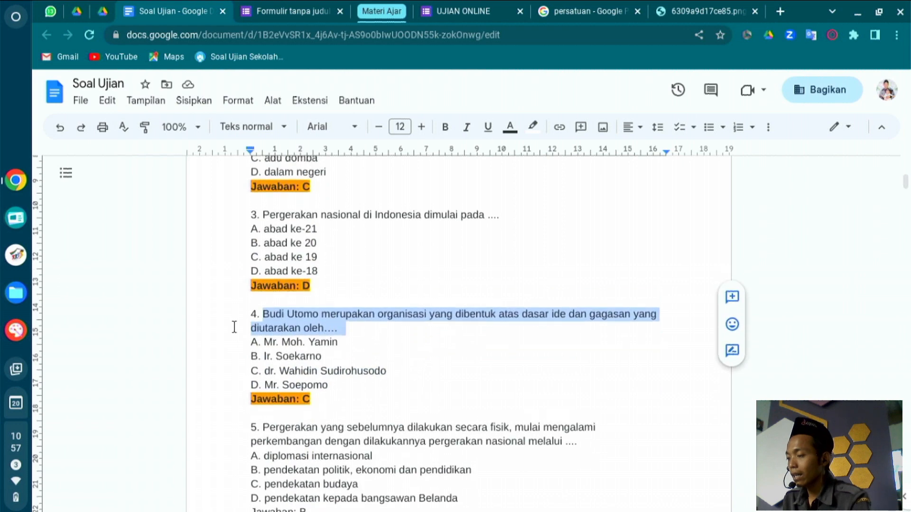
drag(237, 341, 345, 388)
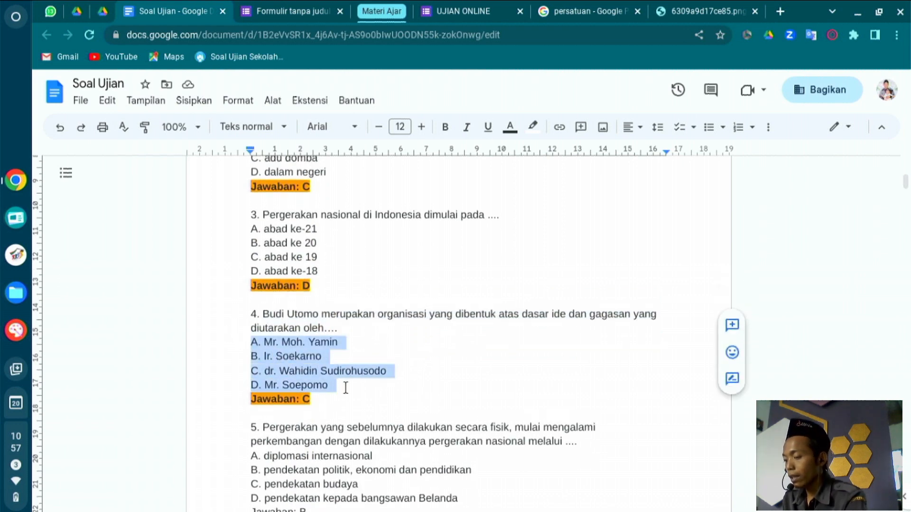
click(283, 5)
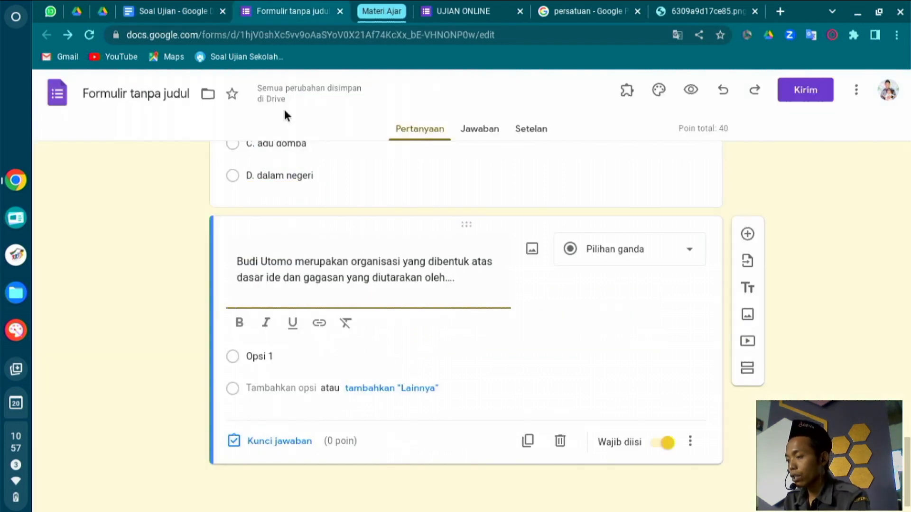
click(278, 358)
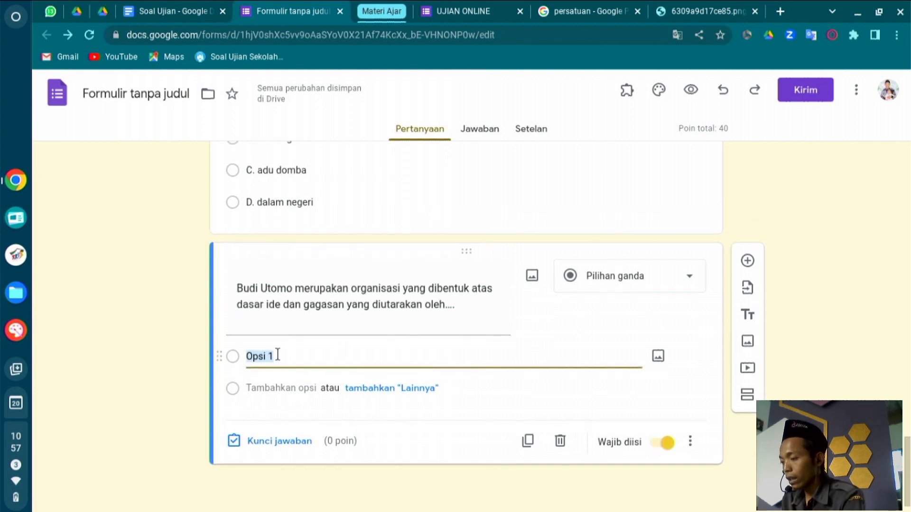
text(A. Mr. Moh. Yamin B. Ir. Soekarno C. dr. Wahidin Sudirohusodo D. Mr. Soepomo)
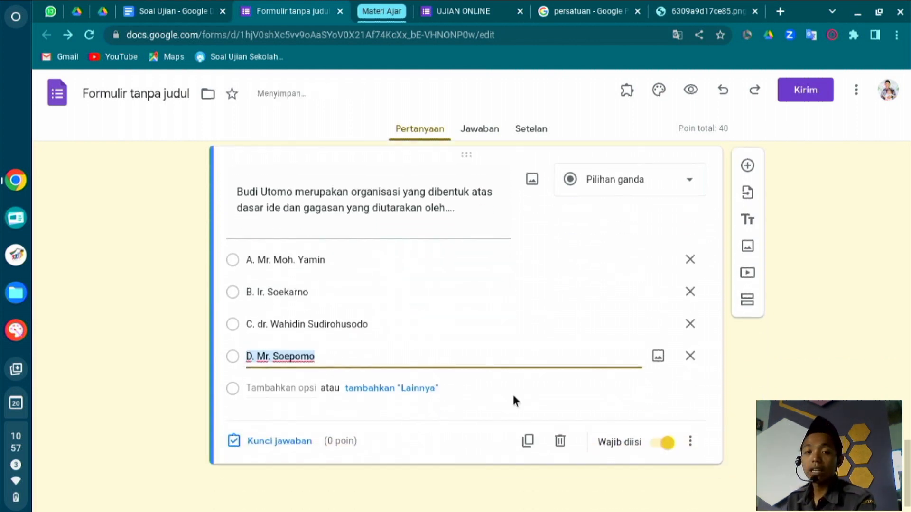
click(266, 438)
Give the Budi Utomo question 20 points with A. Mr. Moh. Yamin as the correct answer.
text(20)
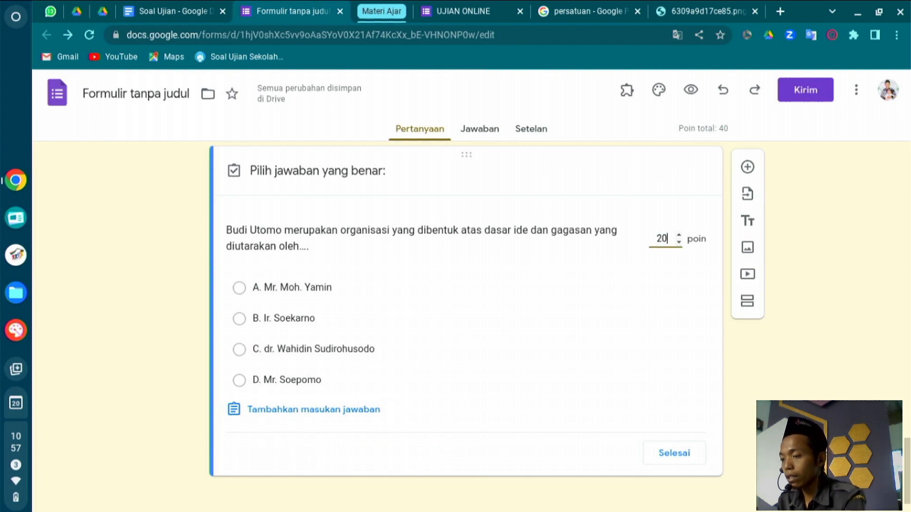
click(287, 290)
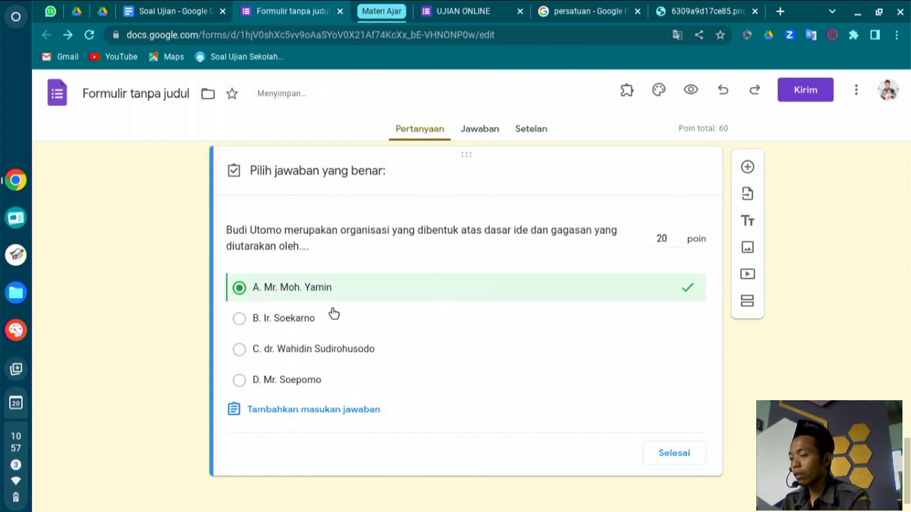
click(667, 462)
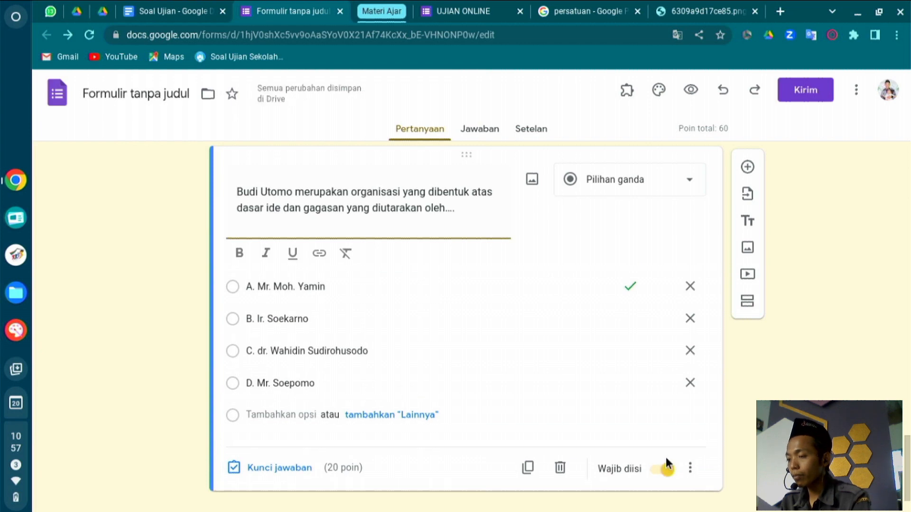
scroll(541, 397, down, 1)
scroll(540, 392, up, 20)
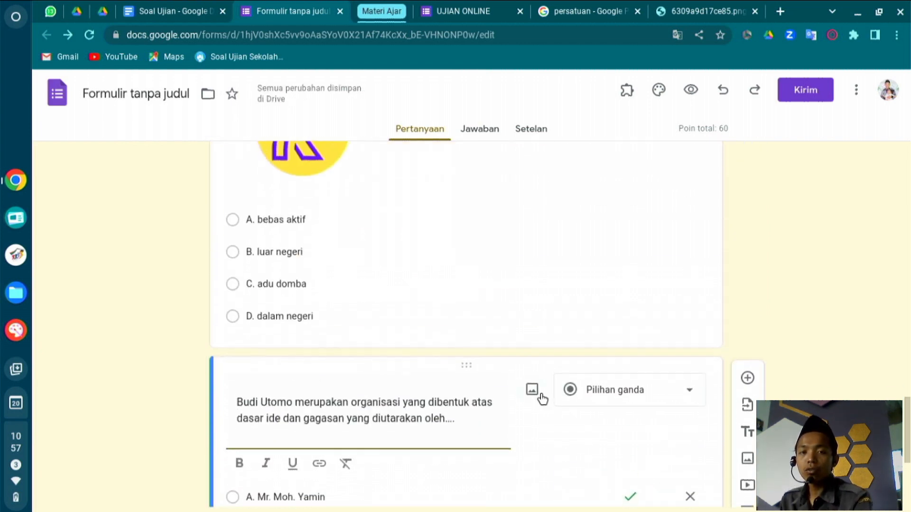
scroll(540, 392, down, 8)
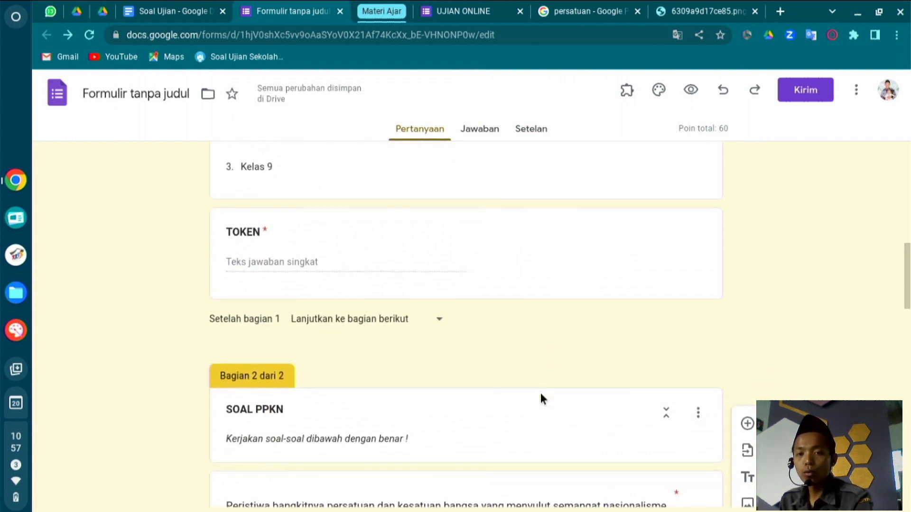
scroll(540, 393, down, 4)
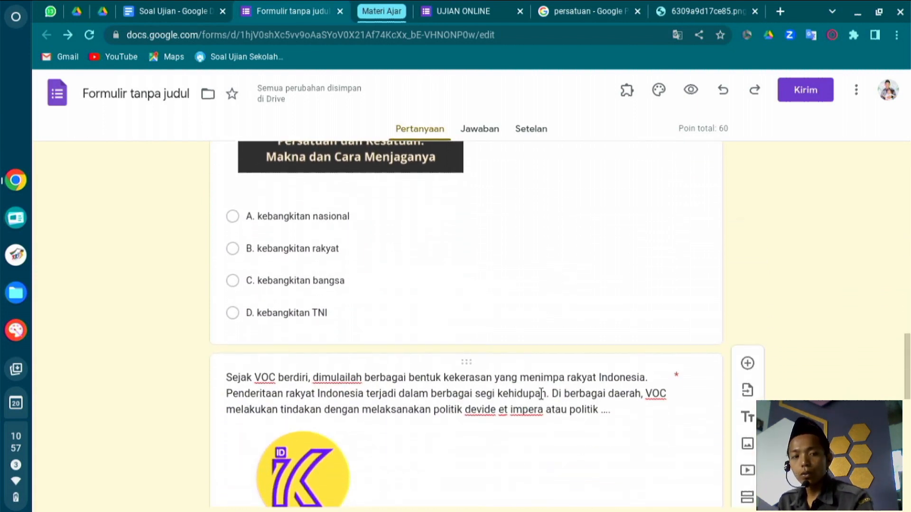
scroll(540, 393, down, 6)
scroll(541, 398, down, 6)
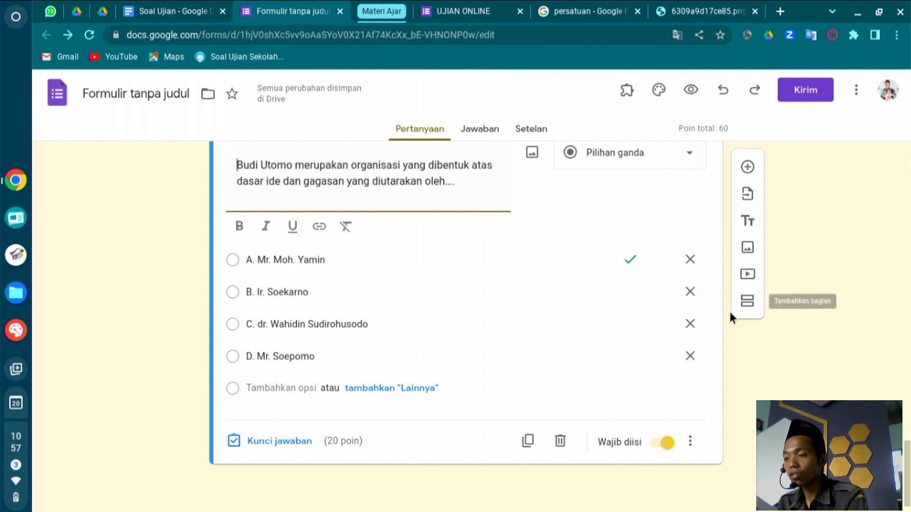
click(482, 6)
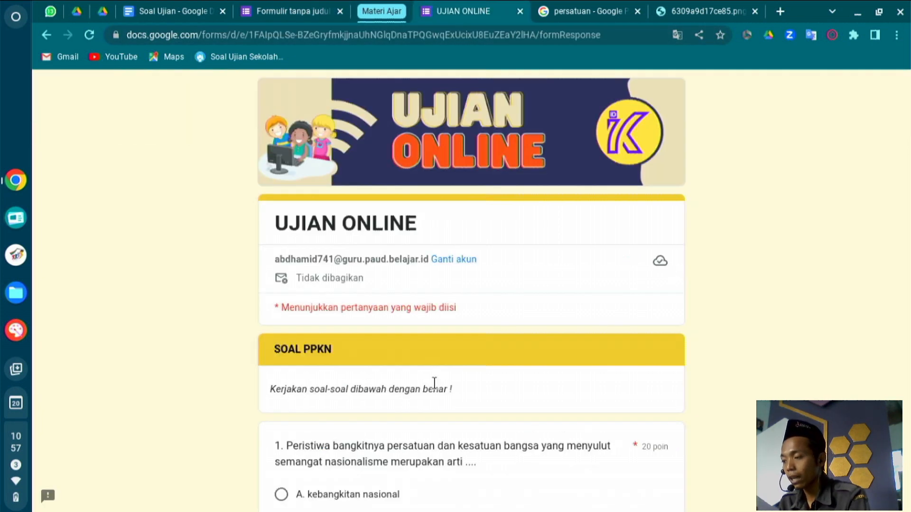
scroll(434, 383, down, 5)
click(331, 257)
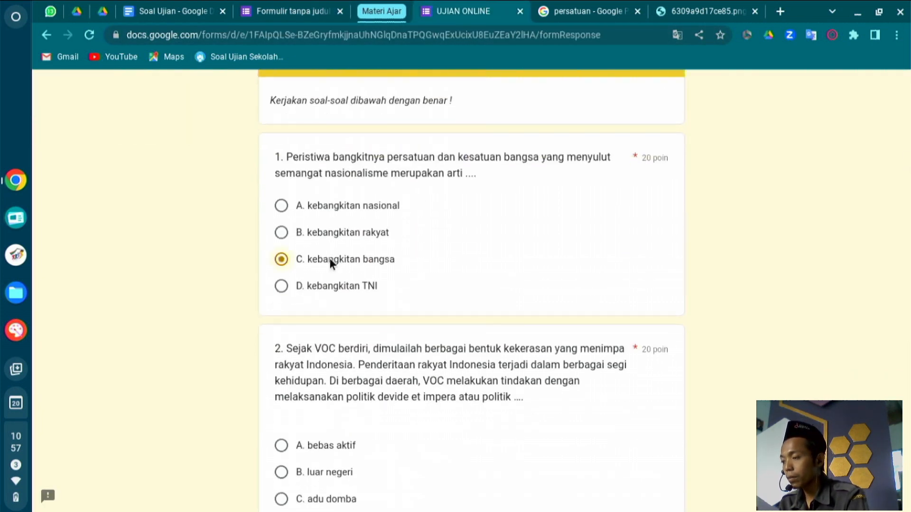
scroll(329, 258, down, 3)
scroll(317, 493, down, 6)
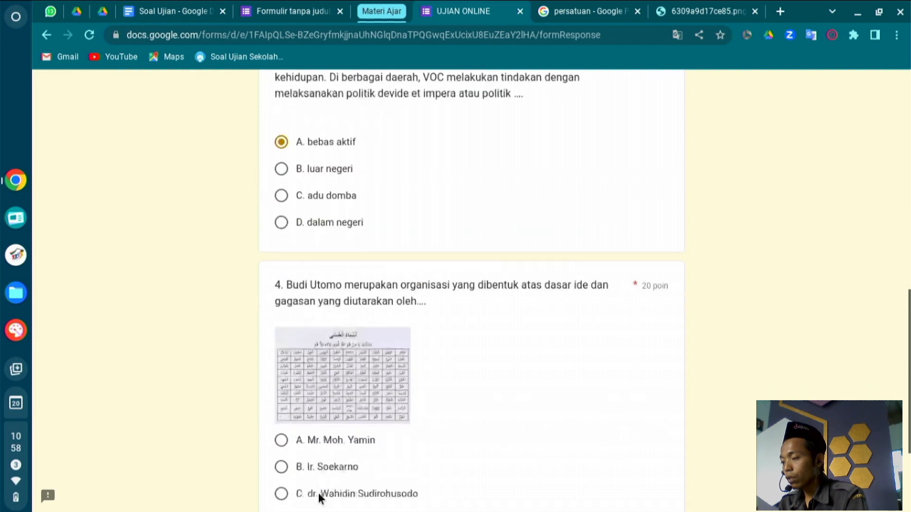
click(284, 403)
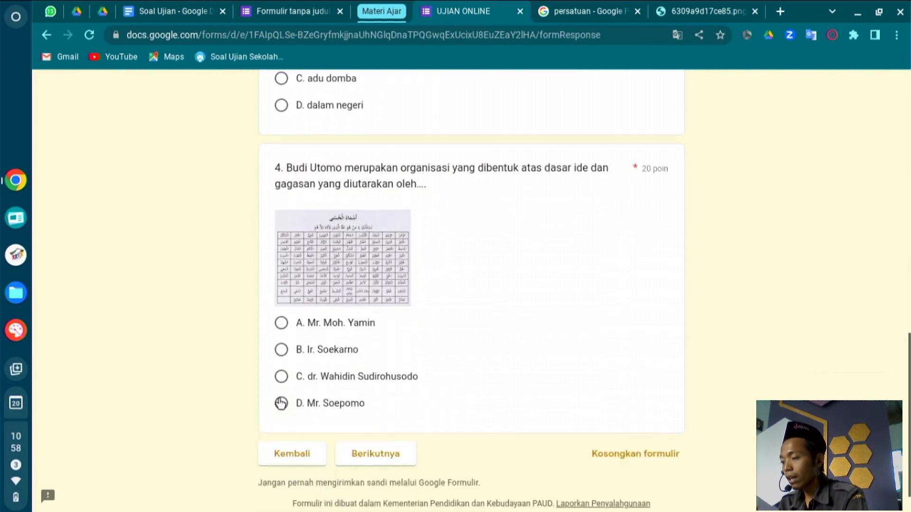
click(380, 455)
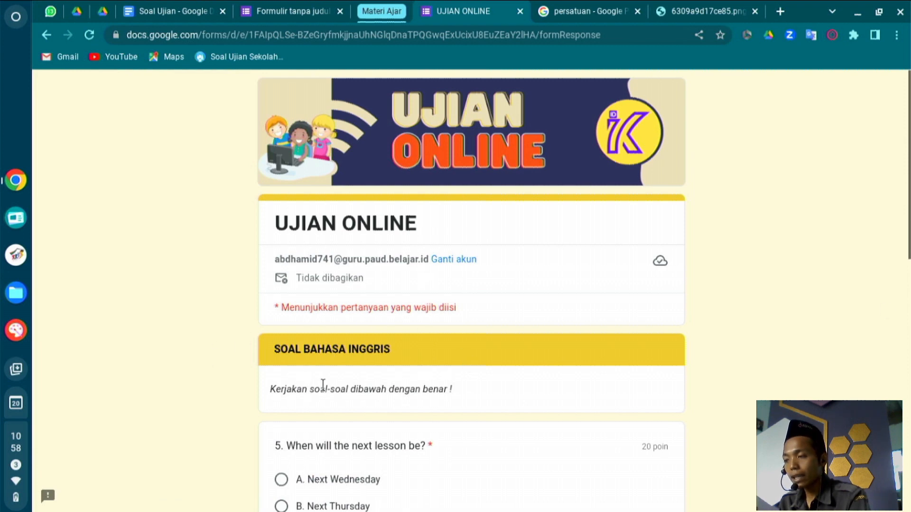
click(268, 10)
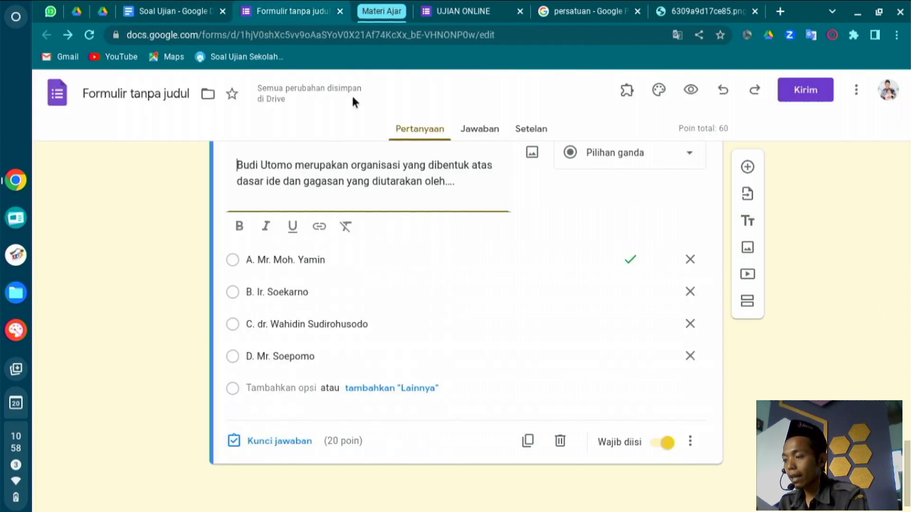
Add a third section, Bagian 3, after the Budi Utomo question, with a blank question.
click(748, 303)
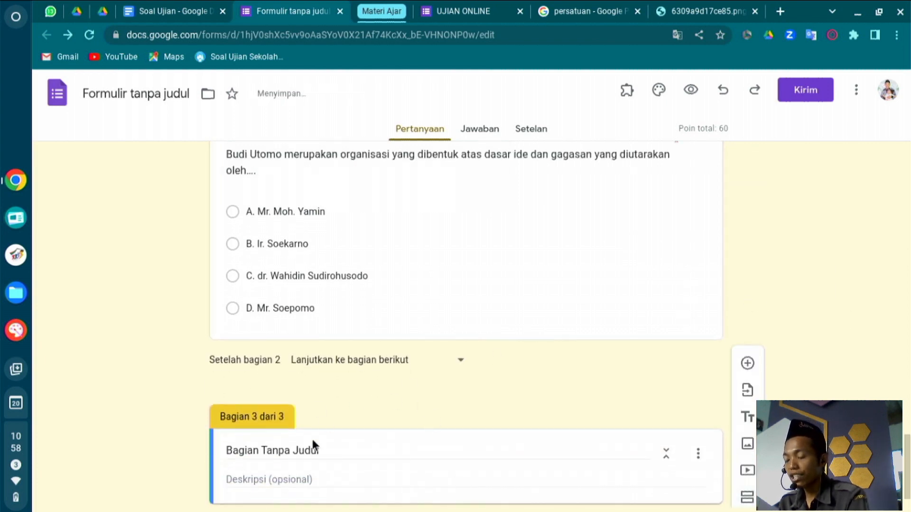
scroll(377, 483, down, 1)
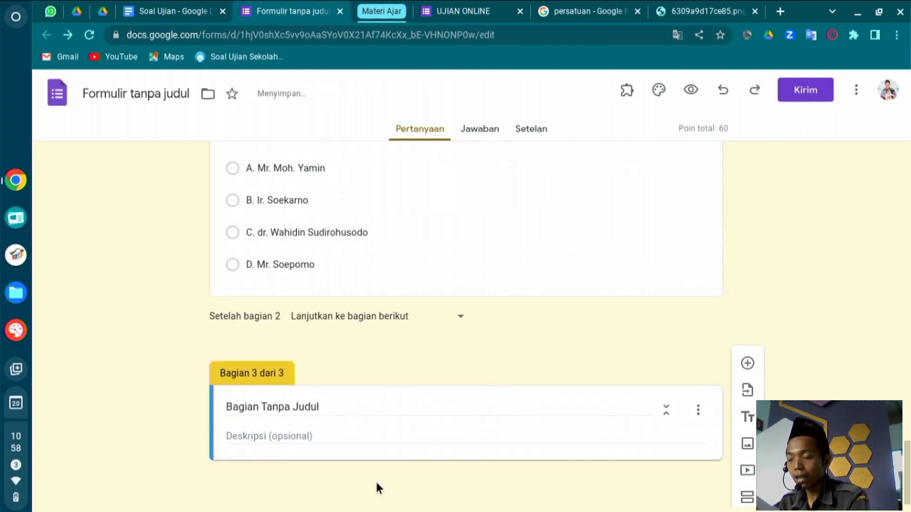
click(748, 364)
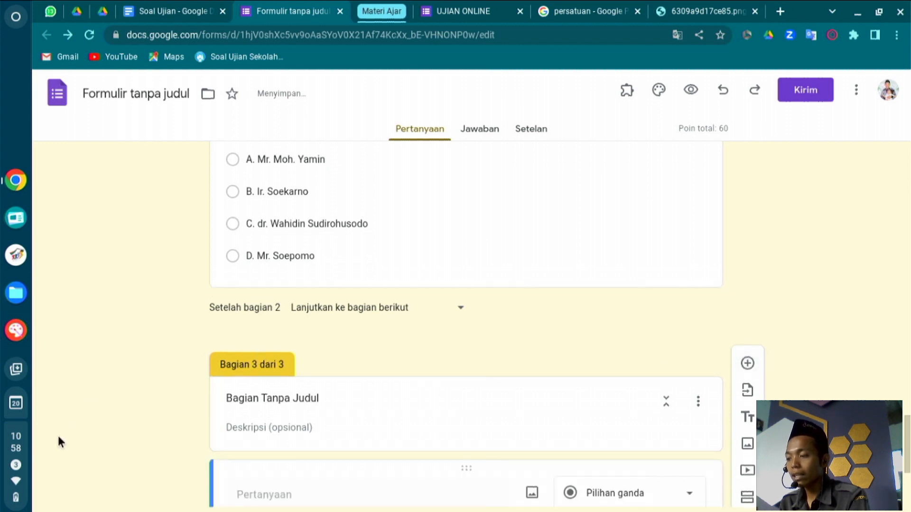
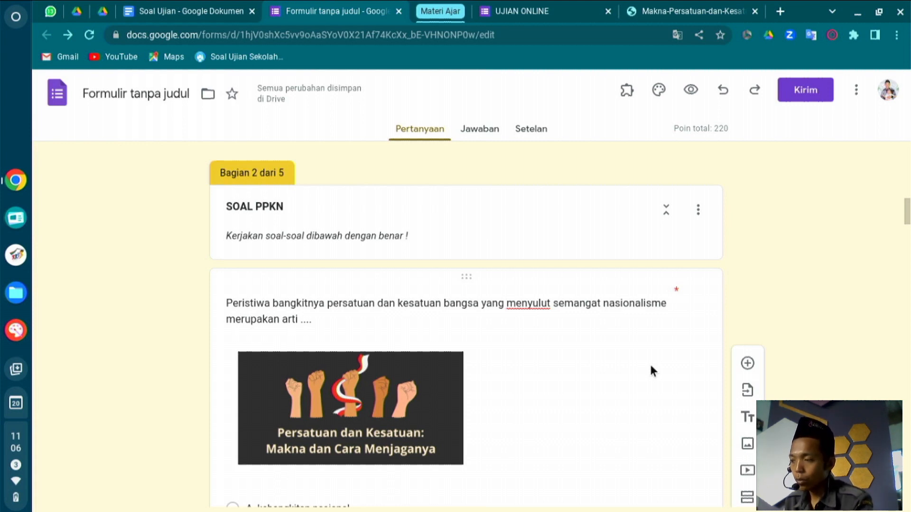
Scroll through the form editor to review the transformer question.
scroll(650, 367, down, 12)
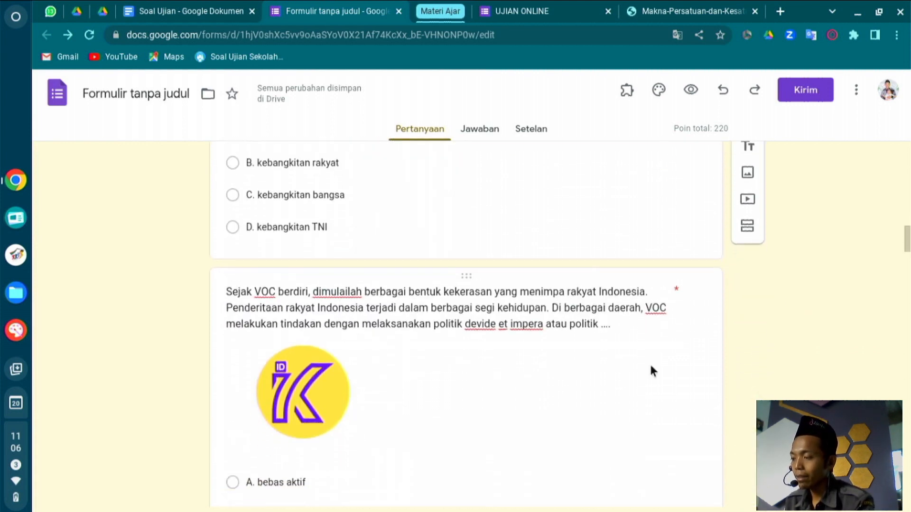
scroll(651, 370, down, 7)
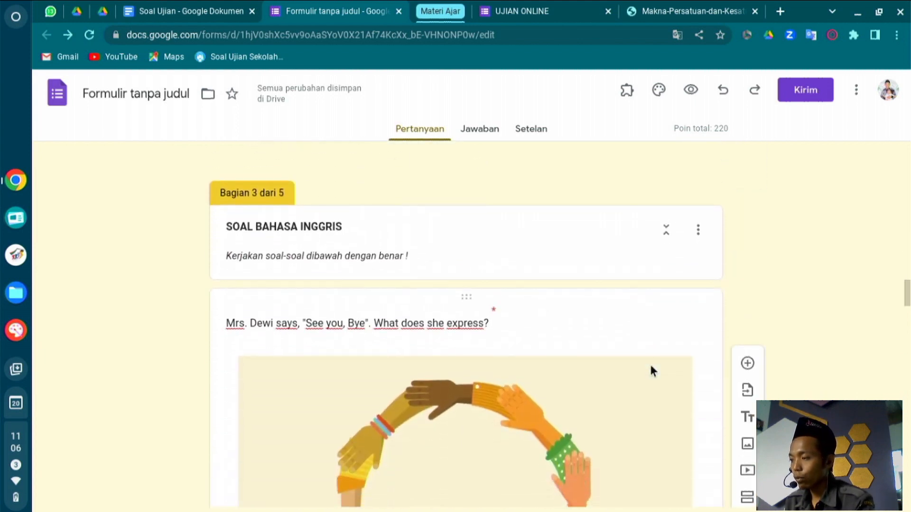
scroll(650, 368, down, 7)
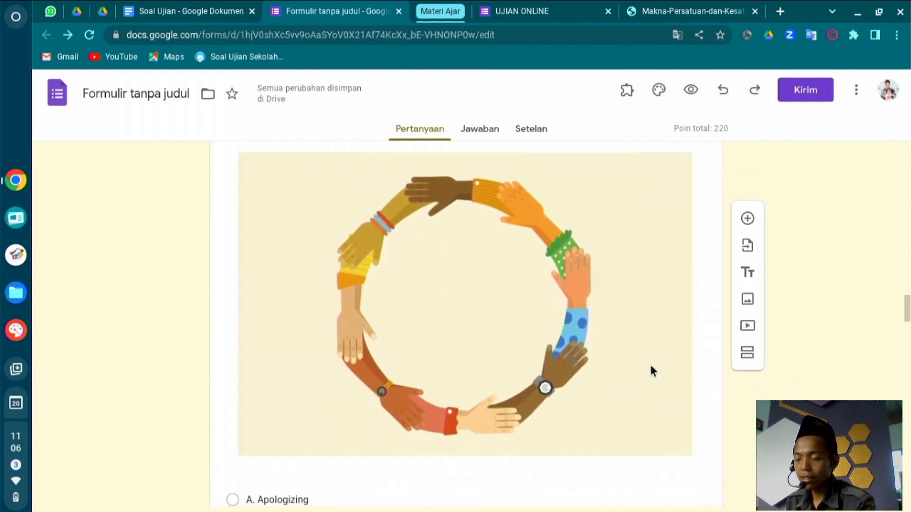
scroll(651, 365, down, 17)
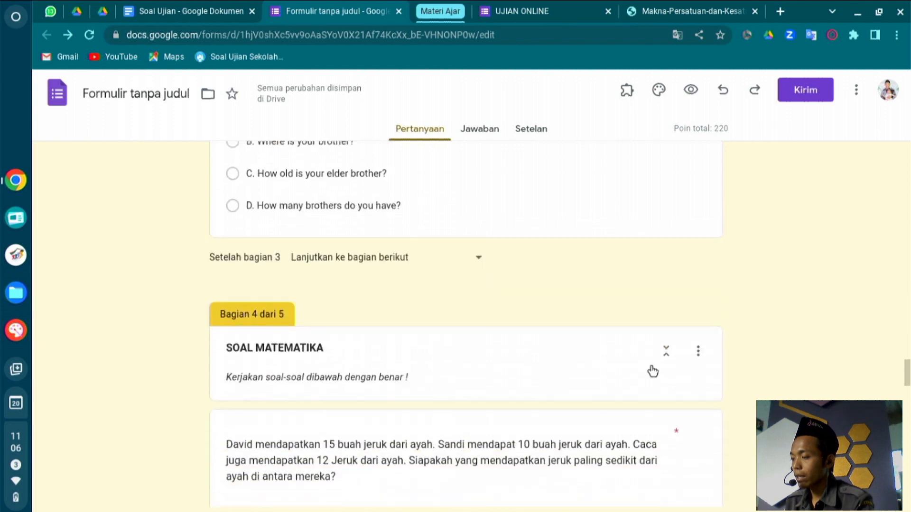
scroll(651, 365, down, 13)
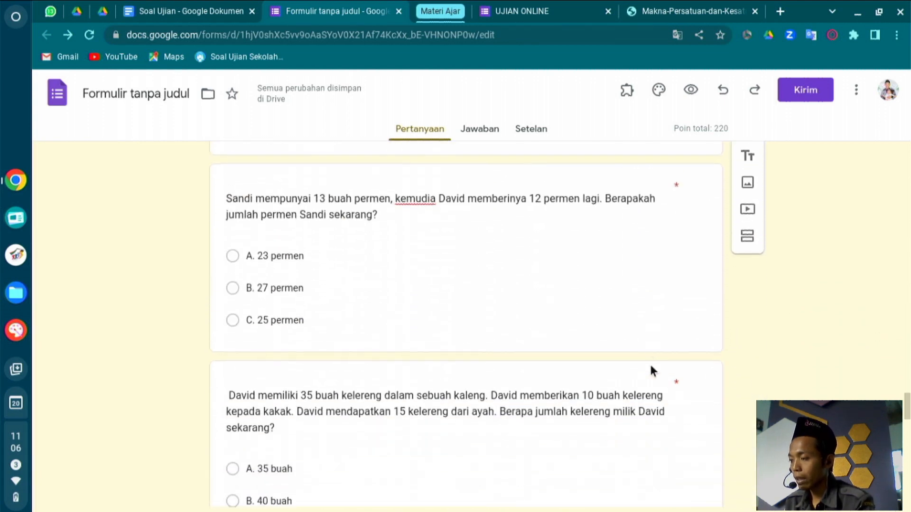
scroll(653, 371, down, 3)
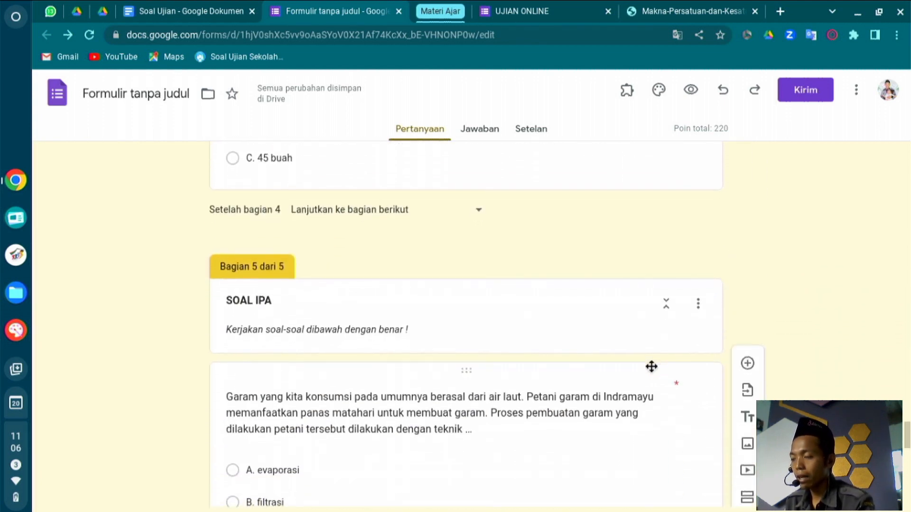
scroll(653, 371, down, 11)
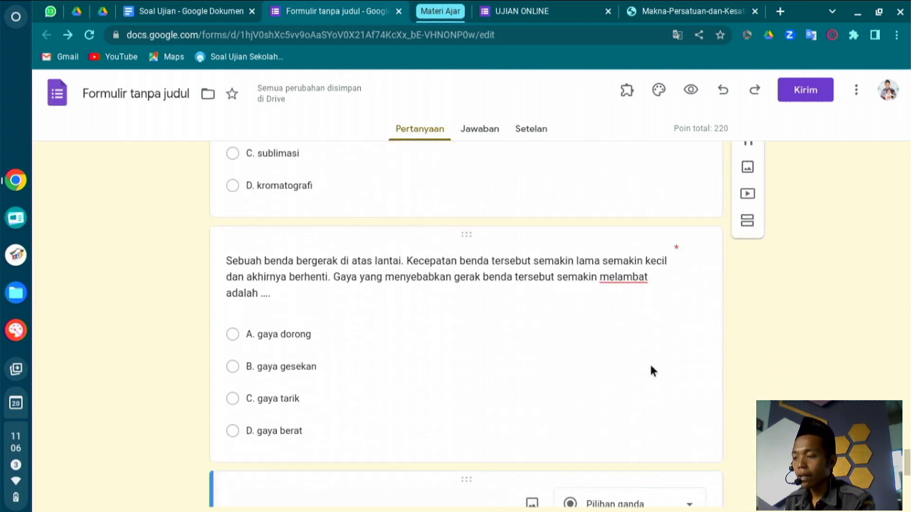
click(653, 371)
scroll(651, 370, down, 4)
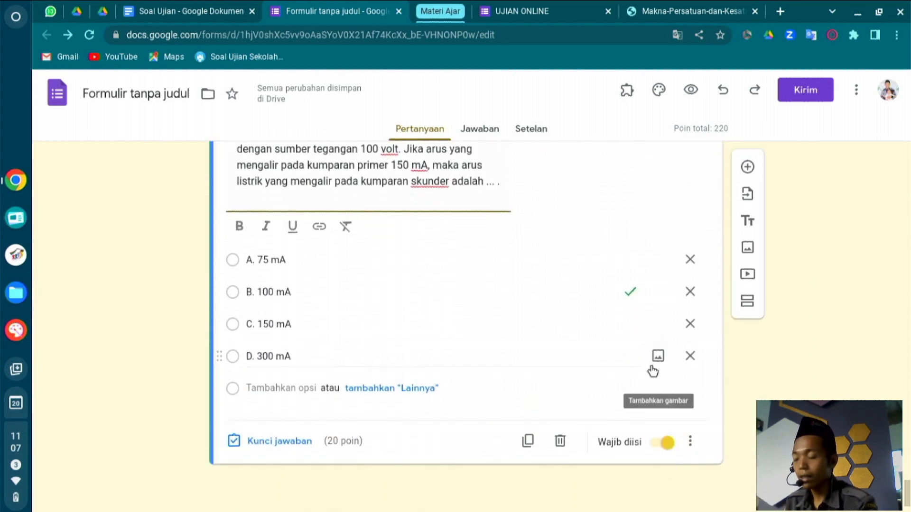
scroll(652, 370, up, 15)
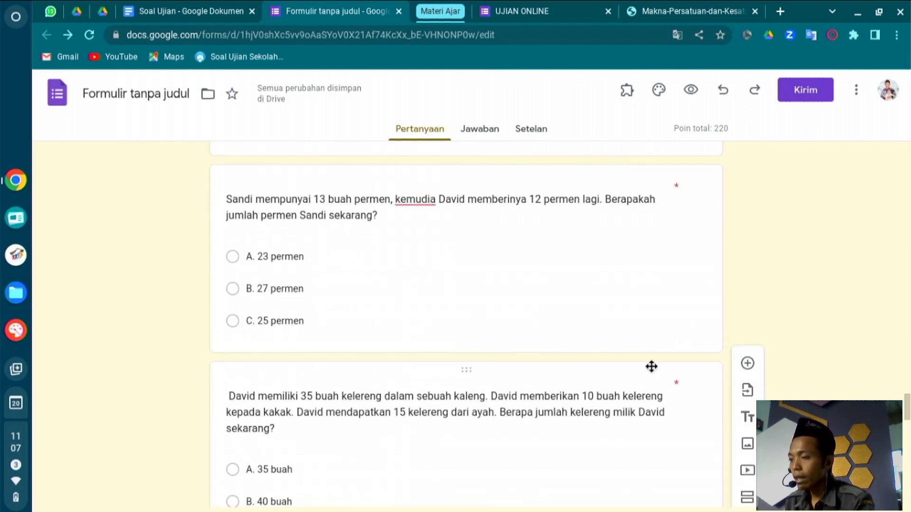
scroll(651, 366, up, 2)
scroll(651, 366, down, 14)
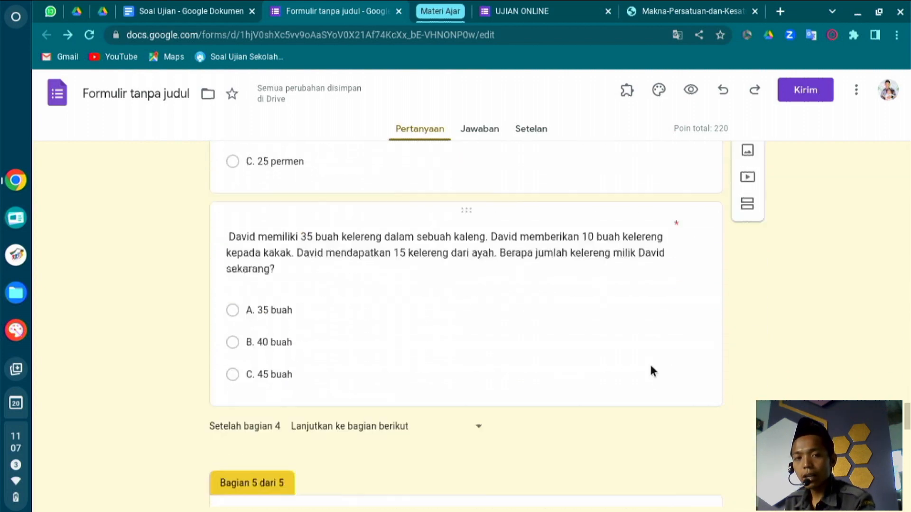
scroll(651, 366, down, 5)
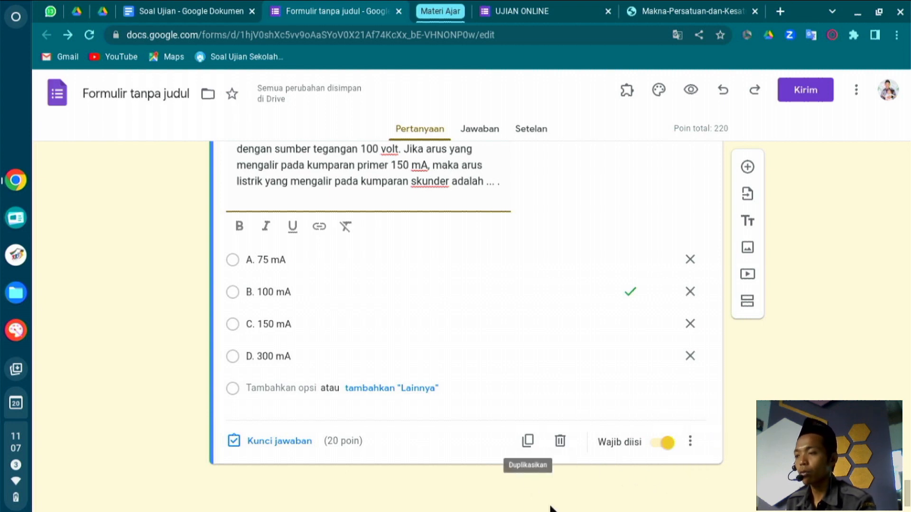
In the live UJIAN ONLINE form, answer 15 m/s, gaya tarik and filtrasi, then copy the final page heading.
click(532, 5)
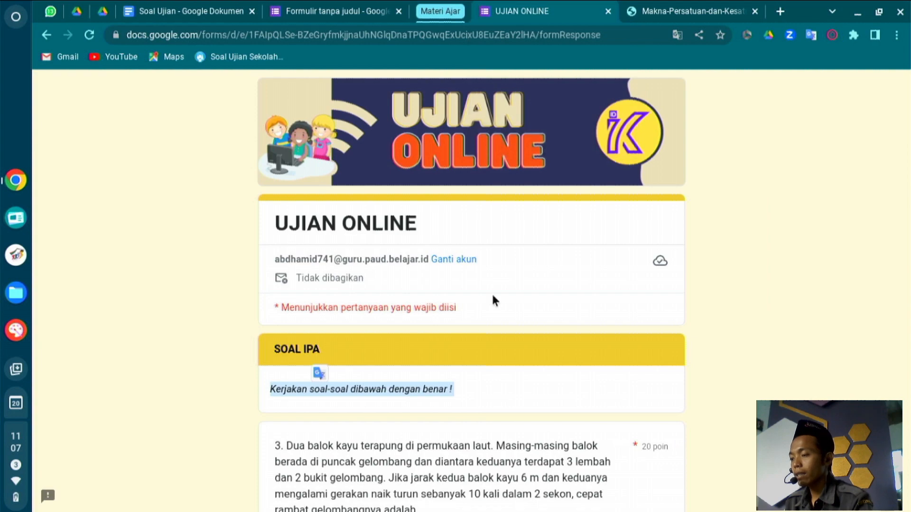
scroll(491, 292, down, 3)
scroll(493, 296, down, 6)
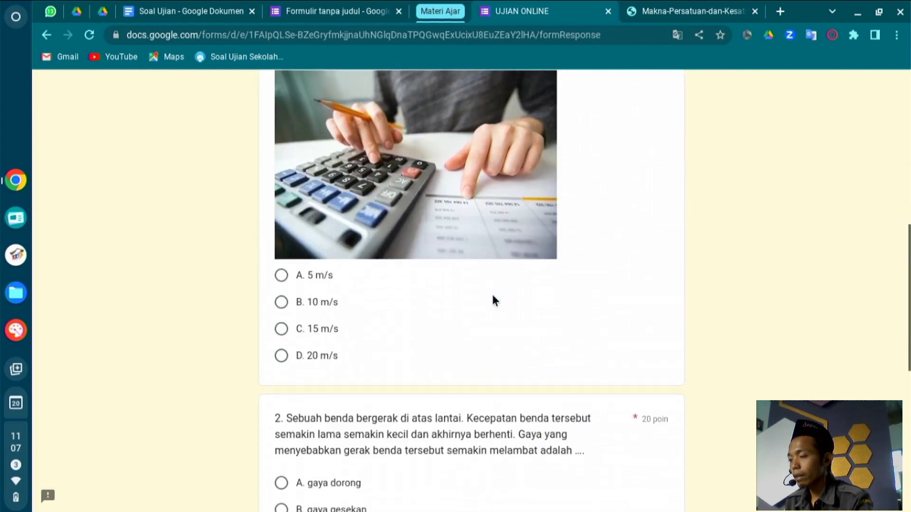
click(300, 318)
scroll(300, 313, down, 8)
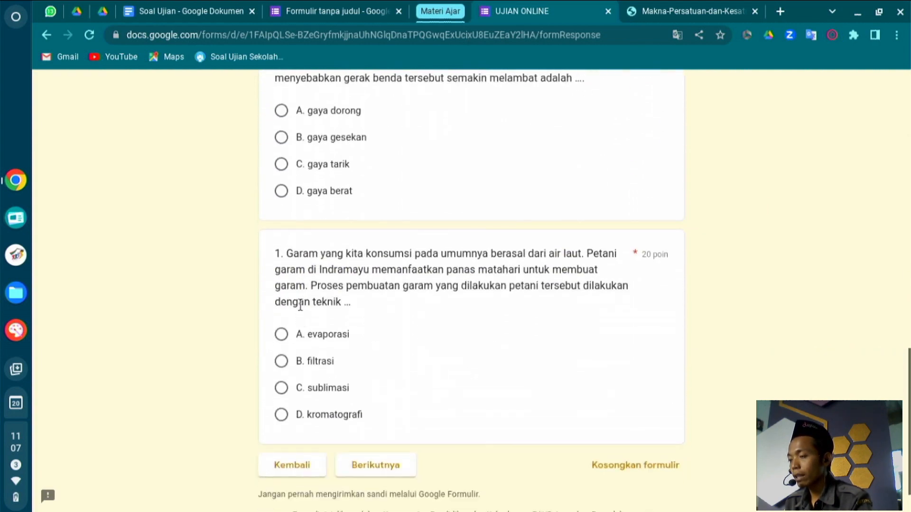
click(302, 168)
click(297, 361)
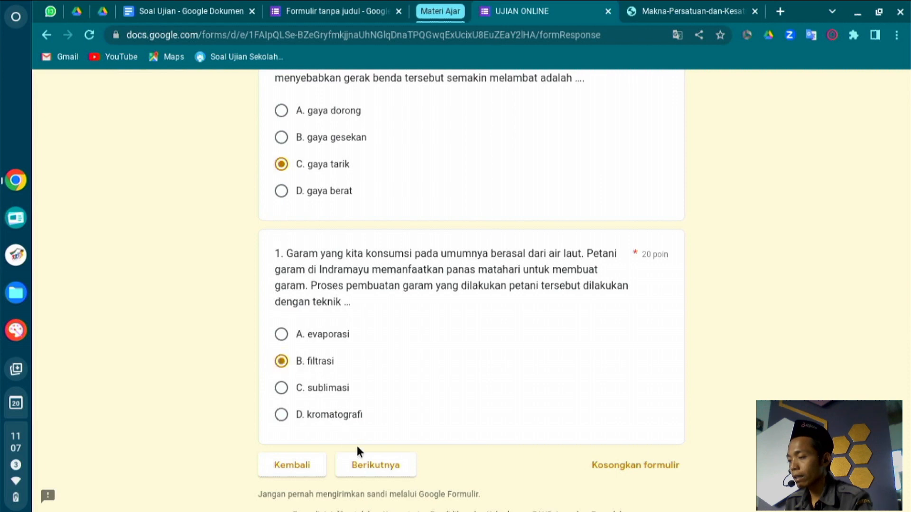
click(373, 467)
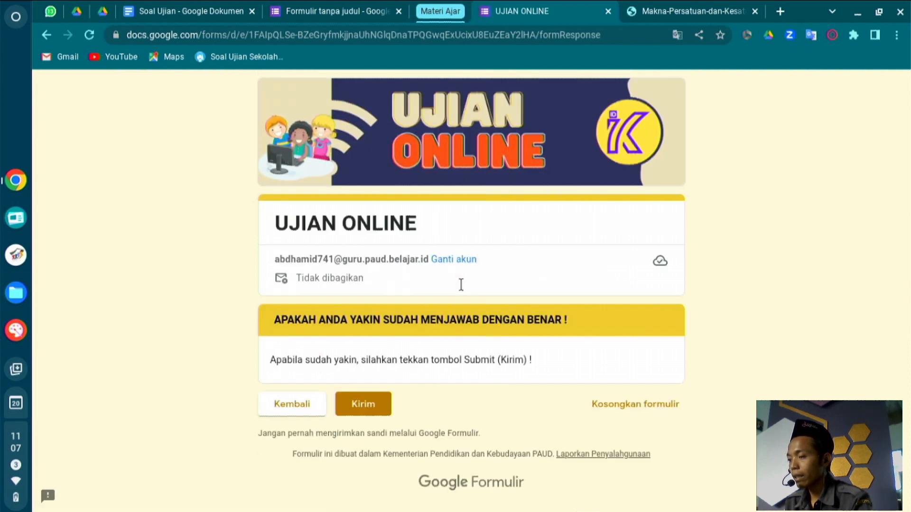
triple_click(302, 313)
key(ctrl+c)
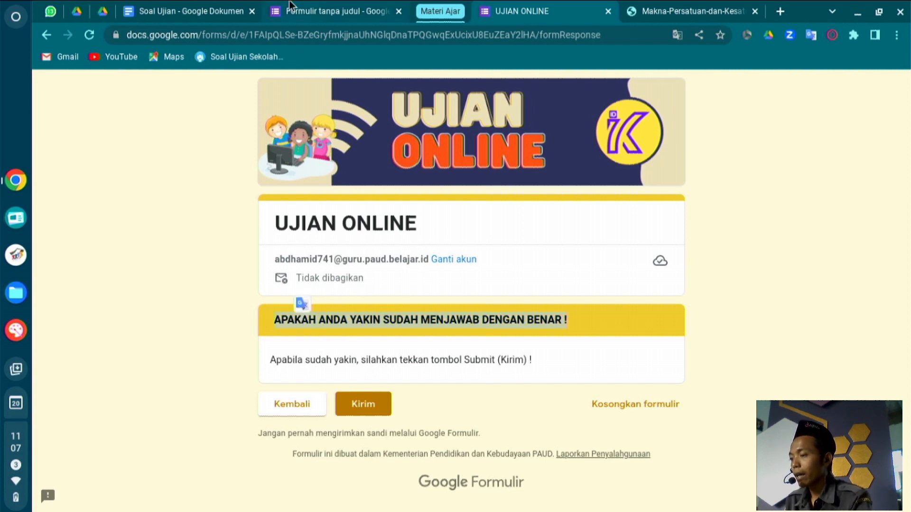
click(301, 10)
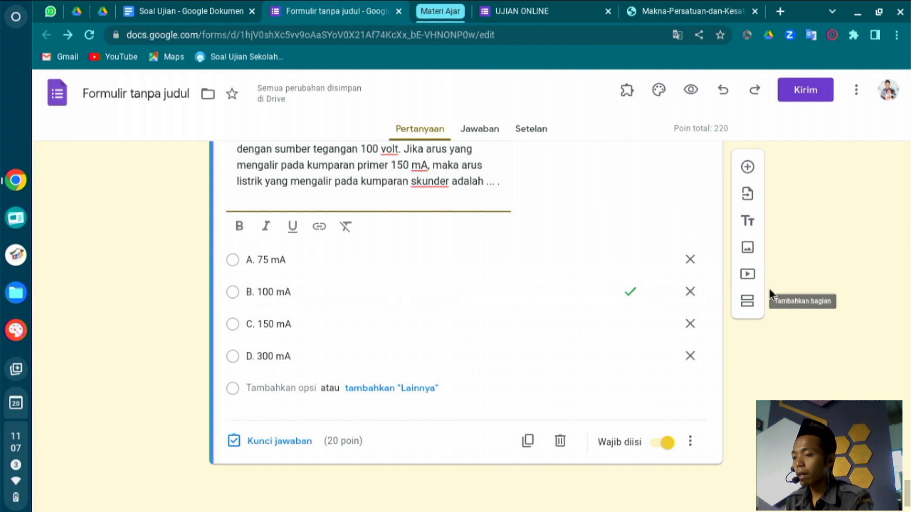
Add a new section titled APAKAH ANDA YAKIN SUDAH MENJAWAB DENGAN BENAR !
click(747, 302)
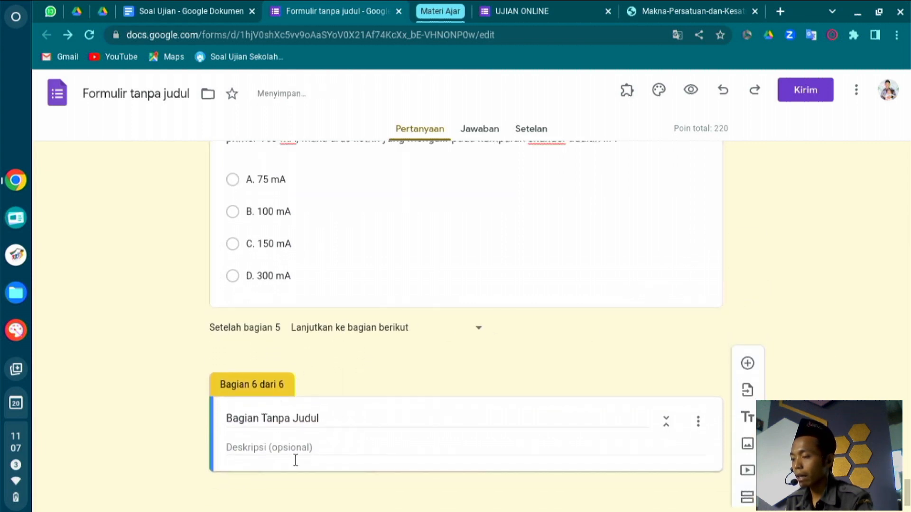
click(341, 415)
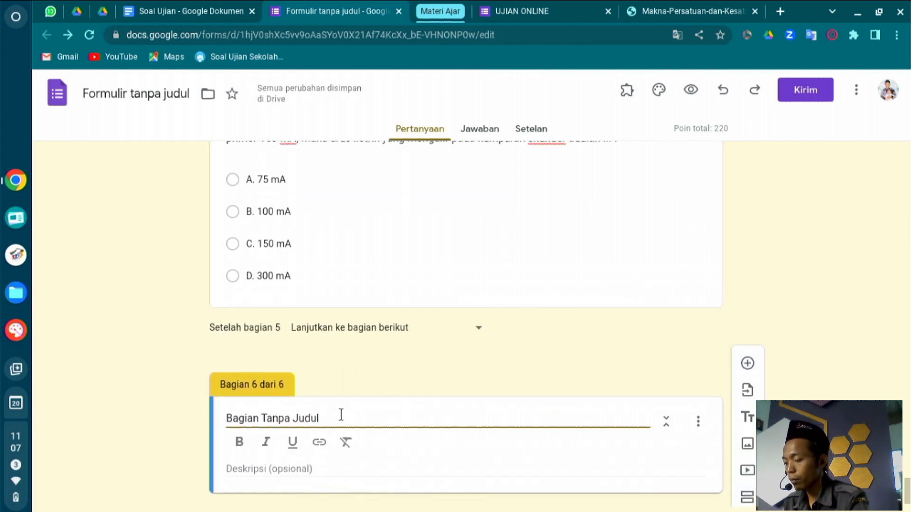
key(ctrl+a)
key(ctrl+v)
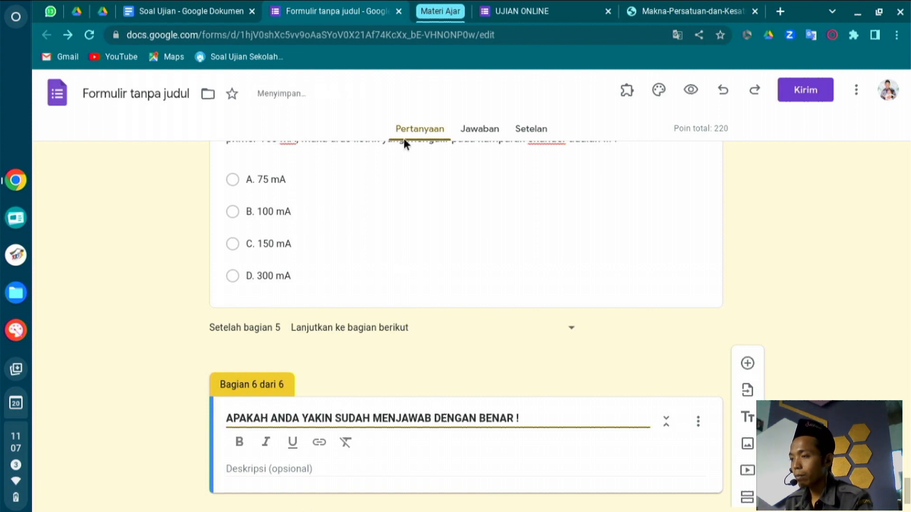
Copy the submit instruction line from UJIAN ONLINE into the section's description.
click(552, 5)
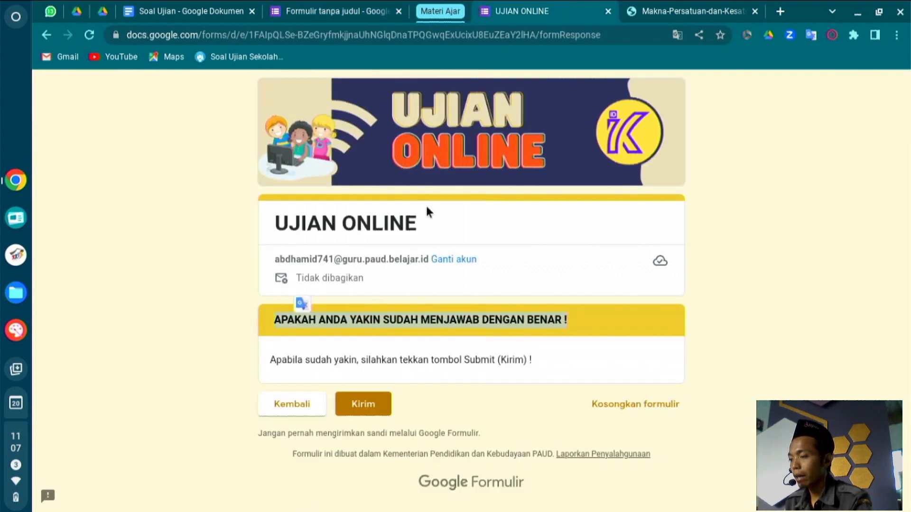
triple_click(351, 359)
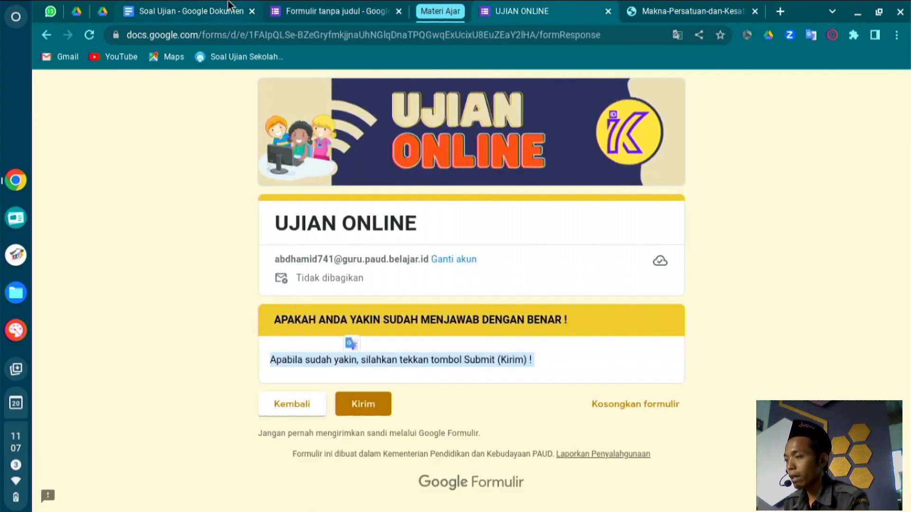
click(334, 11)
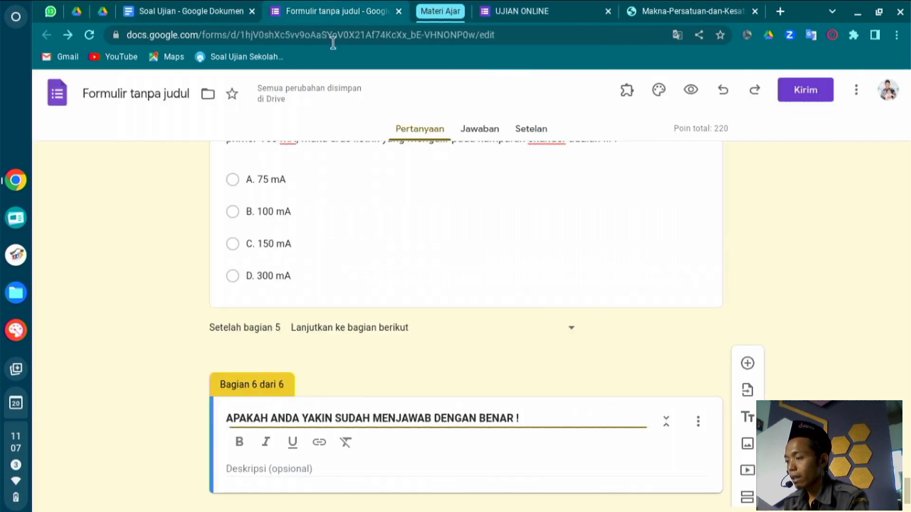
click(258, 469)
text(Apabila sudah yakin, silahkan tekkan tombol Submit (Kirim) ! Kembali Kirim Kosongkan formulir)
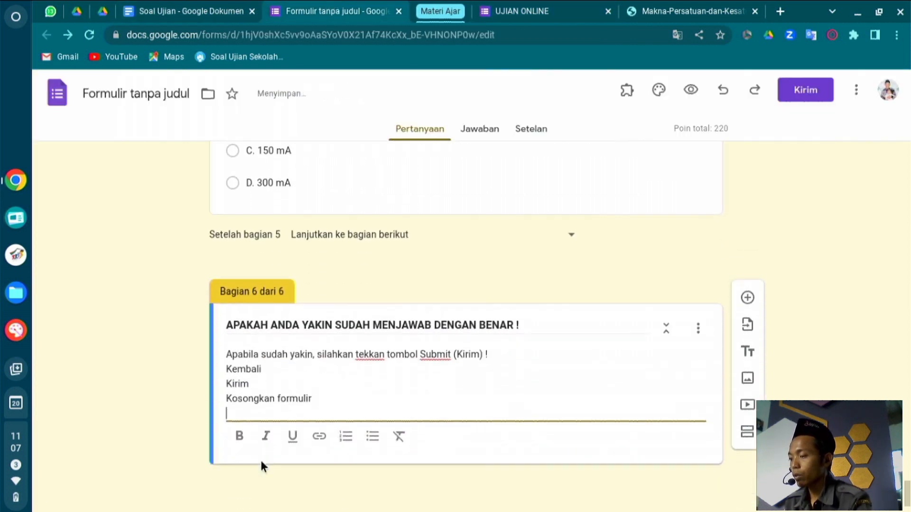
key(BackSpace)
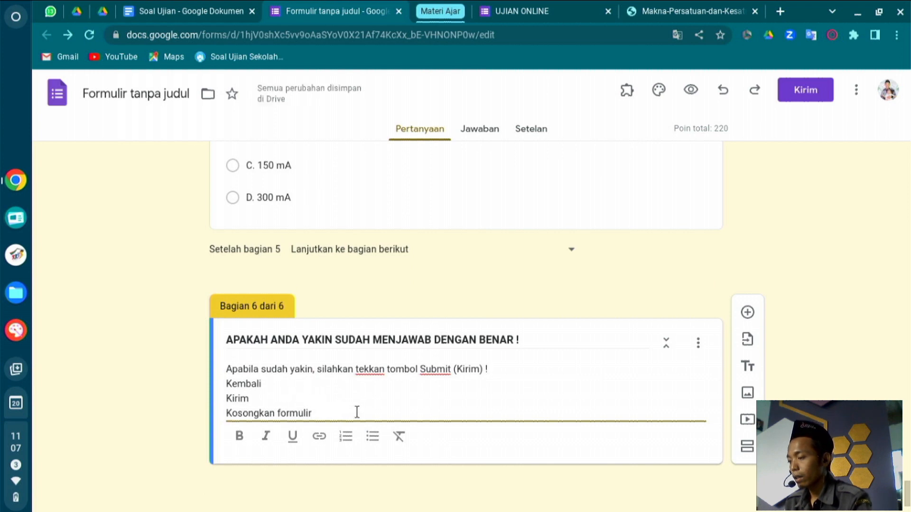
Replace section 6's description with only 'Apabila sudah yakin, silahkan tekkan tombol Submit (Kirim) !'.
click(489, 10)
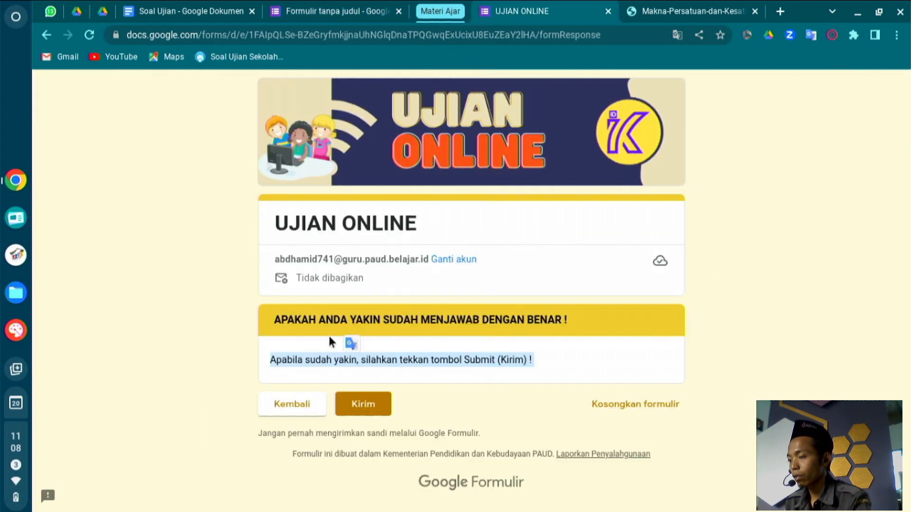
click(368, 365)
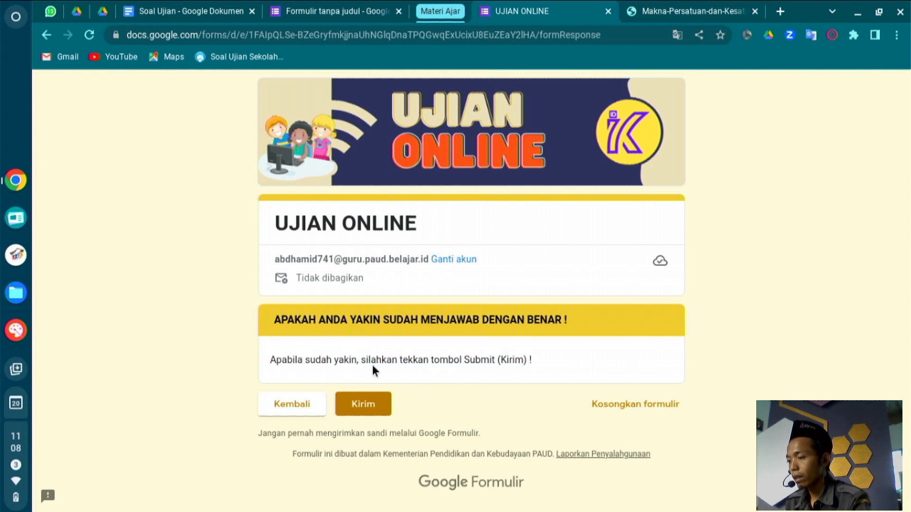
triple_click(424, 357)
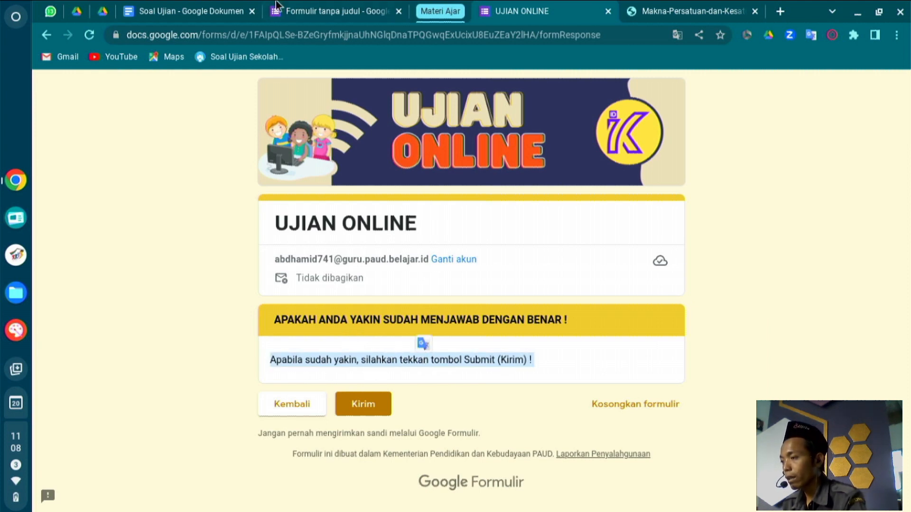
click(284, 11)
key(ctrl+a)
key(ctrl+c)
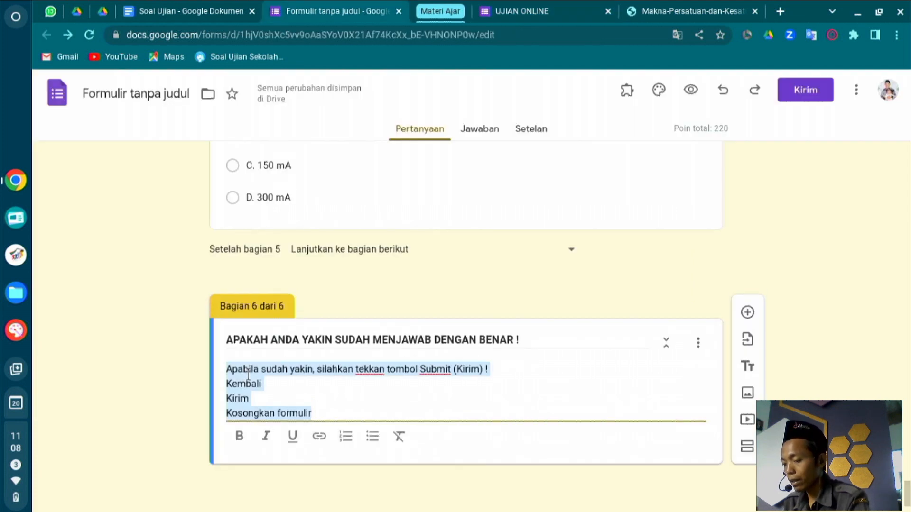
key(BackSpace)
key(ctrl+v)
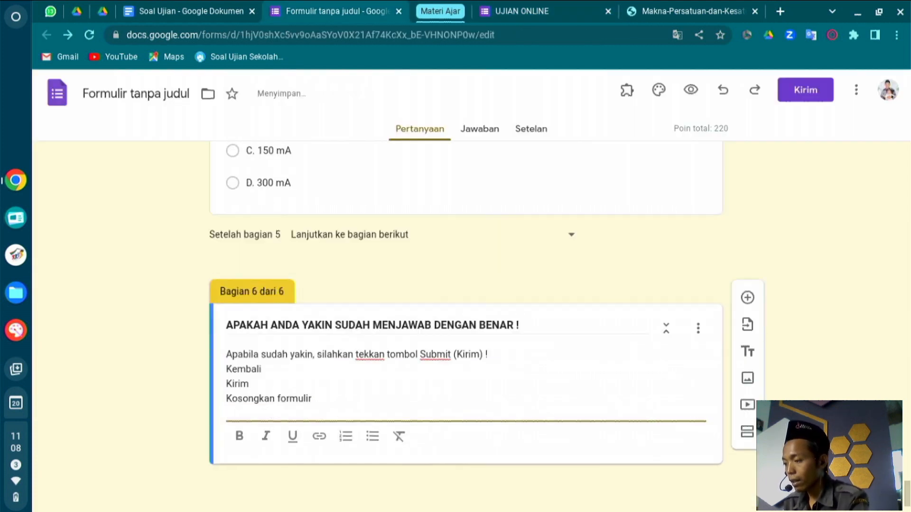
key(BackSpace)
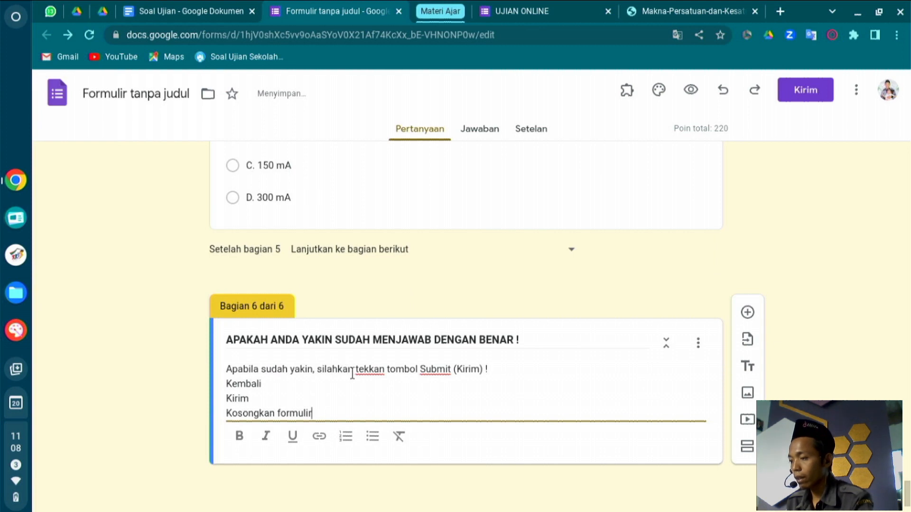
Check the live UJIAN ONLINE form's final confirmation page.
click(808, 208)
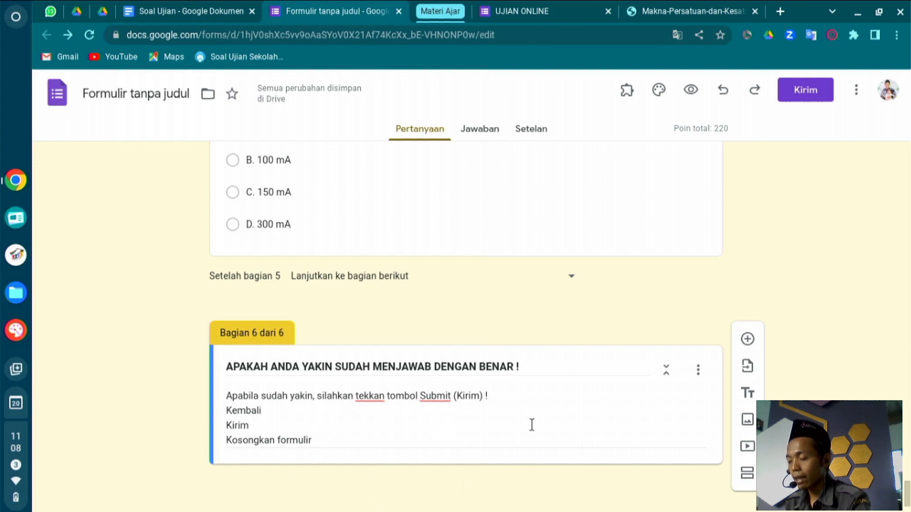
click(522, 11)
click(455, 416)
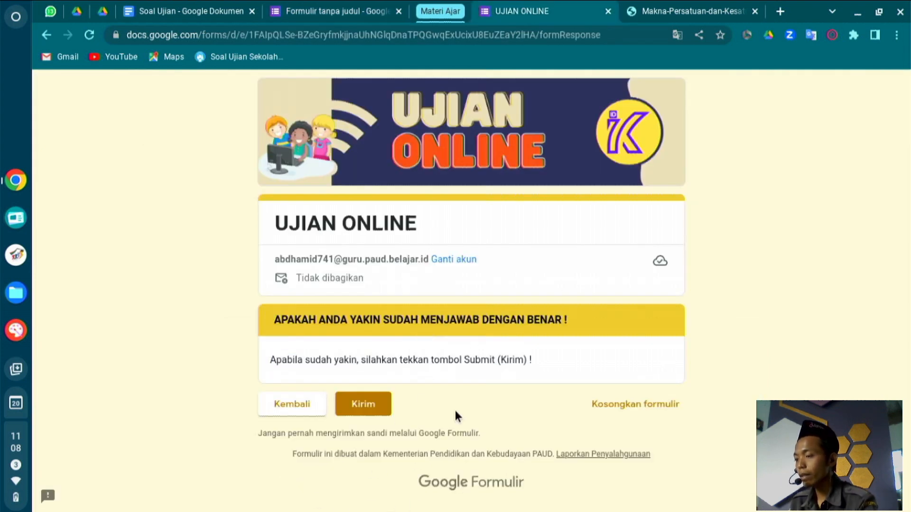
Preview the exam as a respondent, starting at the NAMA LENGKAP field.
click(340, 4)
scroll(364, 298, up, 10)
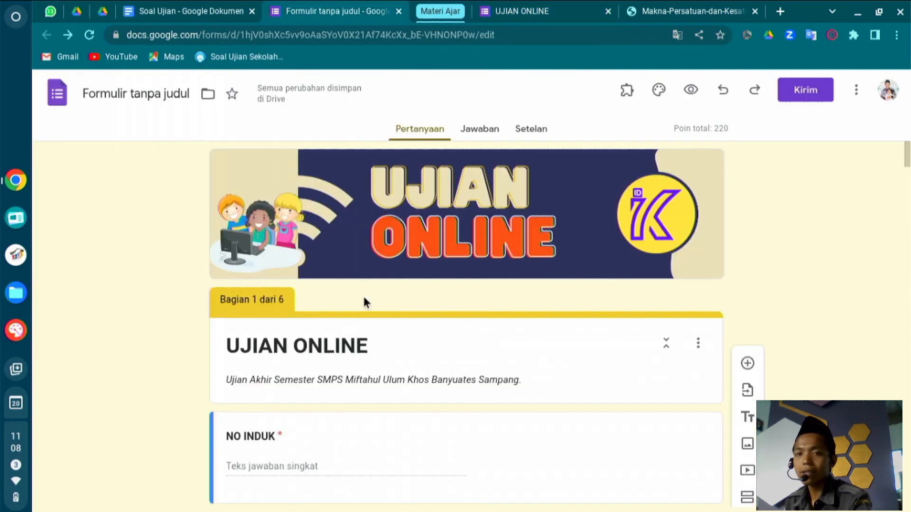
scroll(363, 294, down, 7)
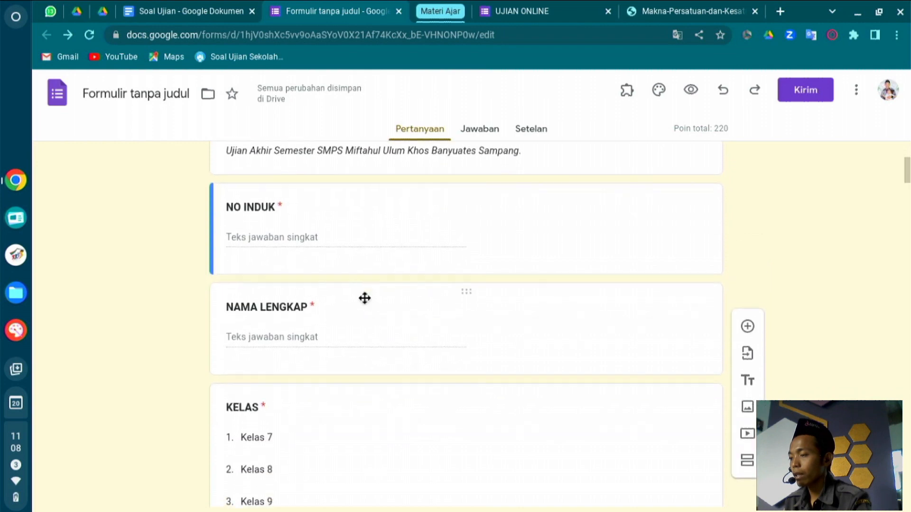
click(685, 95)
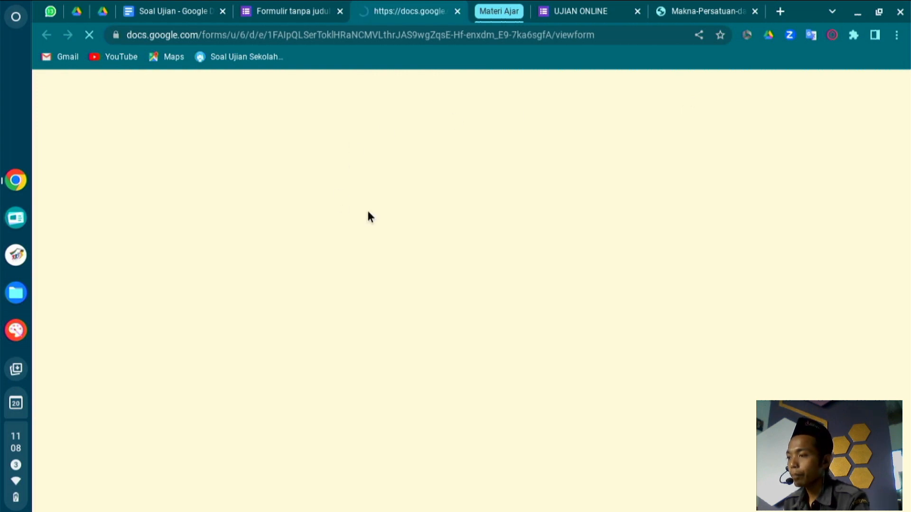
scroll(322, 368, down, 1)
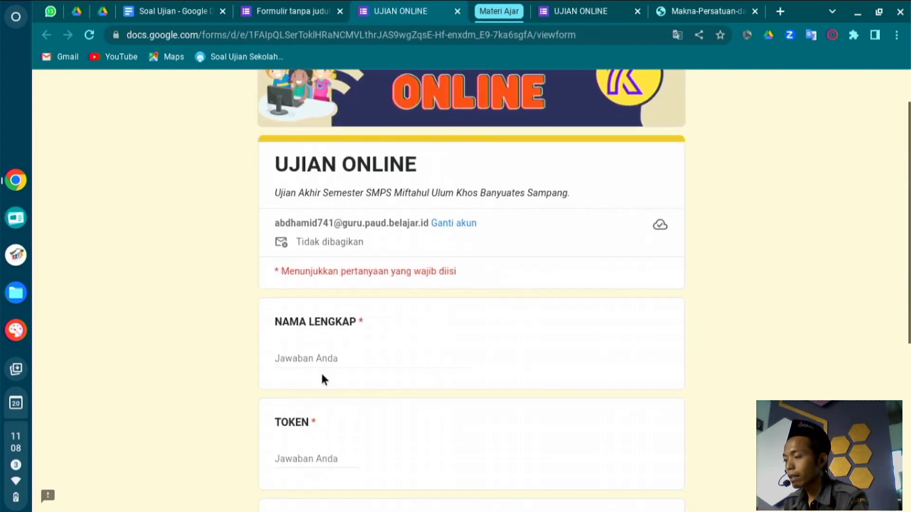
click(317, 353)
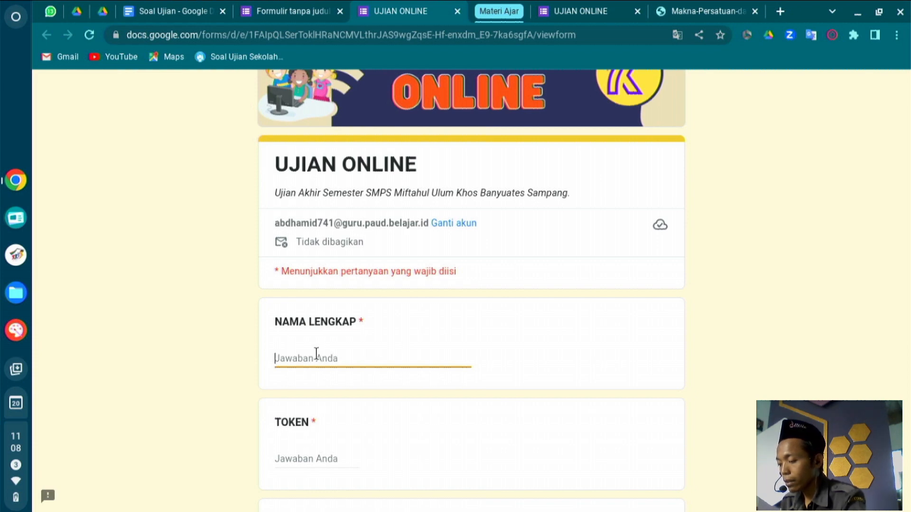
Fill the identity page with a name, Kelas 8 and NO INDUK 00, then continue.
text(Sahidi)
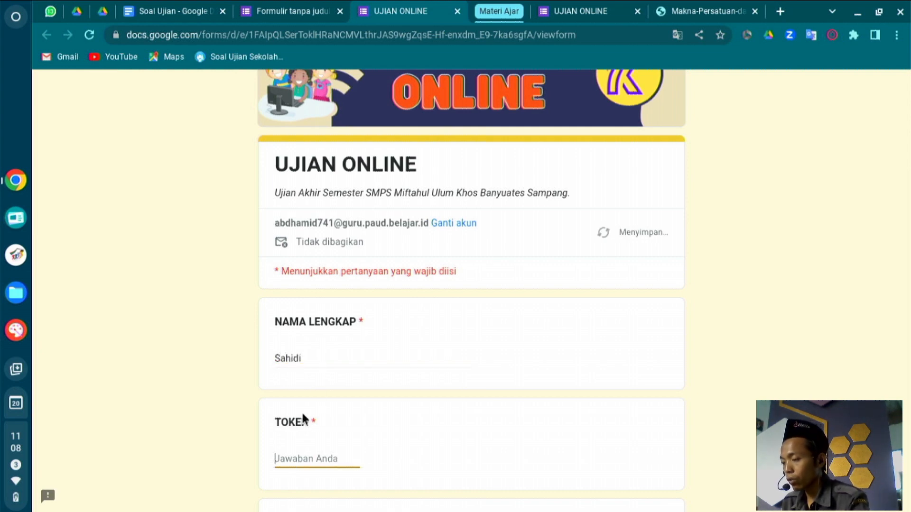
text(999)
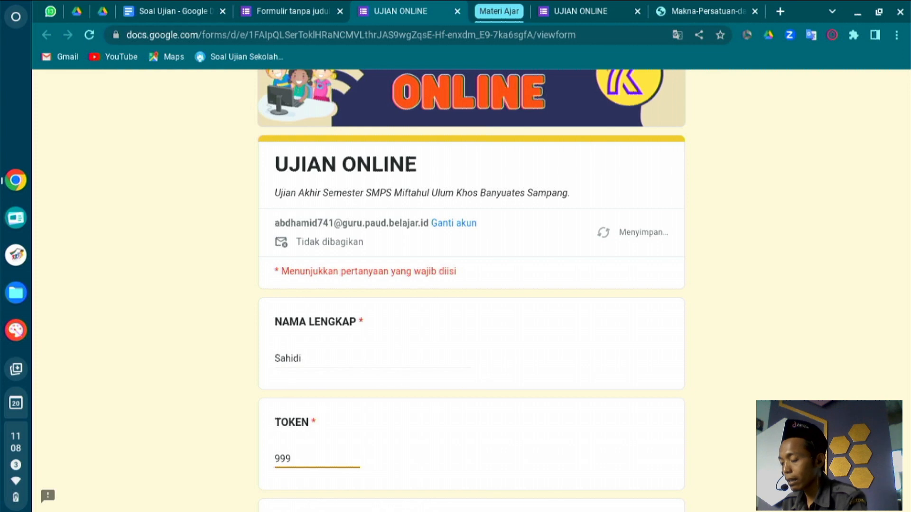
scroll(244, 469, down, 3)
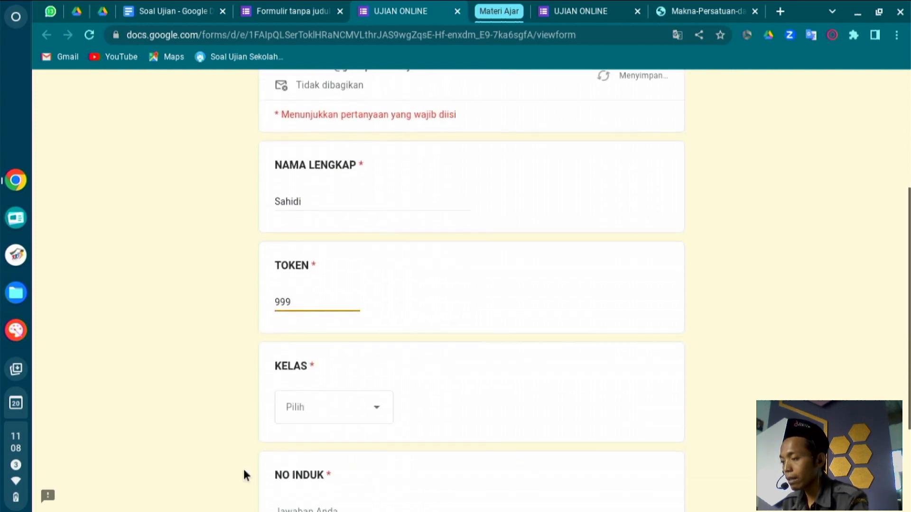
click(316, 408)
click(305, 440)
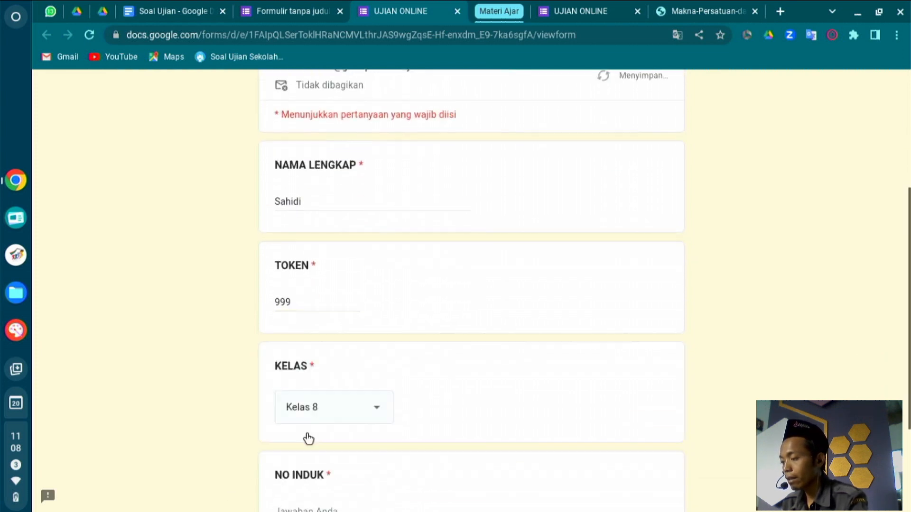
scroll(306, 434, down, 2)
click(307, 434)
text(001)
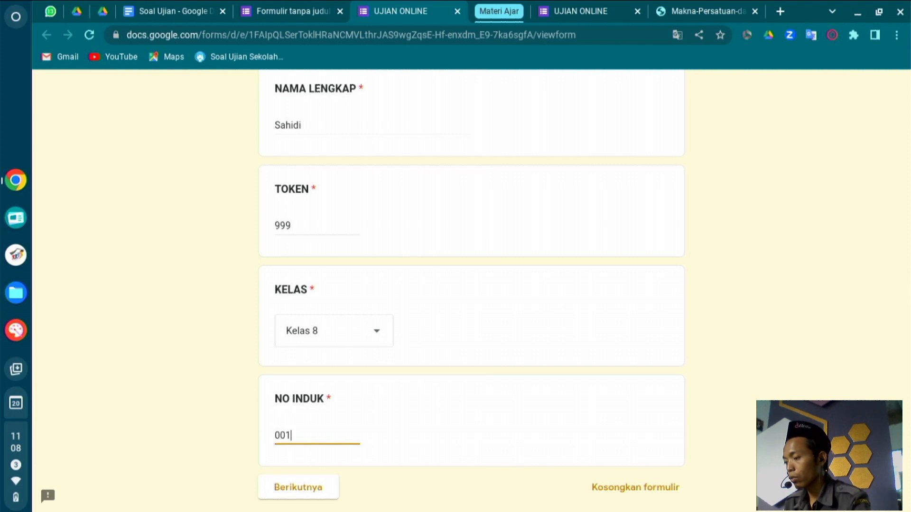
scroll(471, 289, down, 2)
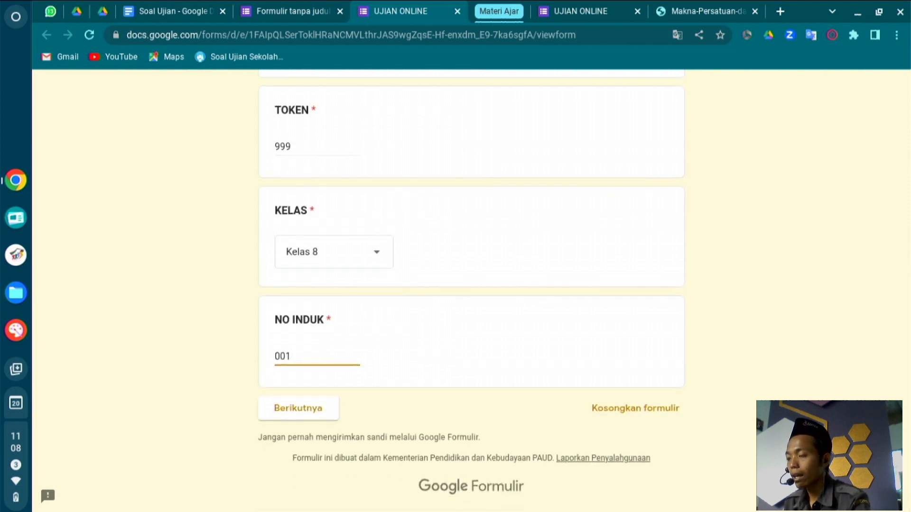
click(306, 410)
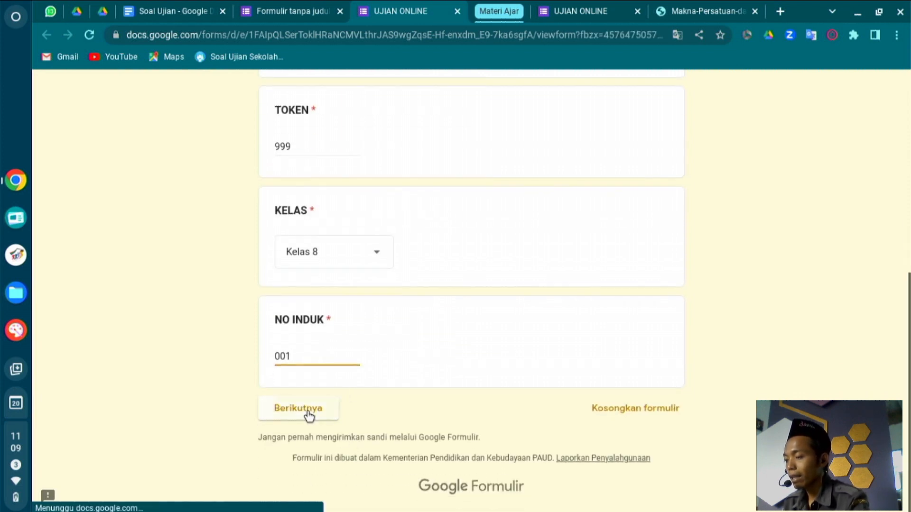
Answer the history questions with kebangkitan rakyat, Ir. Soekarno and luar negeri.
scroll(307, 412, down, 3)
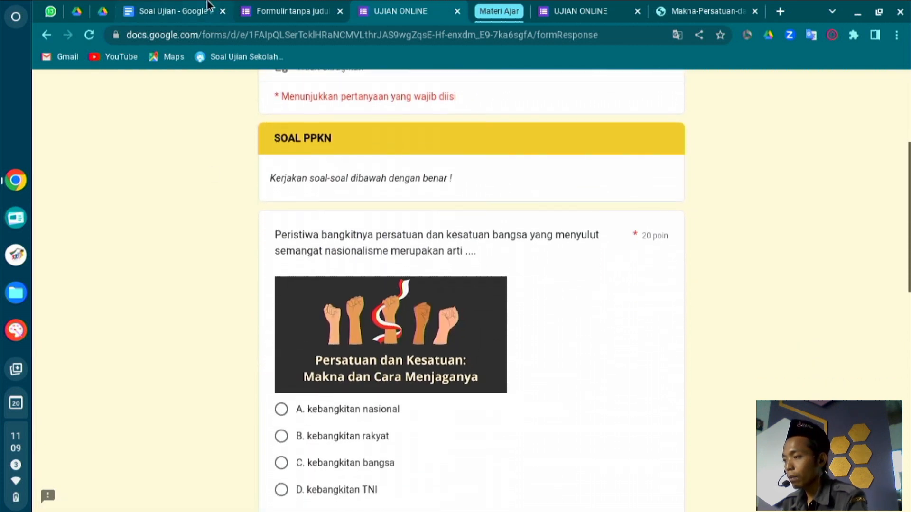
click(266, 11)
scroll(340, 314, down, 10)
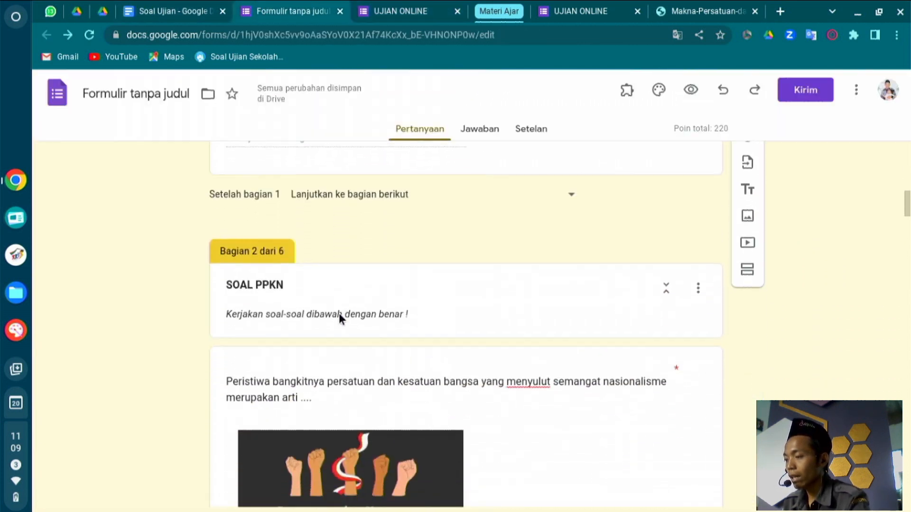
scroll(339, 313, up, 1)
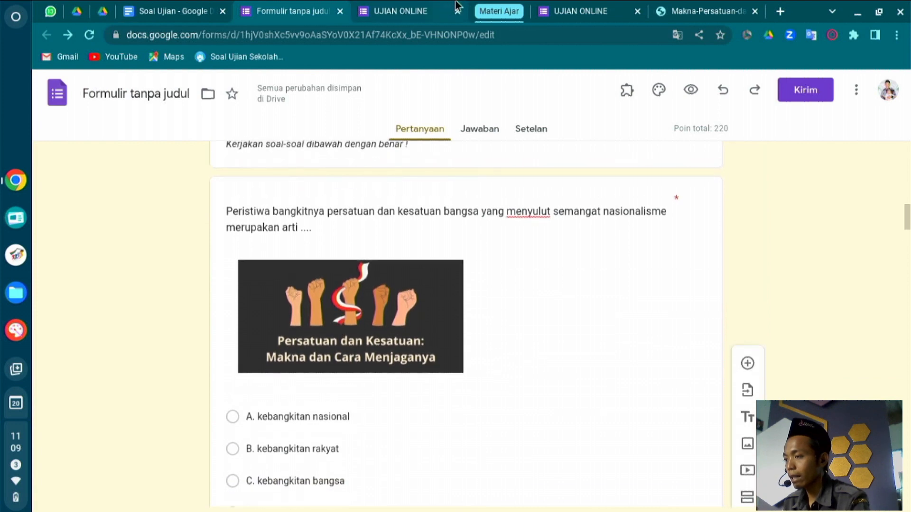
click(398, 19)
scroll(305, 283, down, 3)
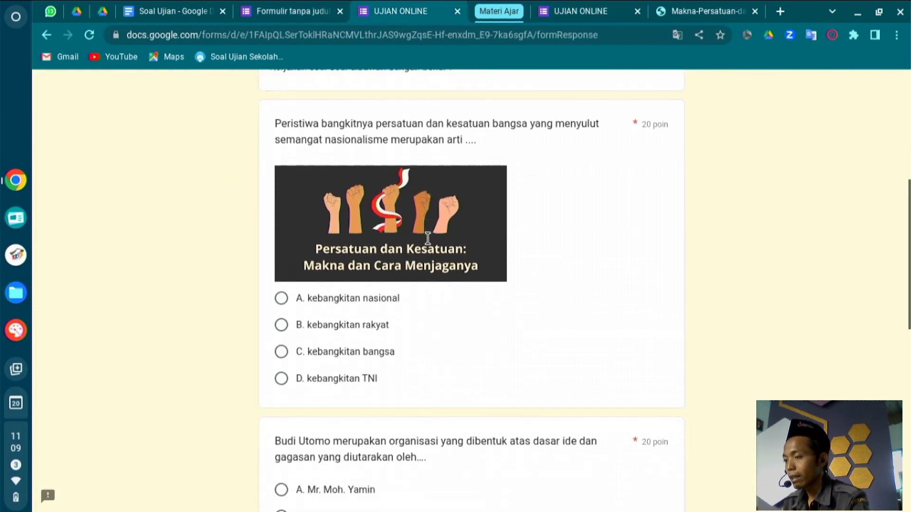
click(309, 299)
scroll(309, 297, down, 5)
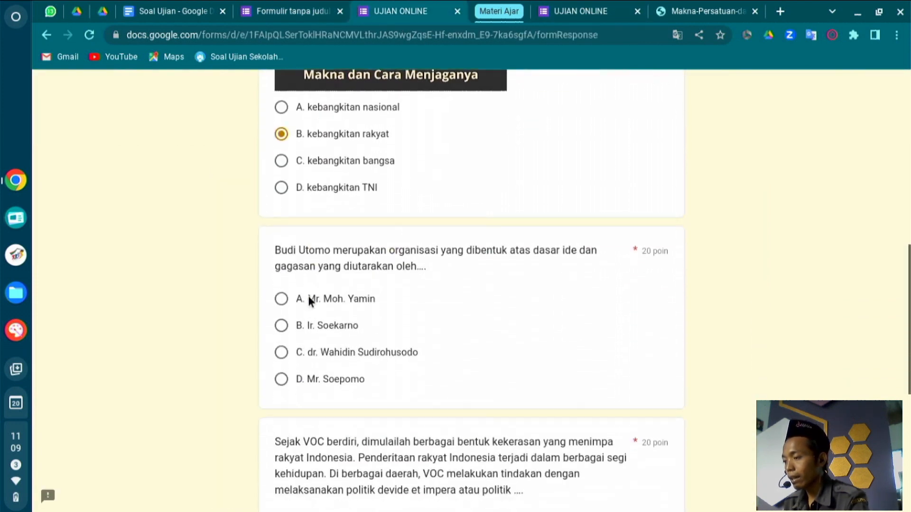
click(295, 280)
scroll(295, 280, down, 4)
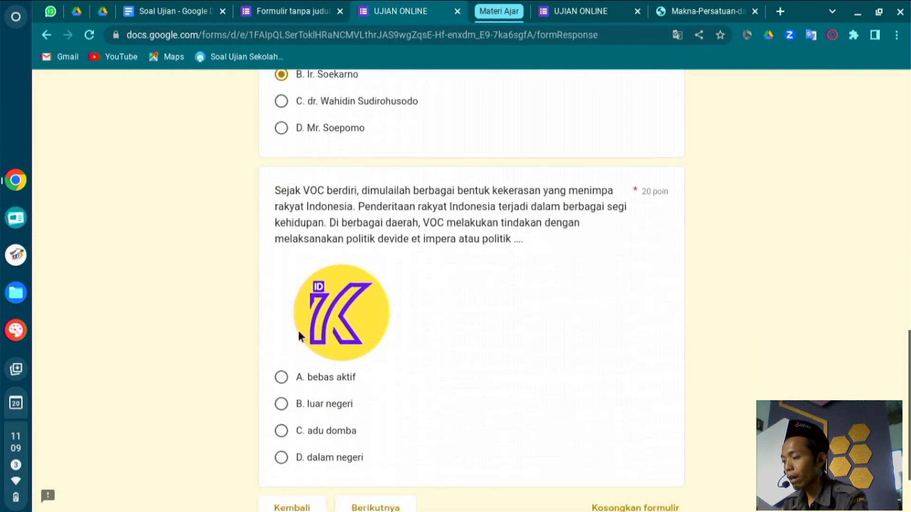
click(300, 404)
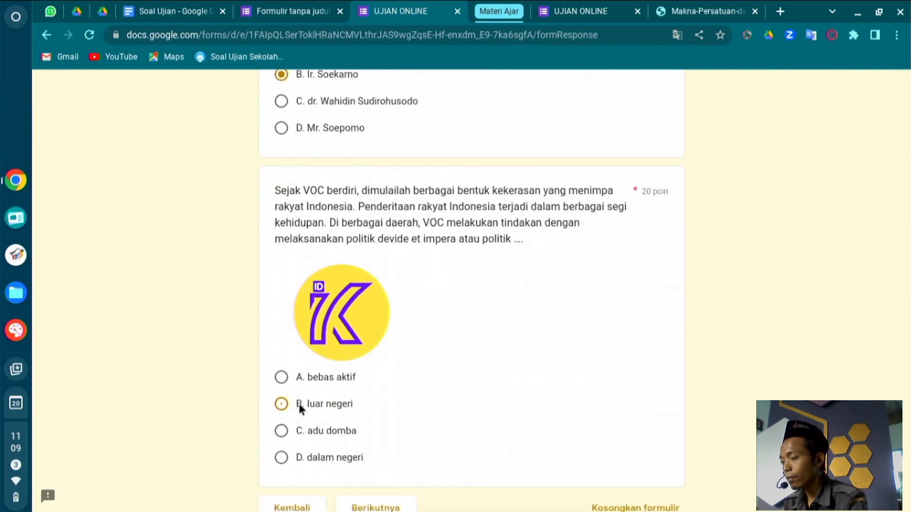
scroll(300, 404, down, 2)
click(351, 407)
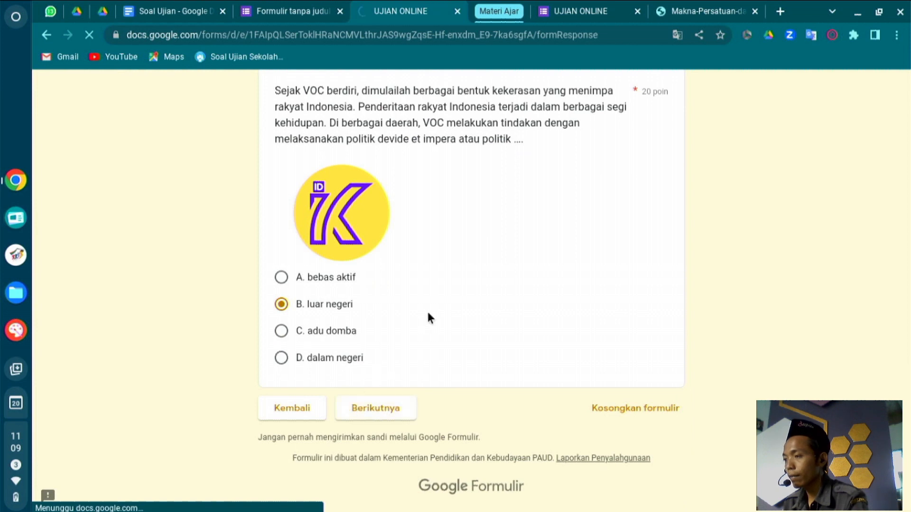
Answer the English questions with Leave taking, Look and 'How is your elder brother?'.
scroll(427, 309, down, 13)
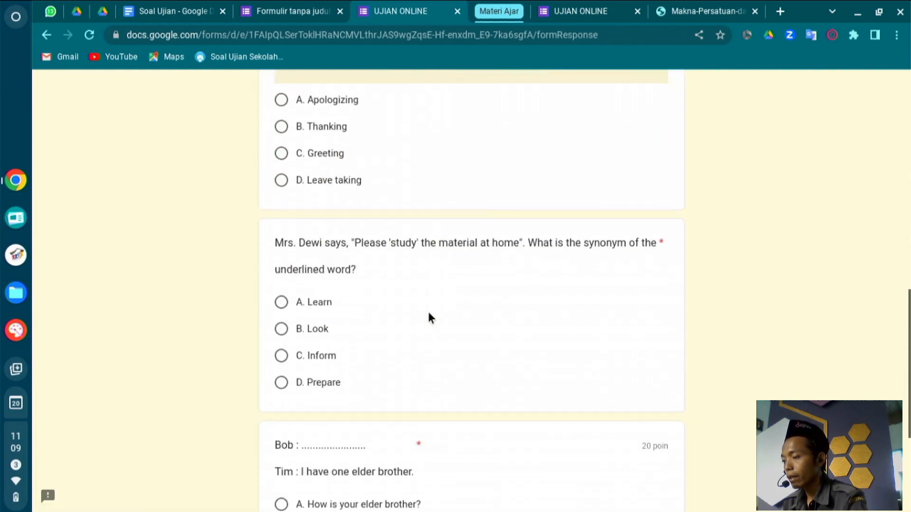
click(335, 169)
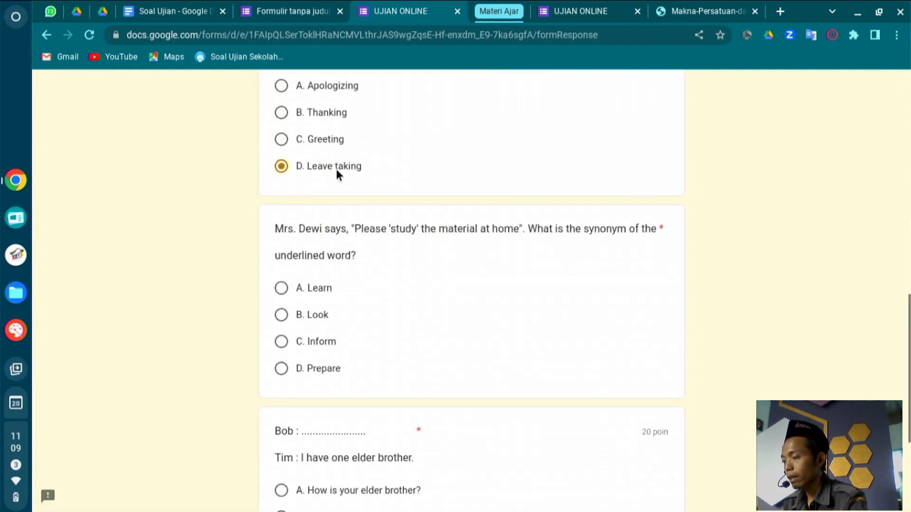
click(306, 315)
click(319, 488)
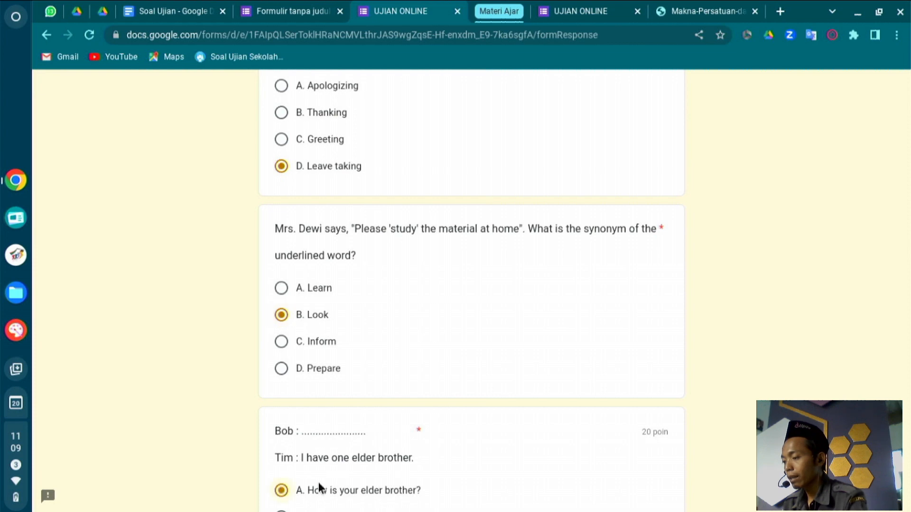
scroll(318, 488, down, 4)
click(380, 408)
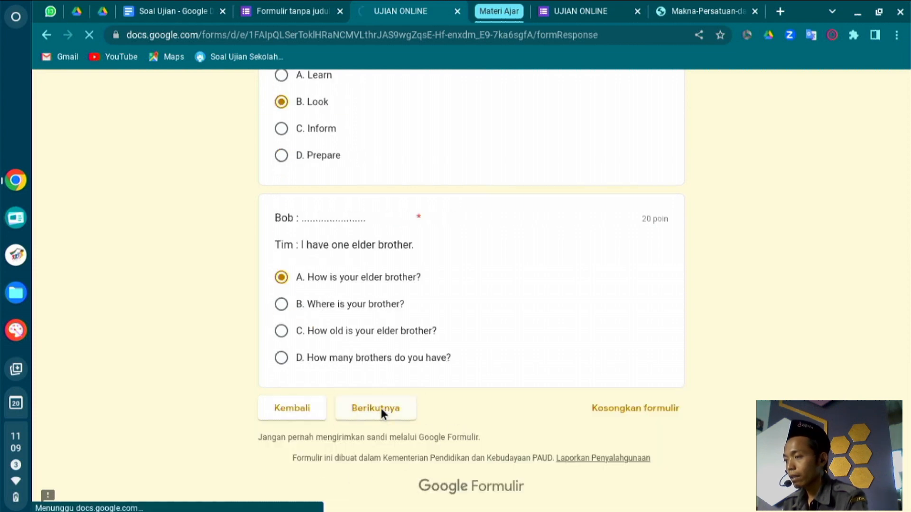
Answer the mathematics questions with 25 permen, 40 buah and Sandi.
scroll(366, 256, down, 6)
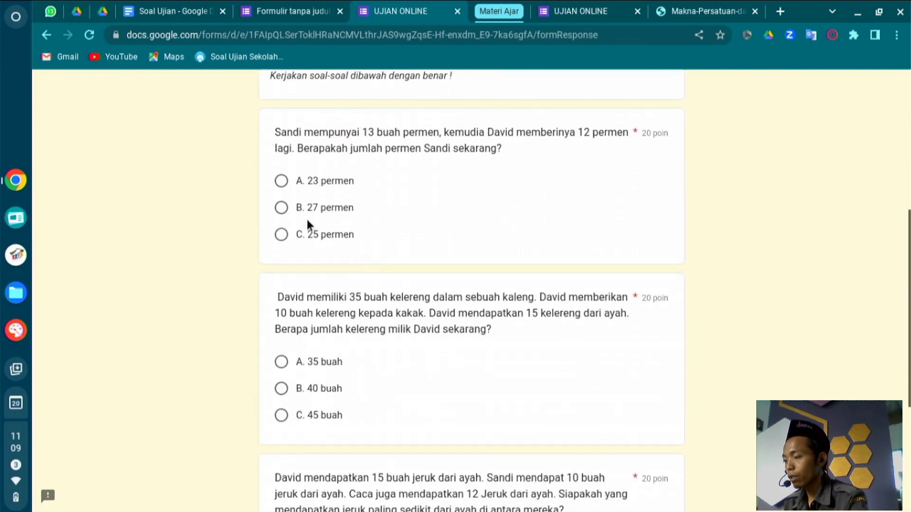
click(301, 234)
scroll(302, 233, down, 1)
scroll(296, 265, down, 1)
click(290, 298)
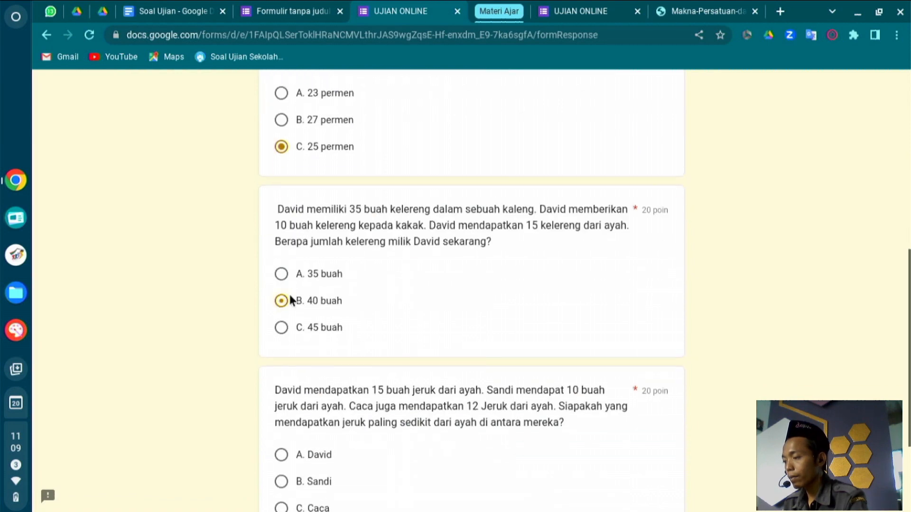
scroll(289, 295, down, 3)
click(282, 331)
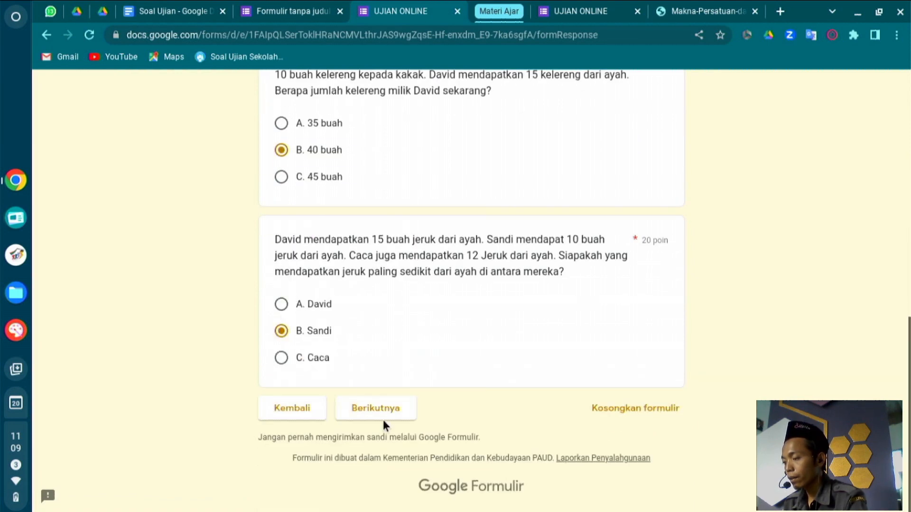
click(385, 408)
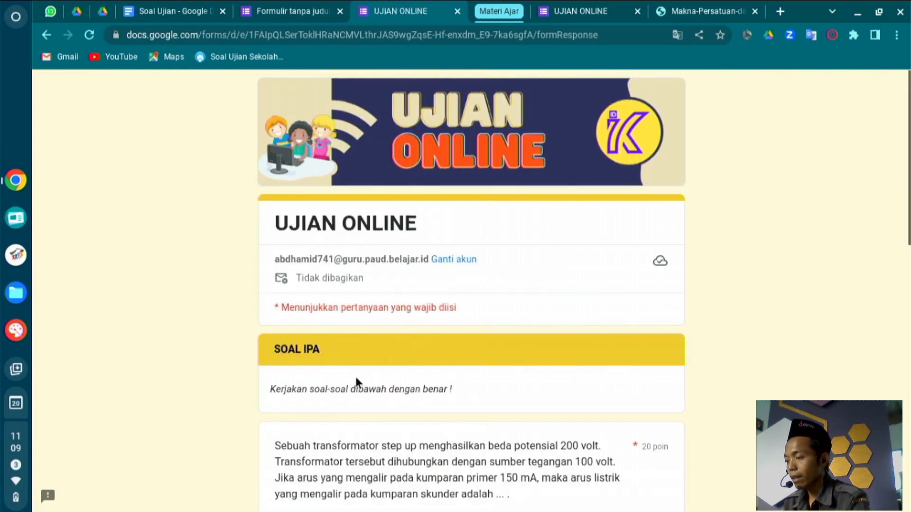
Answer the IPA questions with 300 mA, filtrasi and gaya tarik.
scroll(356, 380, down, 10)
scroll(355, 377, up, 1)
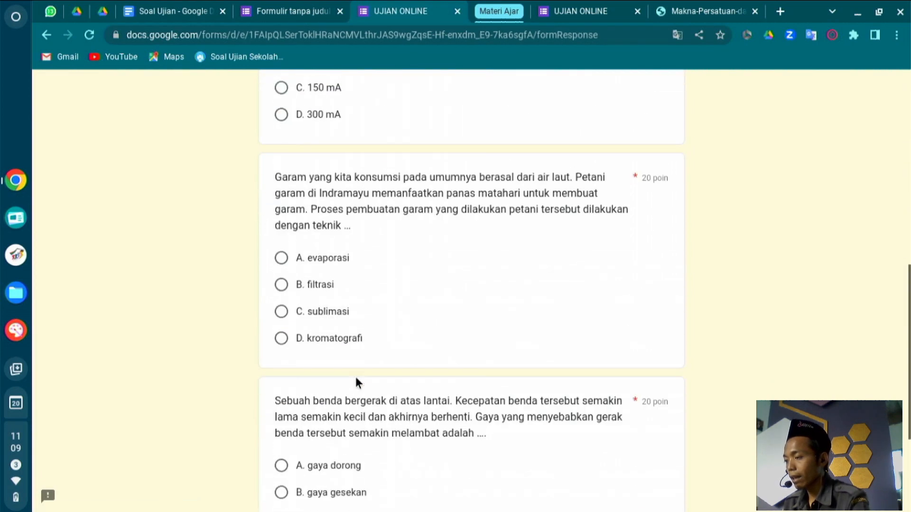
click(313, 117)
click(312, 283)
scroll(311, 284, down, 4)
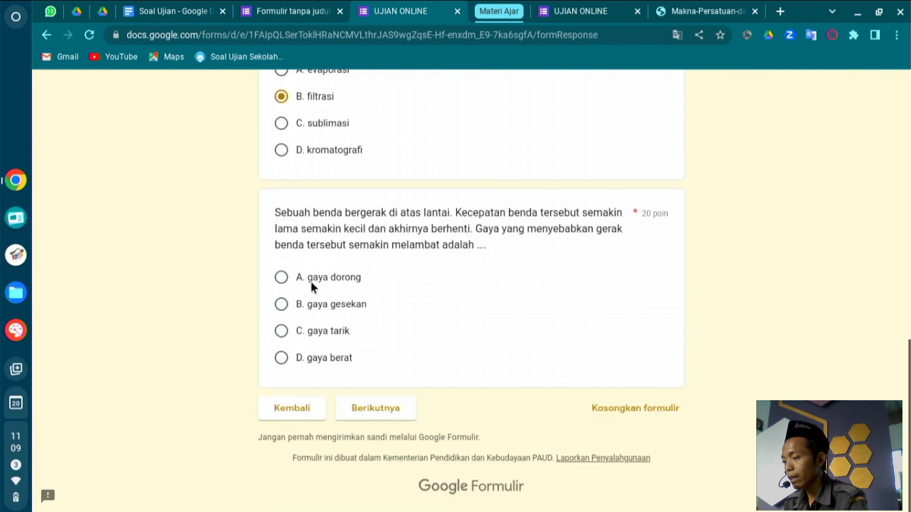
click(283, 332)
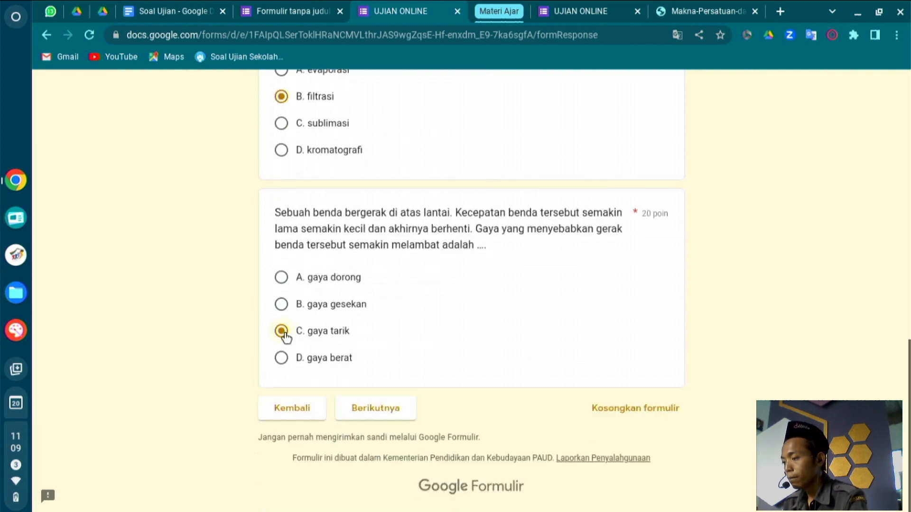
Submit the exam and open its score page showing 100/220 points.
click(366, 409)
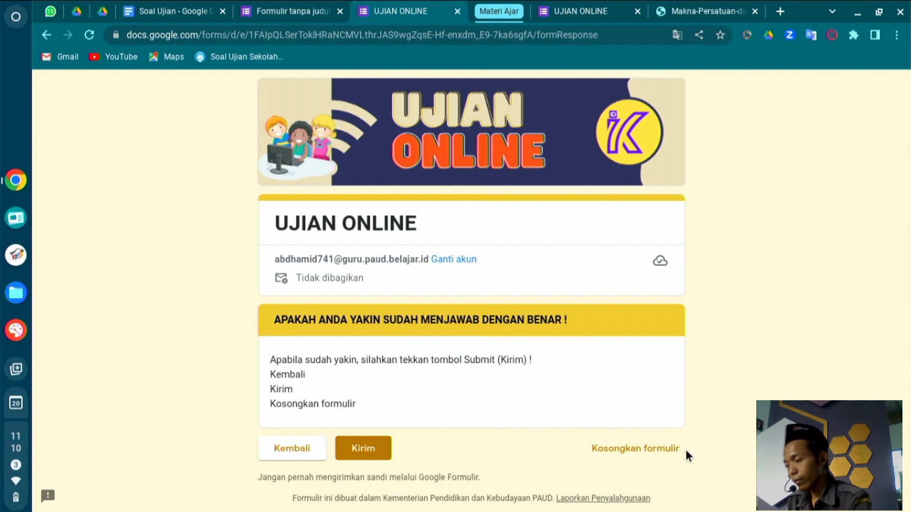
click(361, 451)
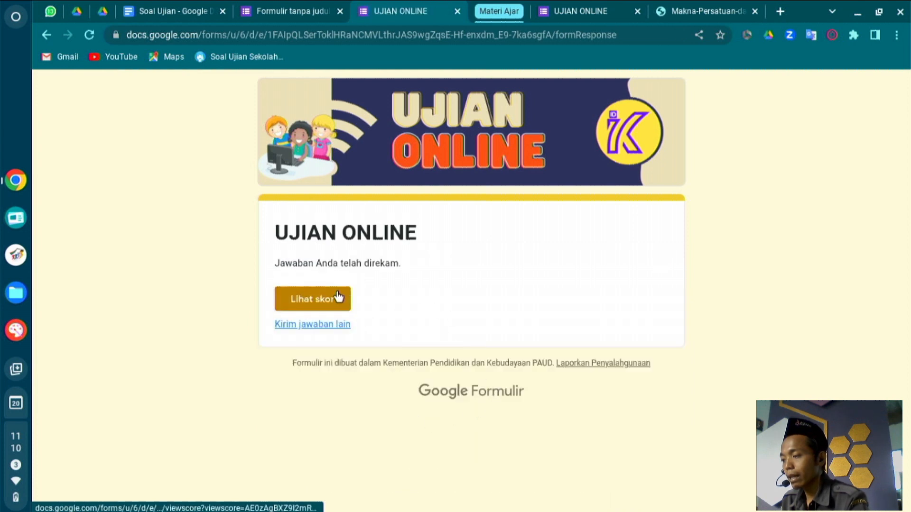
click(338, 297)
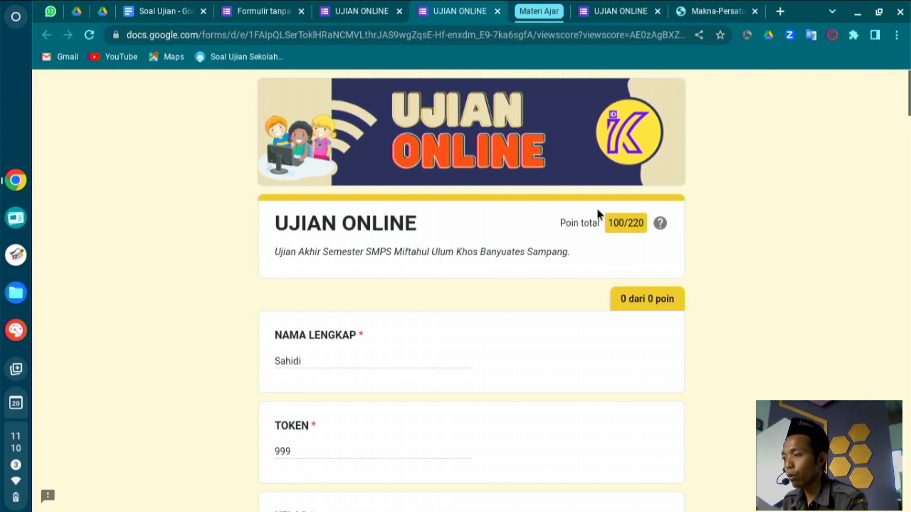
Close the score, confirmation, test-response and Makna-Persatuan tabs, keeping the editor open.
click(264, 11)
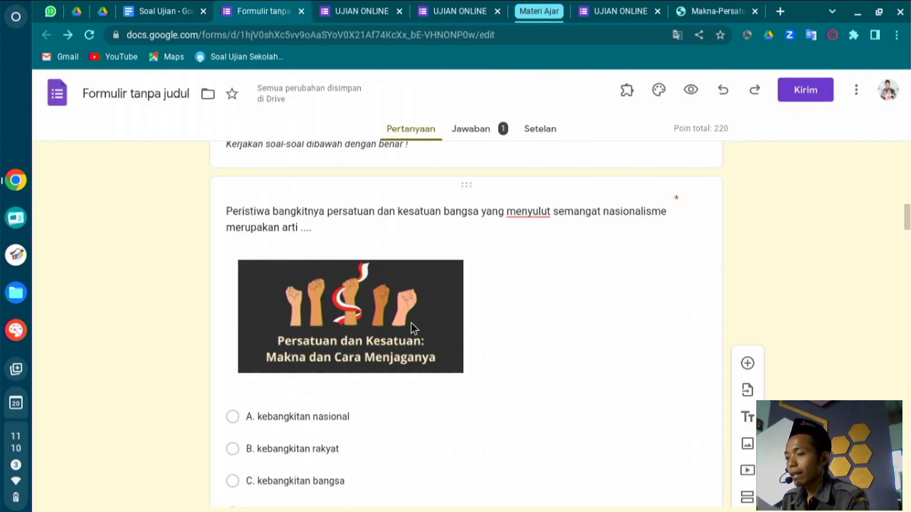
scroll(410, 325, up, 10)
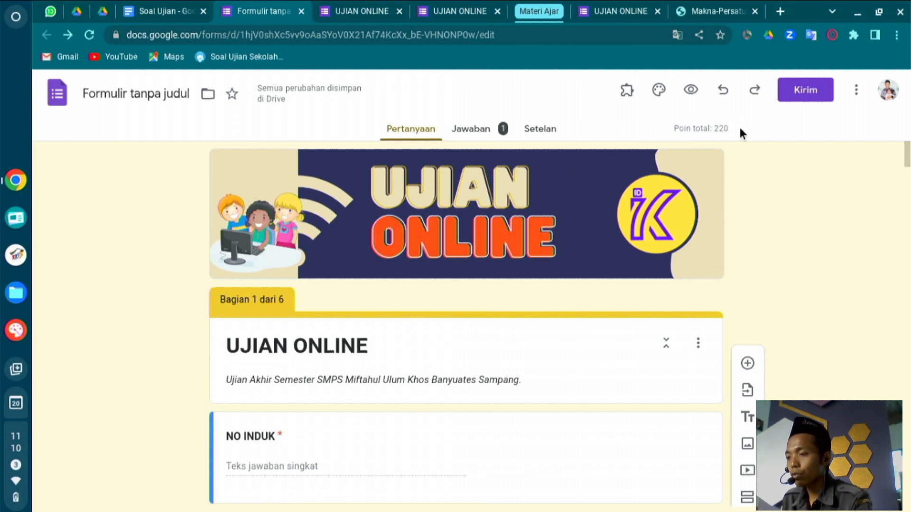
drag(674, 128, 701, 129)
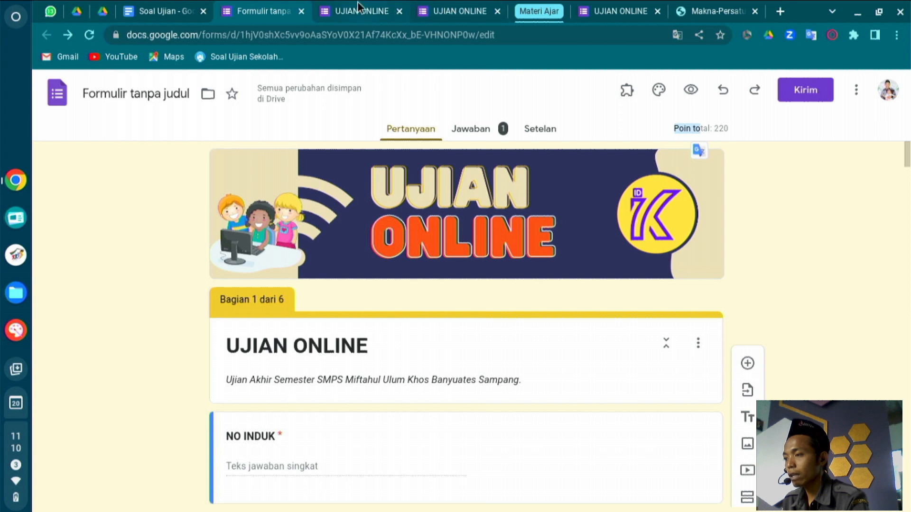
click(359, 6)
click(458, 6)
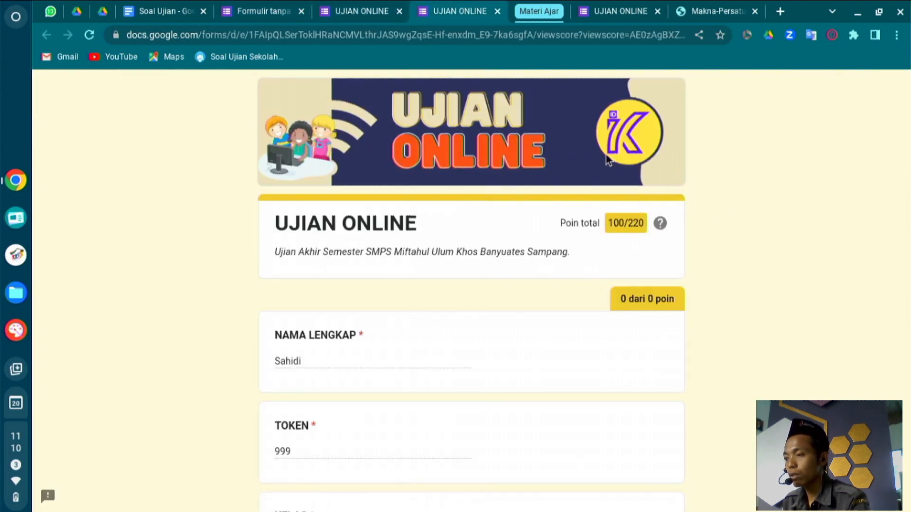
click(497, 11)
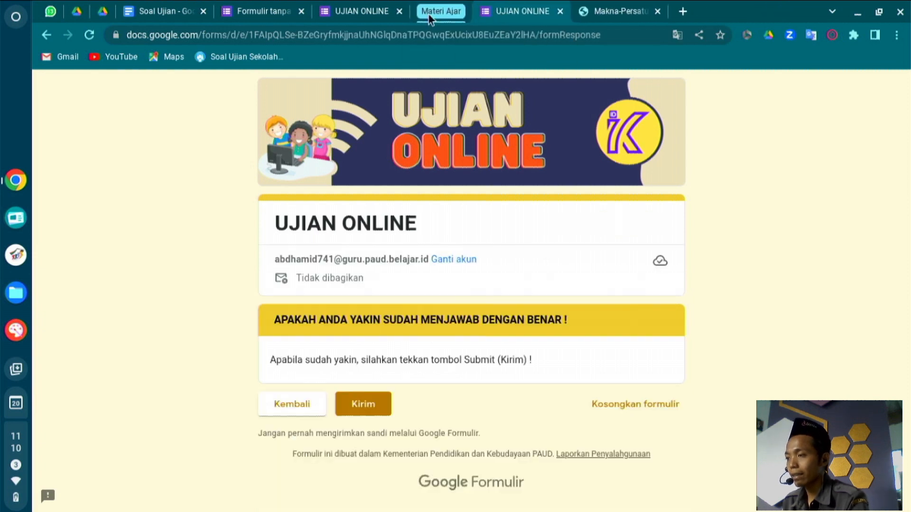
click(401, 12)
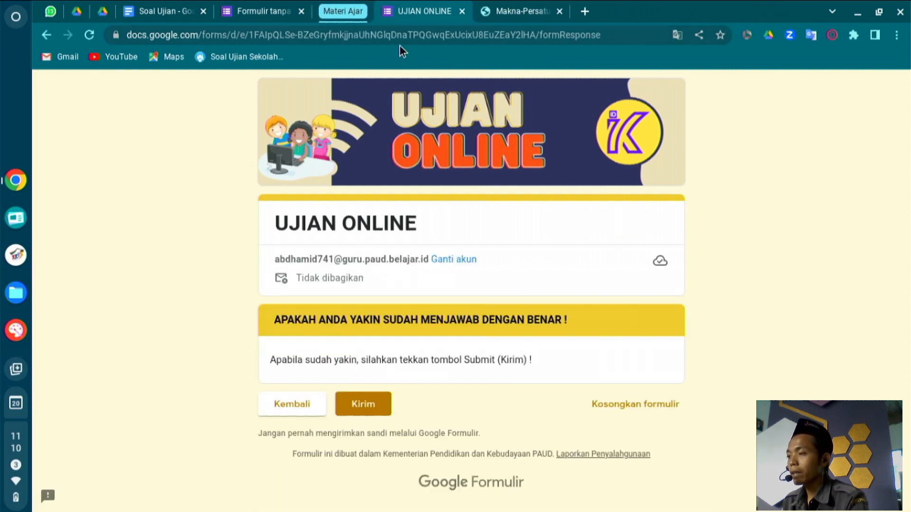
click(462, 11)
click(461, 12)
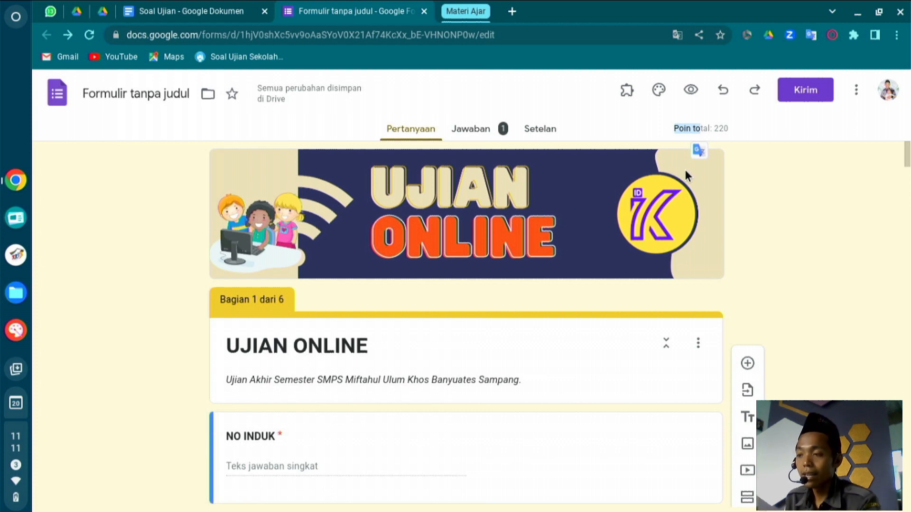
click(805, 95)
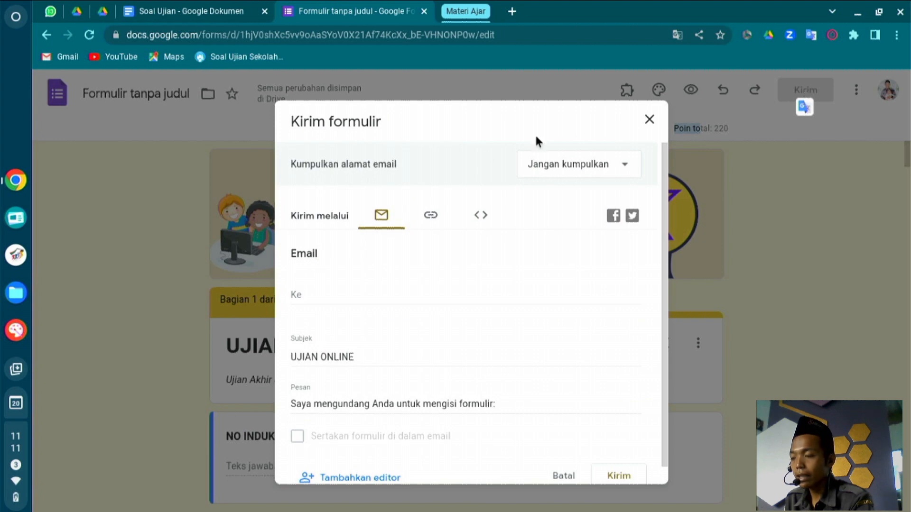
click(431, 216)
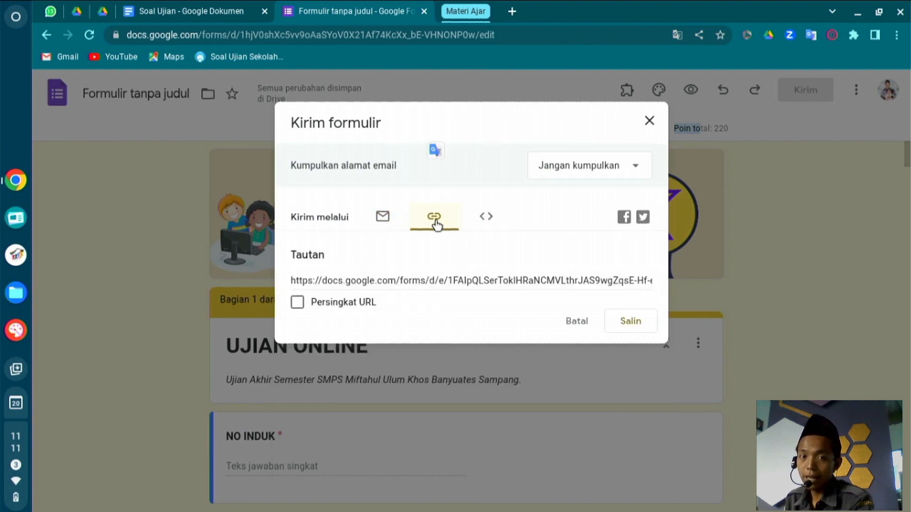
click(314, 304)
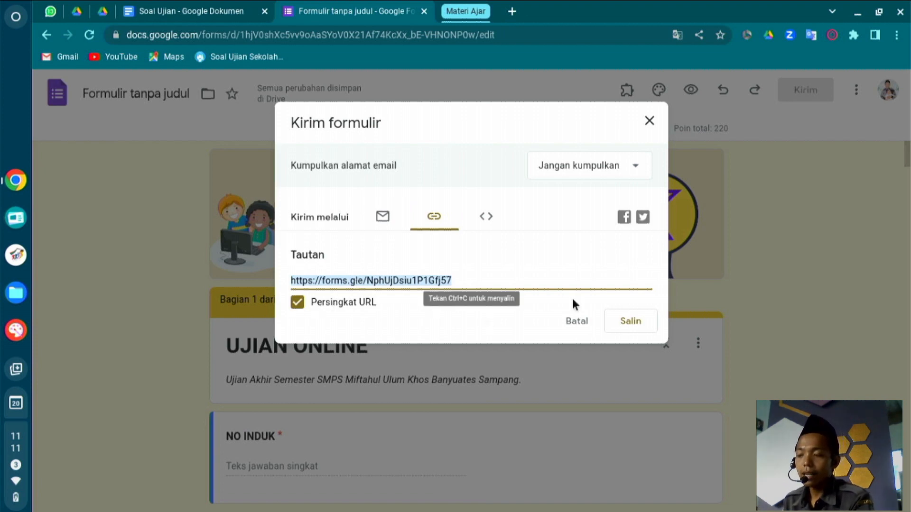
click(627, 321)
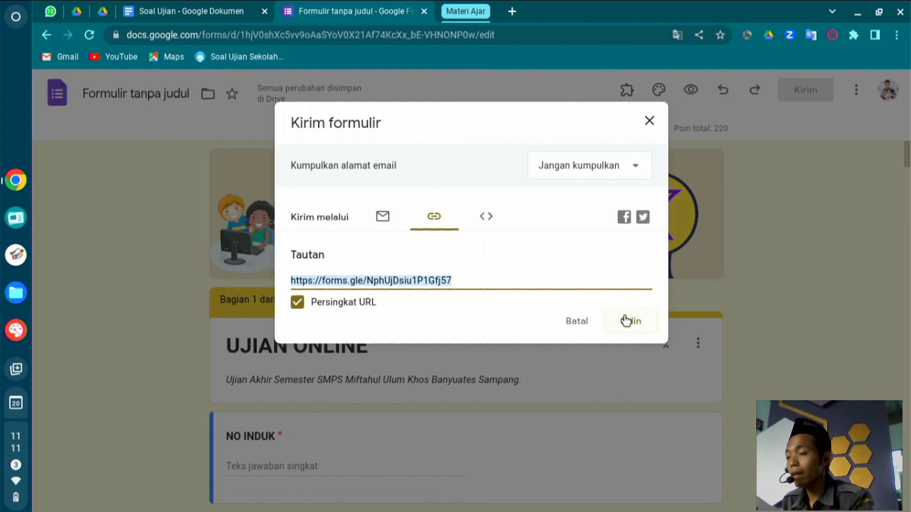
click(586, 318)
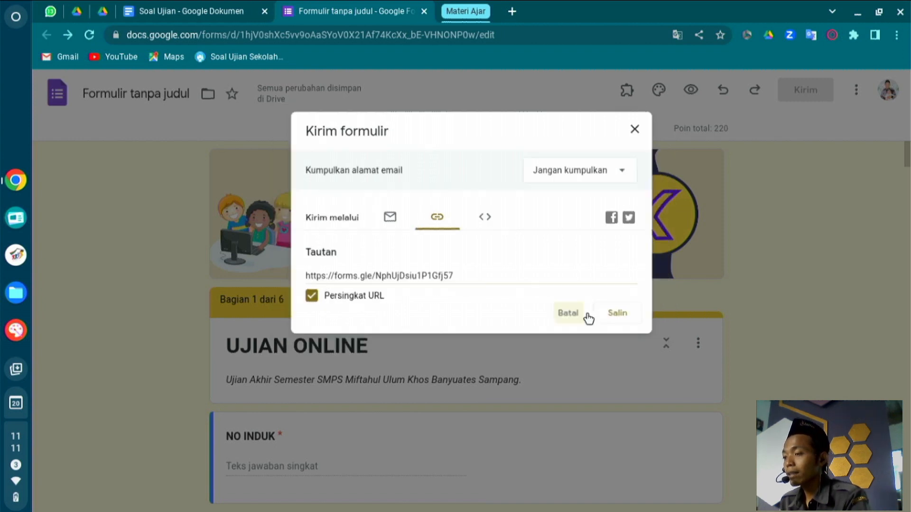
Search Google for bitly in a new tab and open the Bitly URL Shortener site.
click(511, 11)
text(bit)
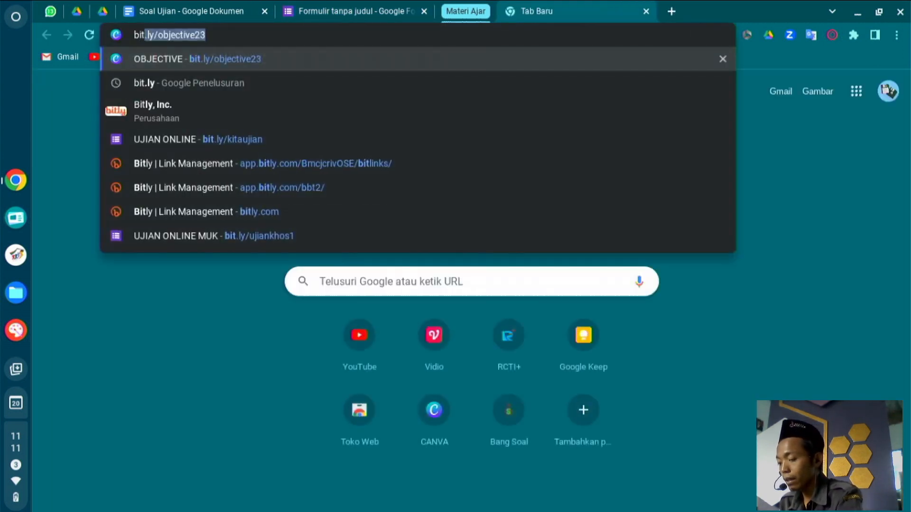
text(.ly/)
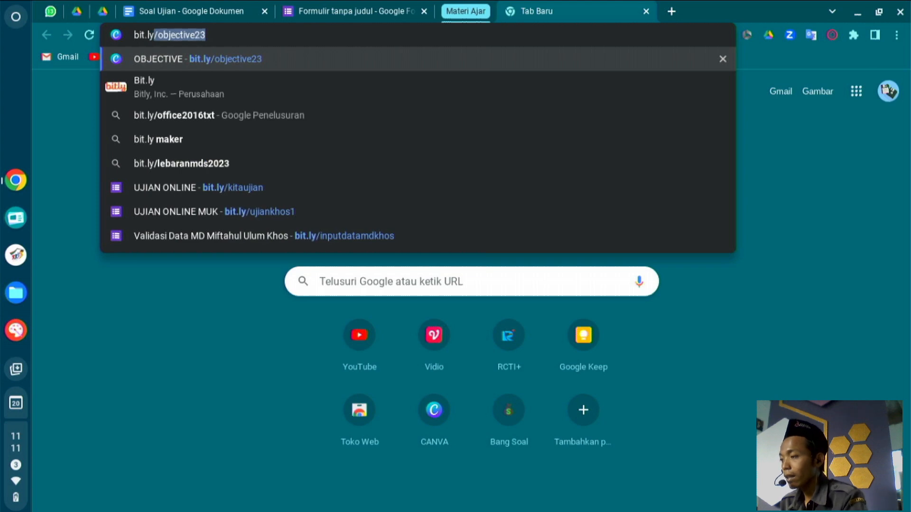
key(Return)
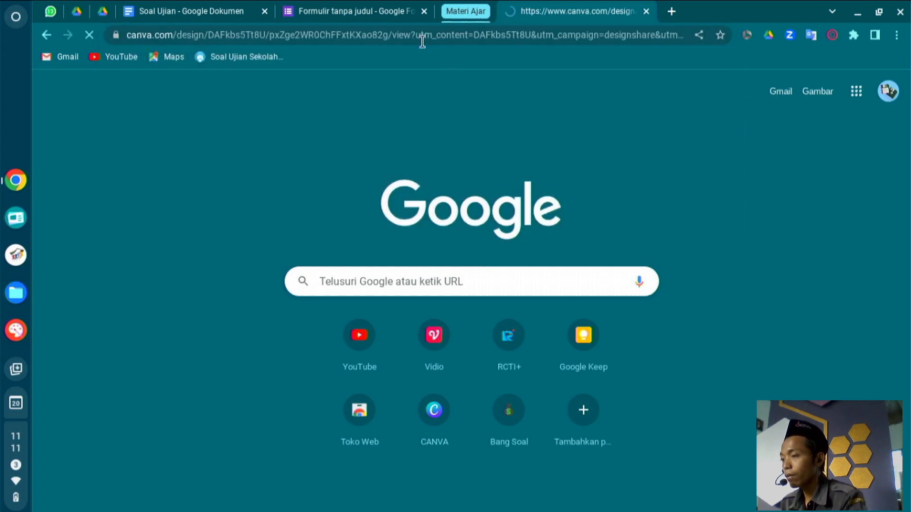
click(397, 35)
key(BackSpace)
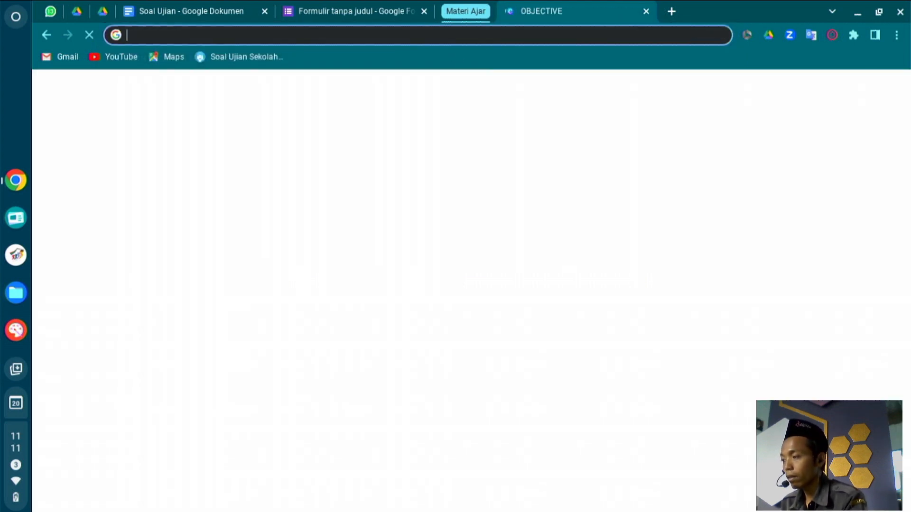
text(bit)
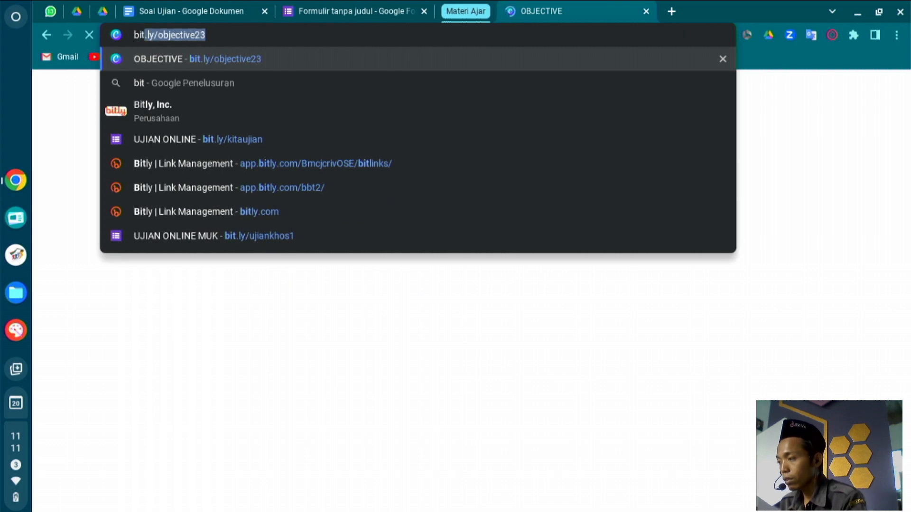
key(Delete)
text(ly)
key(Return)
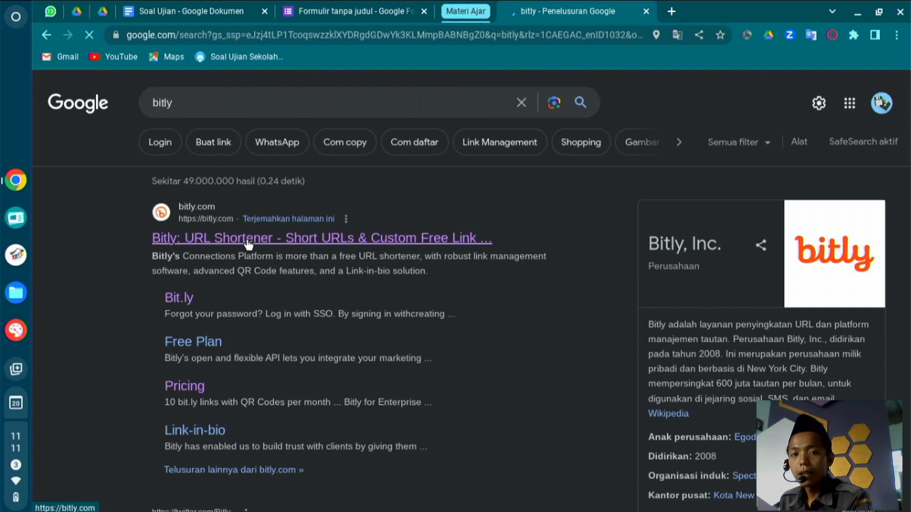
click(248, 242)
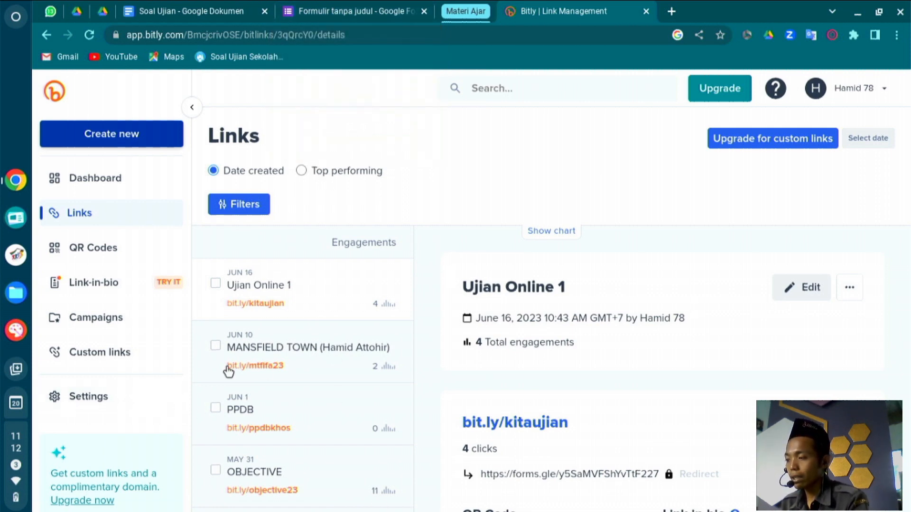
Start a new Bitly link to the pasted form address, titled UJIAN CBT.
click(127, 137)
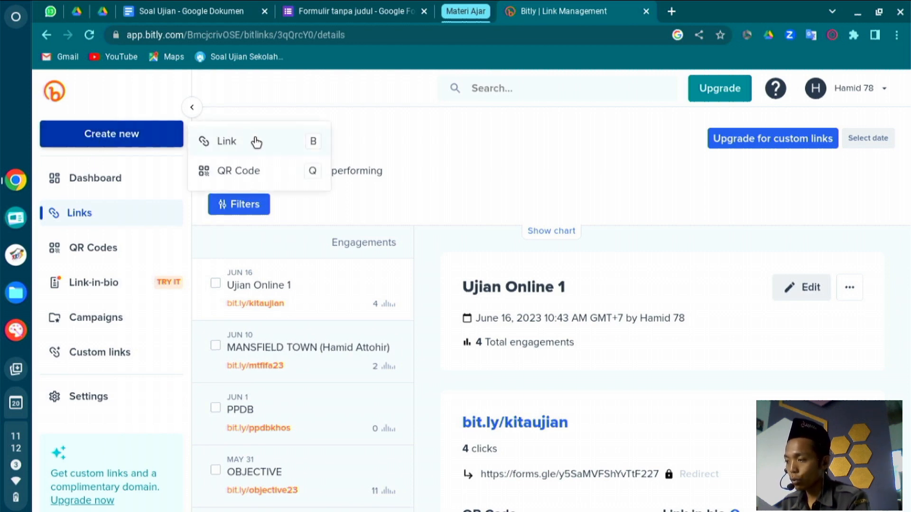
click(277, 139)
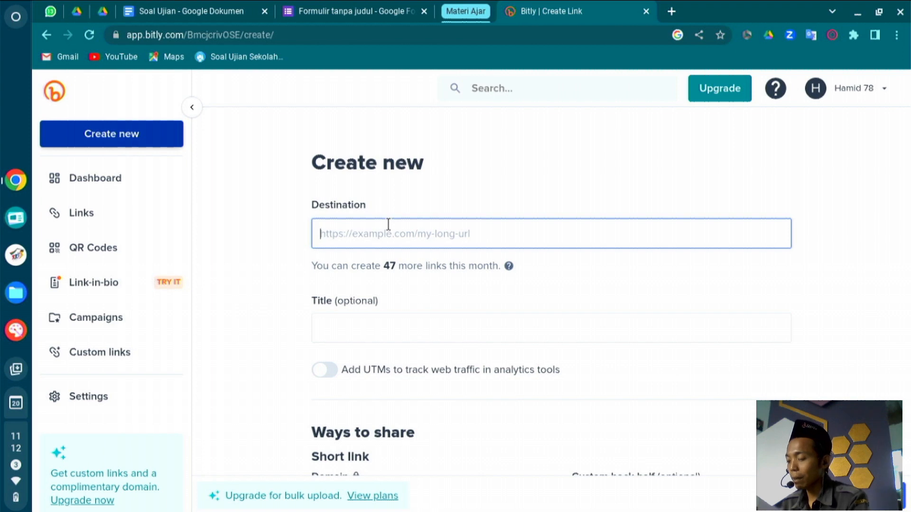
text(https://forms.gle/NphUjDsiu1P1Gfj57)
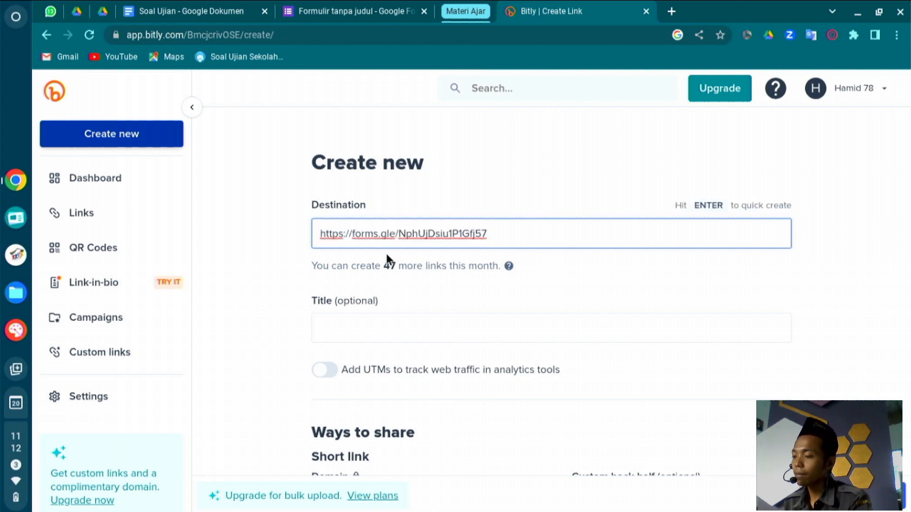
click(362, 339)
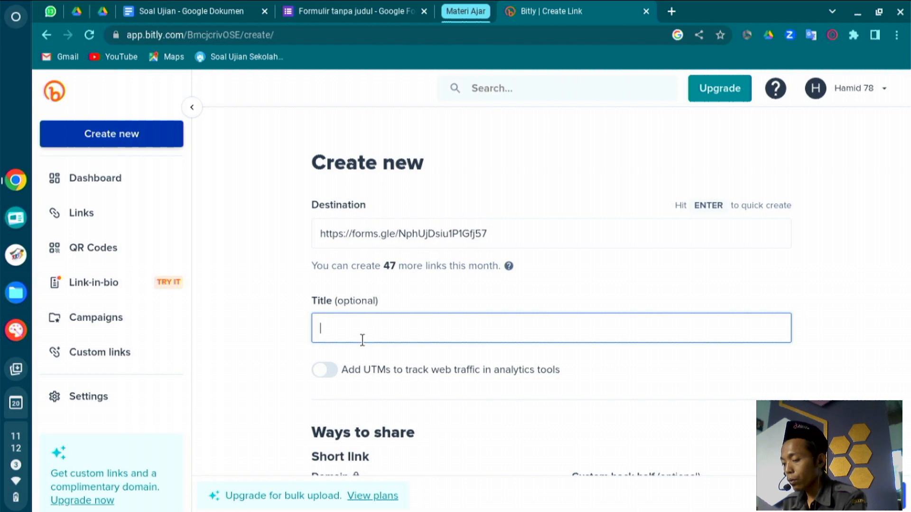
text(UJIAN CBT)
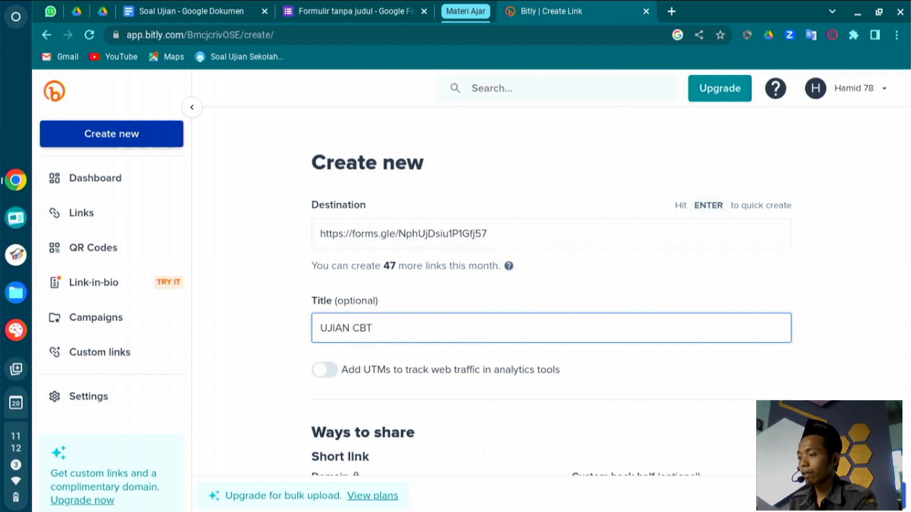
scroll(551, 285, down, 4)
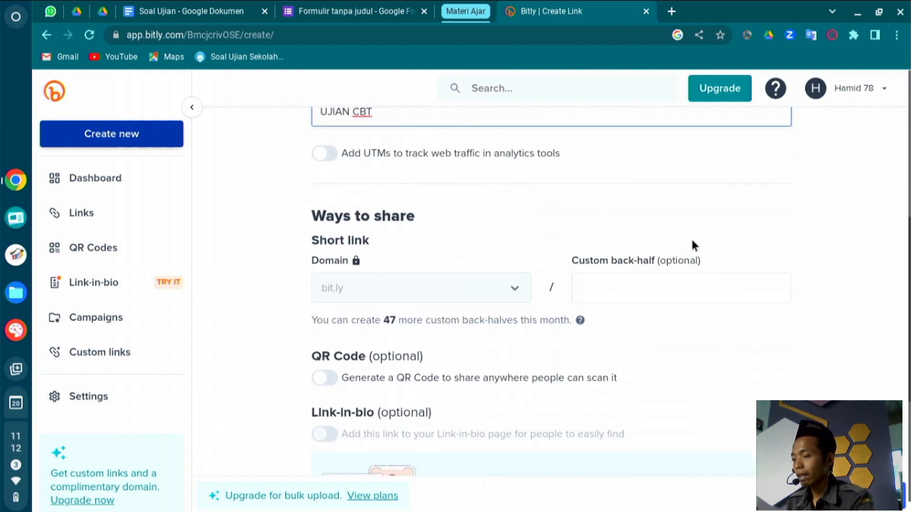
Set the back-half to ujiancbt1, enable a QR code, create the link, and close the Forms tab.
click(638, 286)
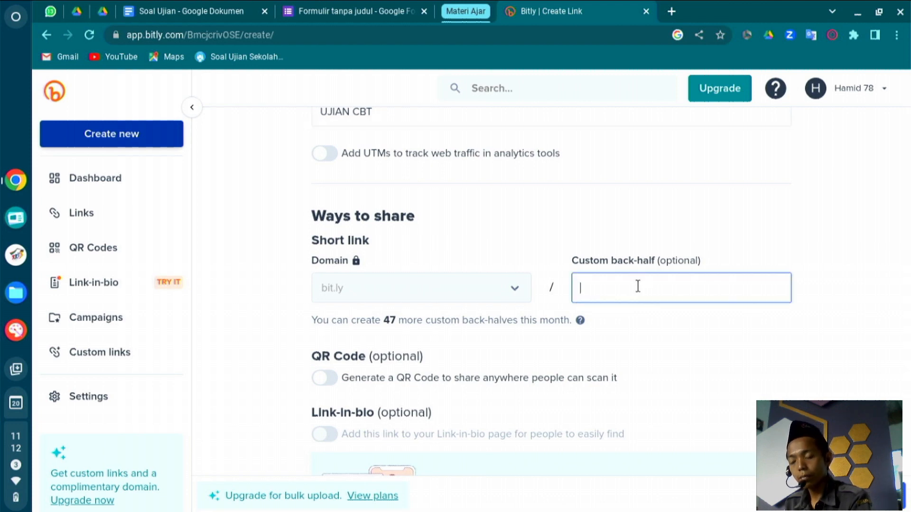
text(ujian)
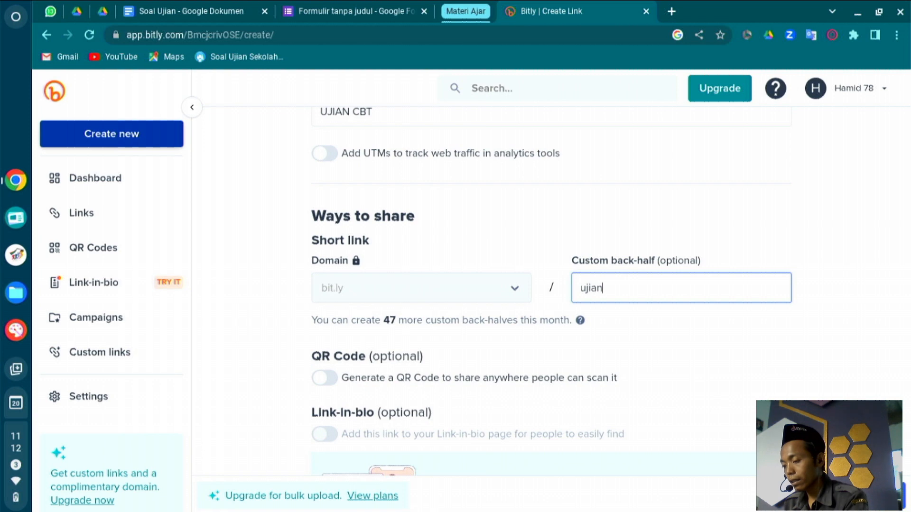
text(cbt1)
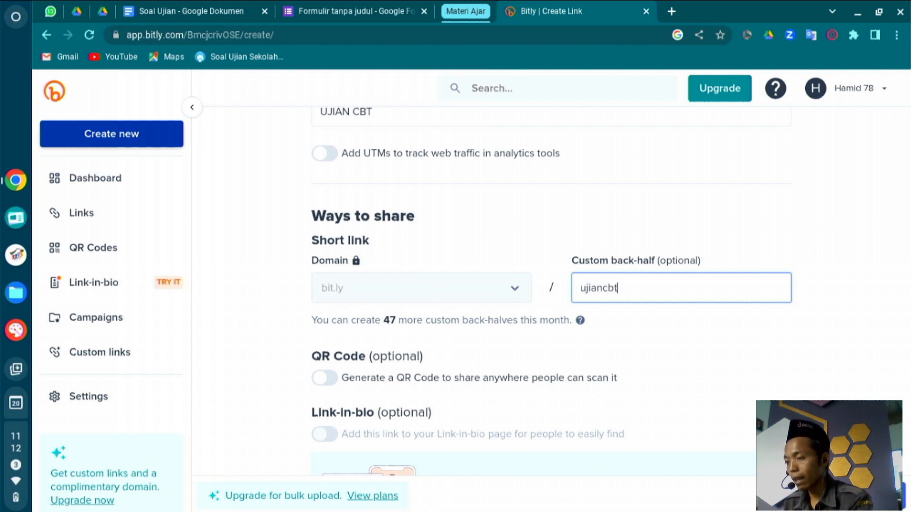
click(784, 349)
scroll(783, 349, down, 3)
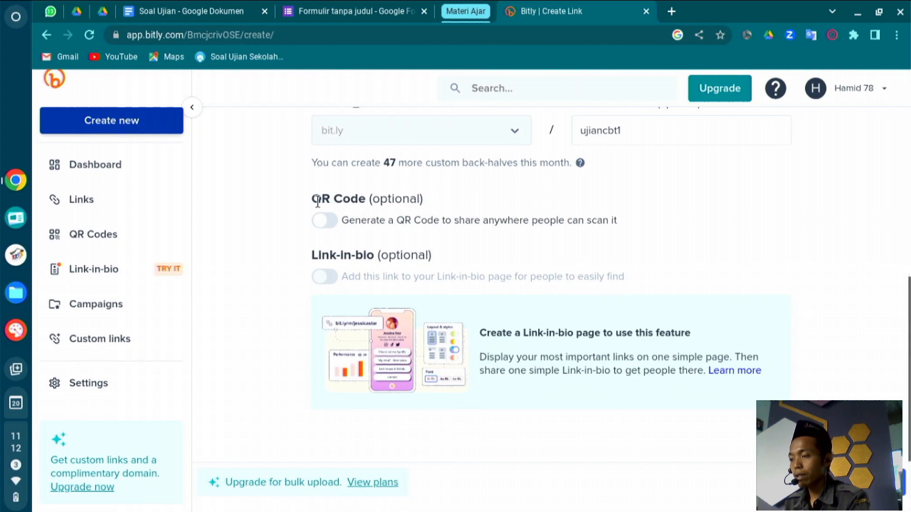
click(316, 222)
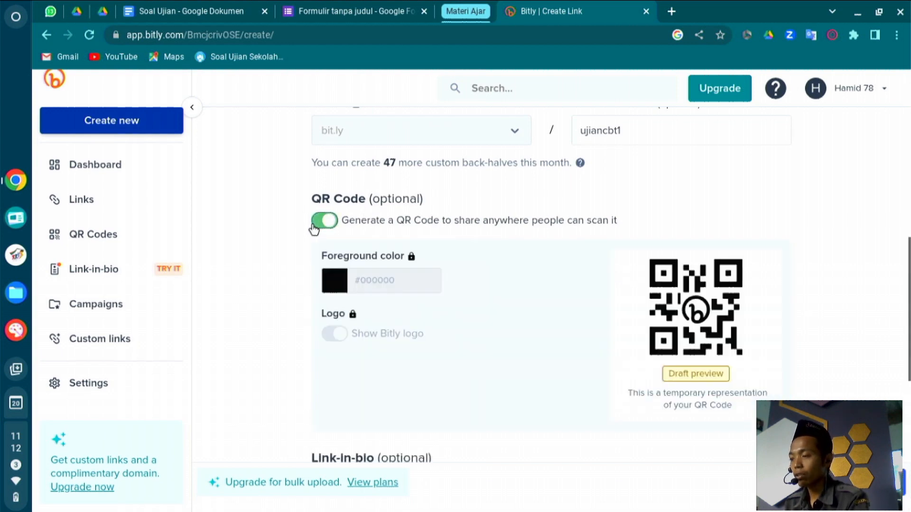
click(877, 482)
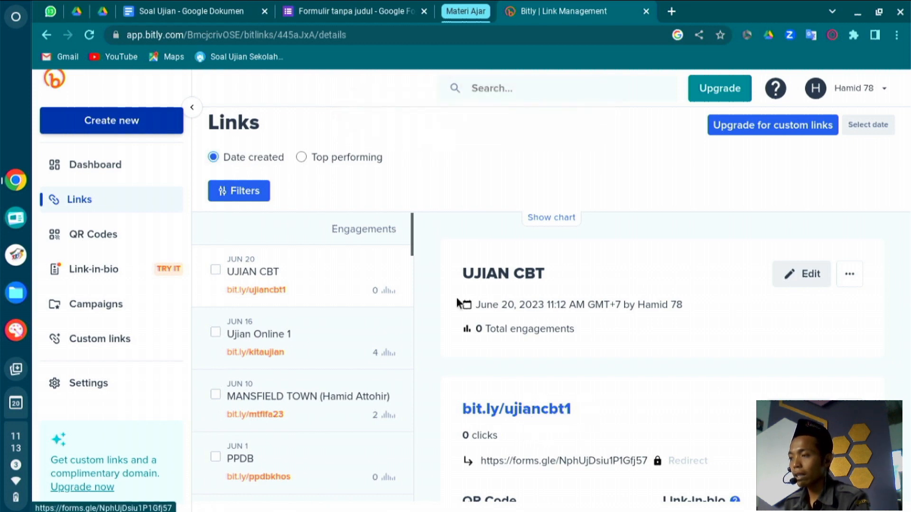
click(423, 11)
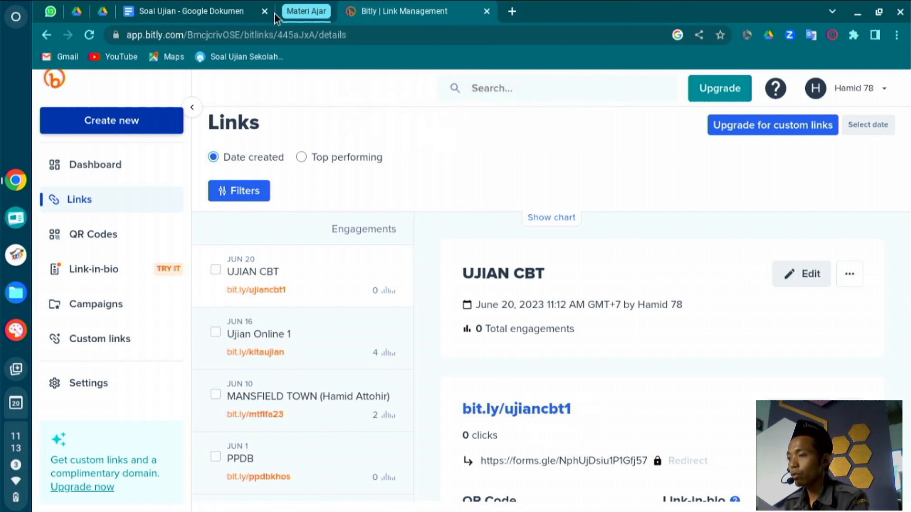
Close the Docs and Bitly tabs, load bit.ly/ujiancbt1 in a new tab, and go fullscreen.
click(265, 11)
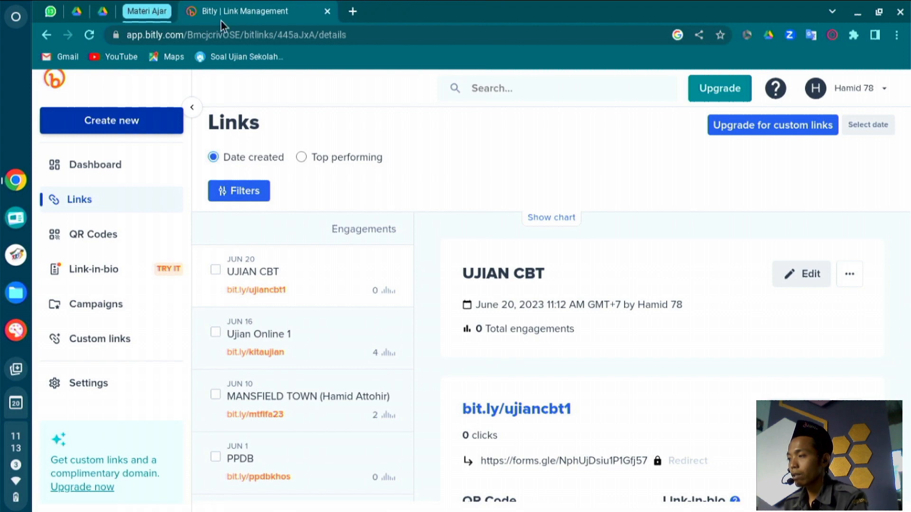
click(328, 11)
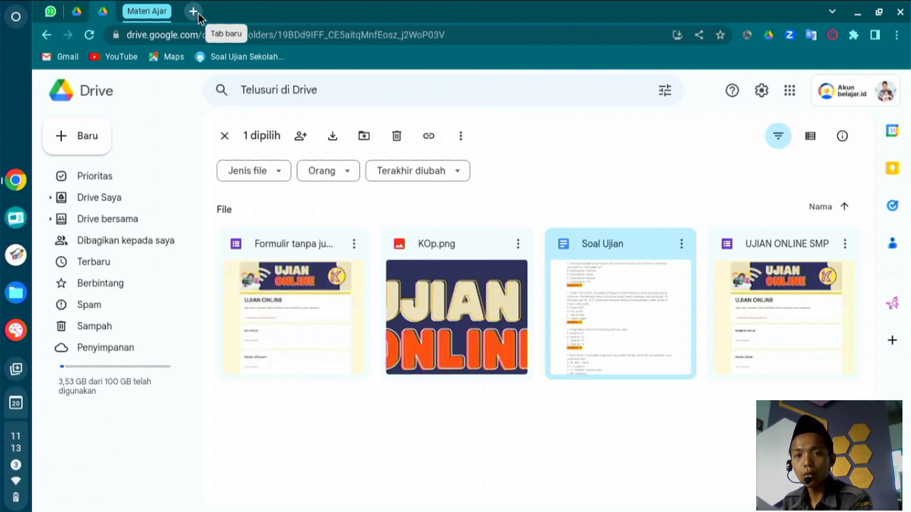
click(193, 11)
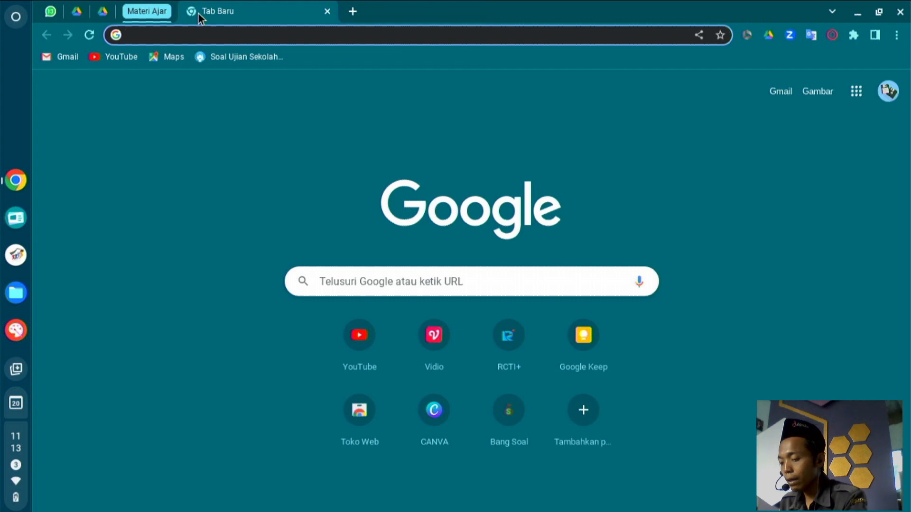
text(bir)
key(BackSpace)
text(t.)
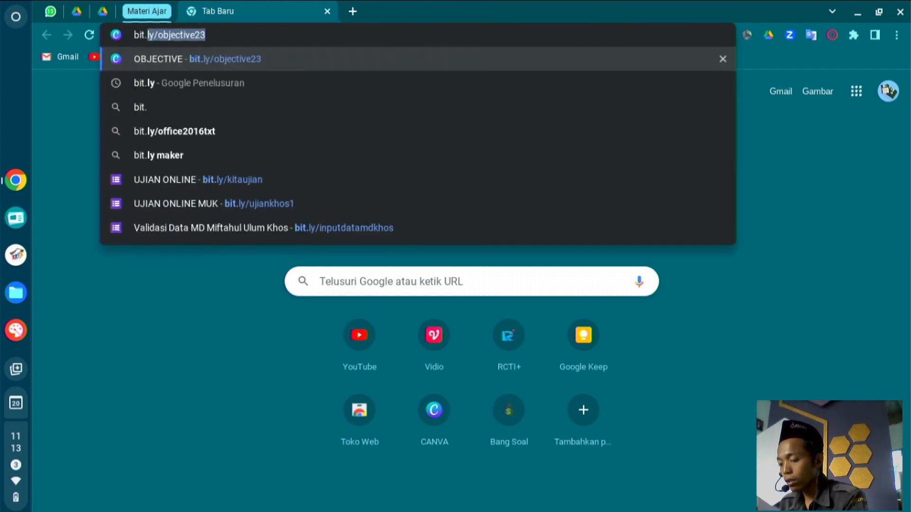
text(ly/)
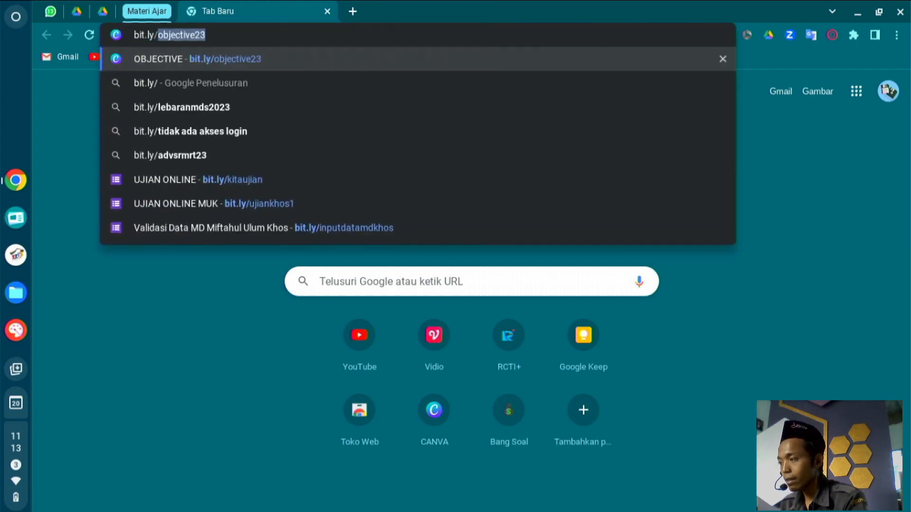
text(u)
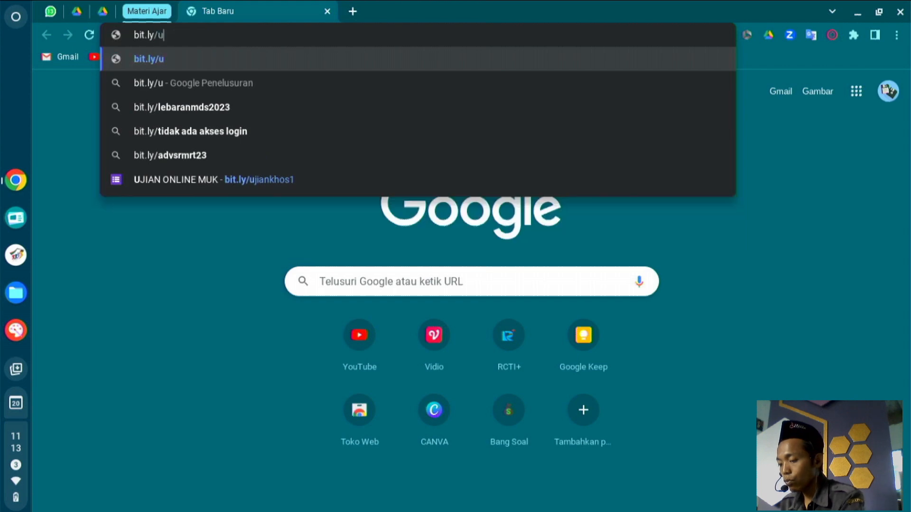
text(jiancbt1)
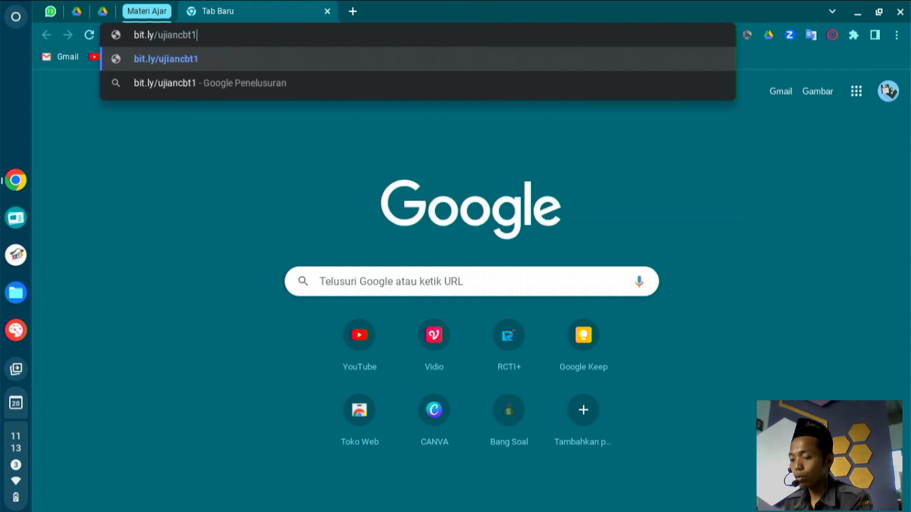
key(Return)
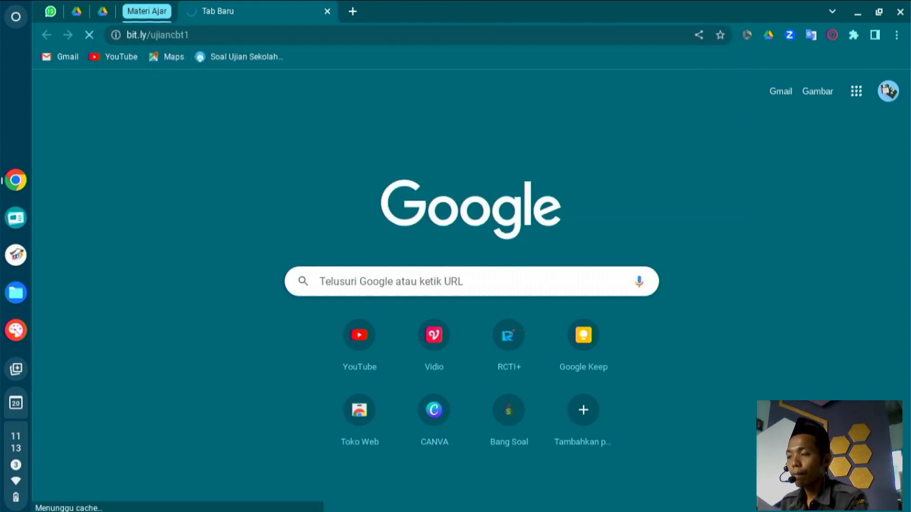
key(F11)
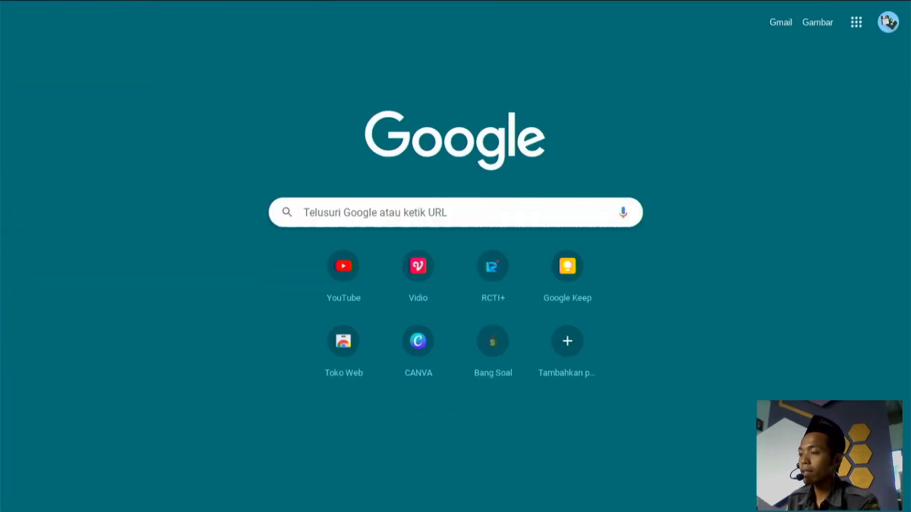
Raise the volume to maximum and scroll through the exam's opening page.
key(XF86AudioRaiseVolume)
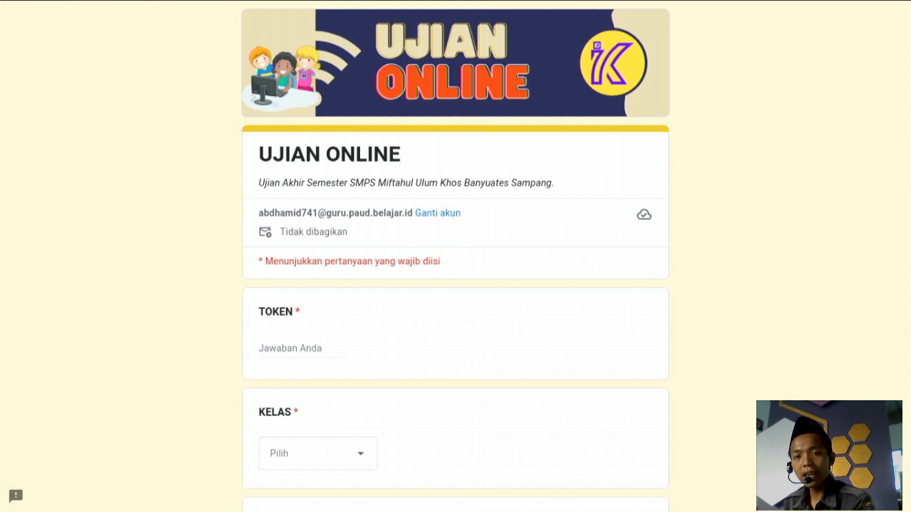
scroll(61, 84, down, 3)
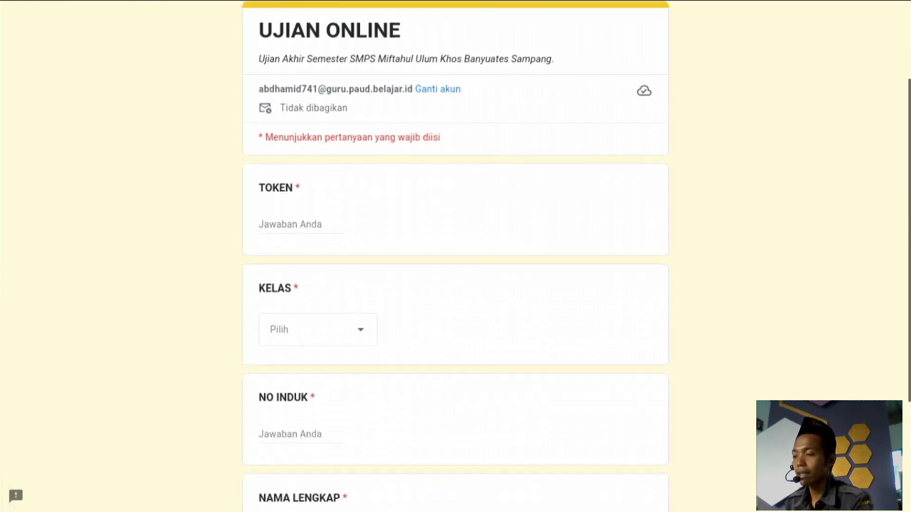
scroll(319, 261, down, 4)
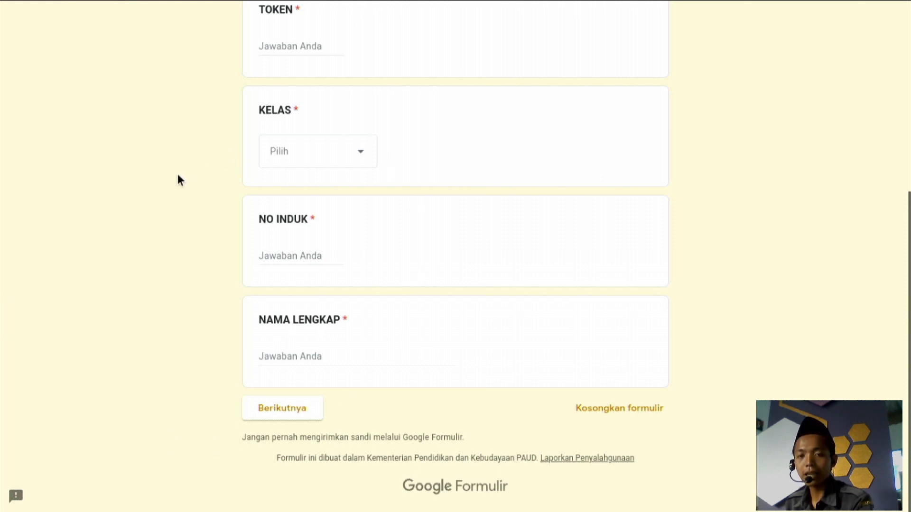
right_click(143, 330)
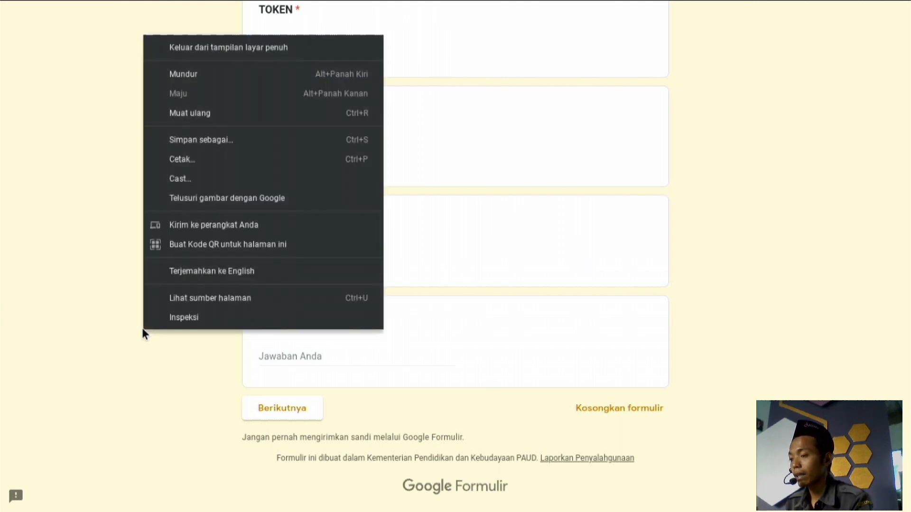
click(678, 263)
scroll(678, 263, up, 6)
scroll(678, 267, down, 6)
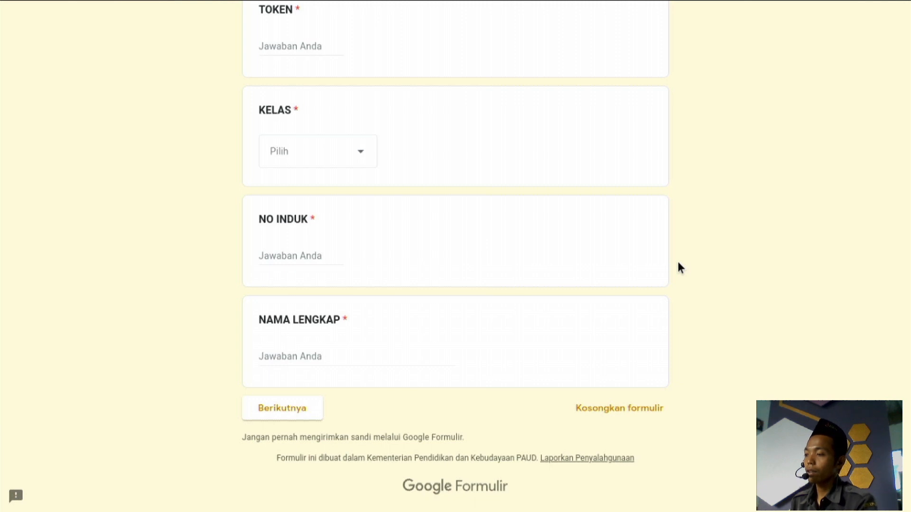
scroll(678, 262, up, 6)
scroll(678, 267, down, 2)
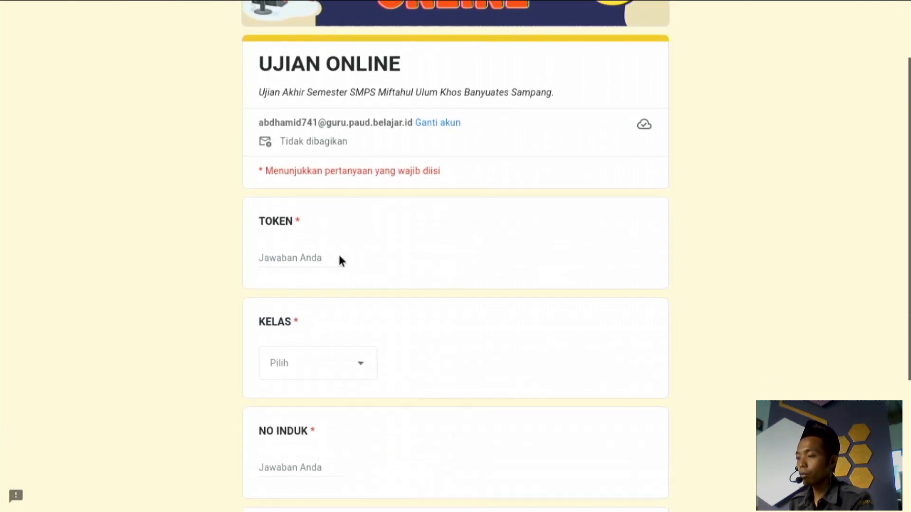
Choose Kelas 8 for KELAS and enter the exam token, correcting a mistyped first attempt.
click(319, 256)
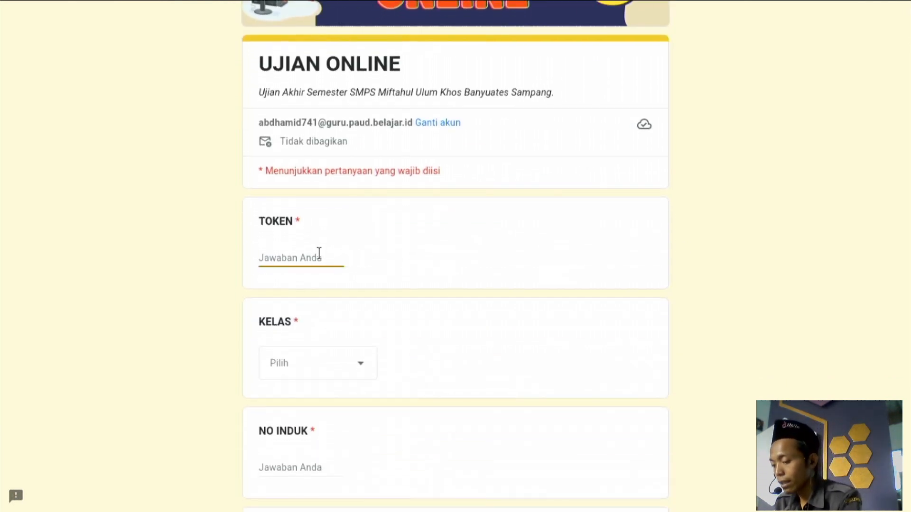
text(Jami)
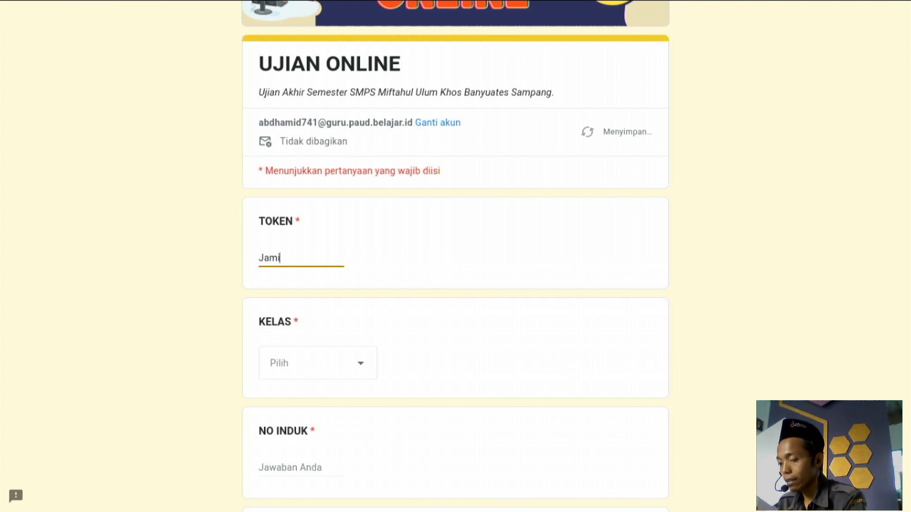
text(;lah)
click(304, 374)
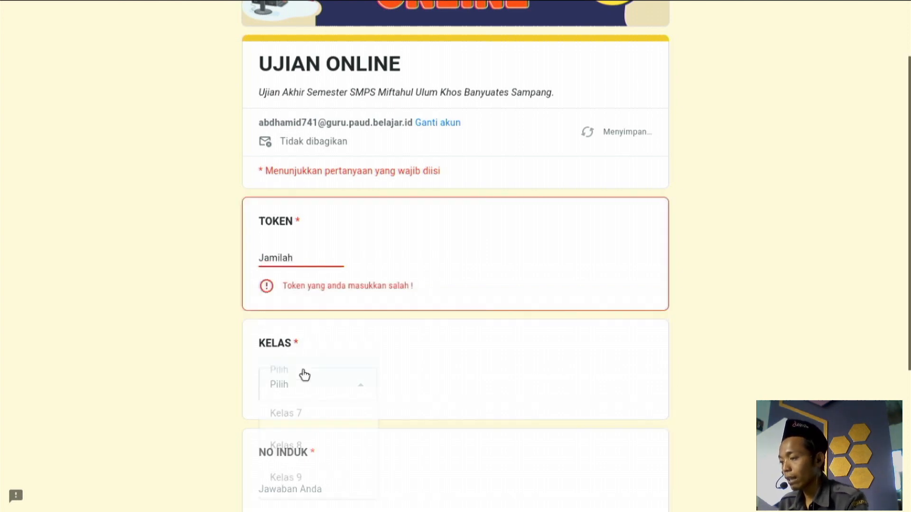
click(294, 436)
scroll(295, 436, down, 1)
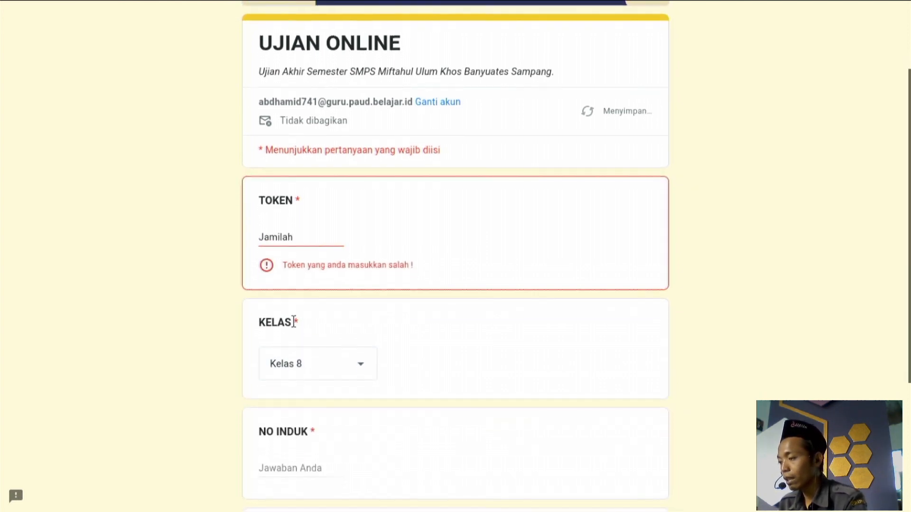
click(309, 239)
double_click(308, 240)
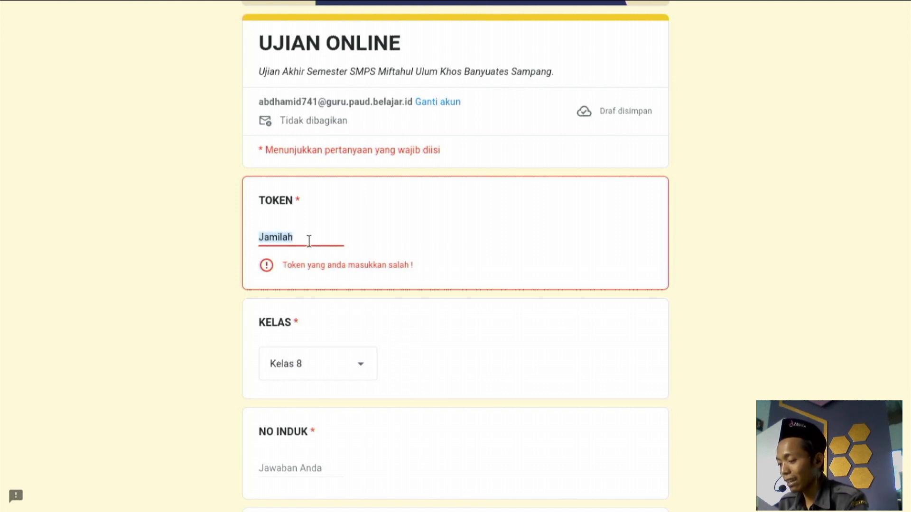
key(BackSpace)
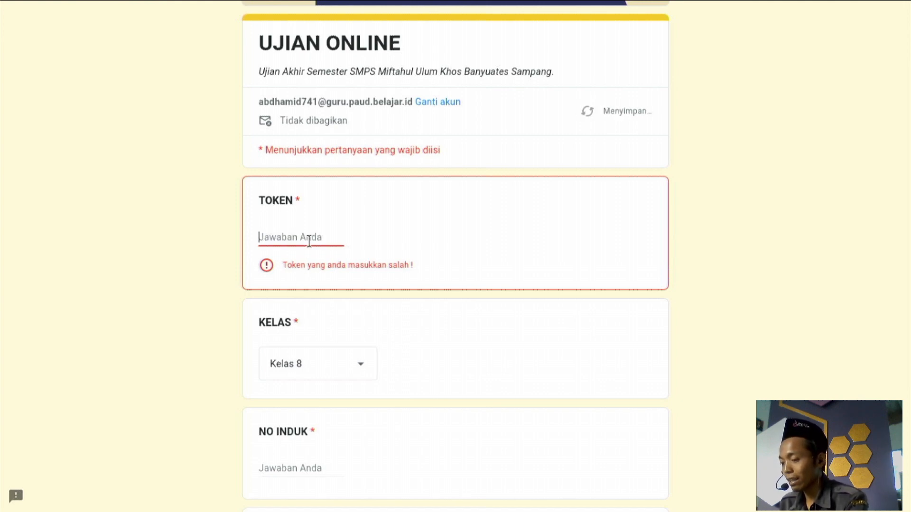
text(999)
Fill in the NO INDUK student number and the student's full name in NAMA LENGKAP.
scroll(285, 266, down, 3)
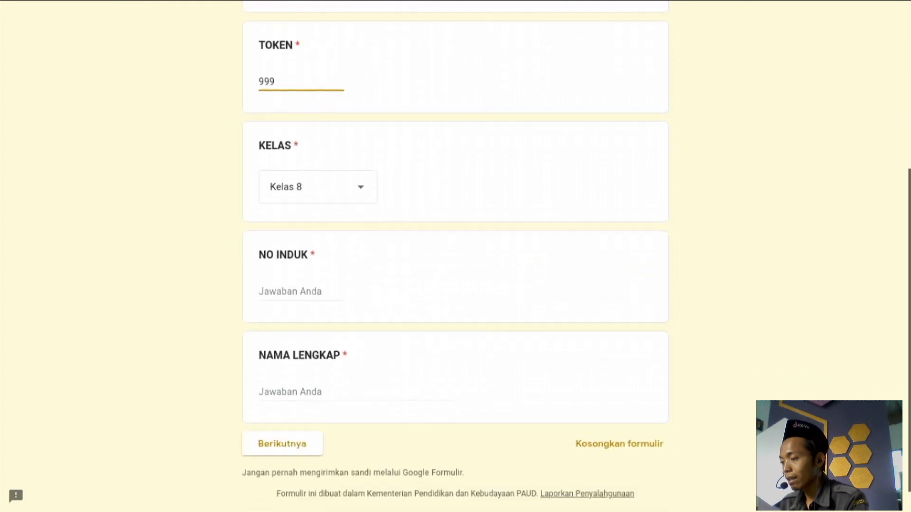
click(272, 285)
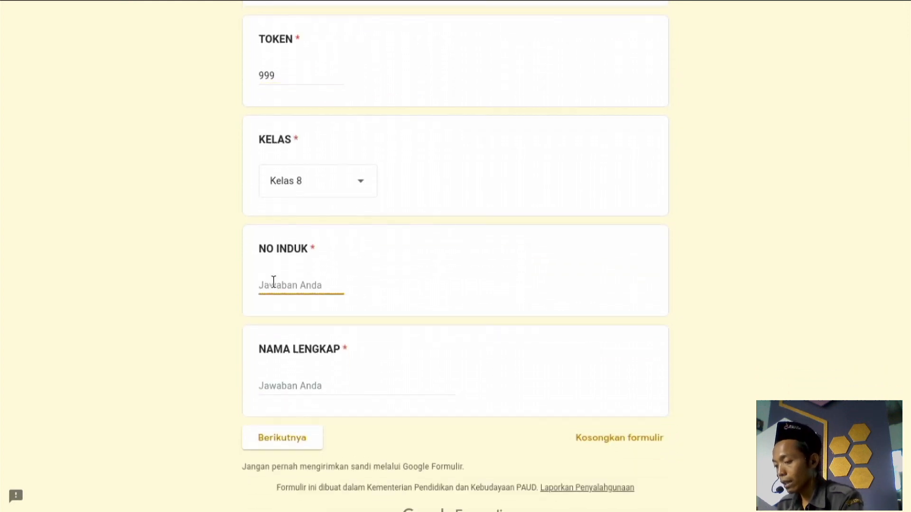
text(003)
scroll(192, 442, down, 1)
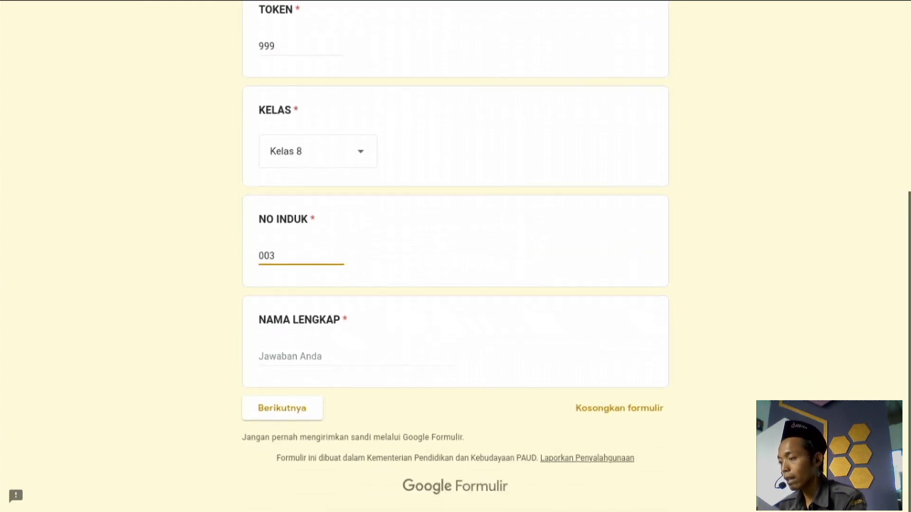
scroll(192, 442, up, 1)
click(298, 369)
text(Jamilah)
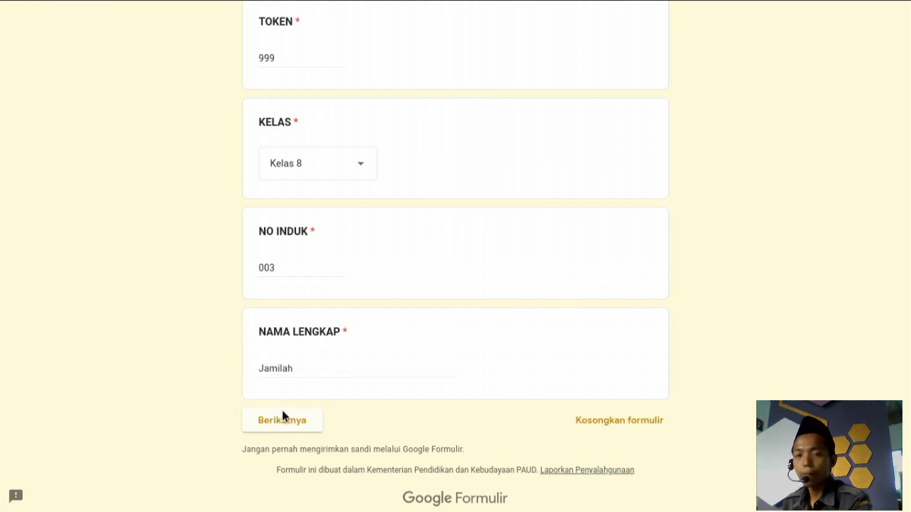
Answer the PPKN questions with kebangkitan bangsa, Mr. Soepomo and adu domba.
scroll(364, 267, down, 3)
scroll(364, 268, down, 4)
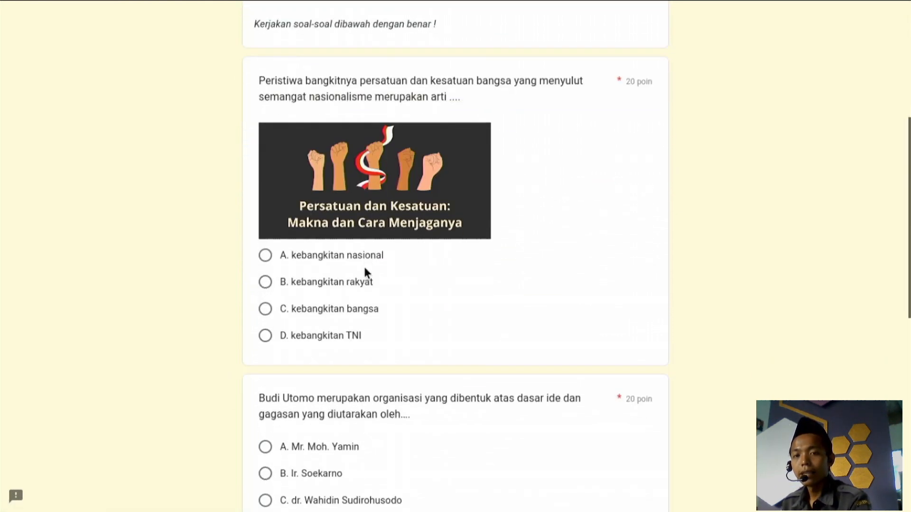
click(306, 284)
scroll(305, 283, down, 4)
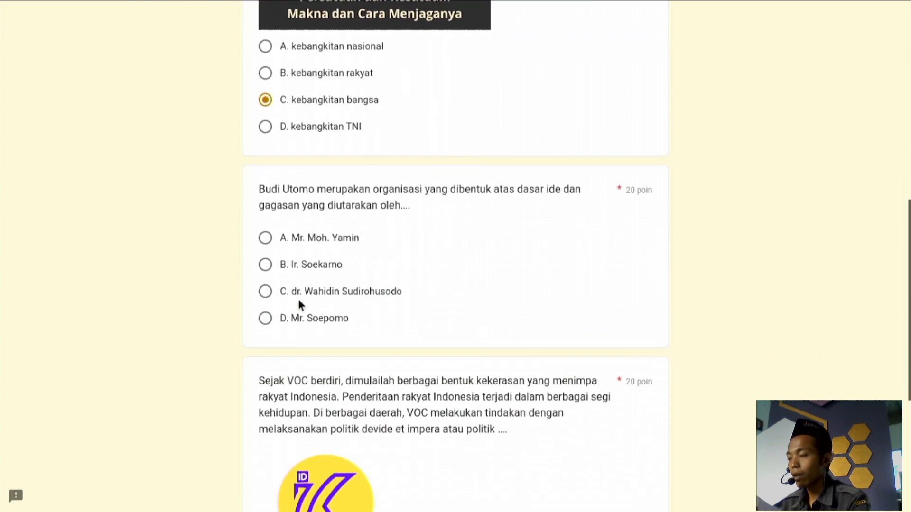
click(288, 316)
scroll(288, 317, down, 6)
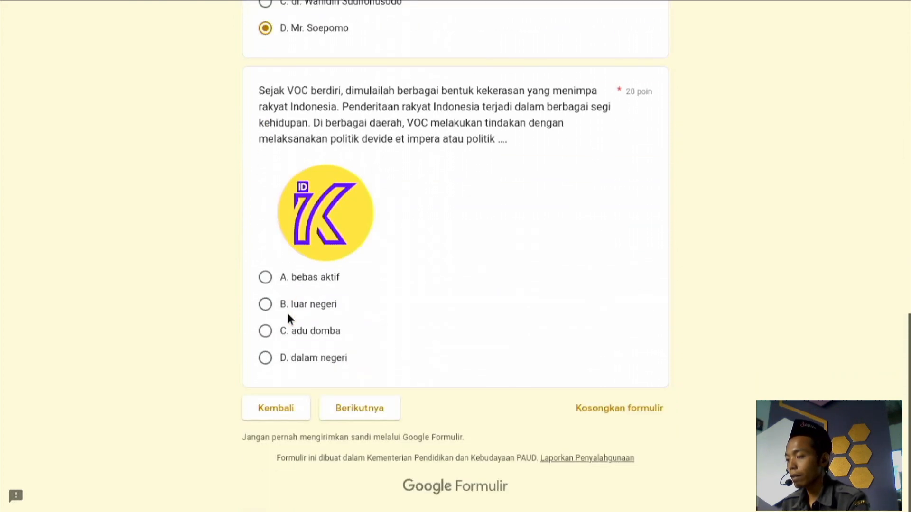
click(282, 331)
On the English page, answer Greeting, Look and Where is your brother?
click(383, 412)
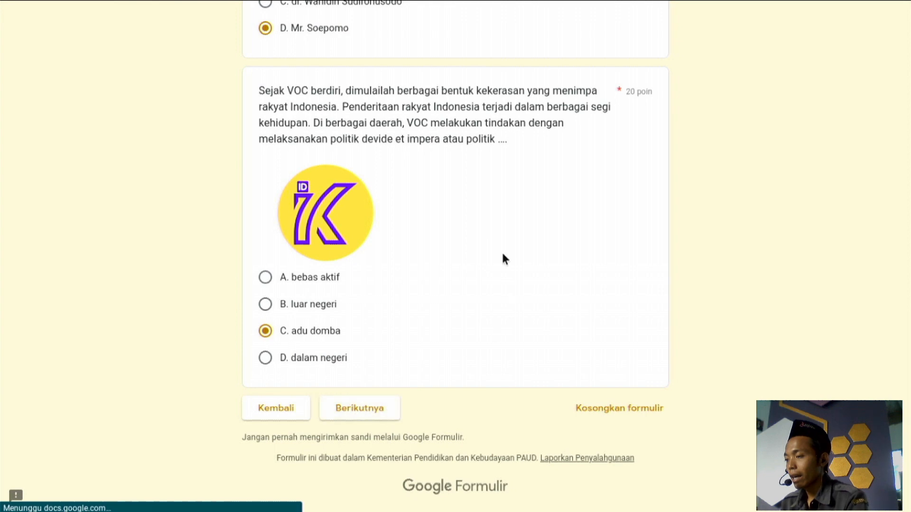
scroll(363, 374, down, 8)
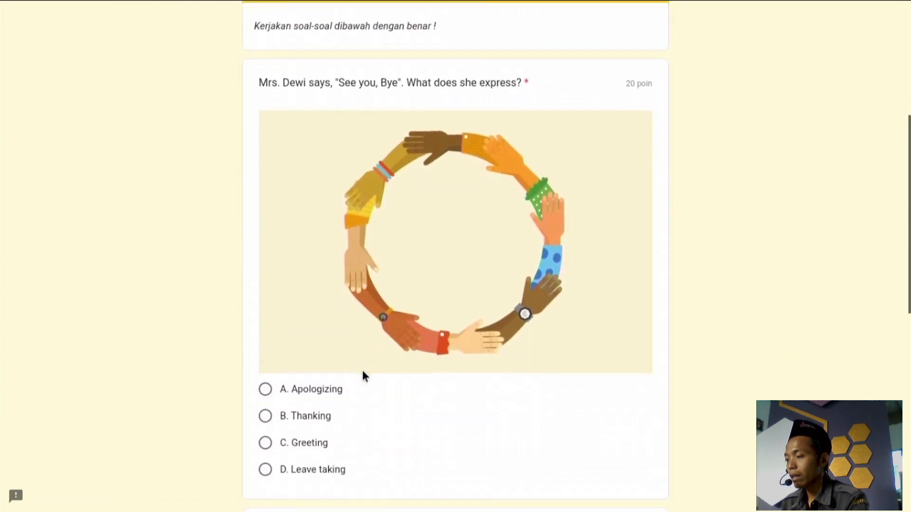
click(265, 353)
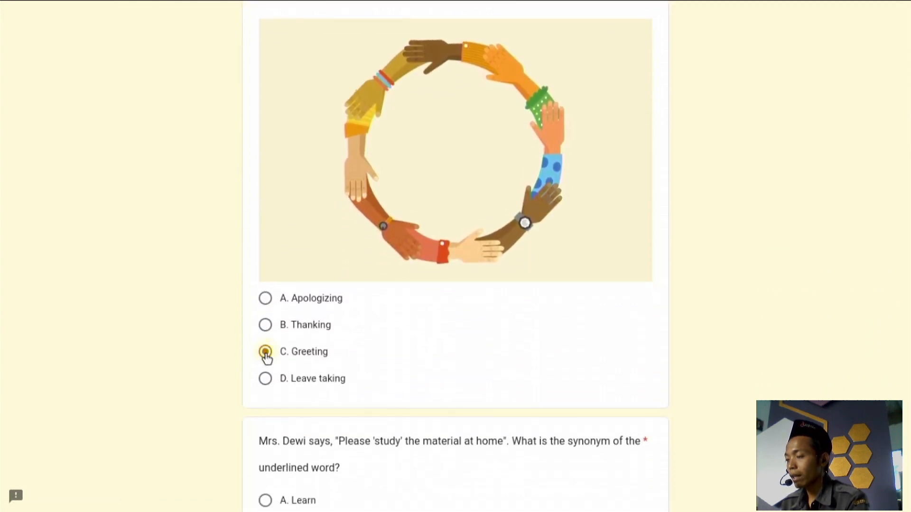
scroll(317, 378, down, 2)
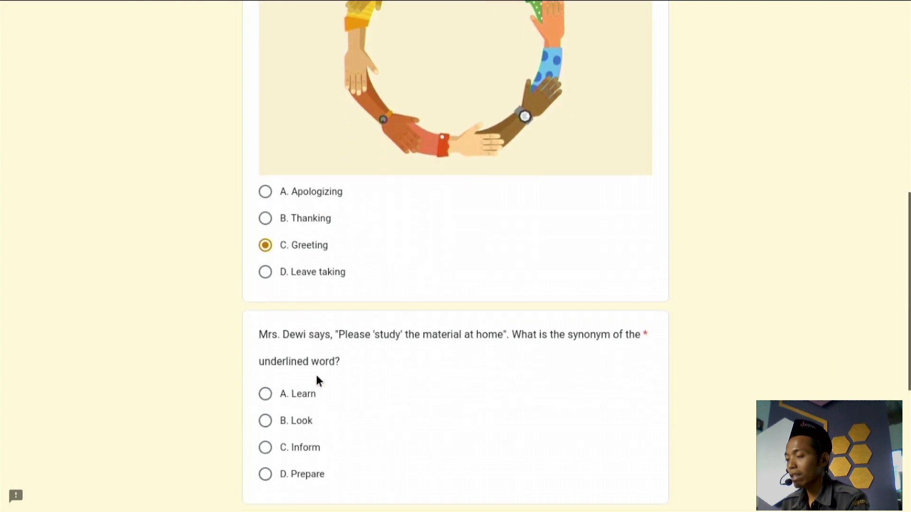
click(289, 424)
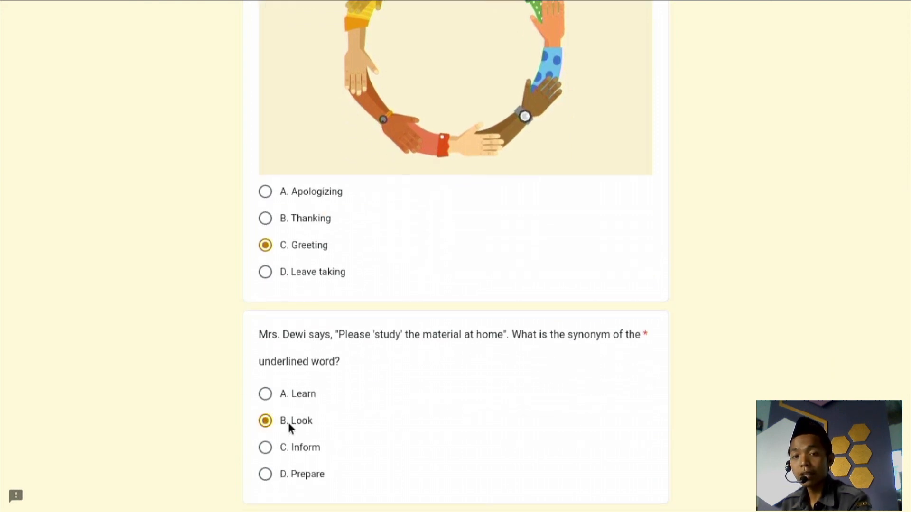
scroll(290, 424, down, 4)
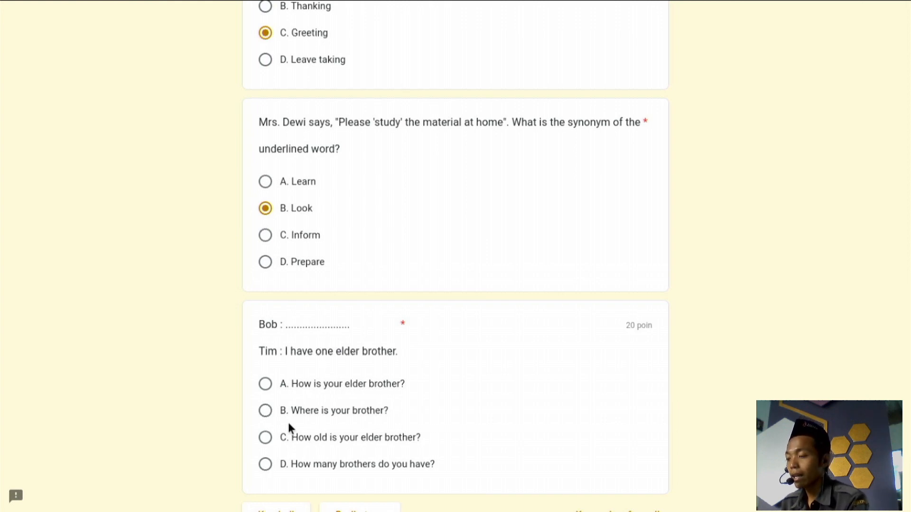
scroll(278, 408, down, 2)
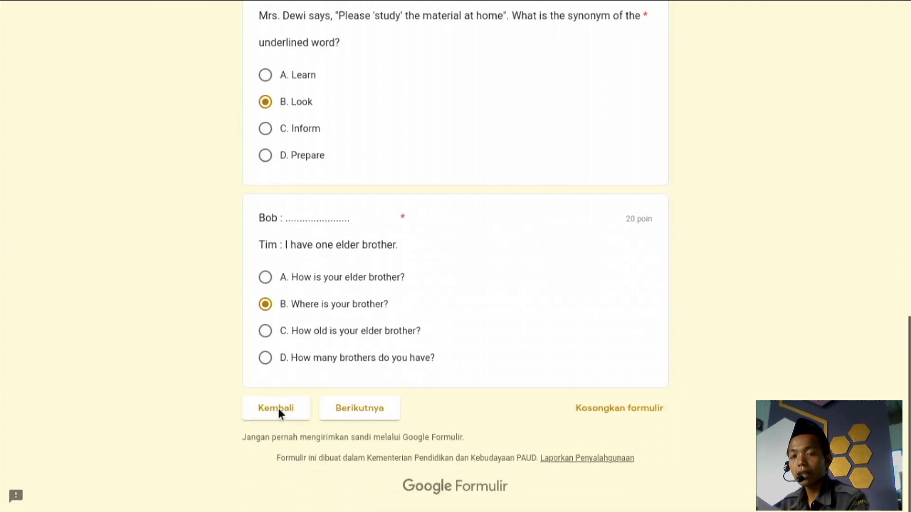
click(389, 419)
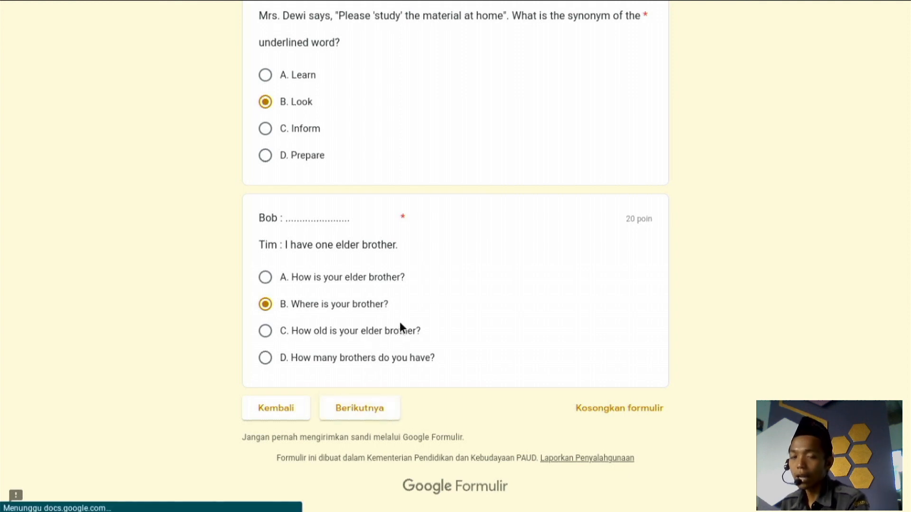
scroll(399, 322, down, 2)
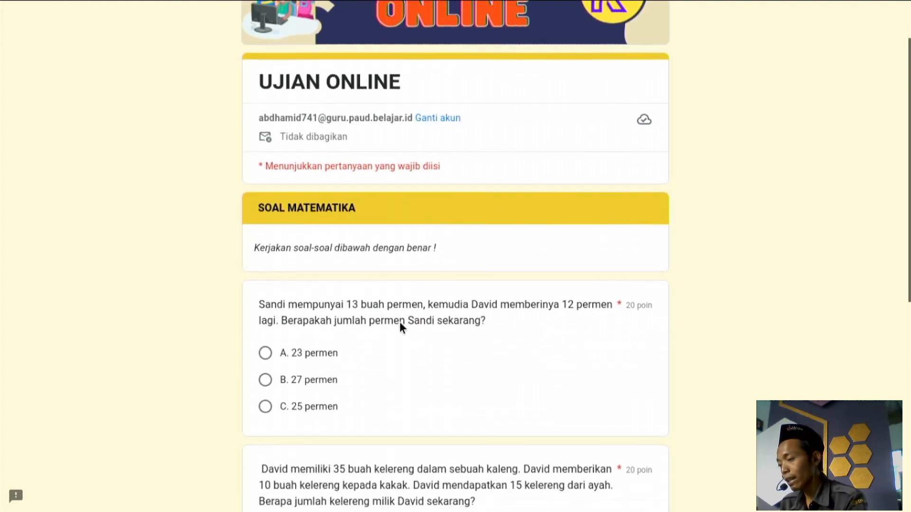
Answer the maths questions with 27 permen, 40 buah and Sandi.
click(290, 378)
scroll(290, 378, down, 5)
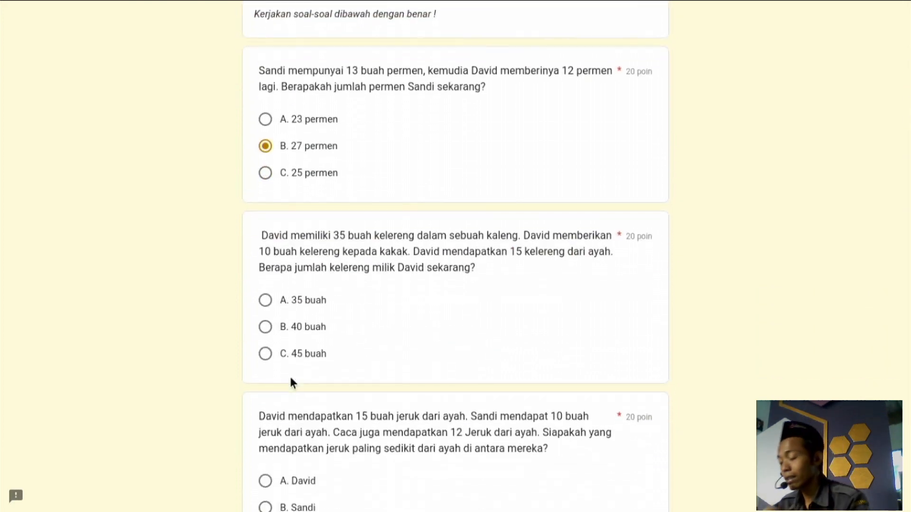
click(288, 327)
scroll(287, 330, down, 4)
click(283, 331)
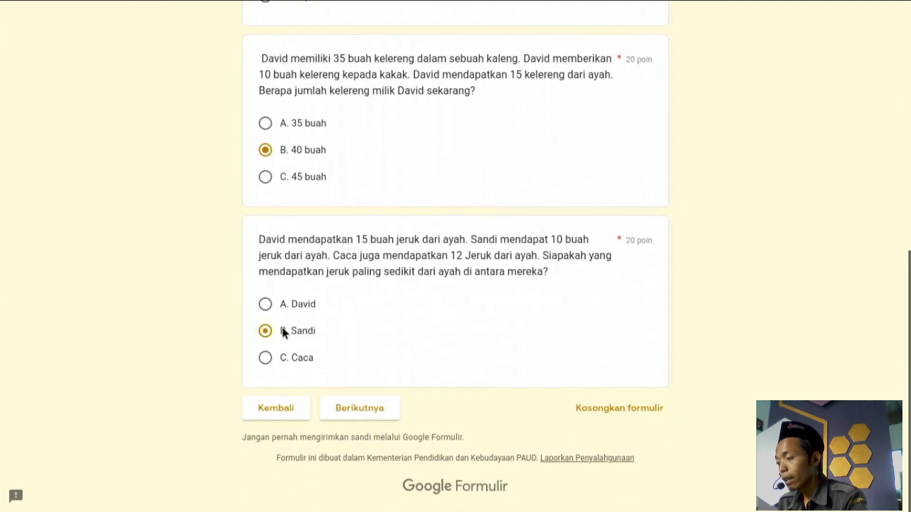
Answer the IPA questions with gaya tarik, 150 mA and filtrasi, reaching the confirmation page.
click(372, 422)
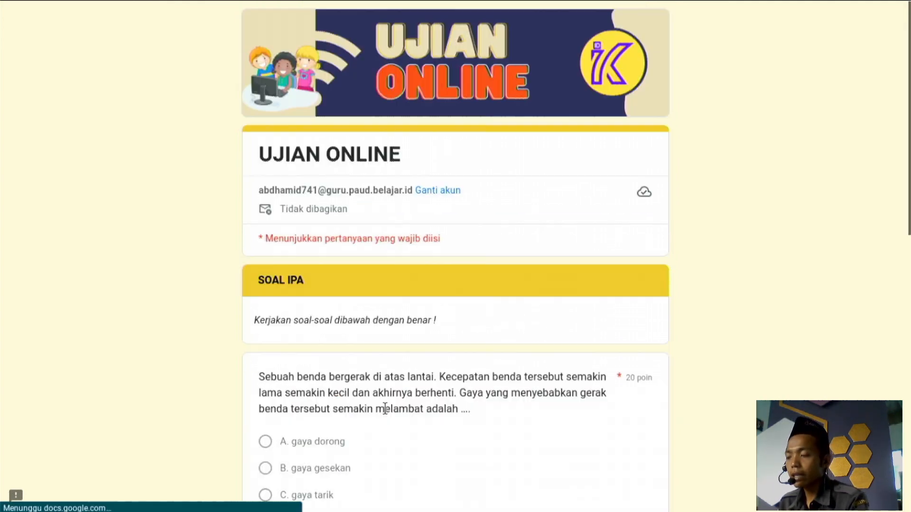
scroll(373, 379, down, 3)
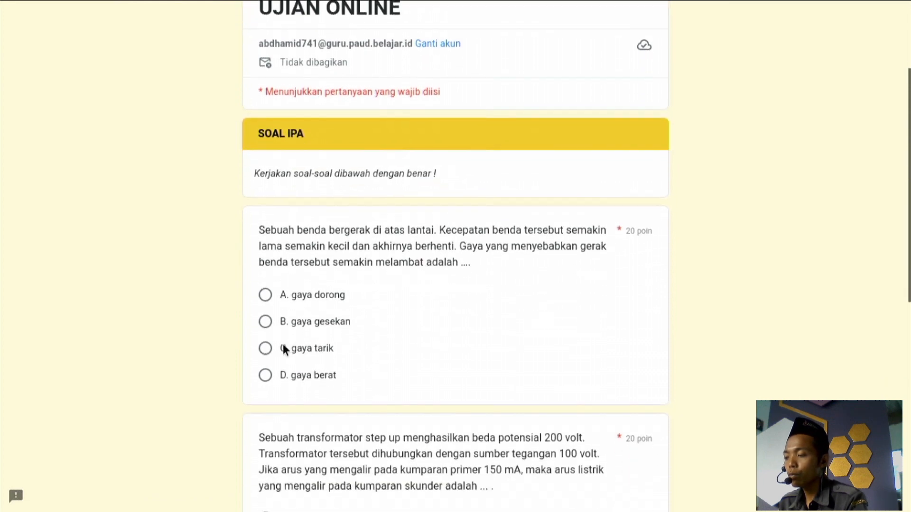
click(283, 347)
scroll(283, 346, down, 1)
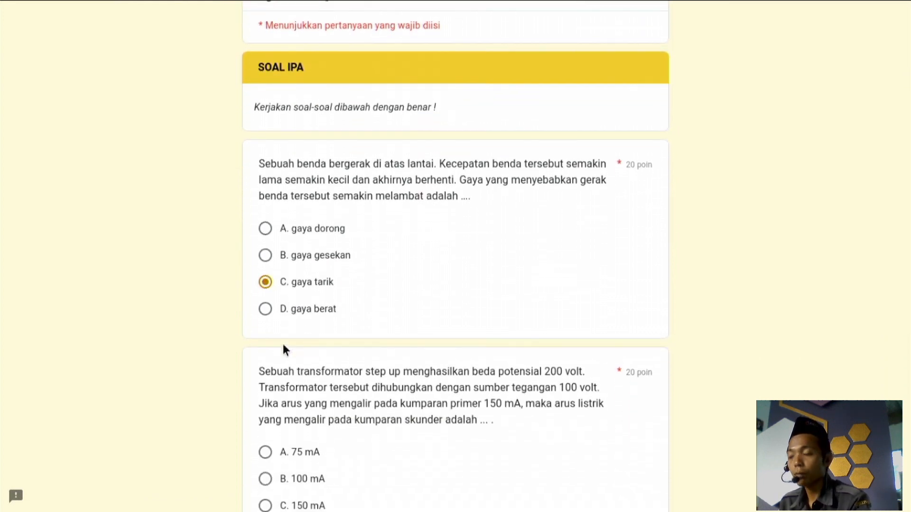
scroll(283, 350, down, 3)
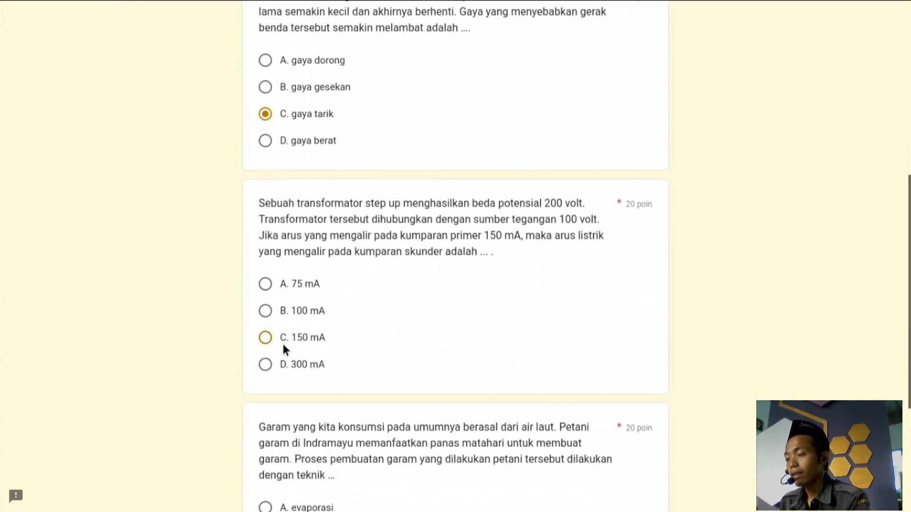
click(283, 347)
scroll(283, 348, down, 1)
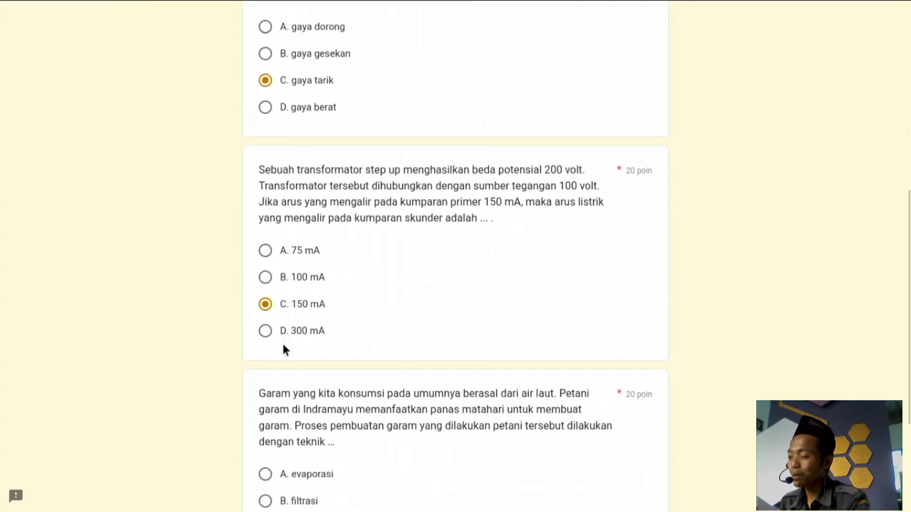
scroll(283, 346, down, 3)
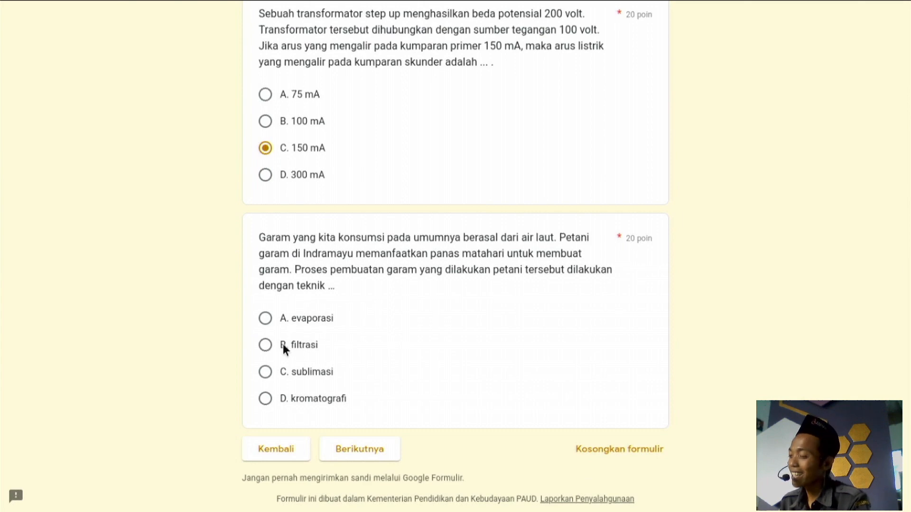
click(268, 348)
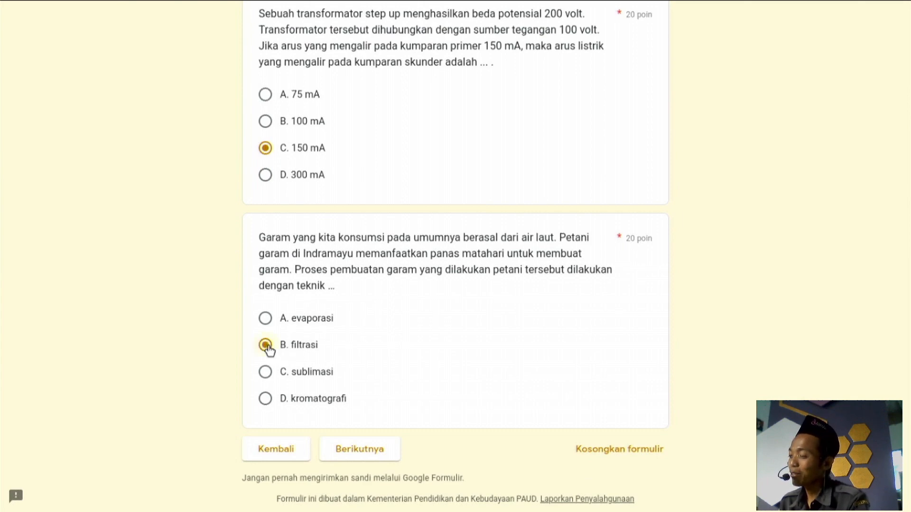
click(356, 450)
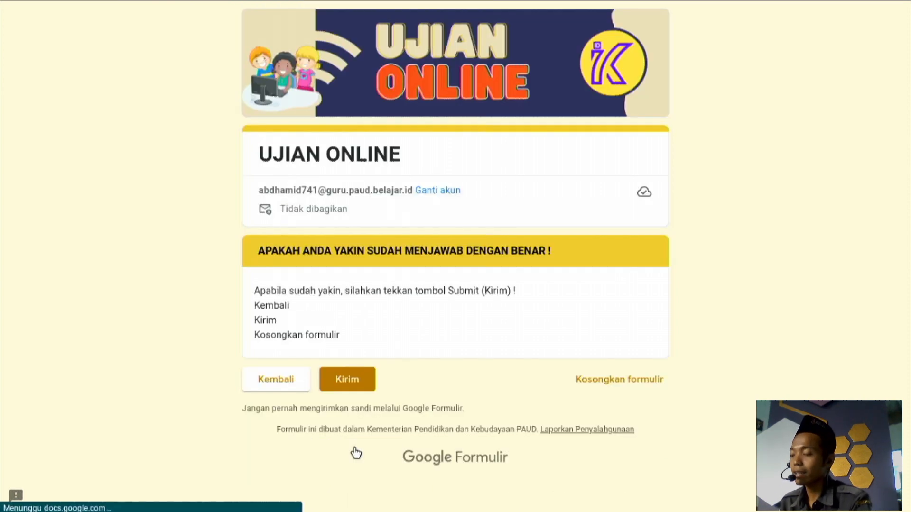
Submit the exam with Kirim and review the graded answers scoring 100/220 points.
click(353, 375)
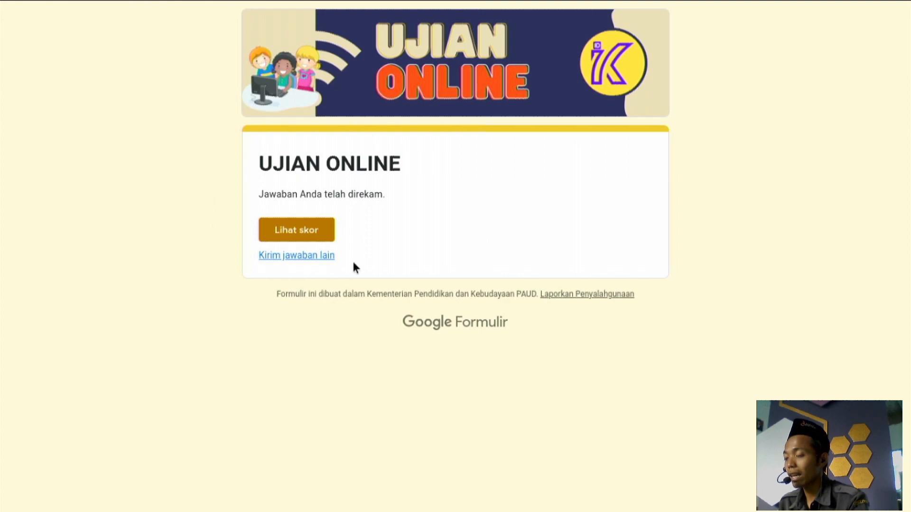
click(292, 229)
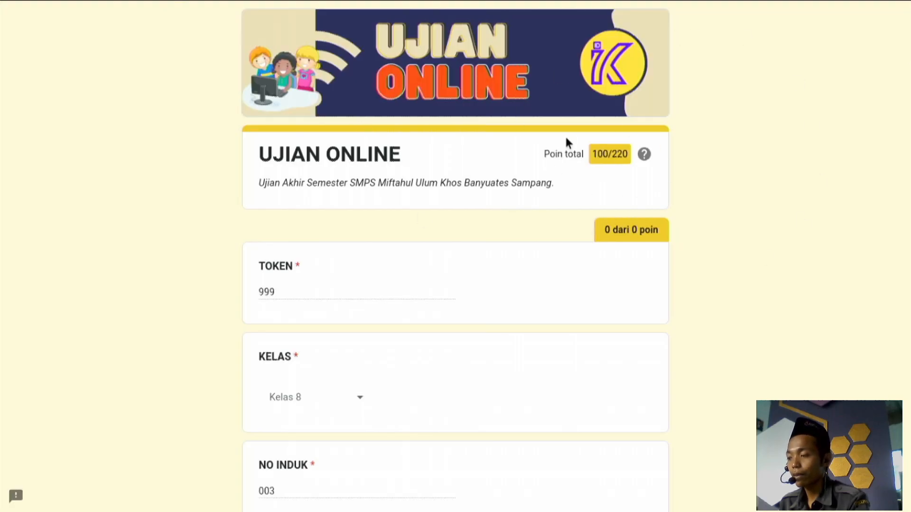
scroll(492, 254, down, 5)
scroll(492, 255, up, 5)
scroll(492, 255, down, 20)
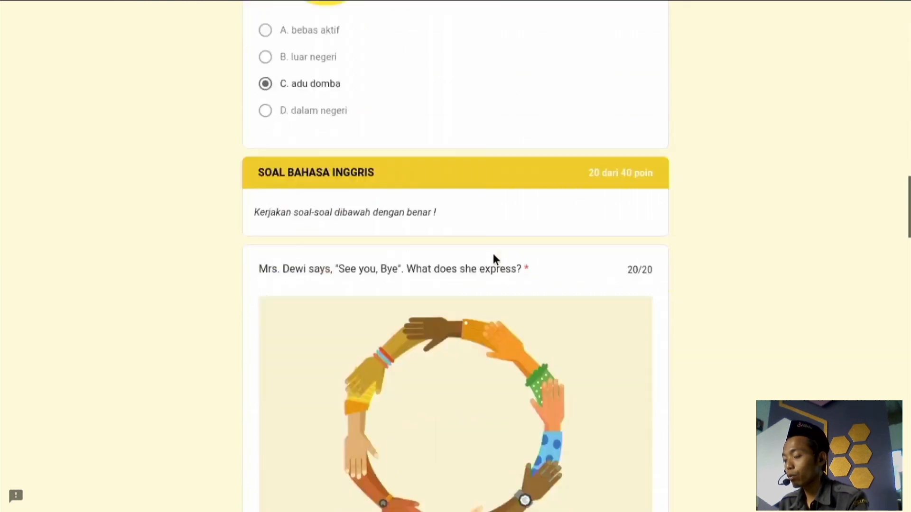
scroll(492, 258, down, 10)
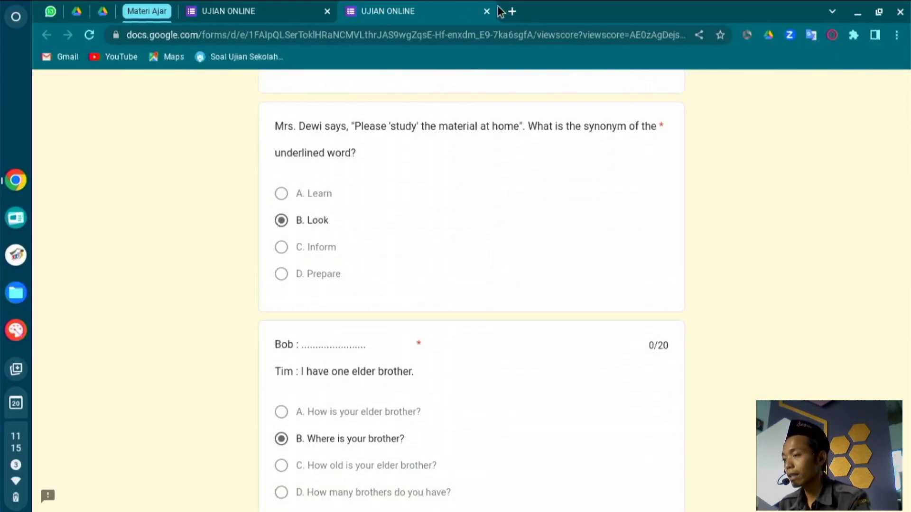
Close the score page tab and the remaining UJIAN ONLINE exam form tab.
click(487, 11)
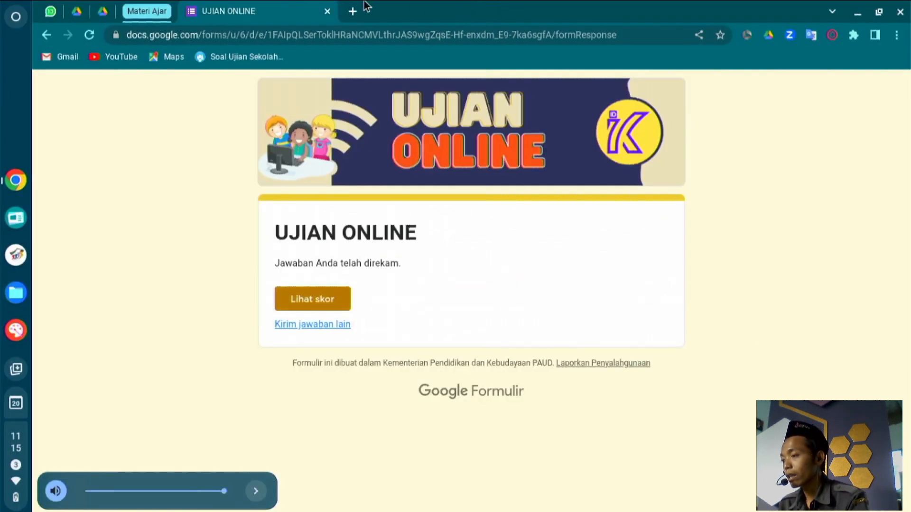
click(328, 11)
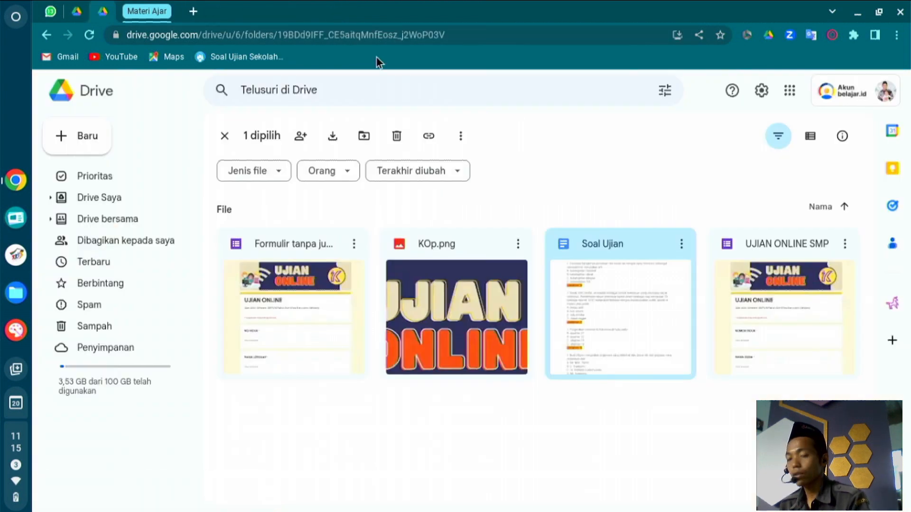